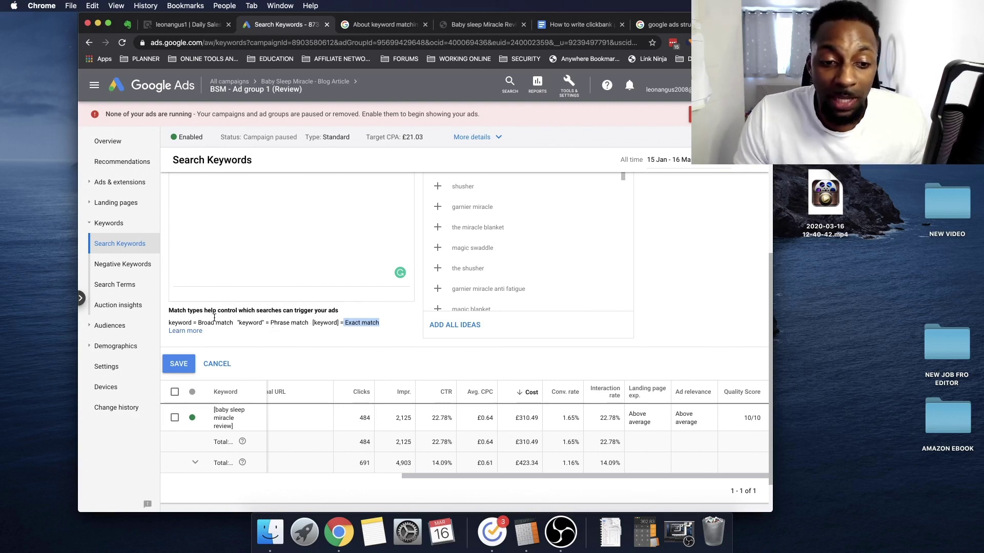
# Highlight the Phrase match explanation in the empty Add Keywords form
pyautogui.moveTo(307, 322); pyautogui.dragTo(270, 323)
pyautogui.click(298, 224)
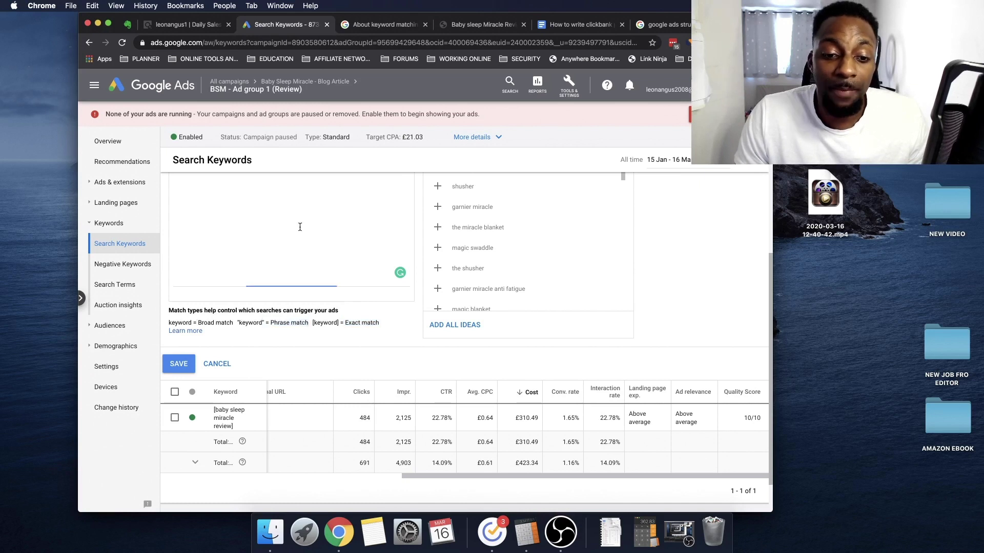
pyautogui.scroll(5, 297, 224)
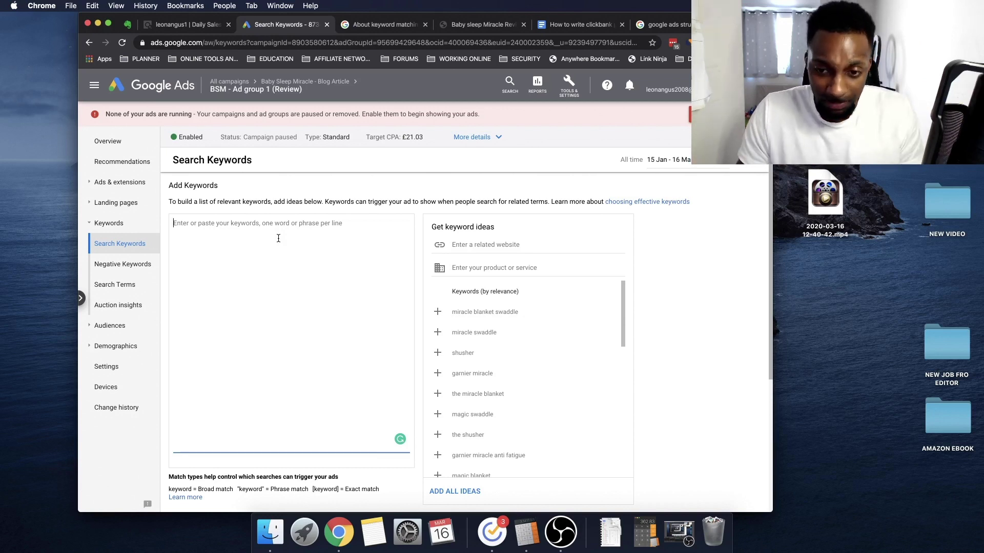
pyautogui.scroll(-3, 231, 287)
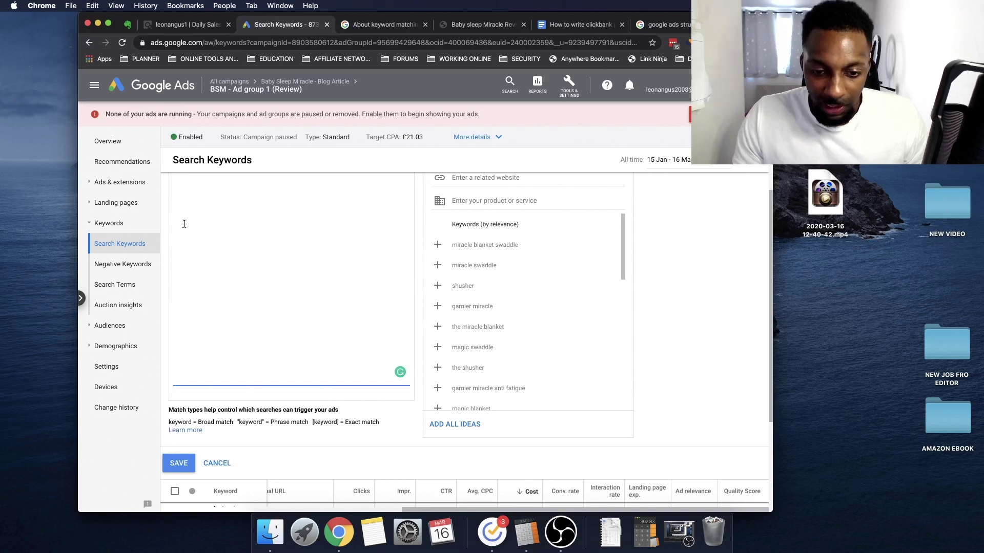
pyautogui.scroll(1, 347, 369)
pyautogui.click(341, 424)
pyautogui.moveTo(342, 424); pyautogui.dragTo(379, 425)
pyautogui.moveTo(274, 424); pyautogui.dragTo(307, 423)
# Reselect the Phrase match wording and its example, then bring the ClickBank daily sales report forward
pyautogui.scroll(2, 319, 409)
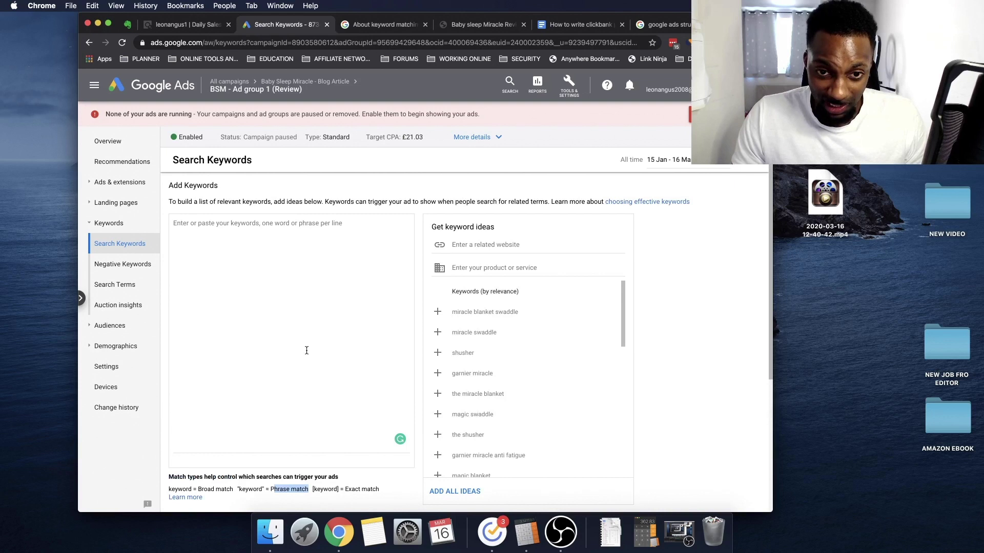
pyautogui.moveTo(271, 489); pyautogui.dragTo(307, 486)
pyautogui.scroll(-2, 342, 382)
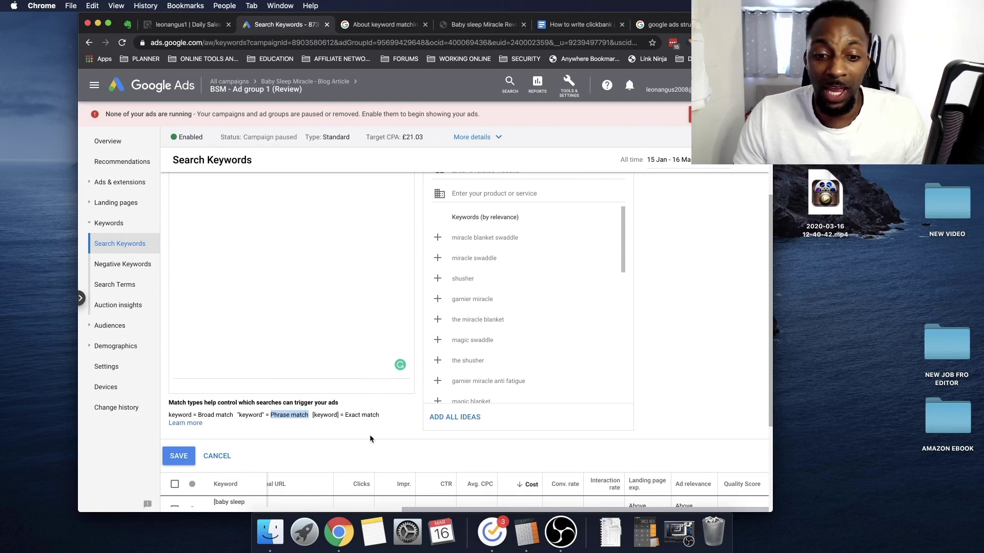
pyautogui.moveTo(238, 415); pyautogui.dragTo(339, 415)
pyautogui.click(362, 243)
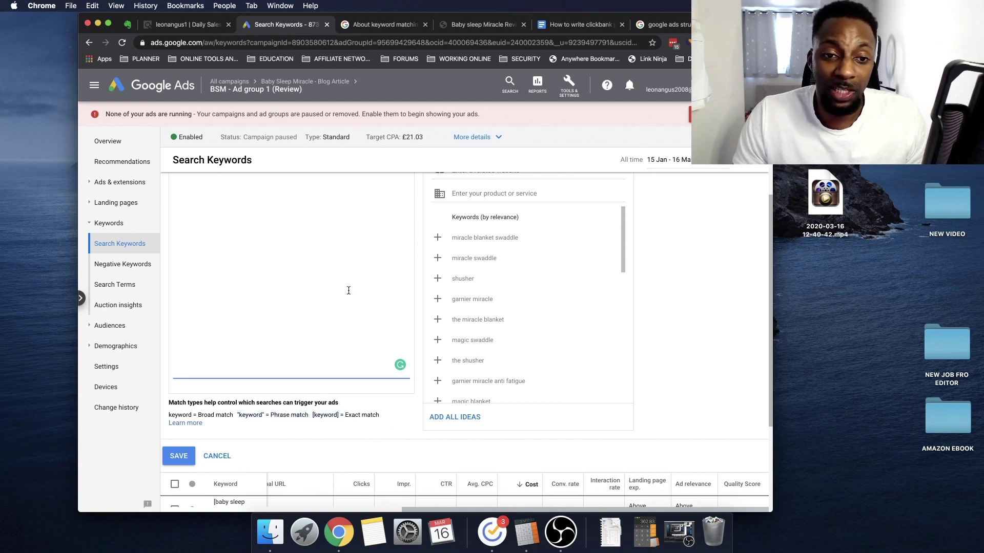
pyautogui.scroll(2, 389, 297)
pyautogui.scroll(-2, 348, 358)
pyautogui.click(380, 433)
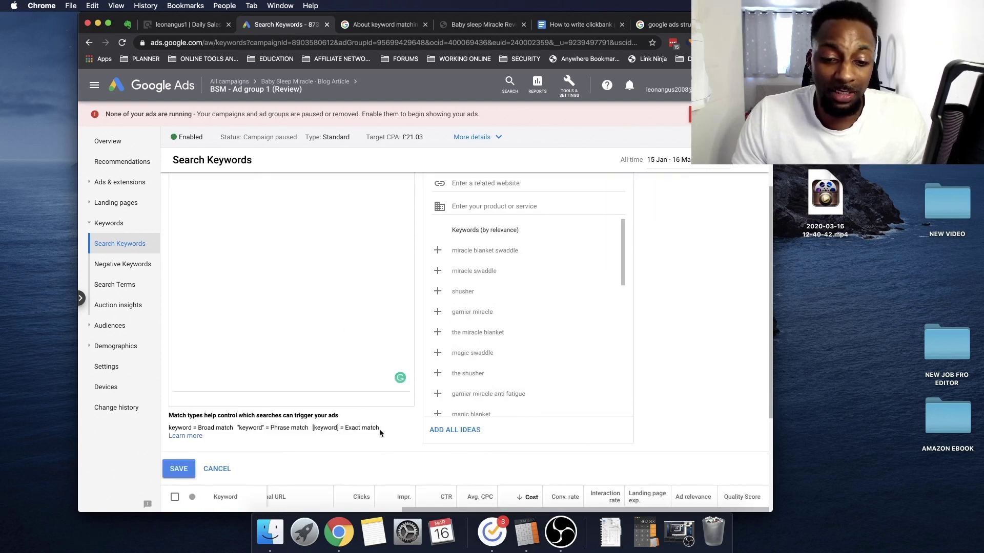
pyautogui.scroll(2, 325, 336)
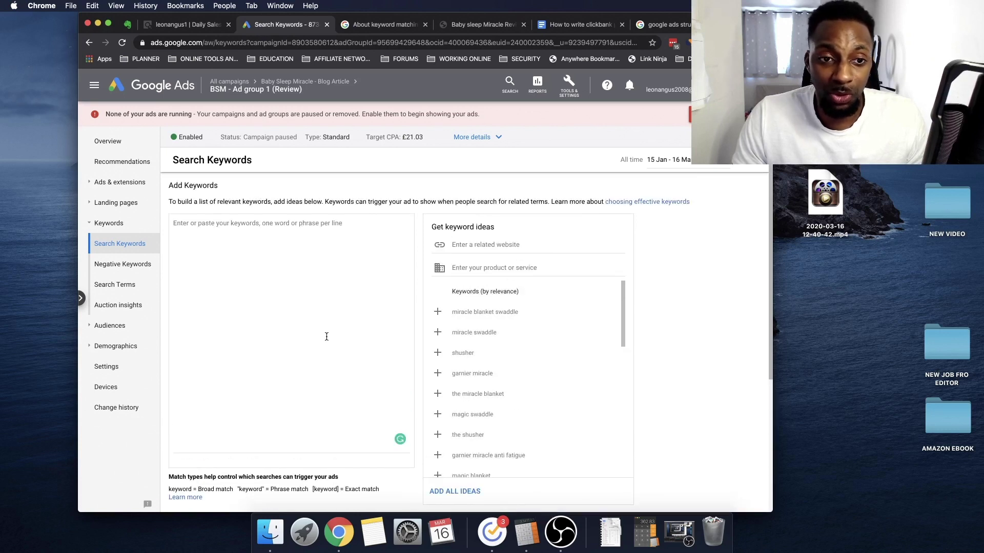
pyautogui.click(194, 30)
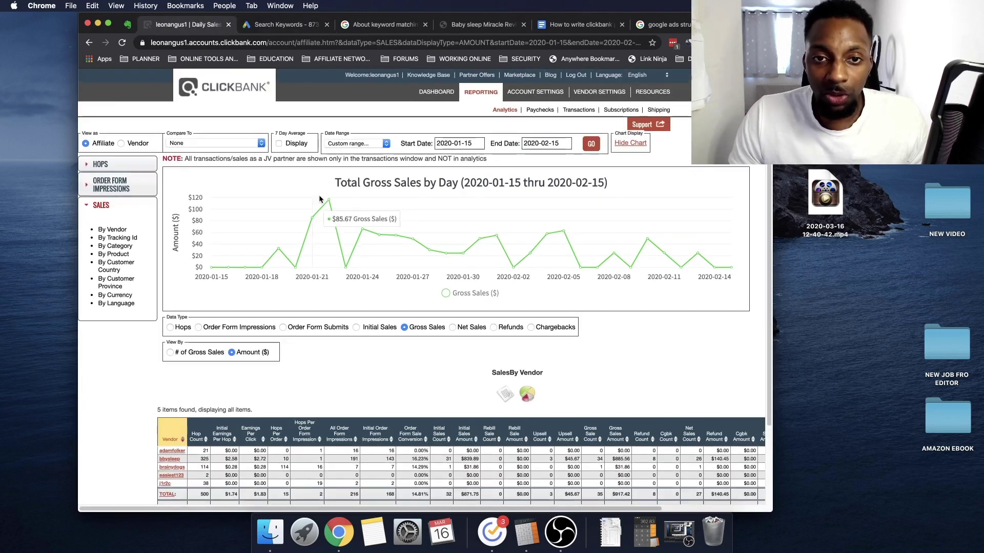
# Close the ClickBank sales report tab and bring up the Calculator showing 362.83
pyautogui.click(229, 25)
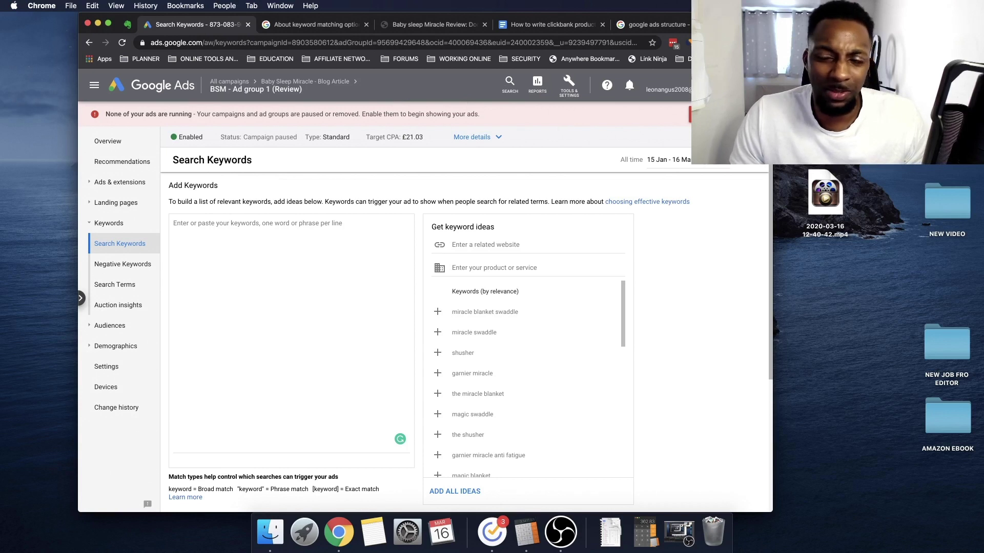
pyautogui.click(646, 533)
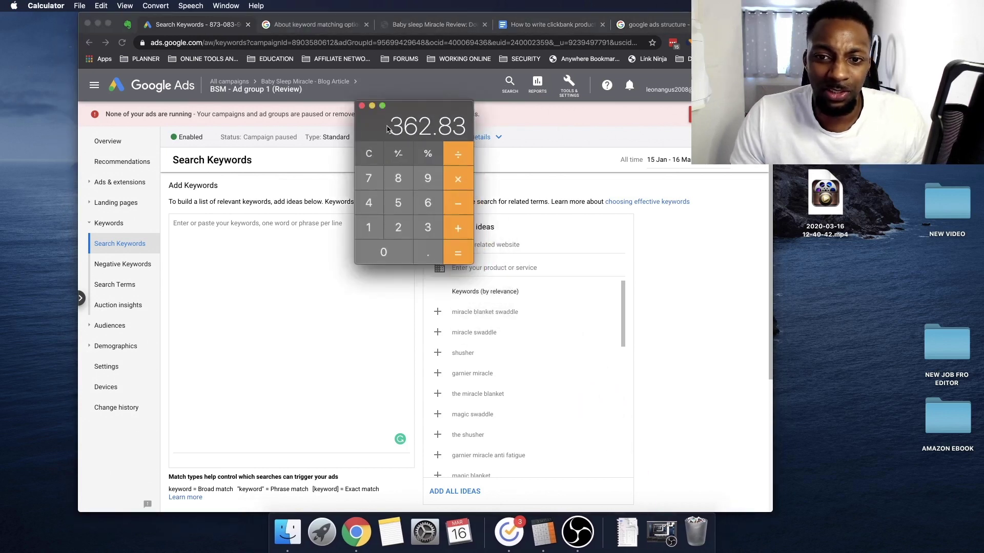
# Highlight the [baby sleep miracle review] keyword's £310.49 cost beside the Calculator, then close the Calculator
pyautogui.moveTo(422, 132); pyautogui.dragTo(494, 142)
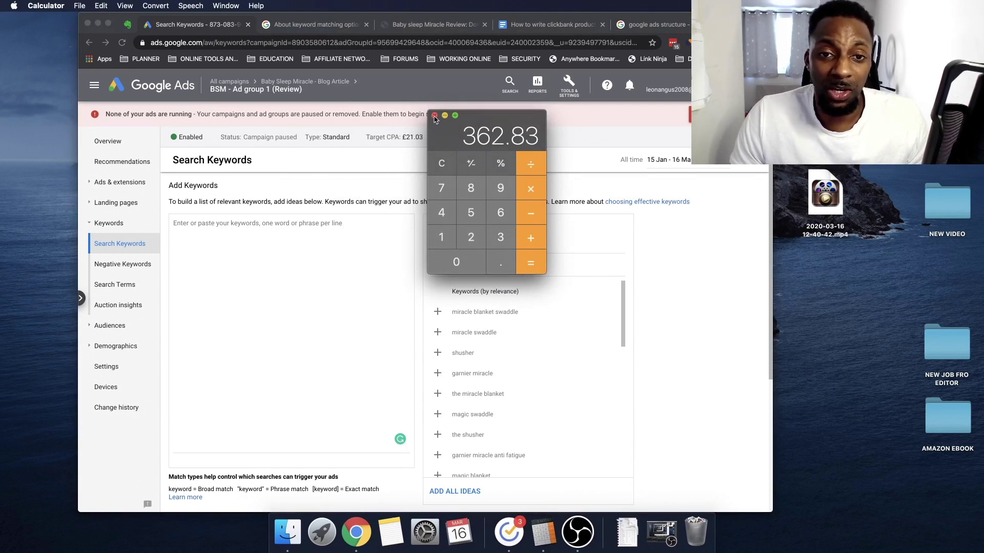
pyautogui.click(215, 28)
pyautogui.click(129, 146)
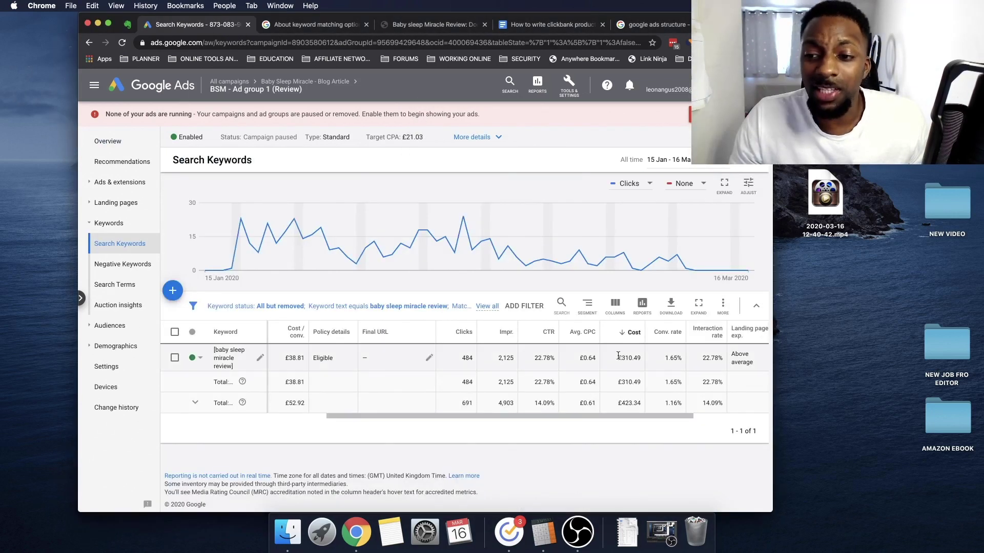
pyautogui.moveTo(614, 363); pyautogui.dragTo(641, 362)
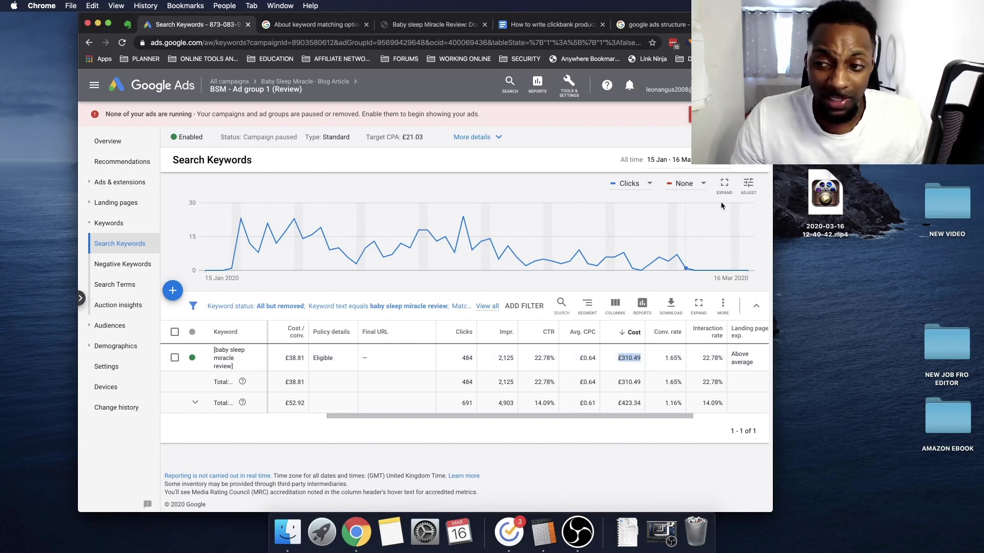
pyautogui.click(543, 533)
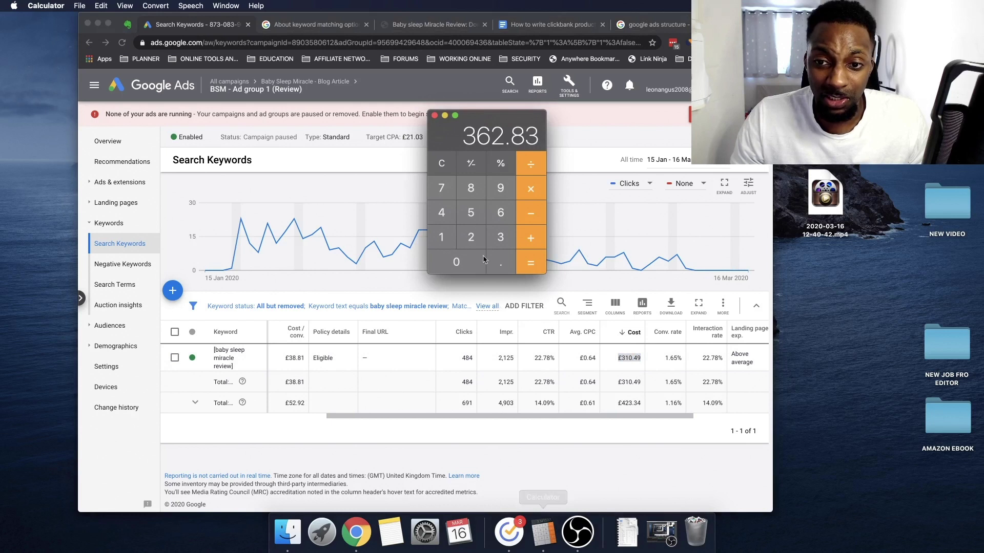
pyautogui.click(435, 116)
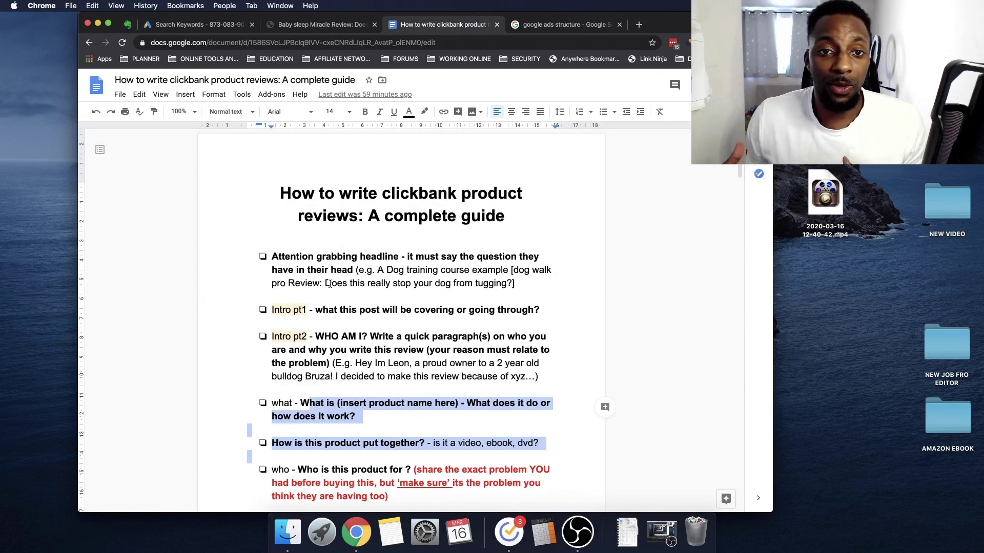
# Go to clickbank.com and open the Marketplace product listings
pyautogui.click(533, 29)
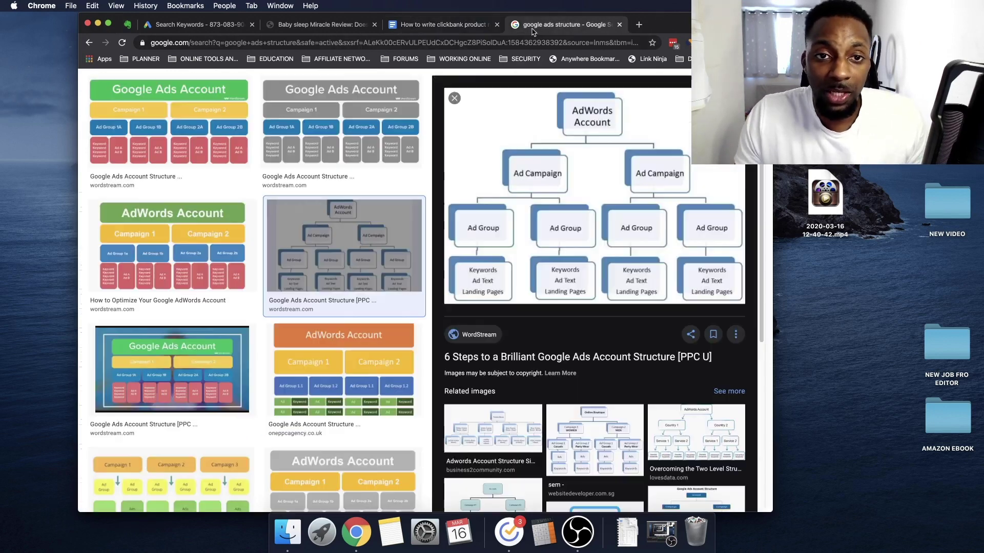
pyautogui.click(521, 43)
pyautogui.write('click')
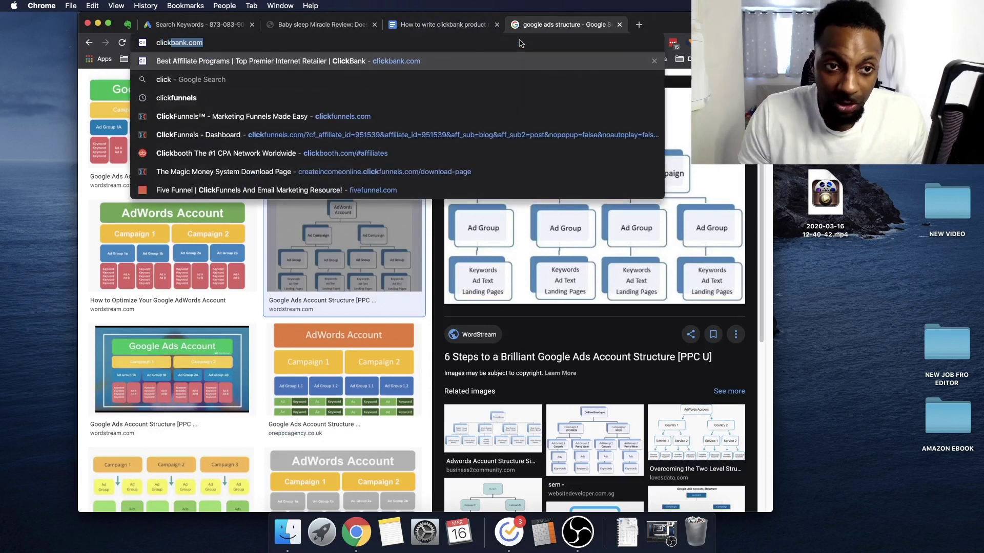
pyautogui.press('Return')
pyautogui.click(478, 105)
# Scan the Marketplace listings with Leptitox on top and open a new blank browser tab
pyautogui.scroll(-10, 444, 203)
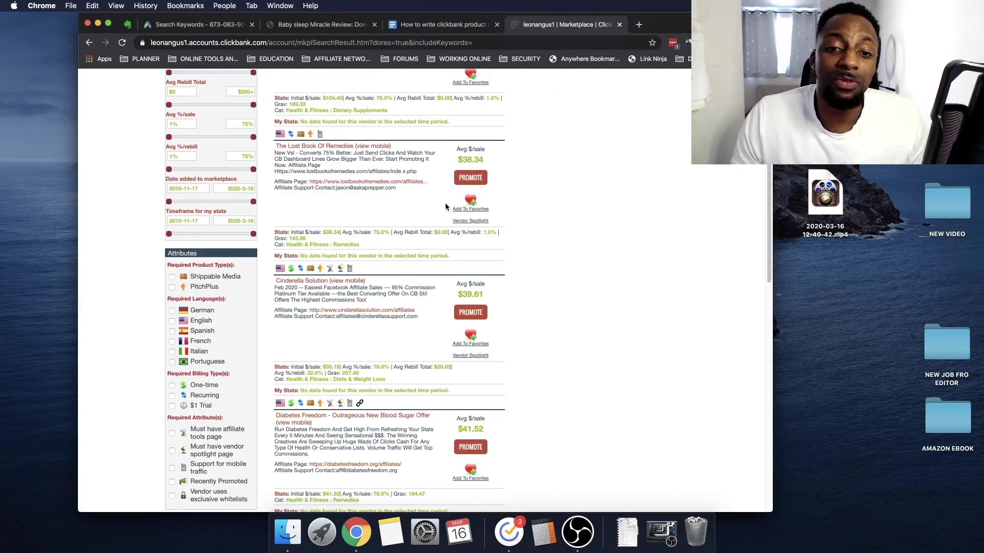
pyautogui.scroll(10, 444, 203)
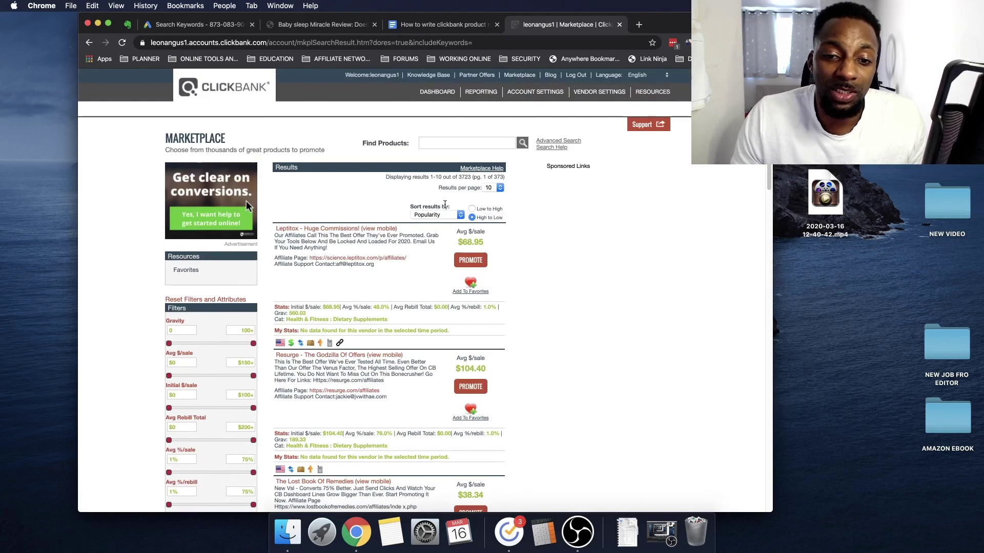
pyautogui.scroll(-2, 405, 234)
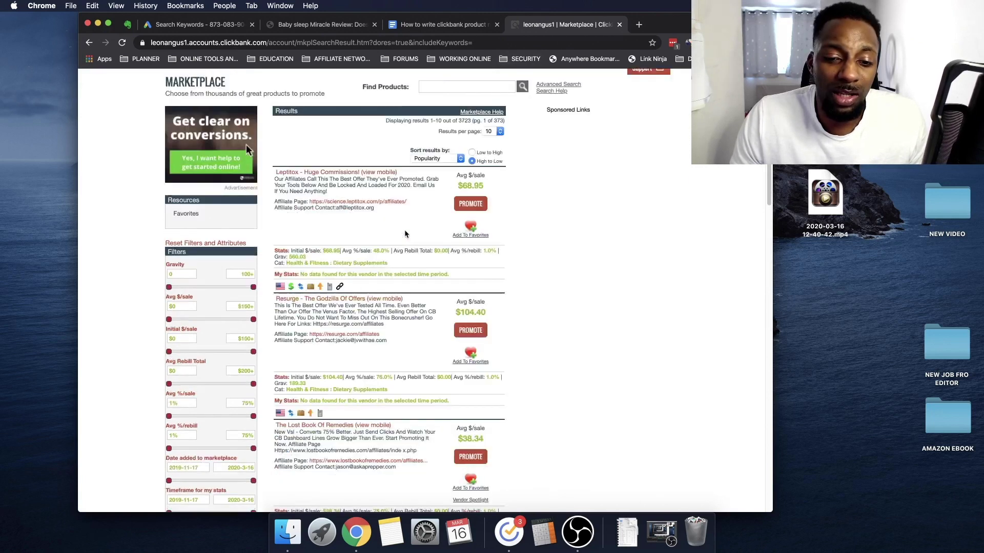
pyautogui.scroll(2, 405, 233)
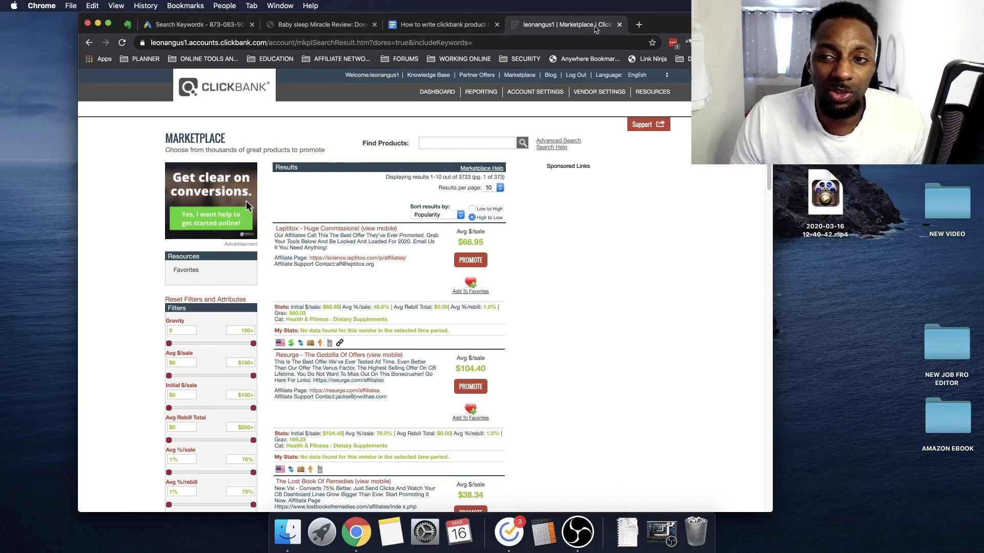
pyautogui.click(639, 25)
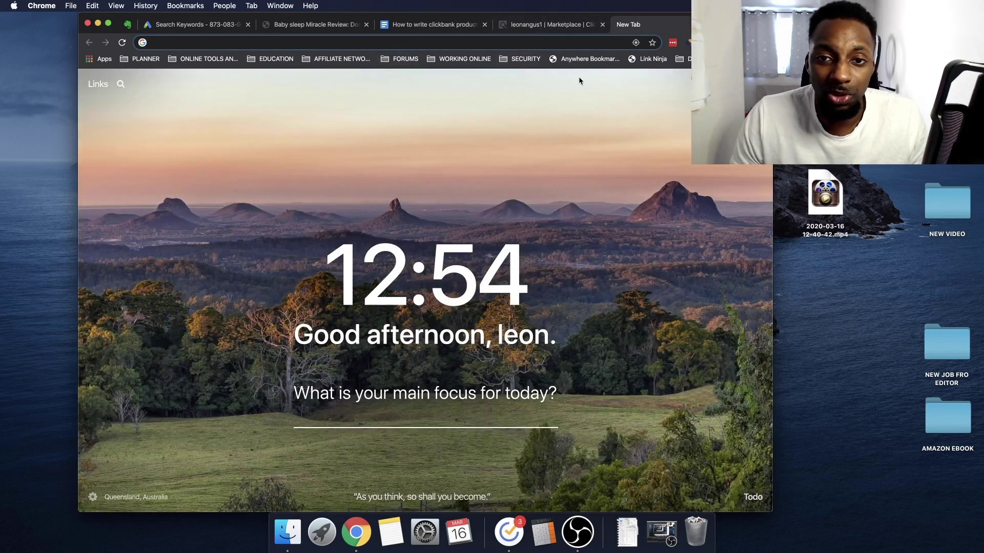
pyautogui.click(220, 25)
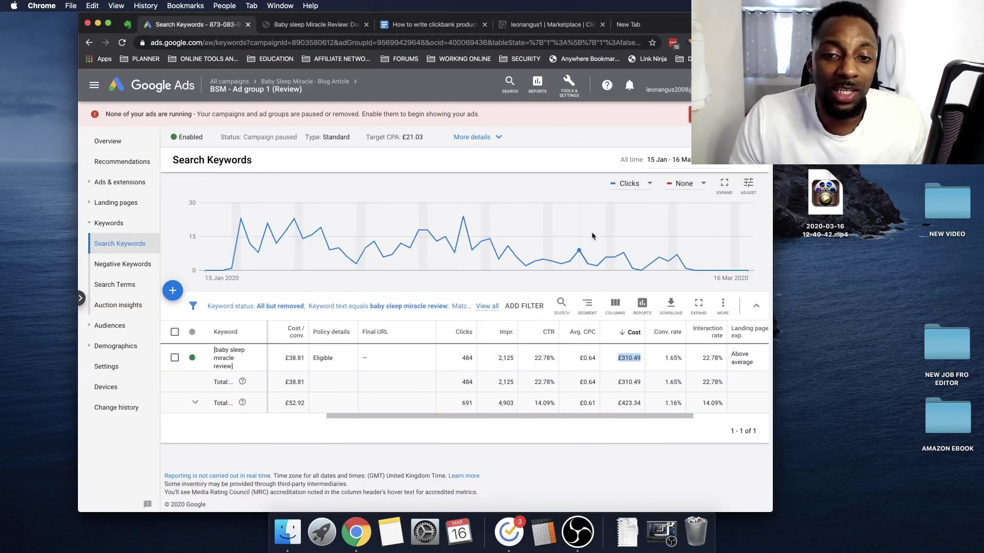
pyautogui.click(646, 27)
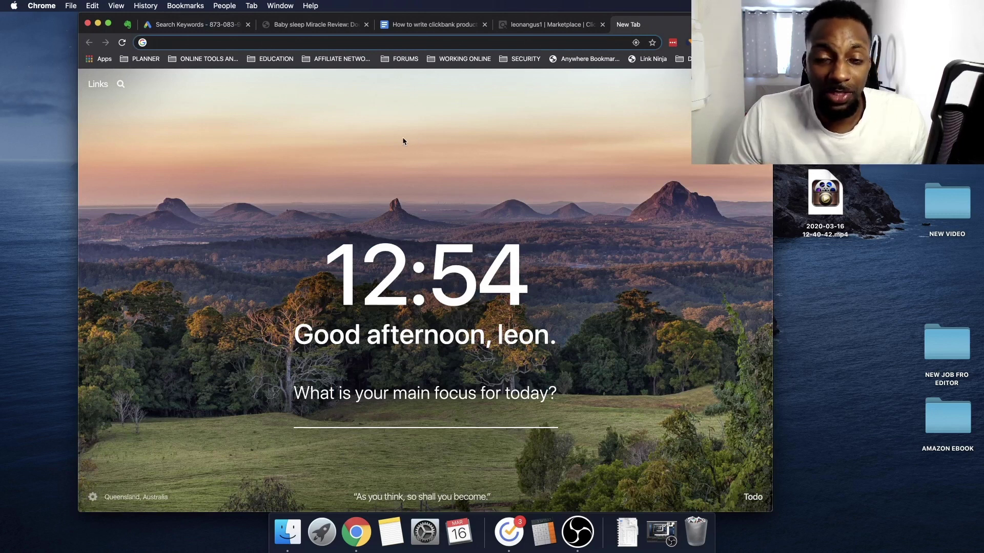
pyautogui.click(207, 24)
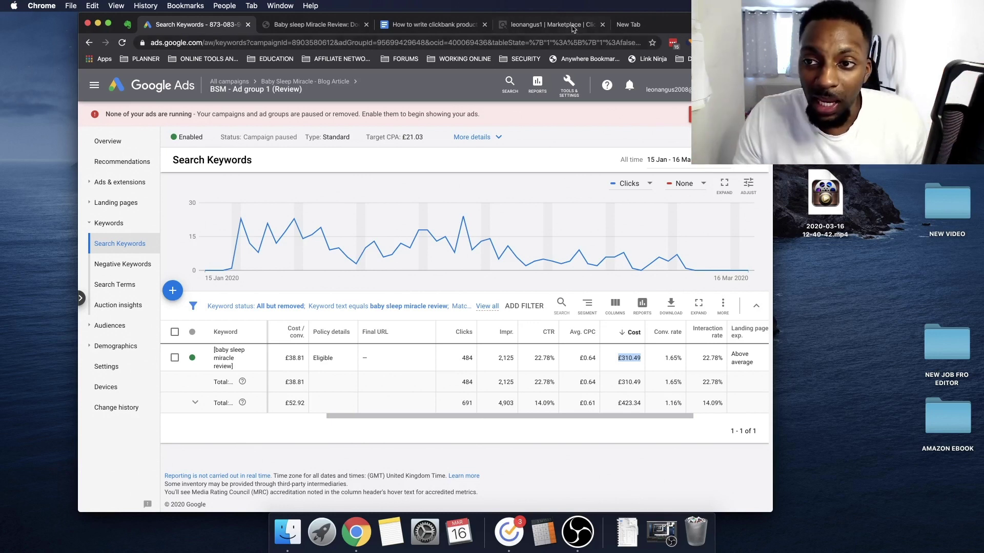
pyautogui.click(626, 25)
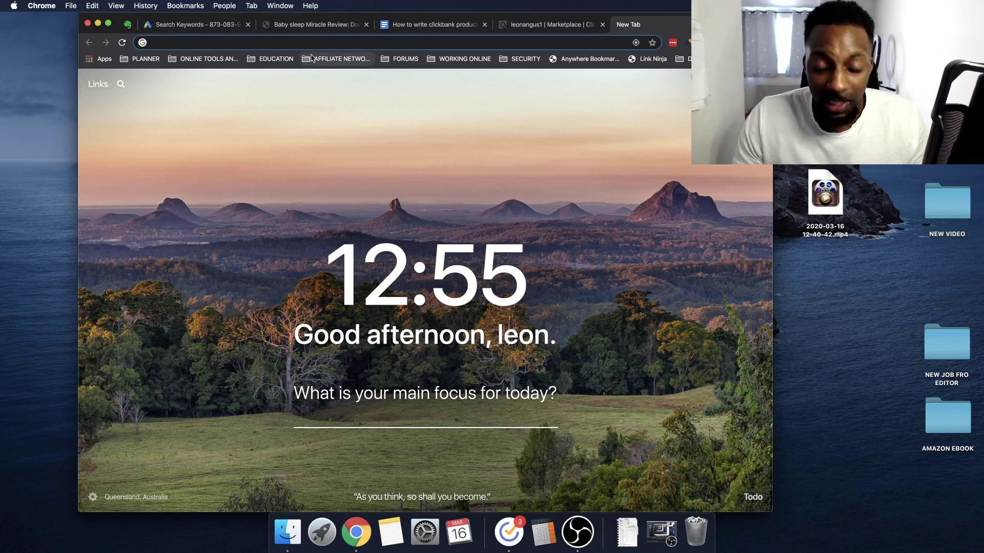
# Search Google for 'baby sleep miracle review' and scroll through the results
pyautogui.write('bab')
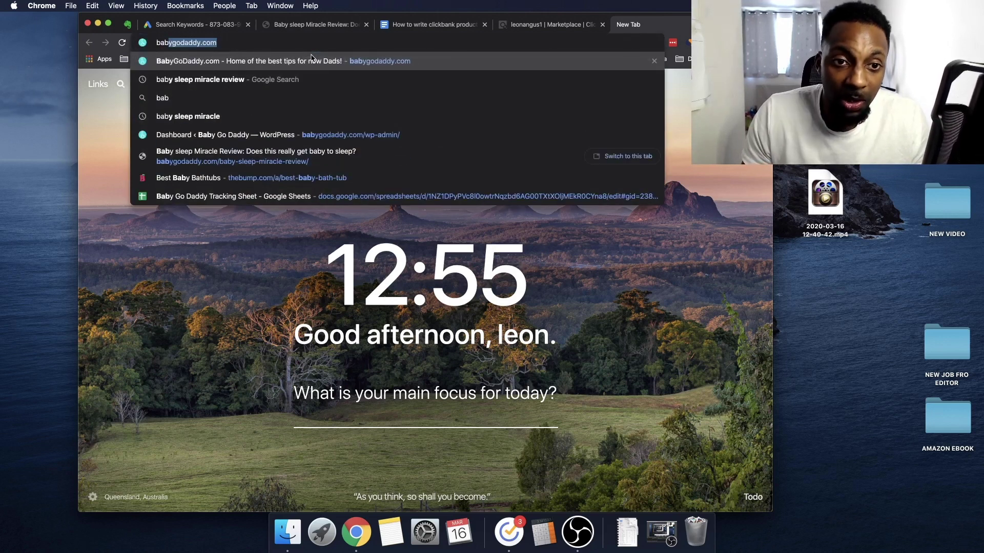
pyautogui.press('Delete')
pyautogui.press('Return')
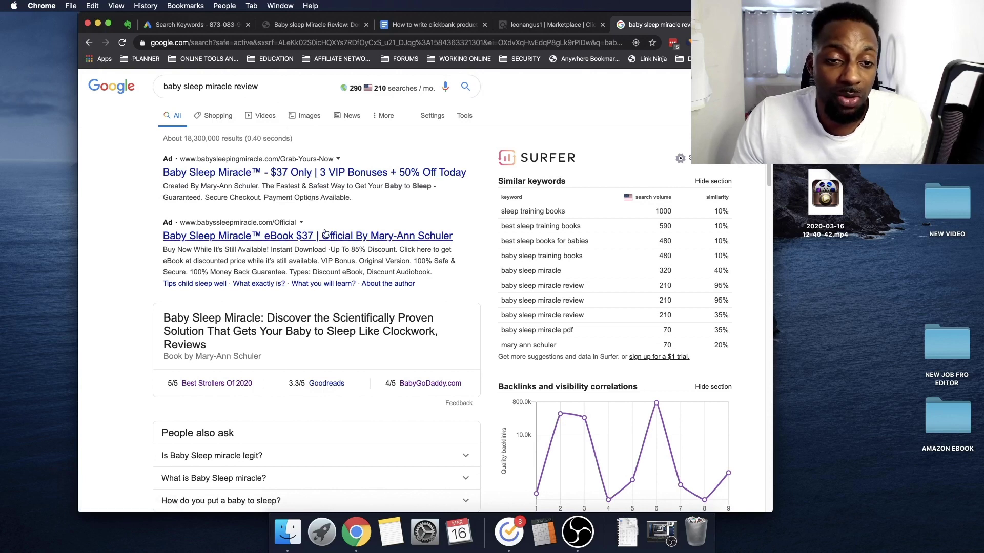
pyautogui.scroll(-15, 318, 215)
pyautogui.scroll(-3, 304, 406)
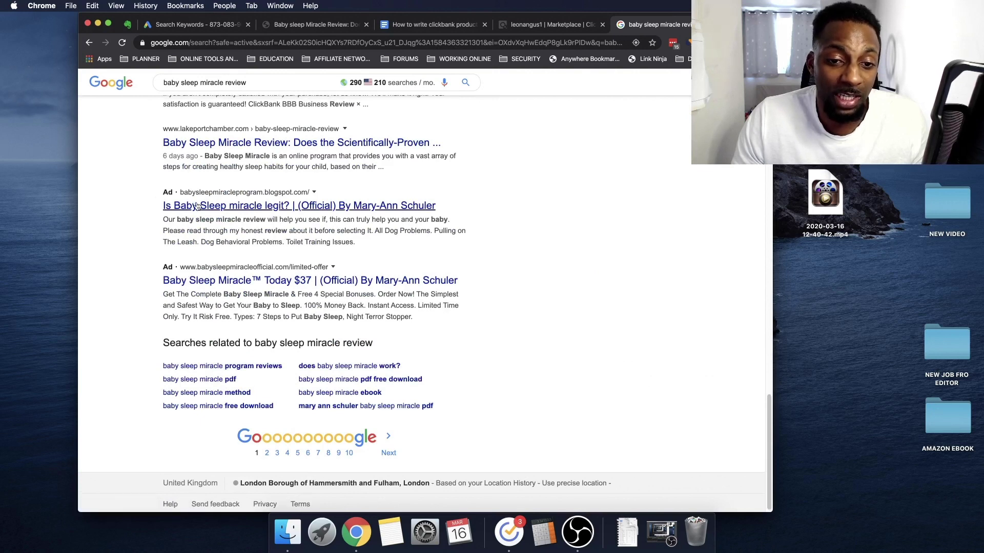
pyautogui.scroll(1, 326, 348)
pyautogui.scroll(3, 326, 349)
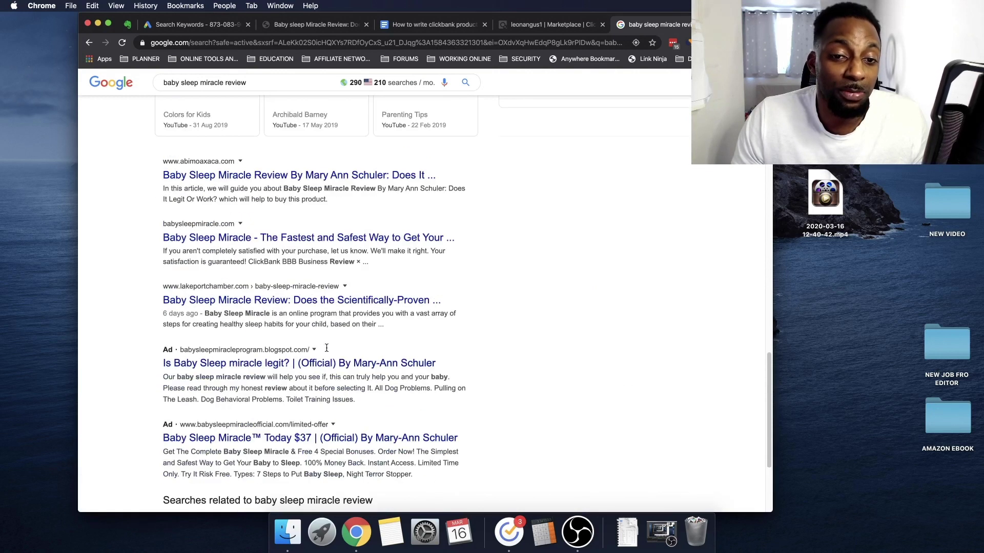
pyautogui.scroll(10, 195, 327)
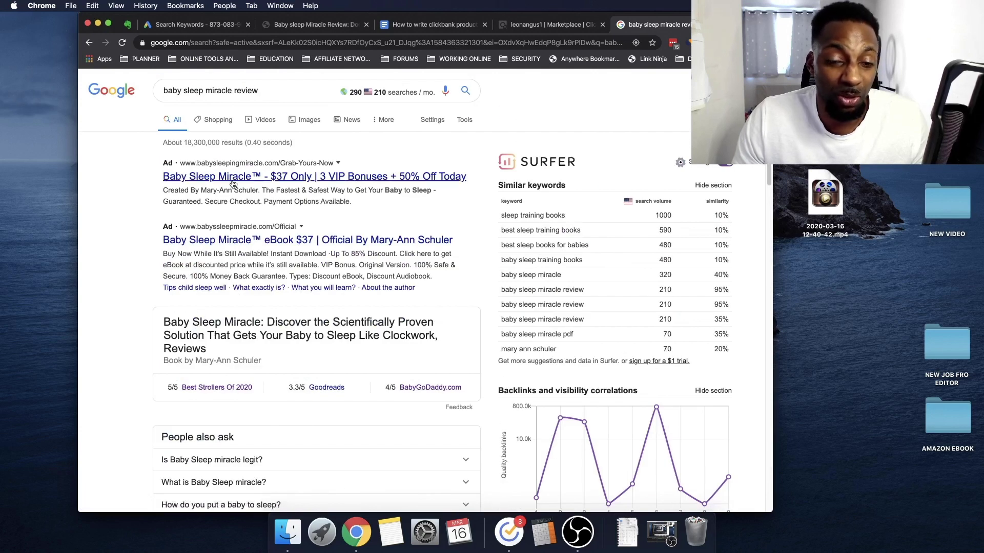
# Repeatedly select the baby sleep miracle review query, then switch to the ClickBank Marketplace tab
pyautogui.moveTo(232, 91); pyautogui.dragTo(112, 94)
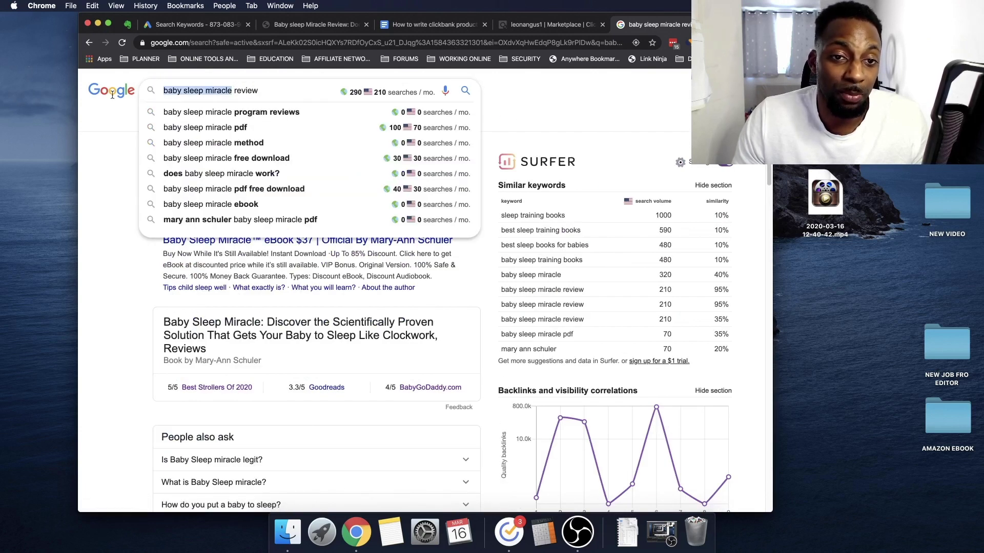
pyautogui.click(95, 130)
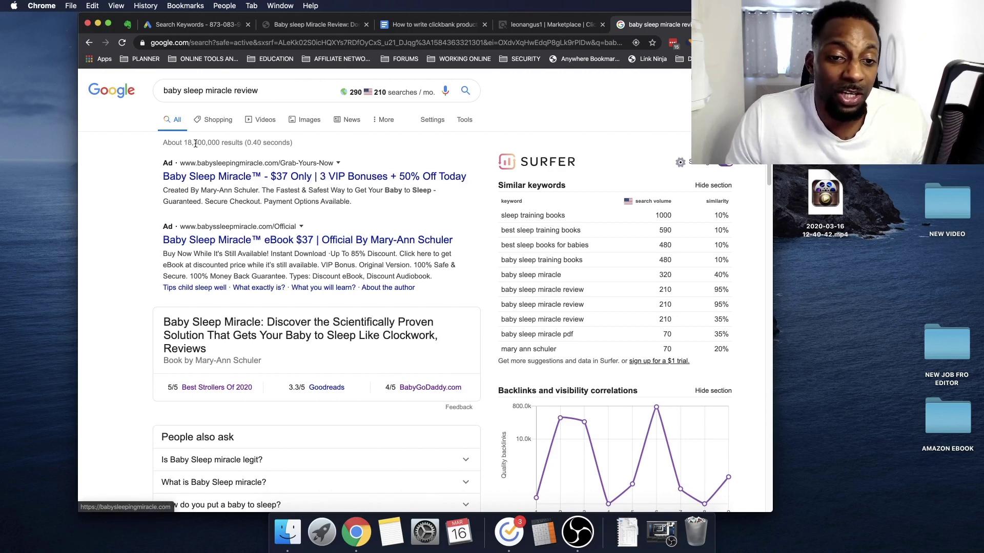
pyautogui.click(262, 91)
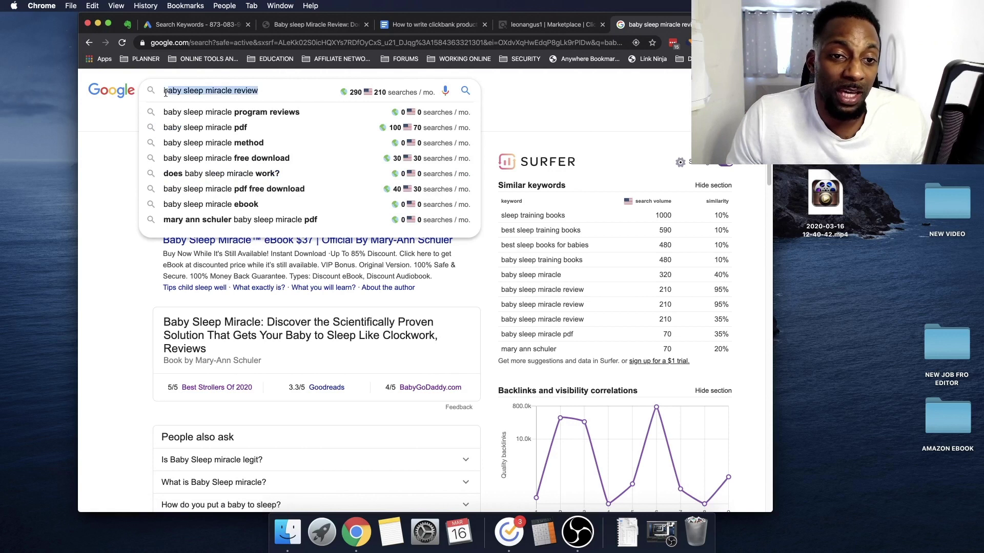
pyautogui.click(108, 128)
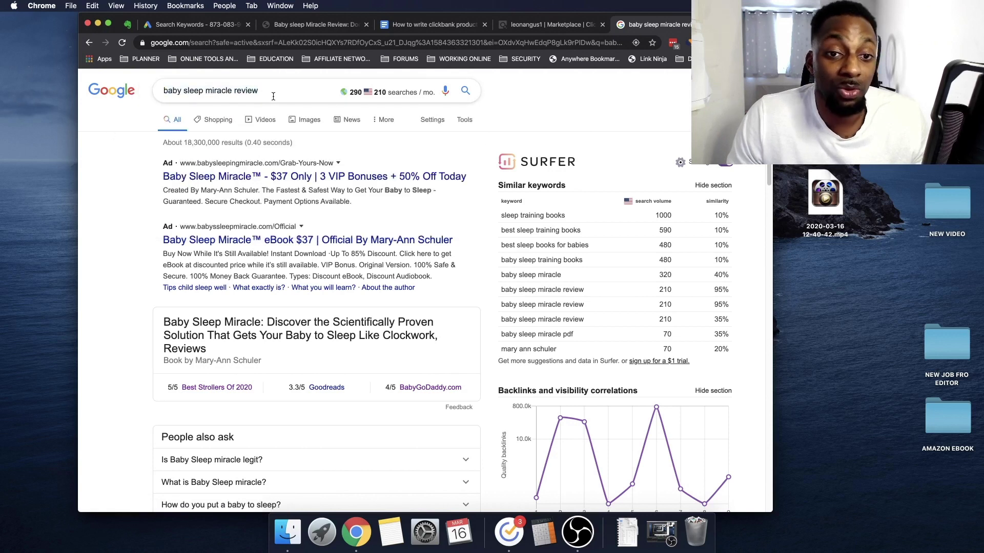
pyautogui.tripleClick(164, 92)
pyautogui.click(78, 132)
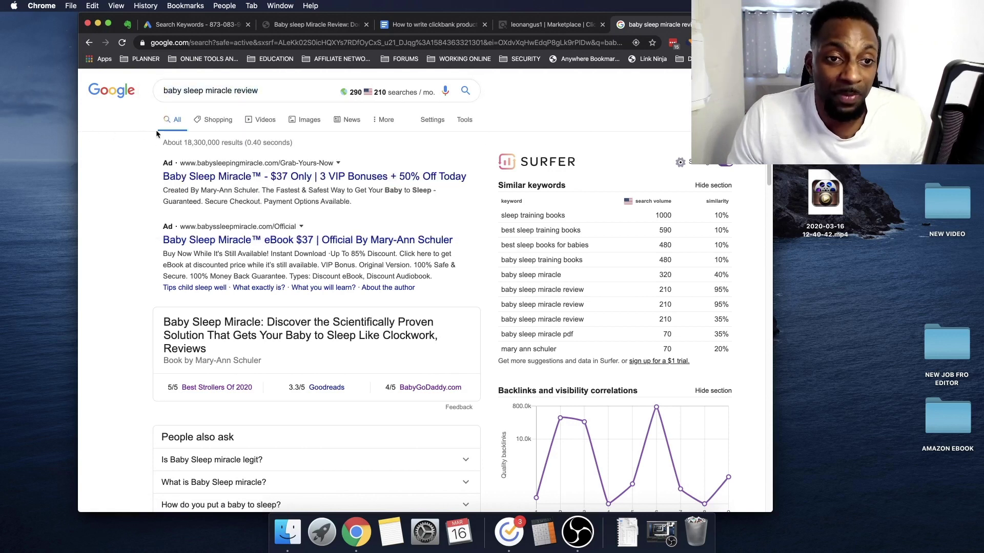
pyautogui.tripleClick(158, 90)
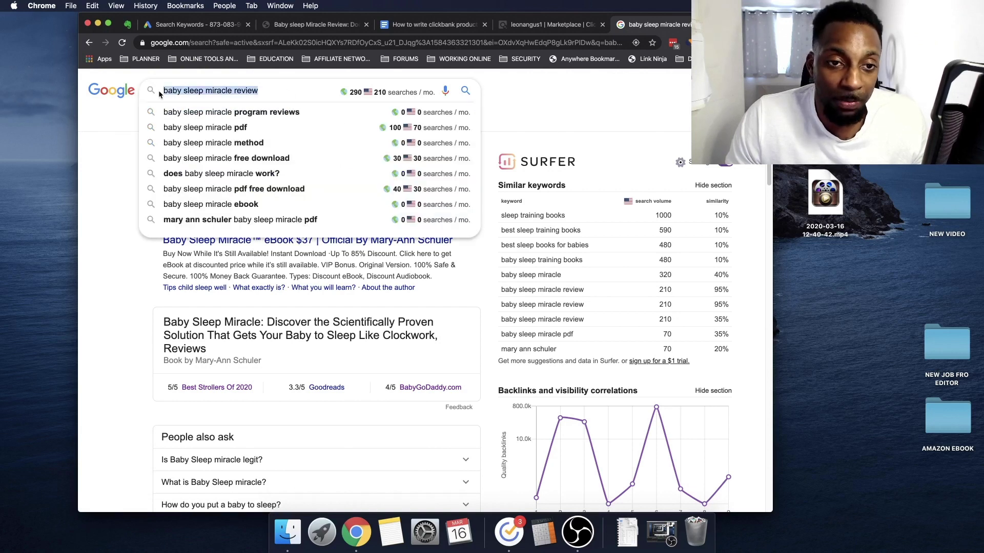
pyautogui.click(120, 127)
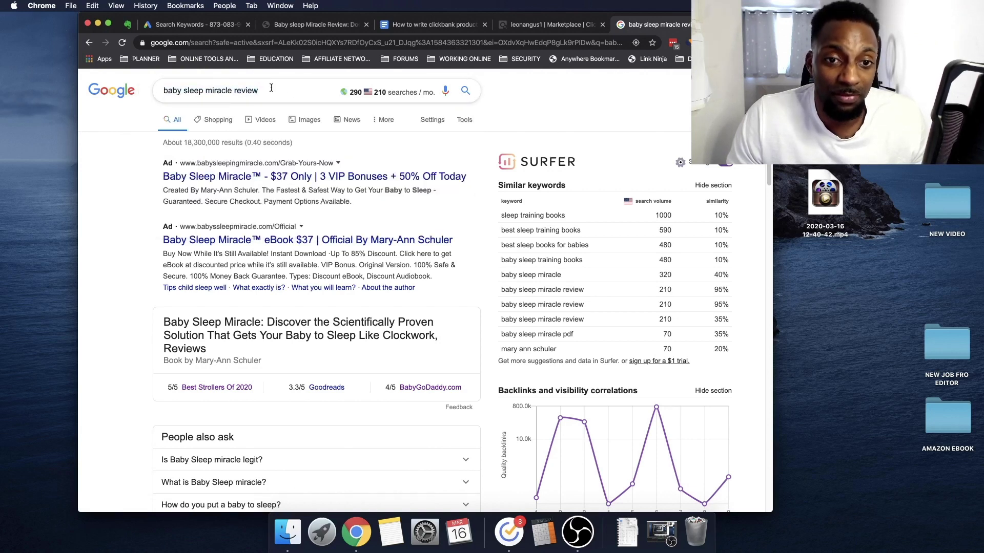
pyautogui.click(272, 90)
pyautogui.moveTo(271, 90); pyautogui.dragTo(164, 91)
pyautogui.click(129, 117)
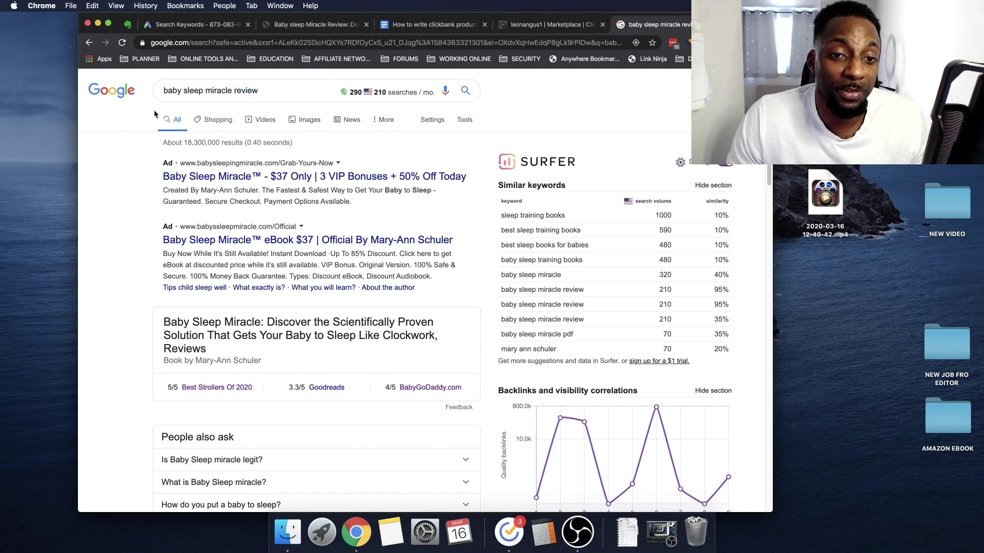
pyautogui.moveTo(260, 90); pyautogui.dragTo(163, 92)
pyautogui.click(157, 103)
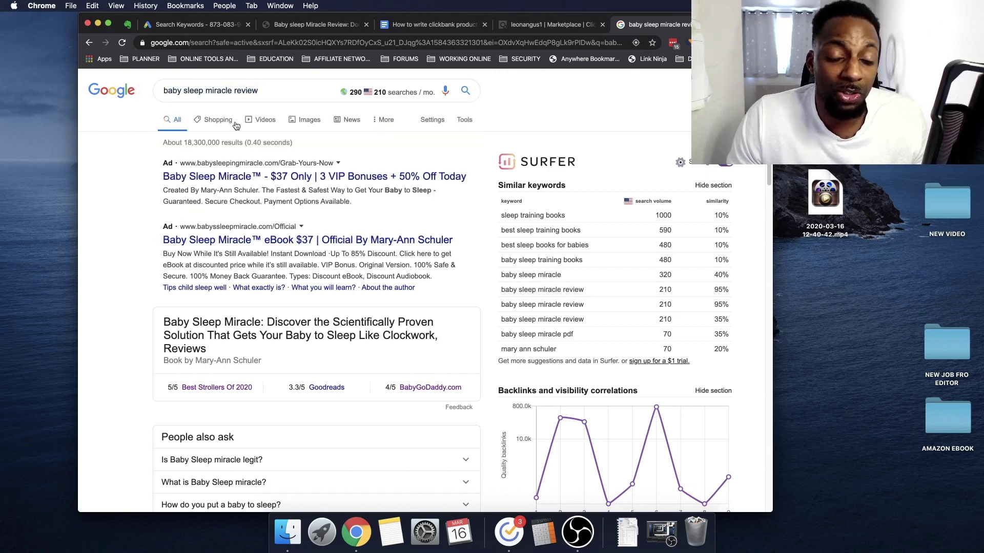
pyautogui.click(532, 24)
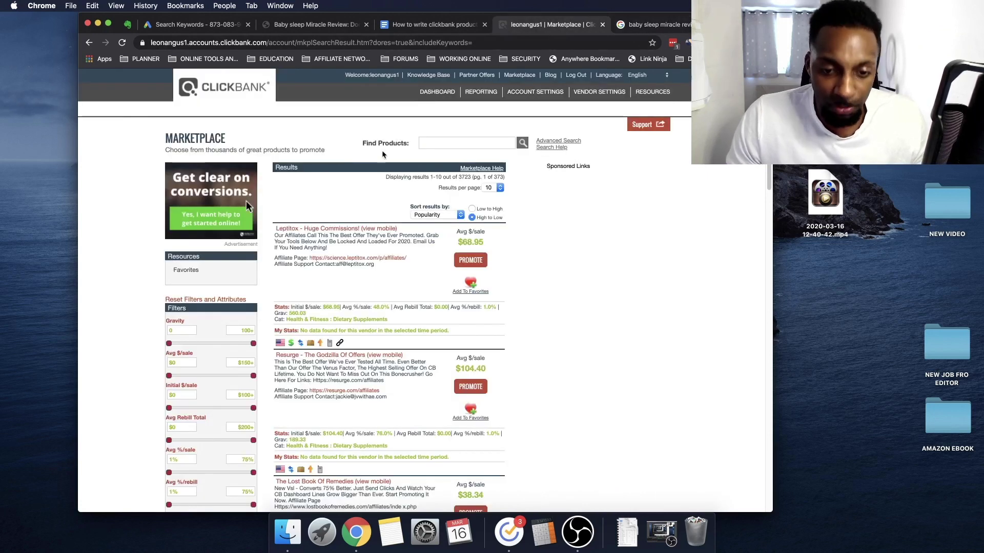
pyautogui.scroll(-1, 386, 257)
# Sort the ClickBank Marketplace products by Gravity
pyautogui.scroll(-10, 443, 255)
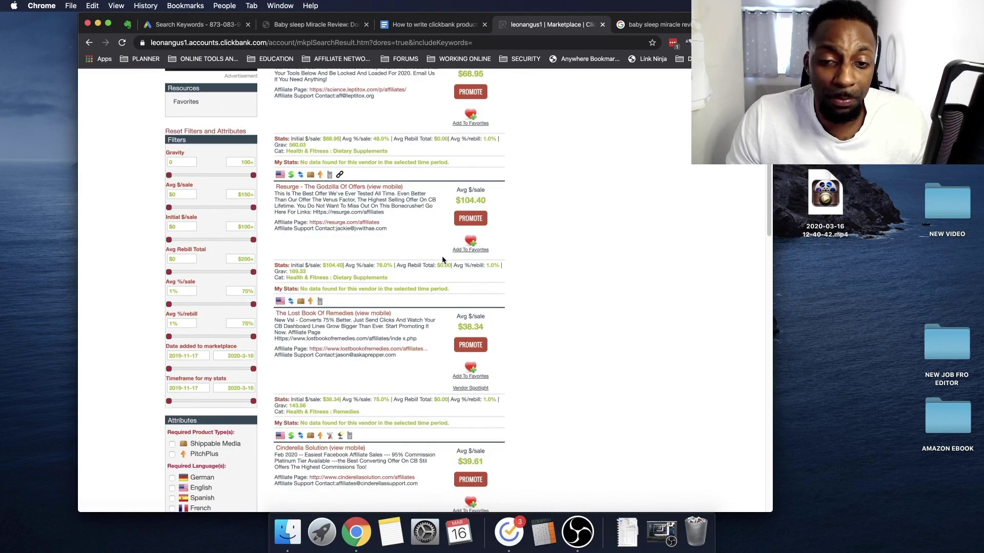
pyautogui.scroll(-20, 445, 256)
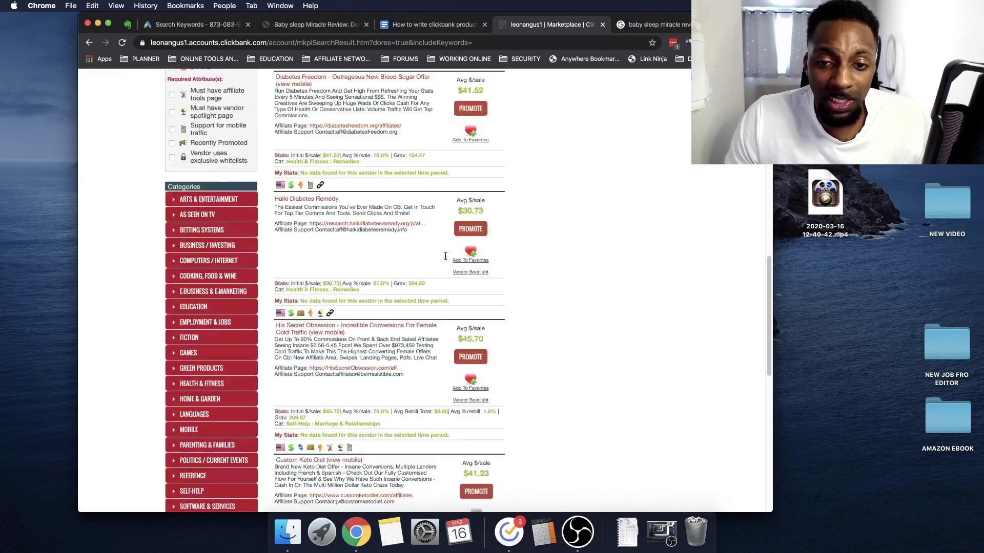
pyautogui.scroll(20, 445, 255)
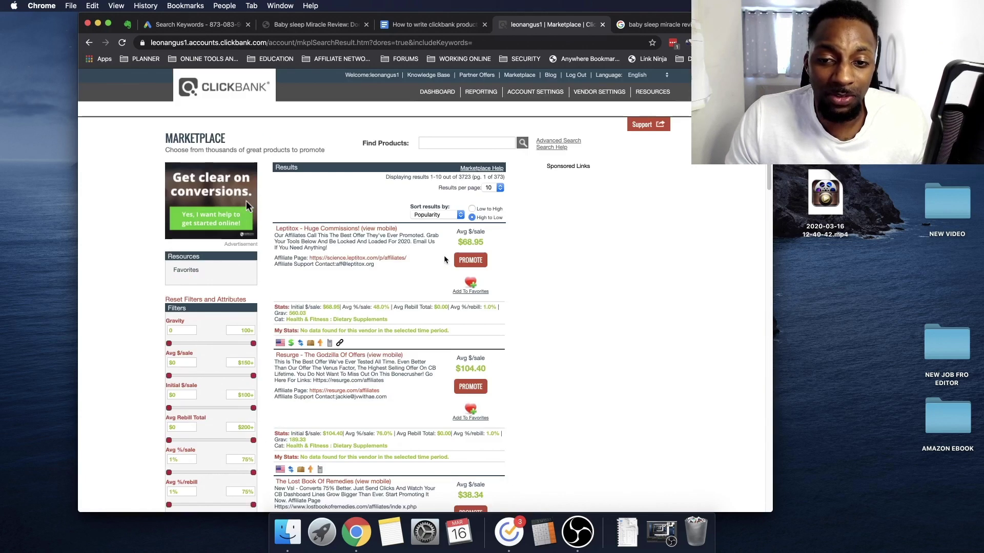
pyautogui.click(438, 215)
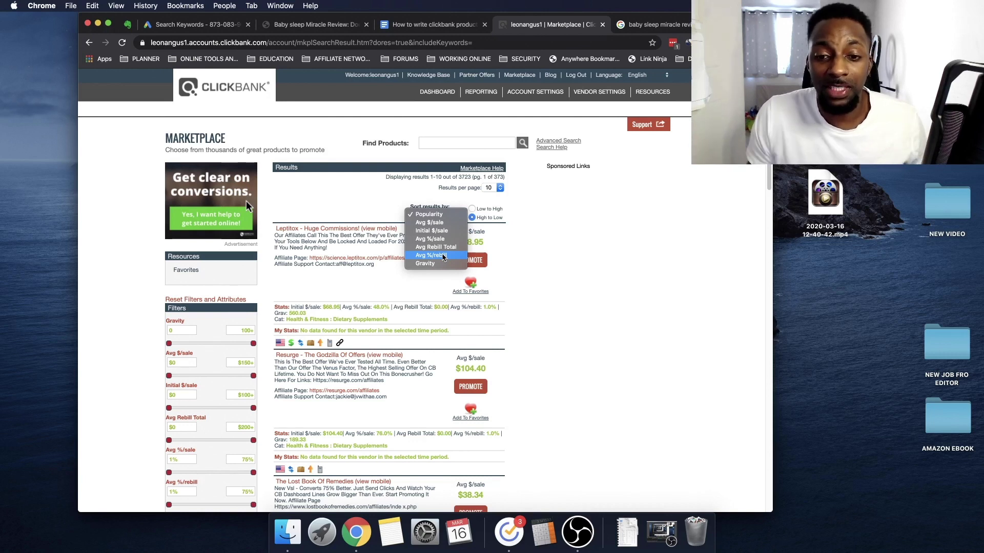
pyautogui.click(430, 264)
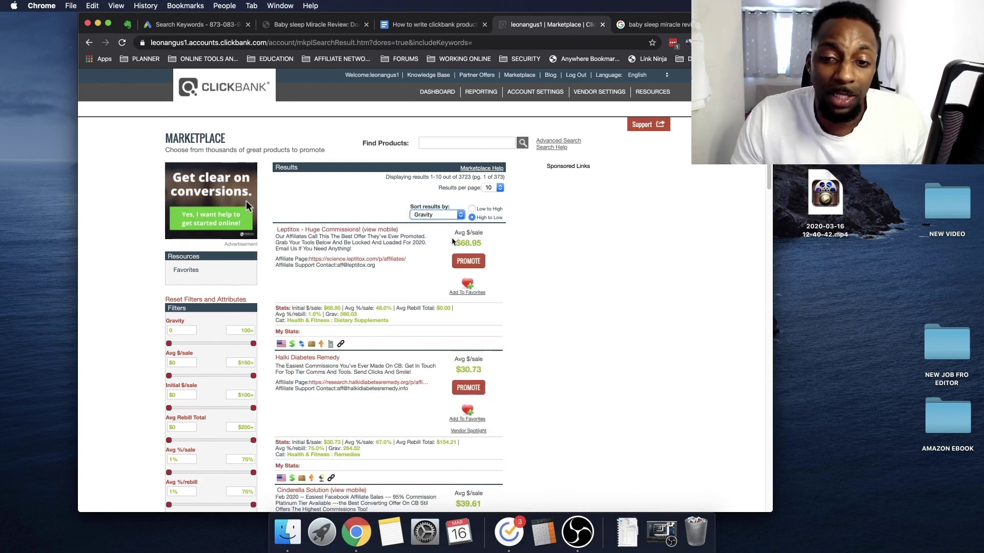
# Highlight Leptitox's top Gravity value of 560.03, then return to the Google results
pyautogui.scroll(-3, 405, 234)
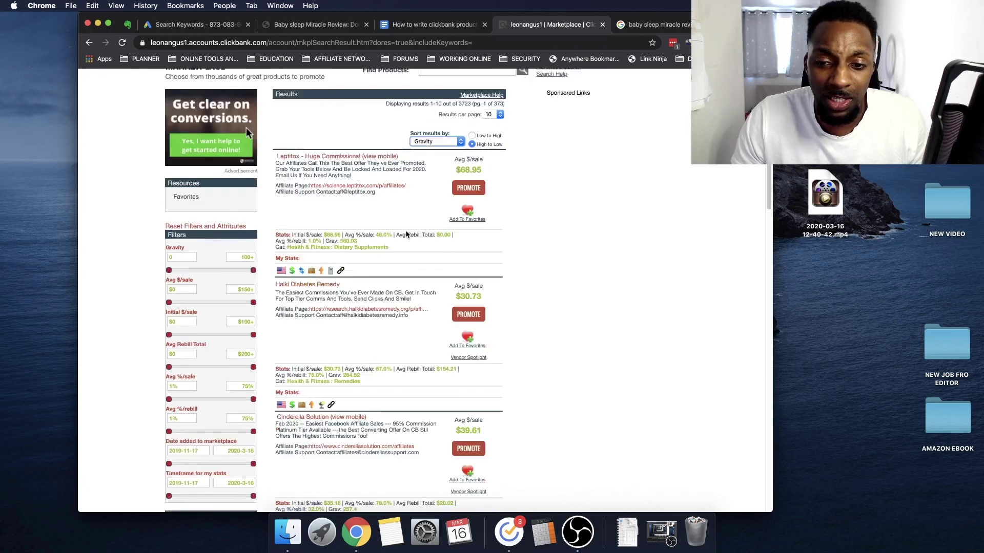
pyautogui.scroll(-2, 406, 234)
pyautogui.scroll(5, 404, 234)
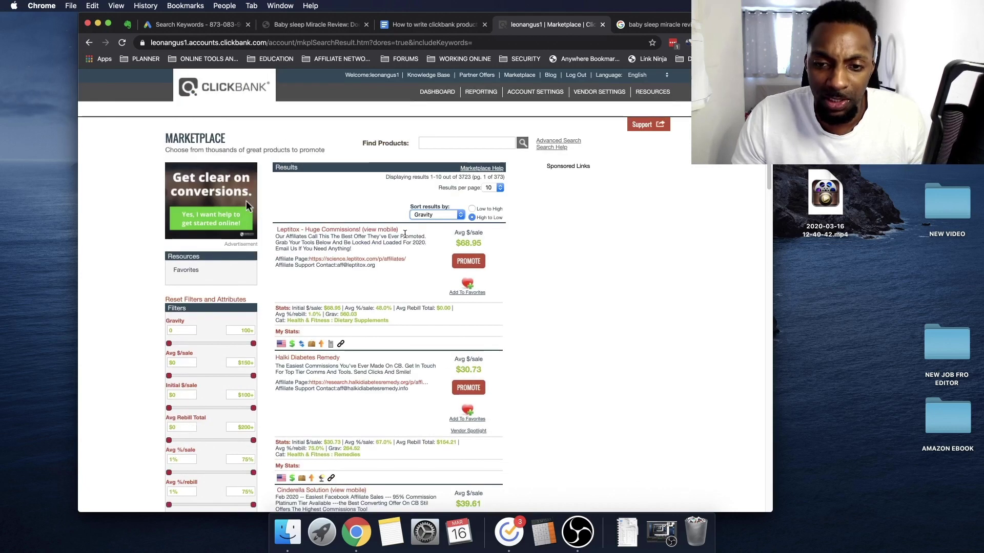
pyautogui.scroll(-1, 404, 234)
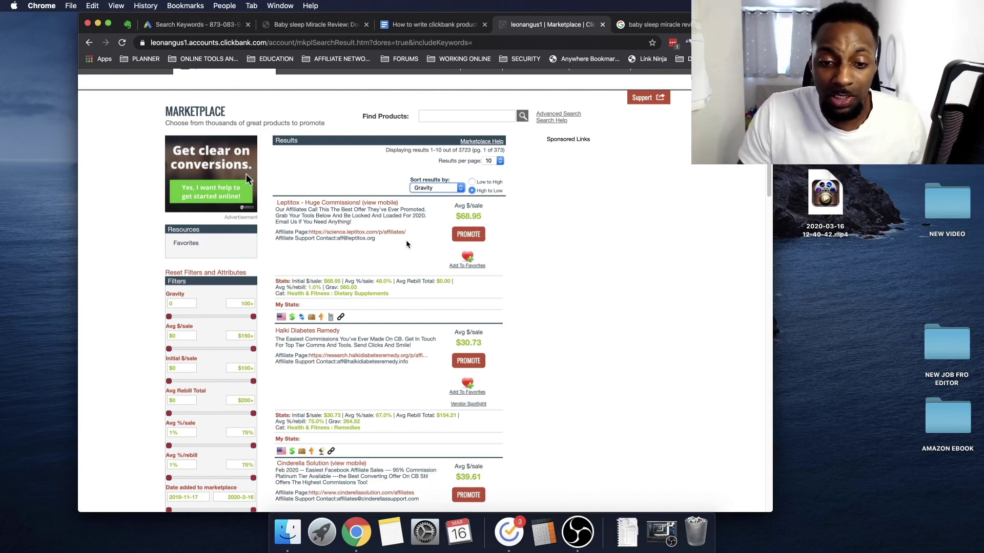
pyautogui.scroll(-3, 406, 244)
pyautogui.doubleClick(350, 218)
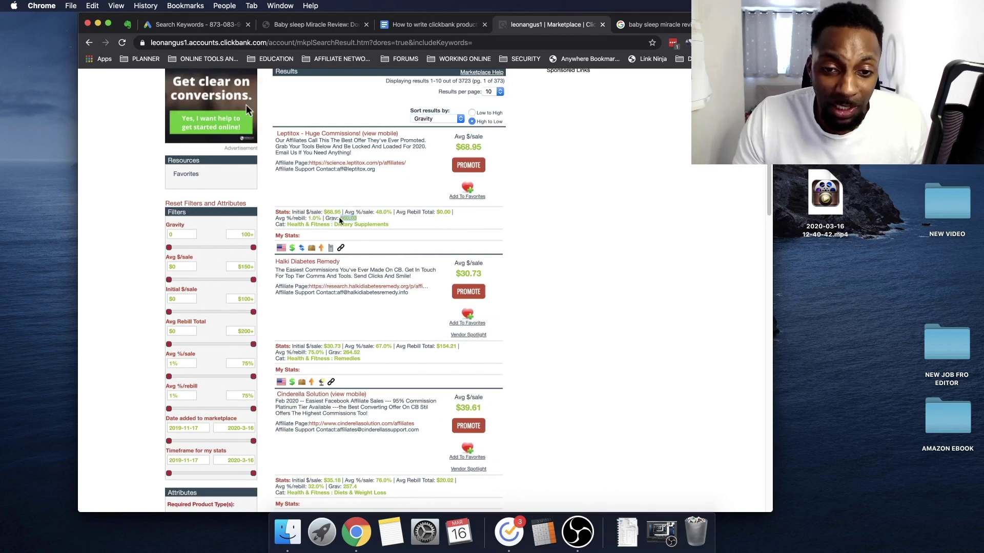
pyautogui.scroll(4, 389, 274)
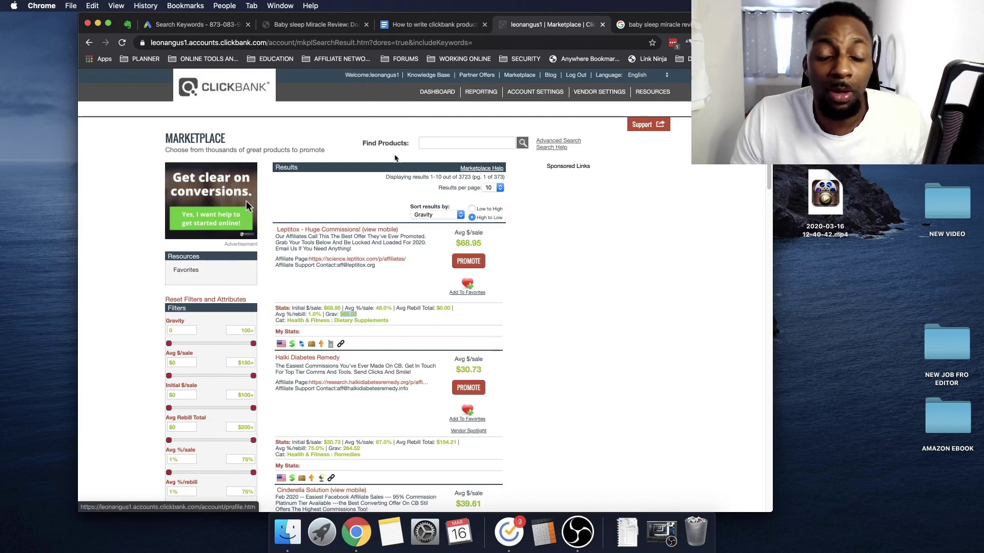
pyautogui.click(641, 24)
# Change the Google search to 'leptitox review' and scan the results
pyautogui.click(272, 90)
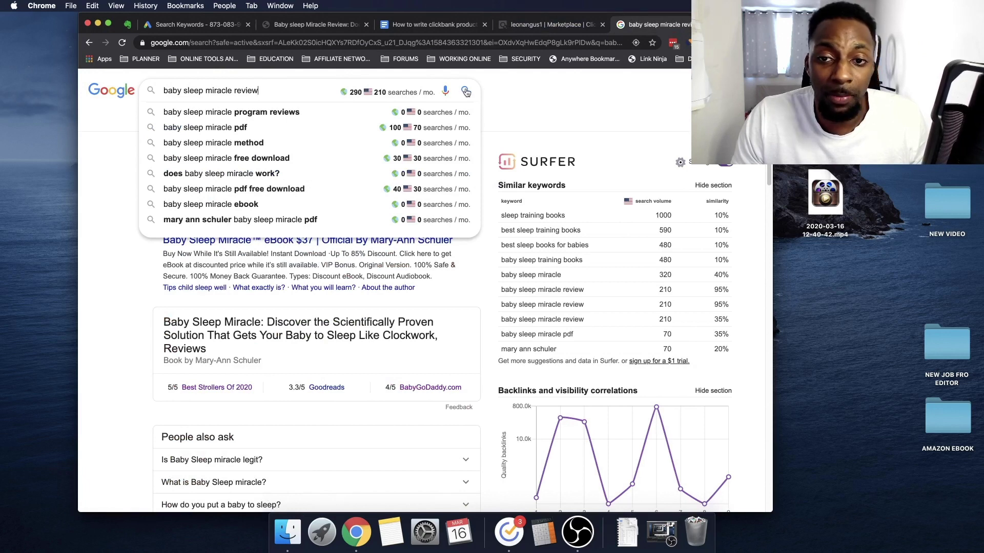
pyautogui.moveTo(233, 90); pyautogui.dragTo(126, 90)
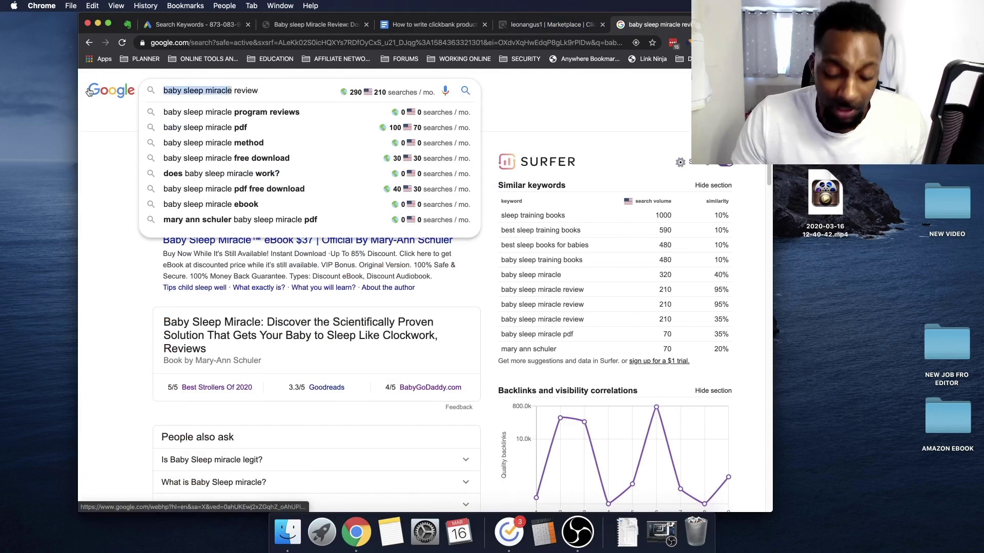
pyautogui.write('leptit')
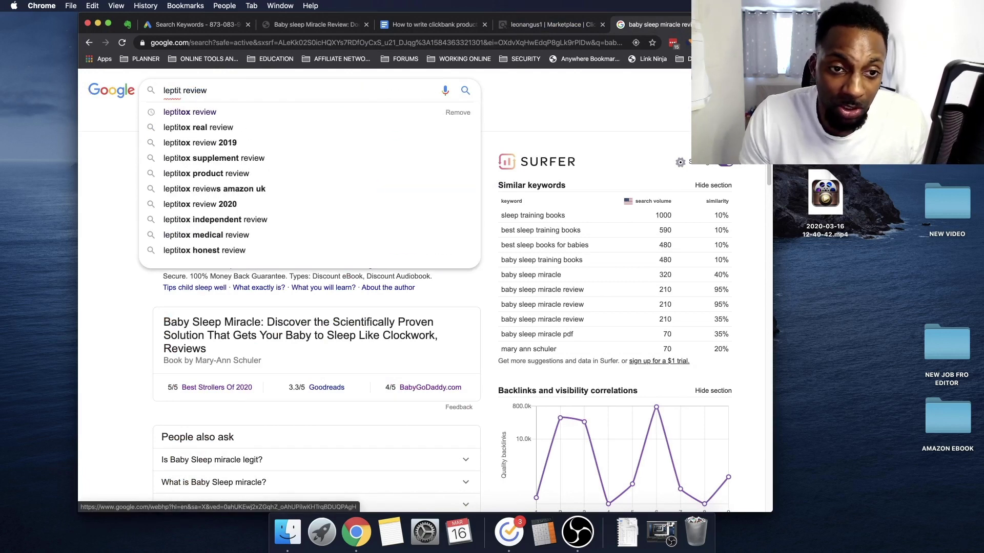
pyautogui.write('ox')
pyautogui.press('Return')
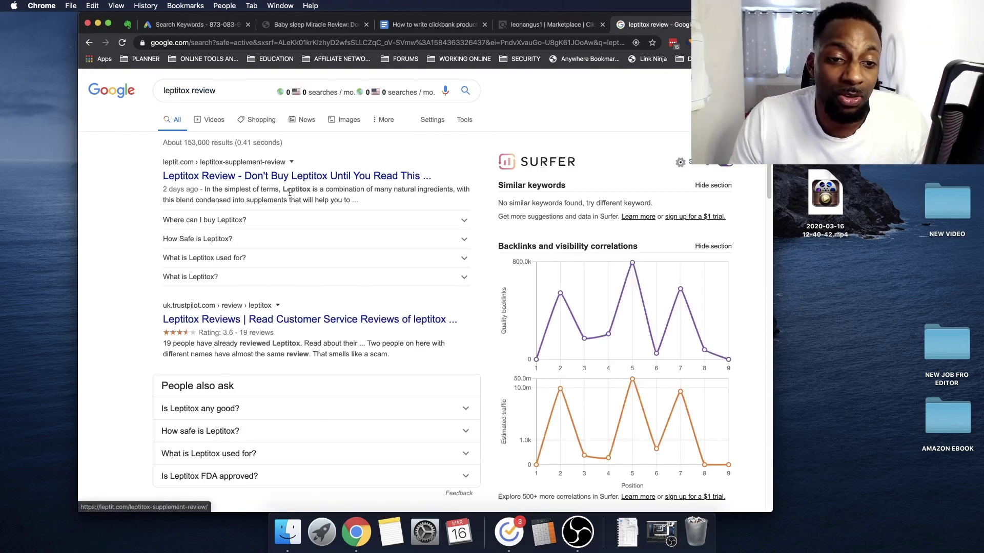
pyautogui.scroll(-15, 290, 193)
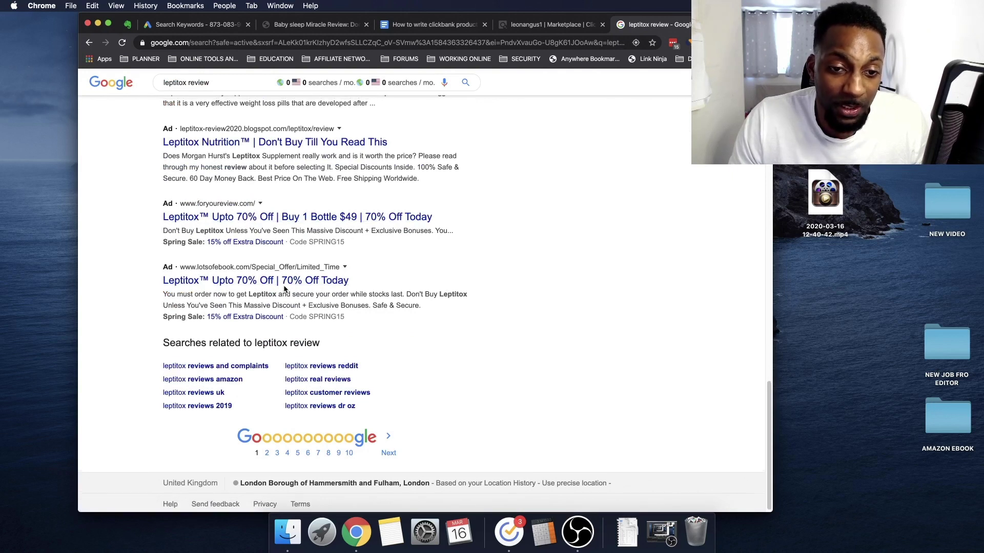
pyautogui.scroll(3, 285, 289)
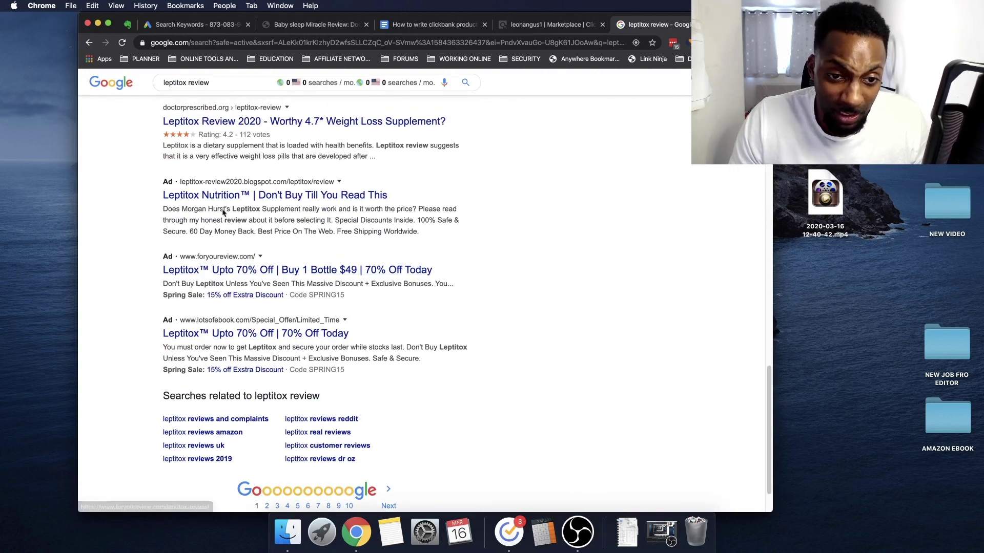
# Open the Leptitox Nutrition blog ad in a new tab, read it, and close it
pyautogui.rightClick(263, 200)
pyautogui.click(287, 205)
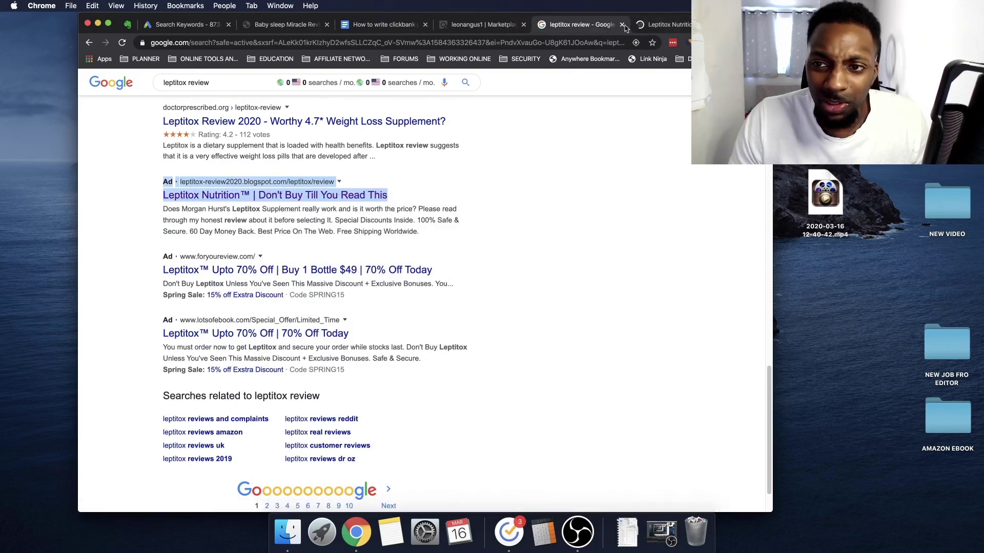
pyautogui.click(661, 25)
pyautogui.scroll(-15, 476, 272)
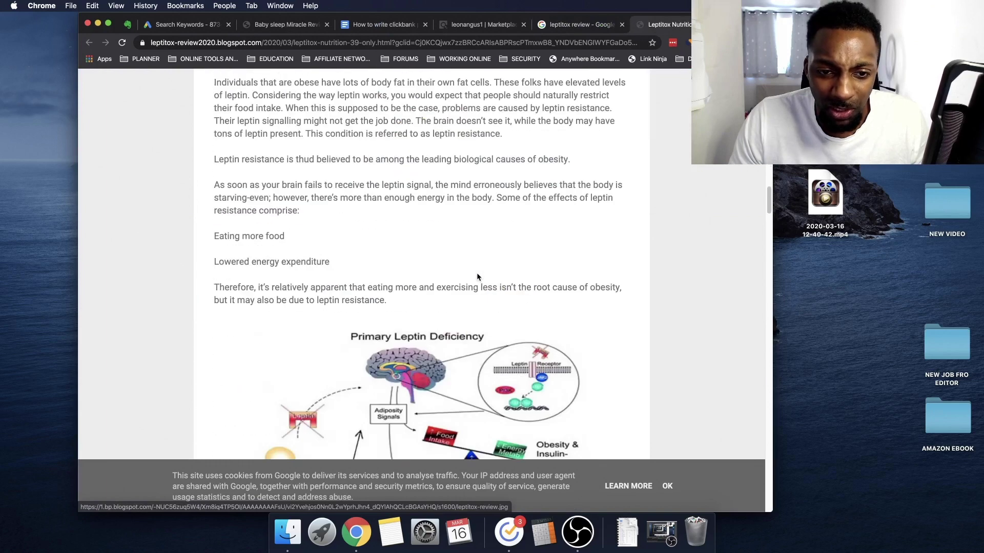
pyautogui.scroll(-20, 477, 277)
pyautogui.scroll(20, 482, 277)
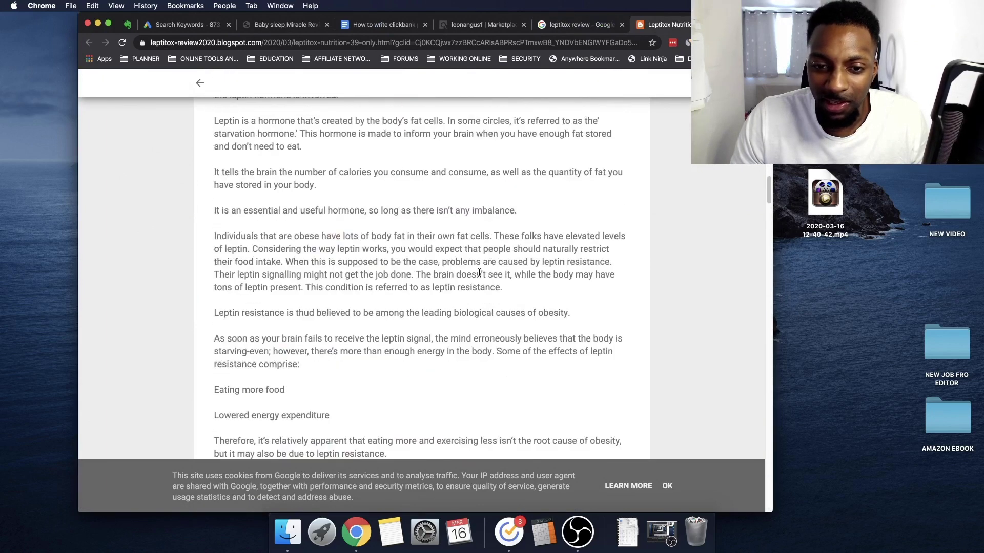
pyautogui.scroll(15, 479, 273)
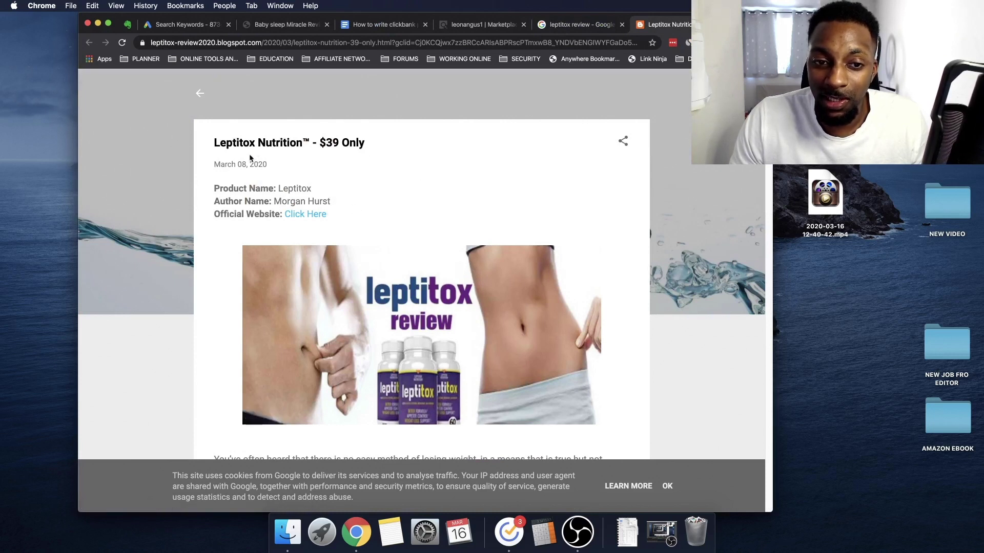
pyautogui.press('super+w')
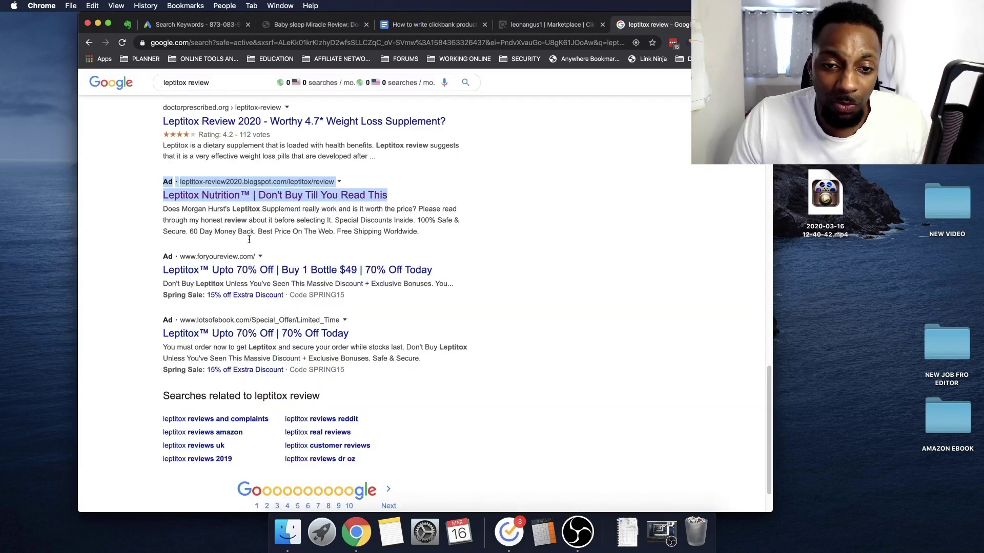
# Review the ads on page 1 of the leptitox review results
pyautogui.click(522, 210)
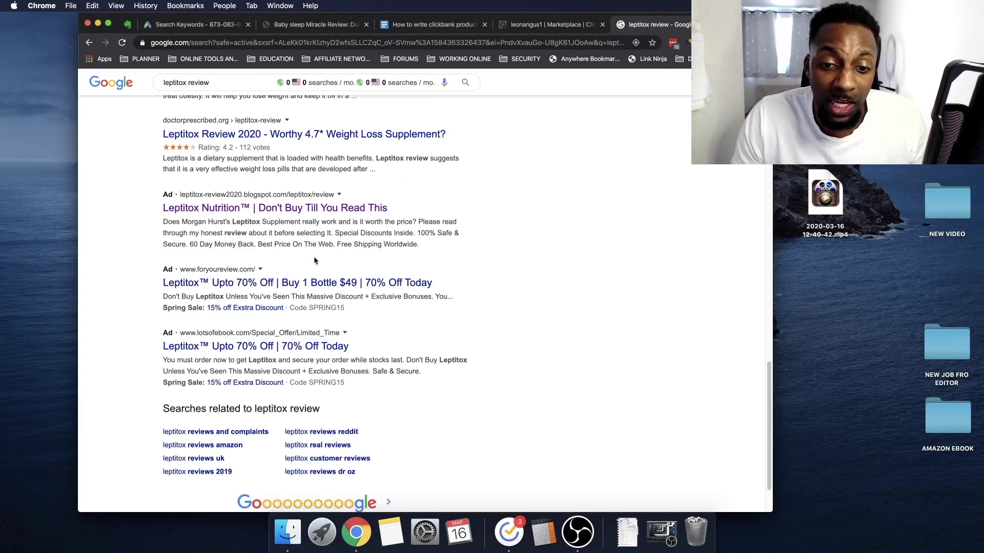
pyautogui.scroll(-3, 314, 257)
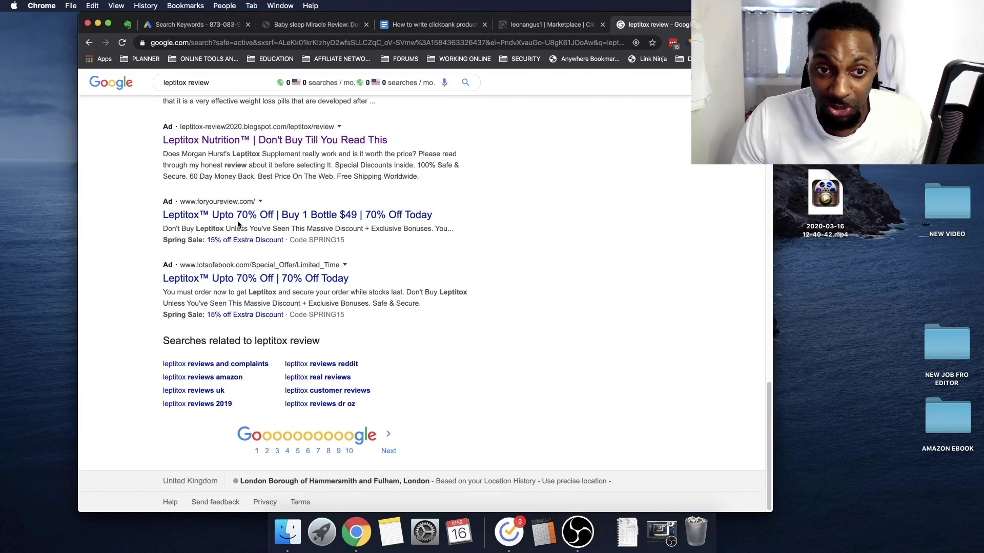
pyautogui.scroll(1, 206, 206)
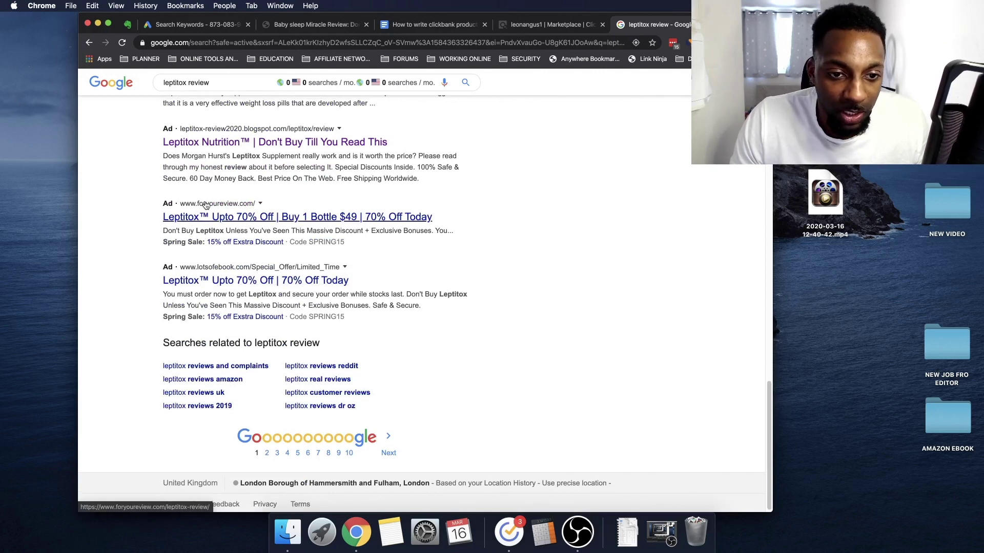
pyautogui.scroll(2, 281, 222)
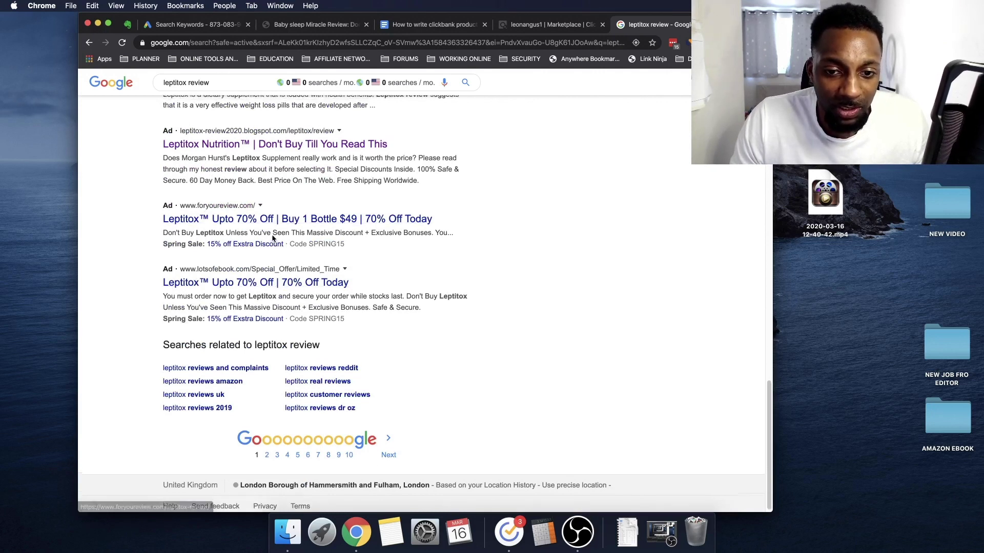
pyautogui.scroll(2, 266, 276)
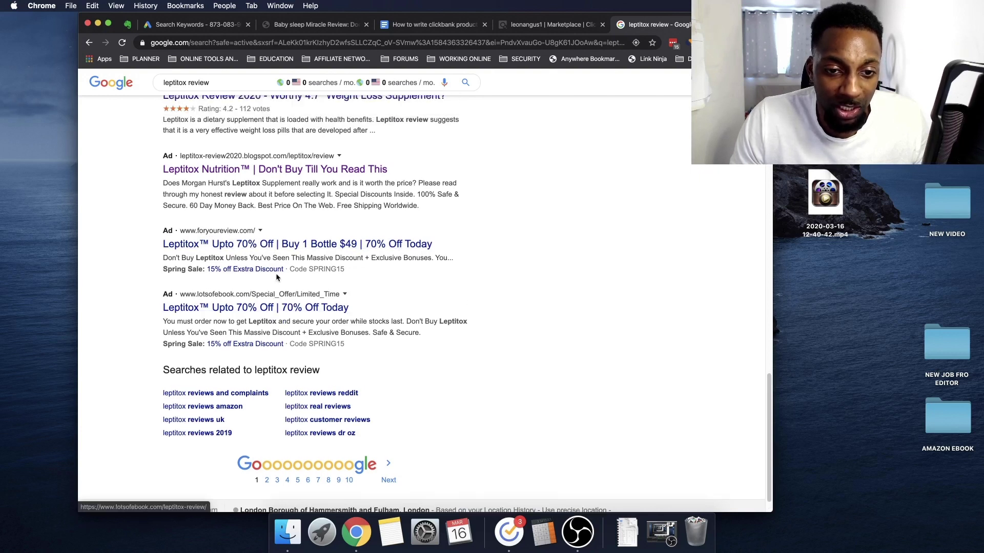
pyautogui.scroll(8, 221, 298)
pyautogui.scroll(15, 222, 296)
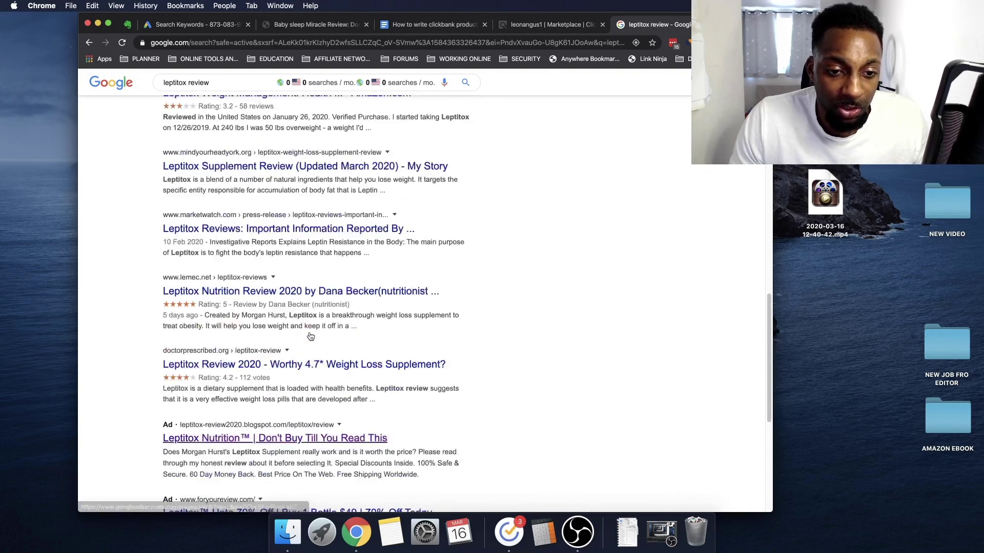
pyautogui.scroll(-10, 344, 274)
pyautogui.scroll(-10, 344, 274)
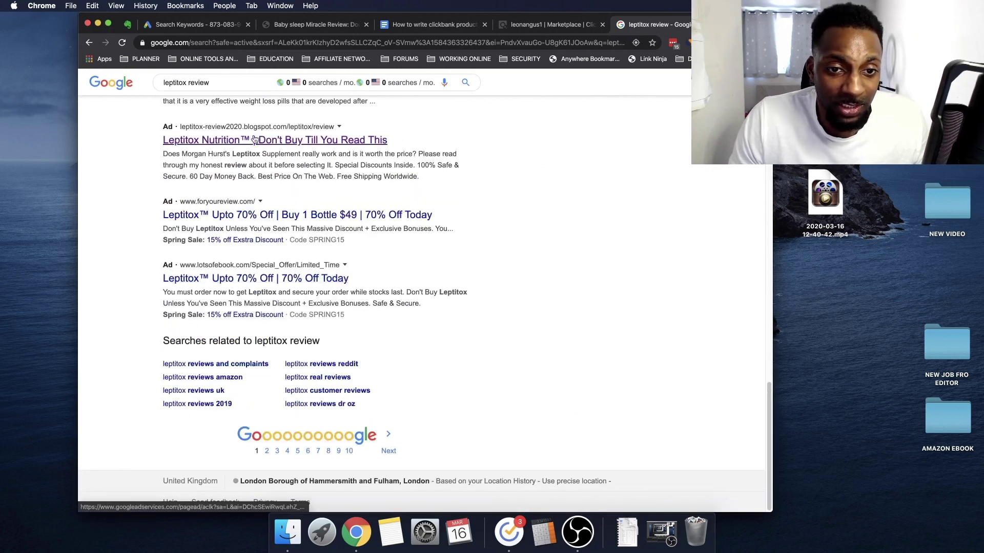
# Review page 2 of the leptitox review results, then switch to ClickBank Marketplace
pyautogui.click(267, 451)
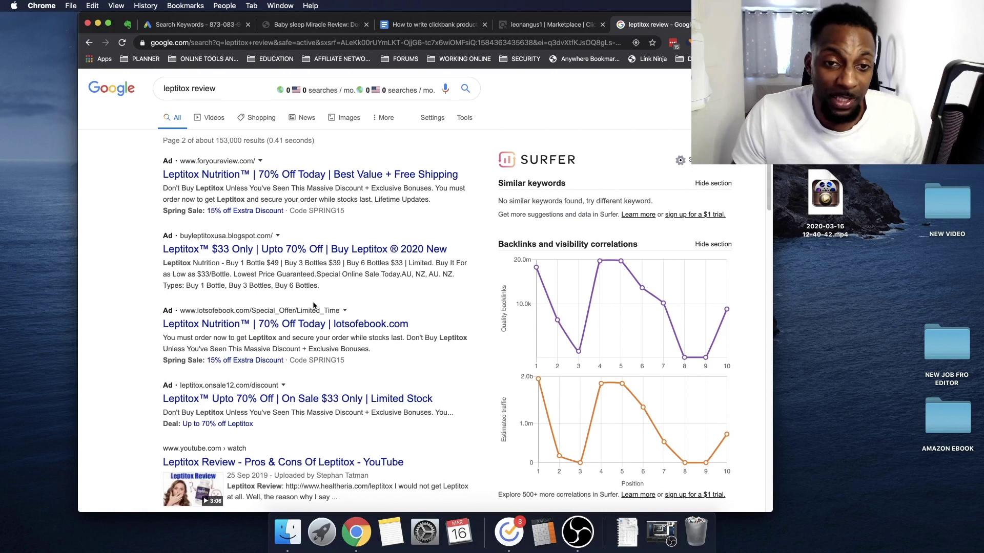
pyautogui.moveTo(216, 89); pyautogui.dragTo(142, 91)
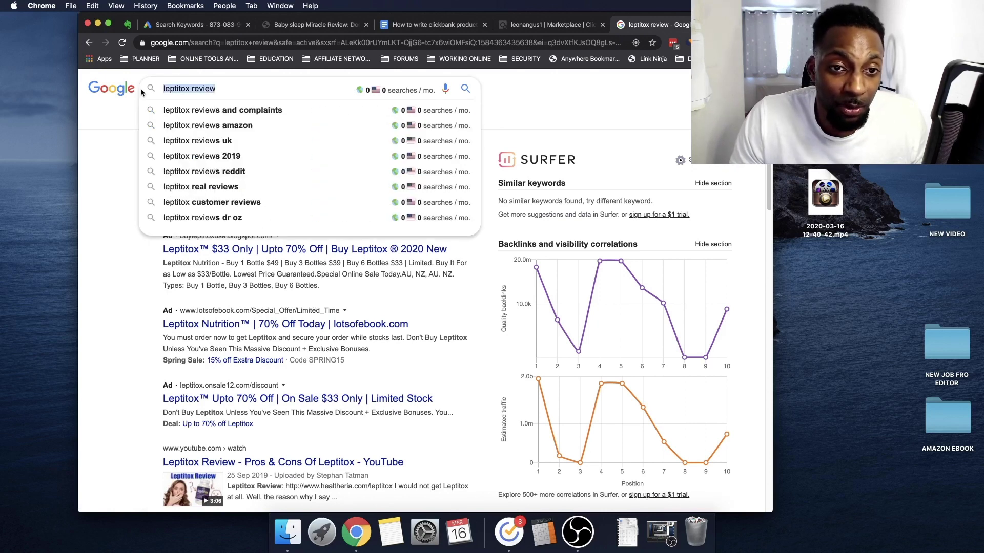
pyautogui.click(100, 136)
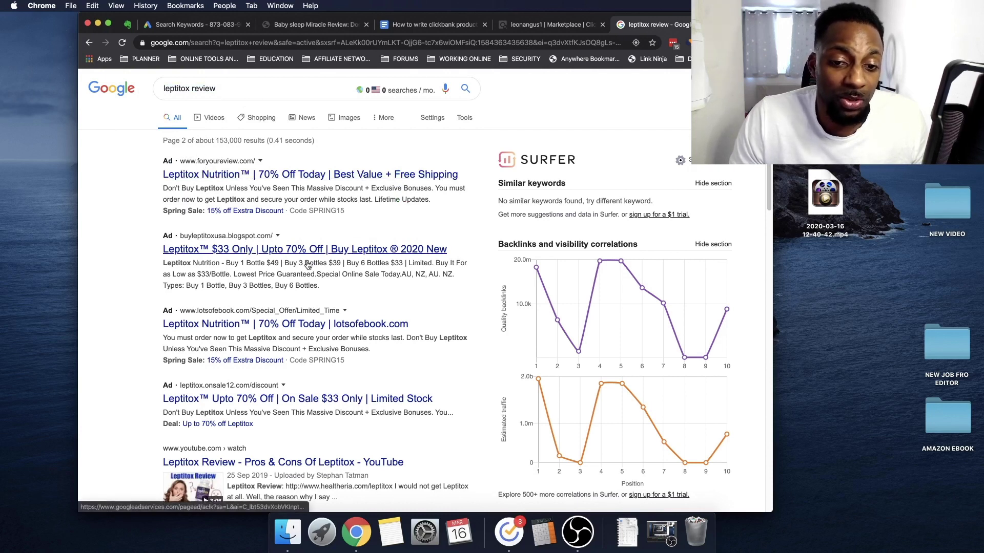
pyautogui.scroll(-20, 294, 333)
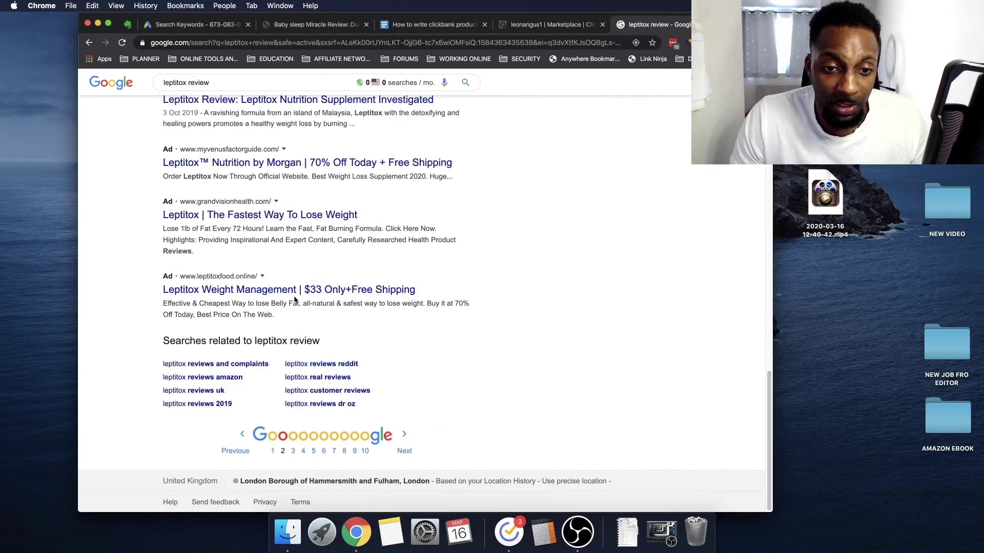
pyautogui.scroll(20, 428, 129)
pyautogui.click(550, 24)
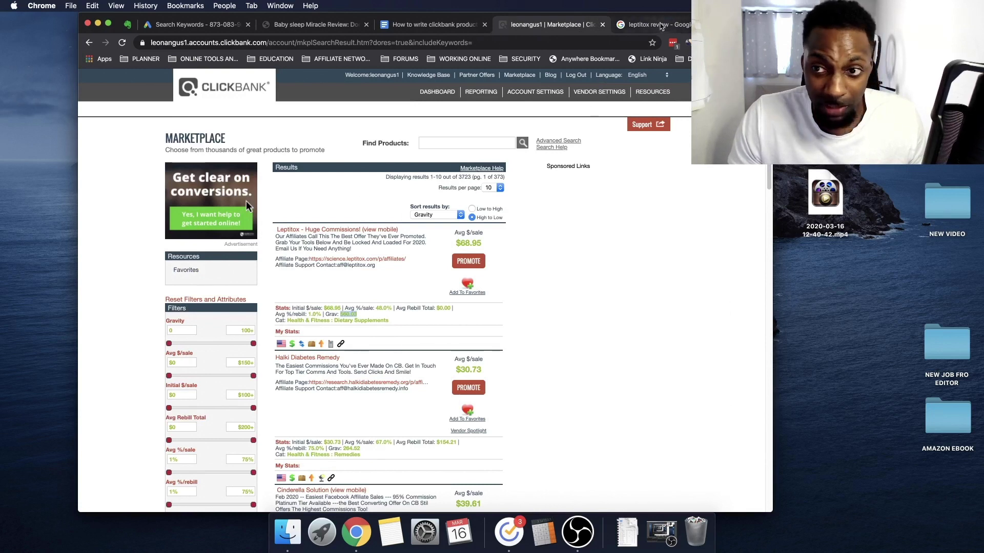
# Highlight Leptitox's $68.95 average sale in ClickBank, then switch to the Google Docs review guide
pyautogui.hotkey('ctrl', 'Tab')
pyautogui.doubleClick(226, 90)
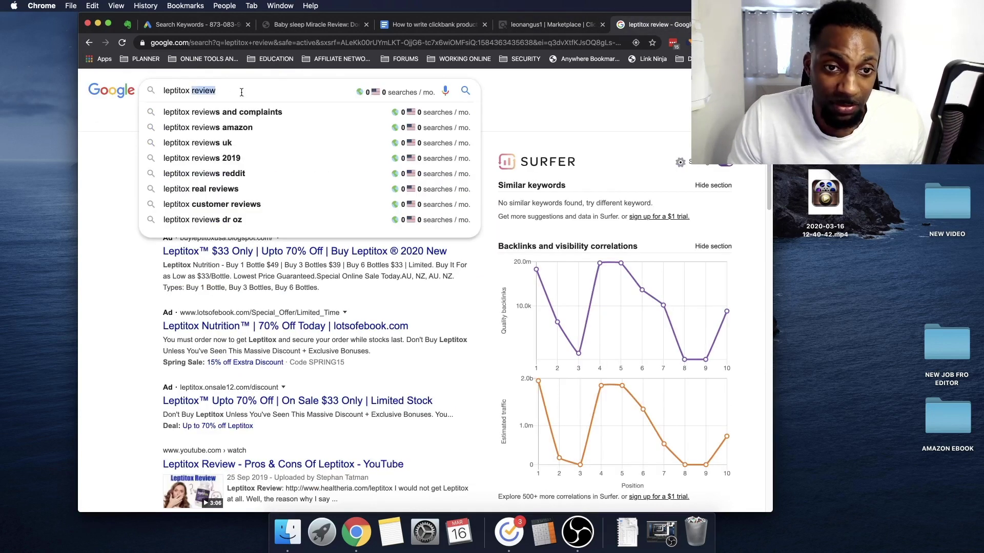
pyautogui.click(526, 91)
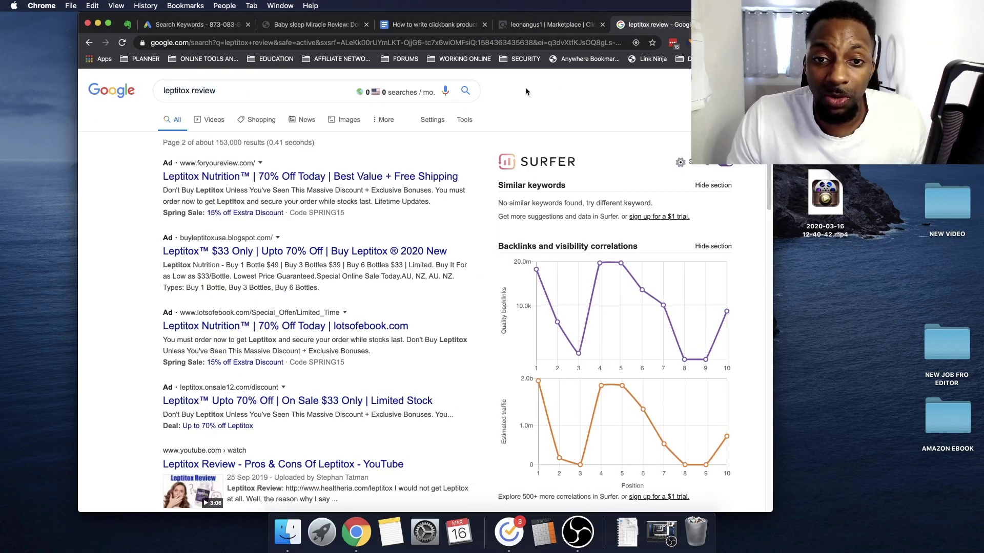
pyautogui.click(499, 26)
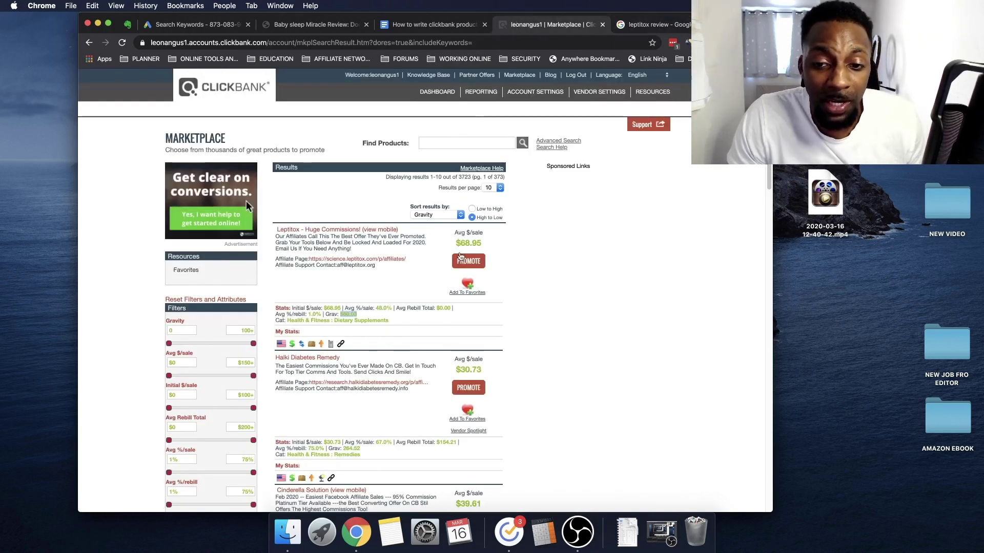
pyautogui.moveTo(455, 243); pyautogui.dragTo(486, 243)
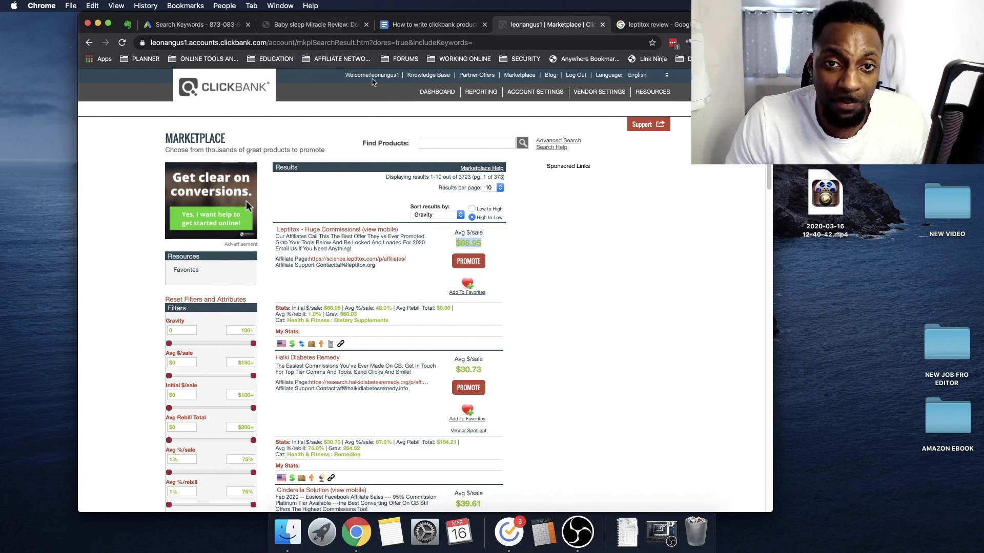
pyautogui.click(428, 24)
pyautogui.scroll(-3, 401, 252)
# Highlight the outline's 'Attention grabbing headline' and 'Intro pt1' items, then switch to the babygodaddy.com article
pyautogui.click(343, 207)
pyautogui.moveTo(271, 191); pyautogui.dragTo(422, 207)
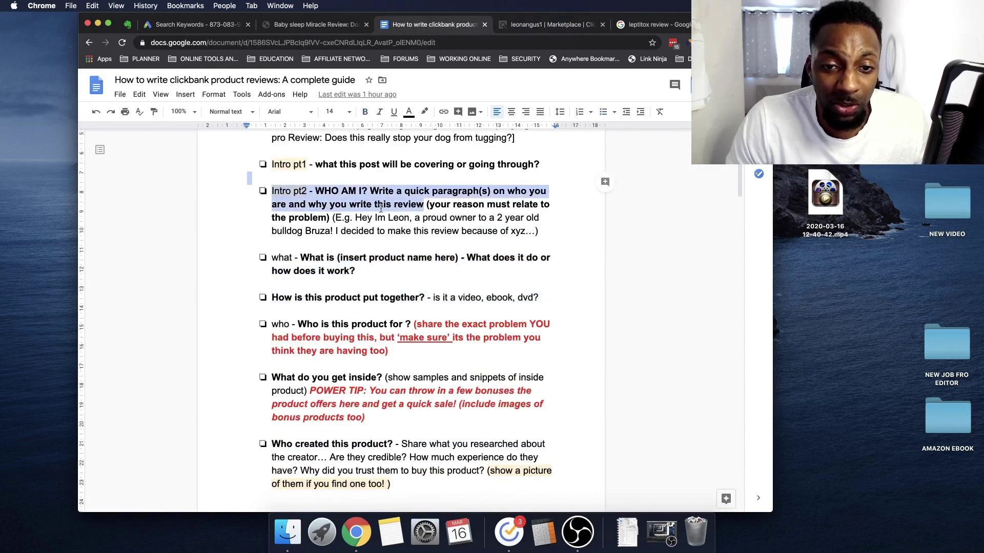
pyautogui.scroll(3, 358, 233)
pyautogui.moveTo(298, 201); pyautogui.dragTo(380, 209)
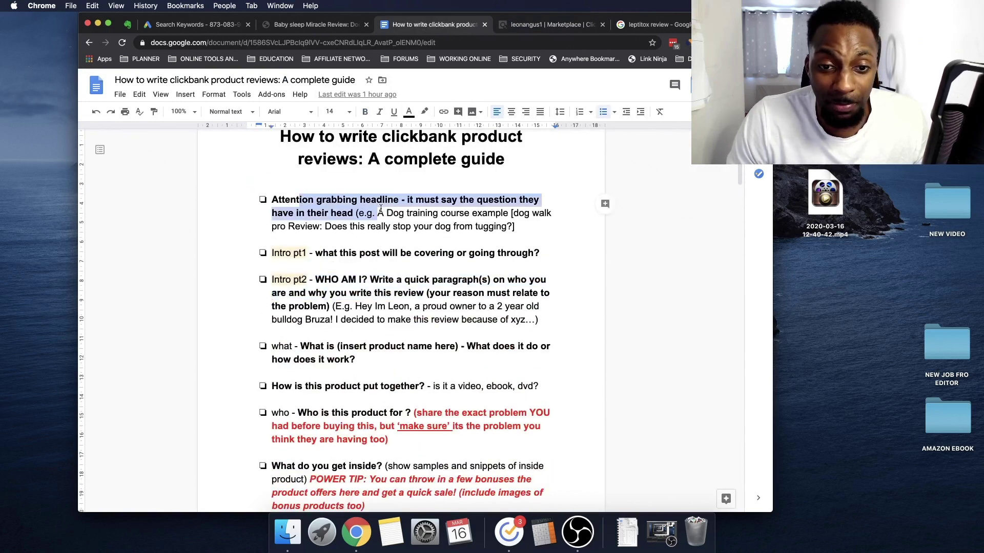
pyautogui.click(315, 204)
pyautogui.moveTo(291, 201); pyautogui.dragTo(468, 254)
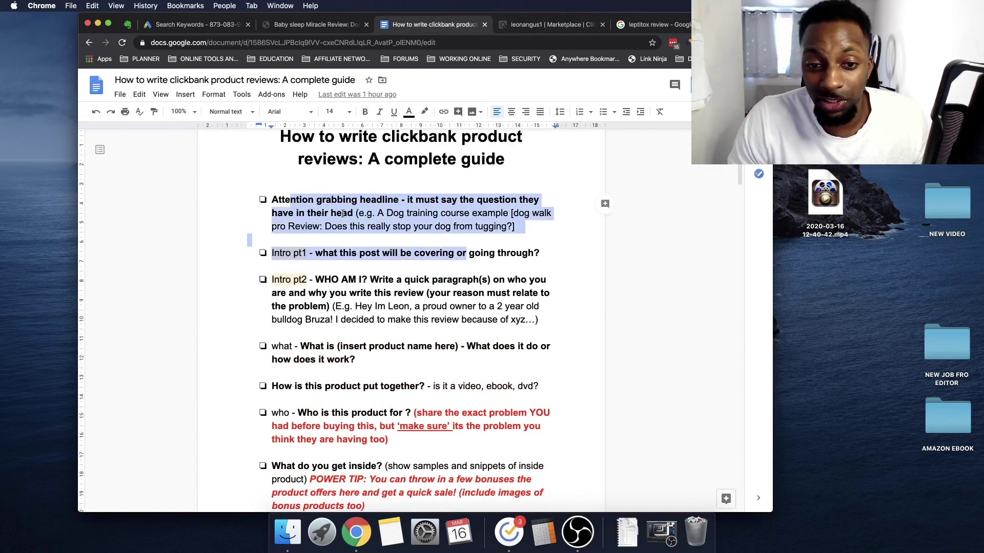
pyautogui.click(342, 213)
pyautogui.moveTo(399, 200); pyautogui.dragTo(269, 199)
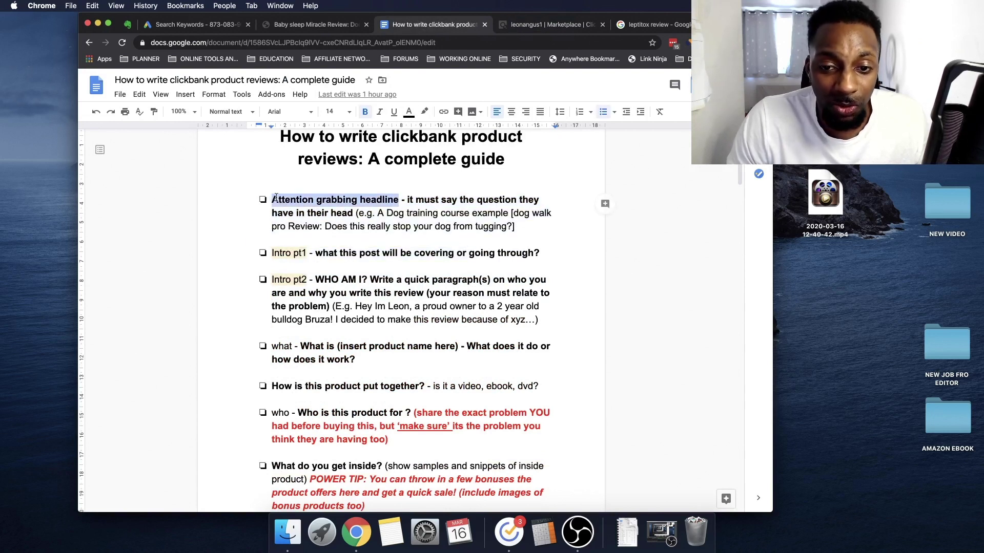
pyautogui.click(397, 200)
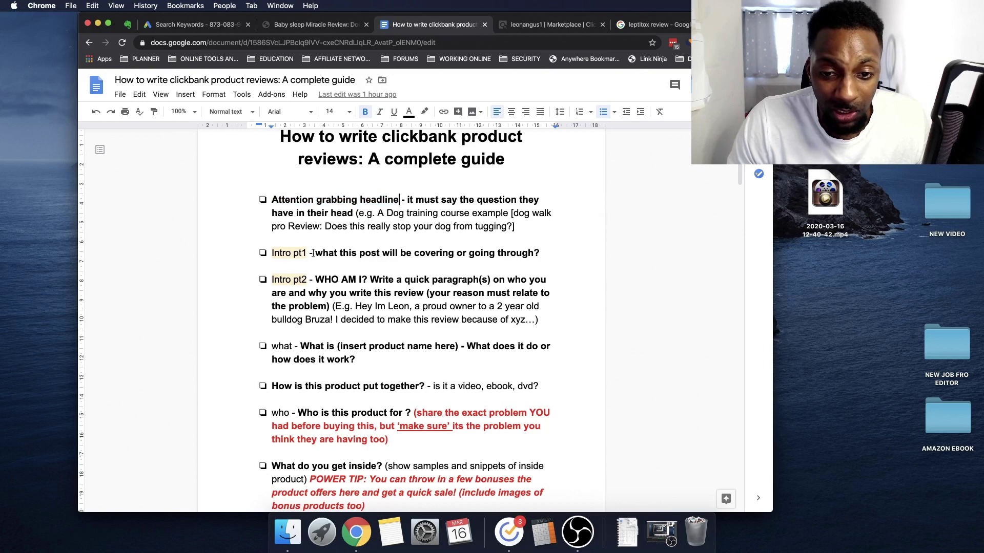
pyautogui.moveTo(313, 253); pyautogui.dragTo(441, 253)
pyautogui.click(323, 27)
pyautogui.scroll(-20, 384, 358)
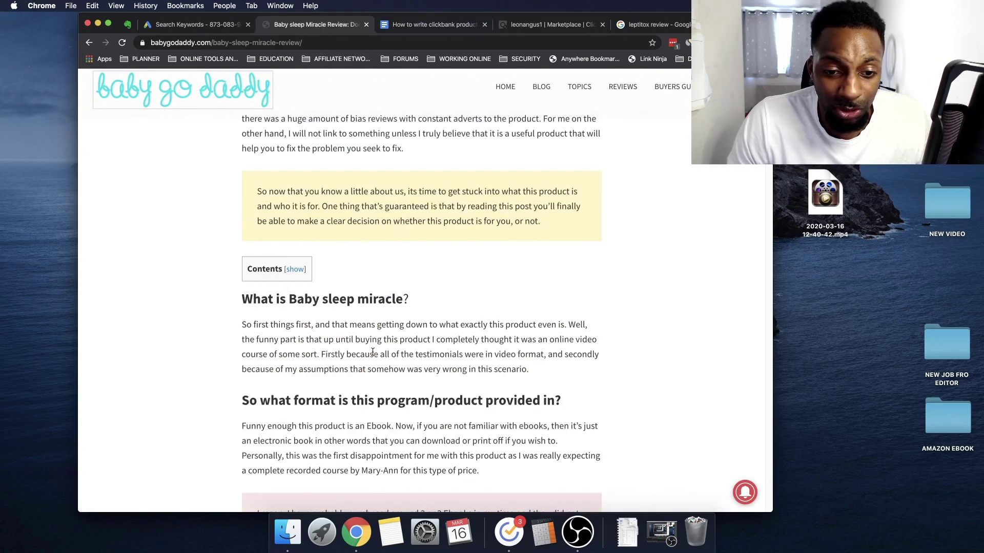
pyautogui.scroll(-15, 385, 350)
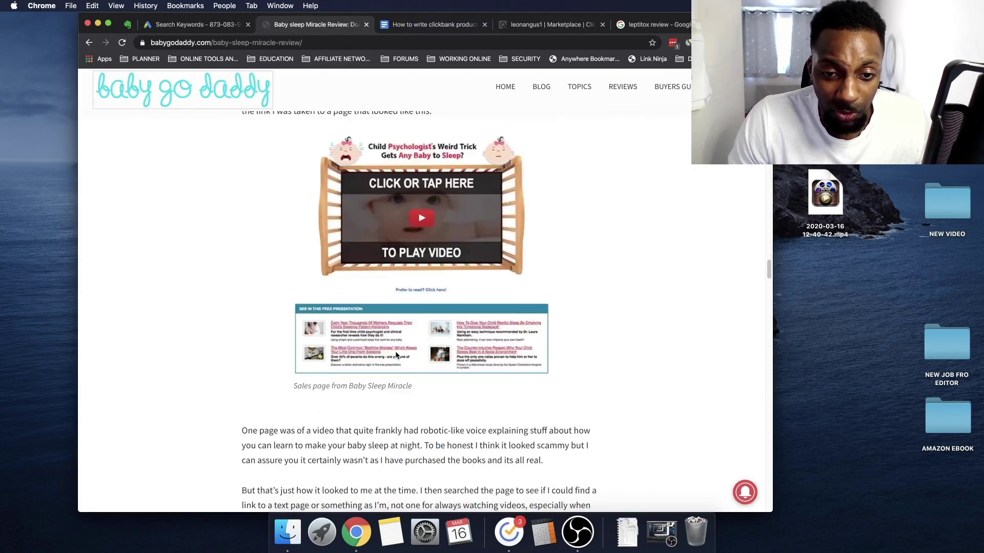
pyautogui.scroll(8, 400, 360)
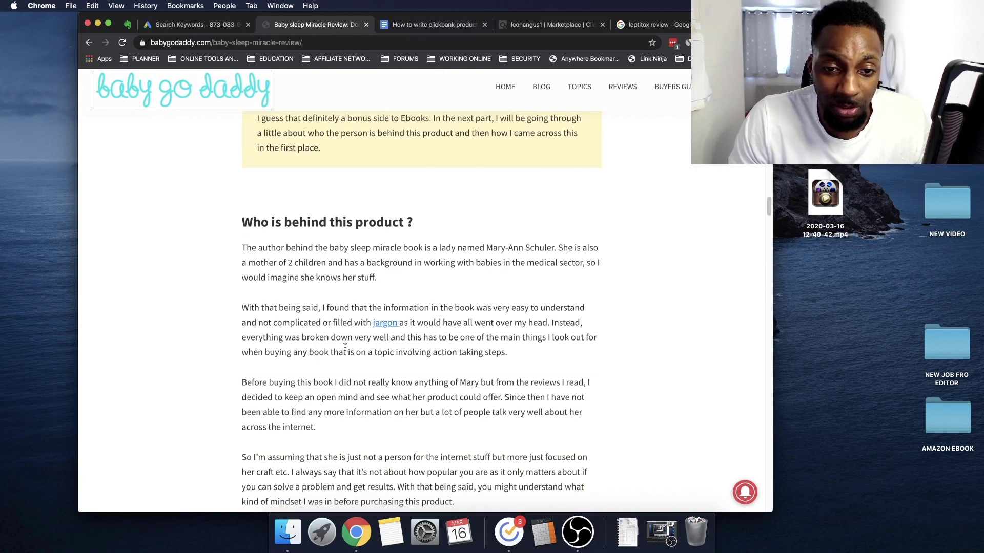
pyautogui.scroll(-5, 342, 243)
pyautogui.hotkey('ctrl', 'Tab')
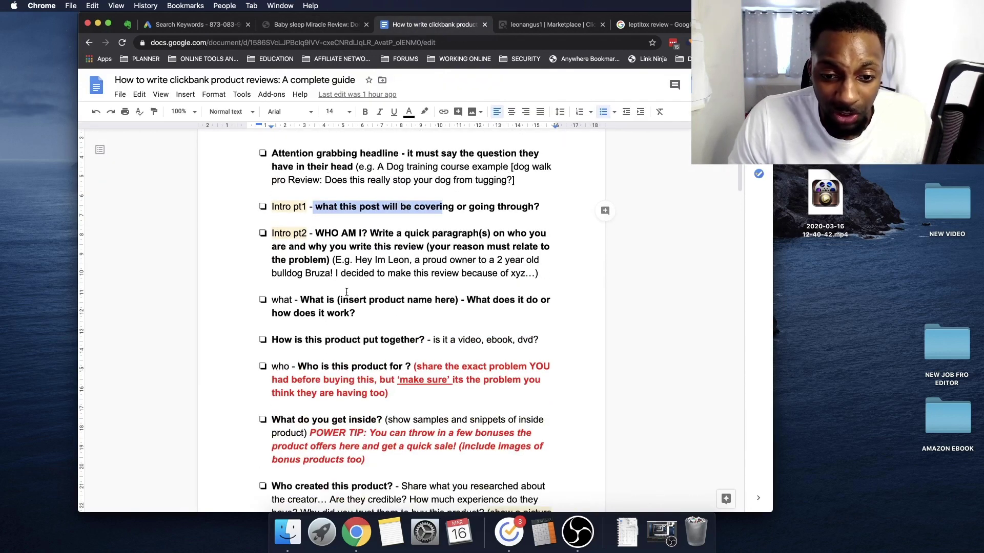
pyautogui.scroll(-1, 330, 303)
pyautogui.moveTo(300, 296); pyautogui.dragTo(449, 293)
pyautogui.moveTo(370, 228); pyautogui.dragTo(316, 229)
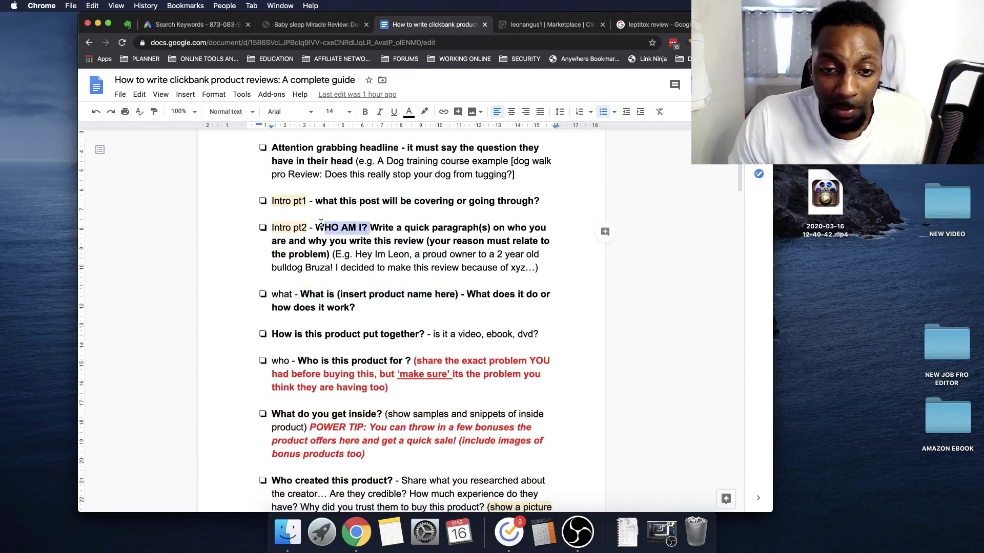
pyautogui.scroll(-10, 397, 273)
pyautogui.scroll(-1, 389, 196)
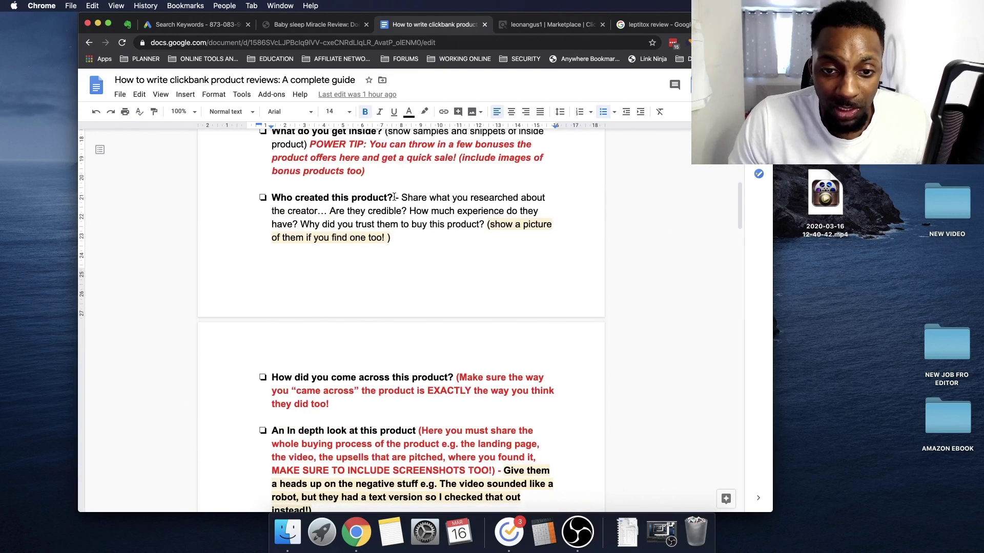
pyautogui.moveTo(394, 196); pyautogui.dragTo(270, 198)
pyautogui.scroll(-4, 396, 300)
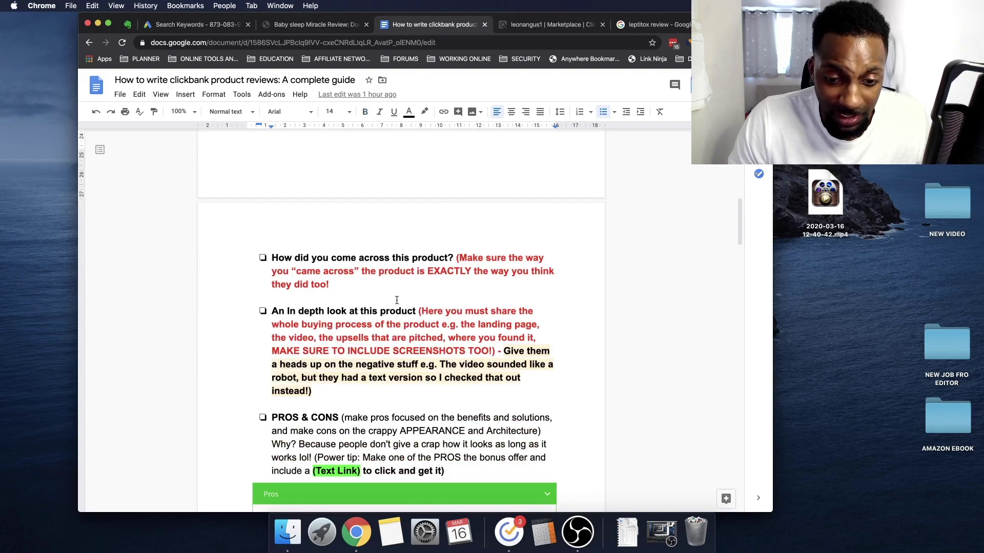
pyautogui.moveTo(272, 257); pyautogui.dragTo(453, 258)
pyautogui.click(340, 29)
pyautogui.scroll(-10, 383, 279)
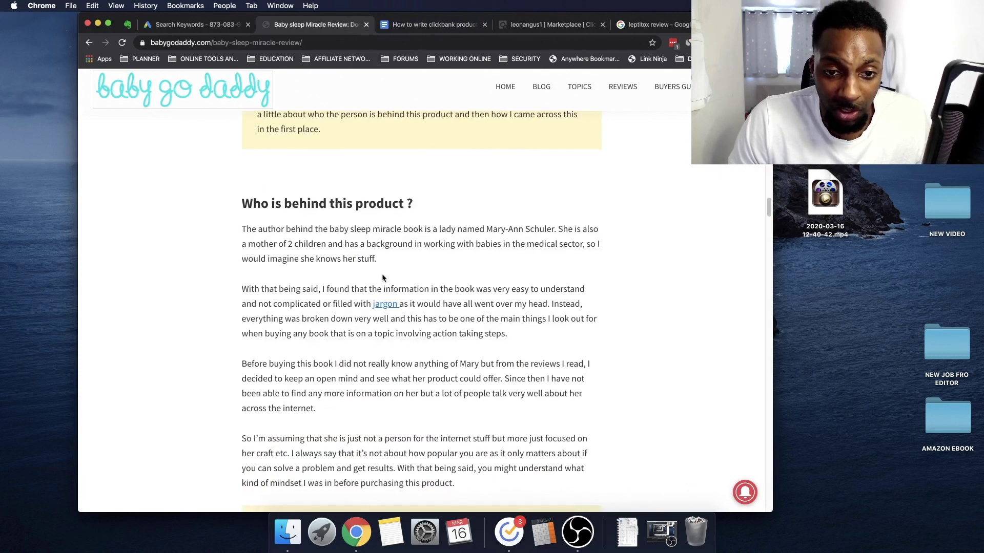
pyautogui.scroll(-10, 382, 274)
pyautogui.moveTo(256, 306); pyautogui.dragTo(399, 306)
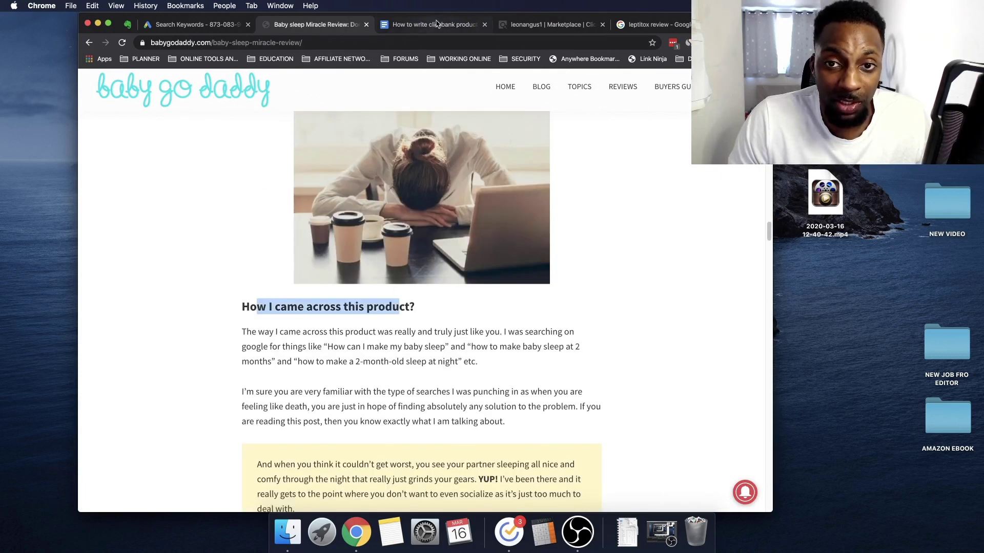
pyautogui.hotkey('ctrl', 'Tab')
pyautogui.click(312, 259)
pyautogui.moveTo(466, 259); pyautogui.dragTo(306, 259)
pyautogui.scroll(-10, 432, 343)
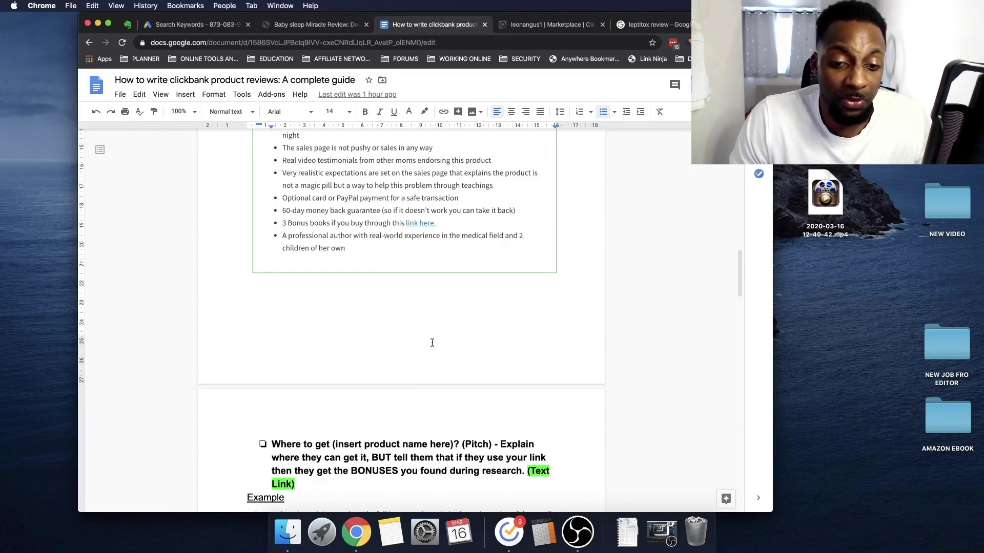
pyautogui.scroll(6, 432, 343)
pyautogui.moveTo(335, 343); pyautogui.dragTo(285, 340)
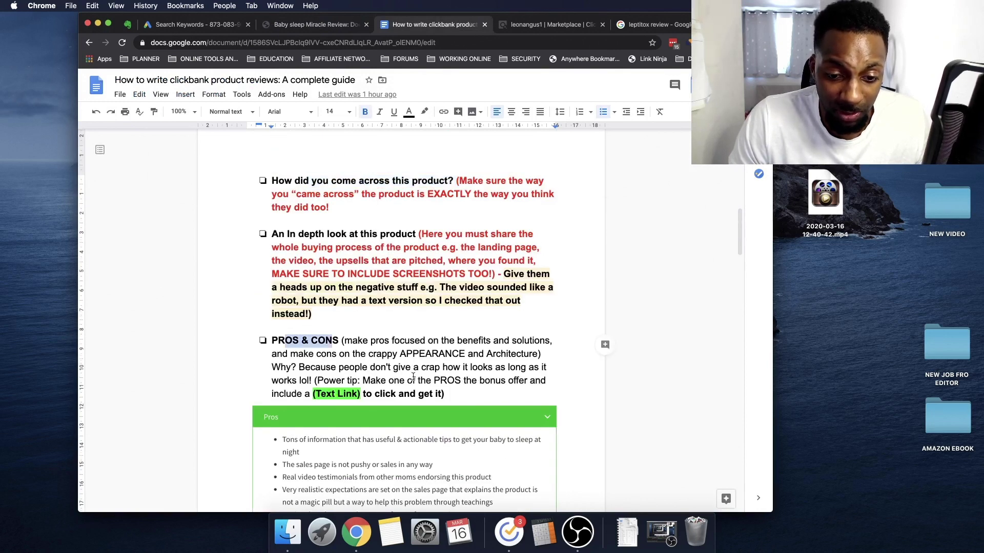
pyautogui.scroll(-4, 413, 377)
pyautogui.click(312, 187)
pyautogui.moveTo(312, 186); pyautogui.dragTo(374, 186)
pyautogui.scroll(-10, 408, 299)
pyautogui.scroll(-10, 408, 300)
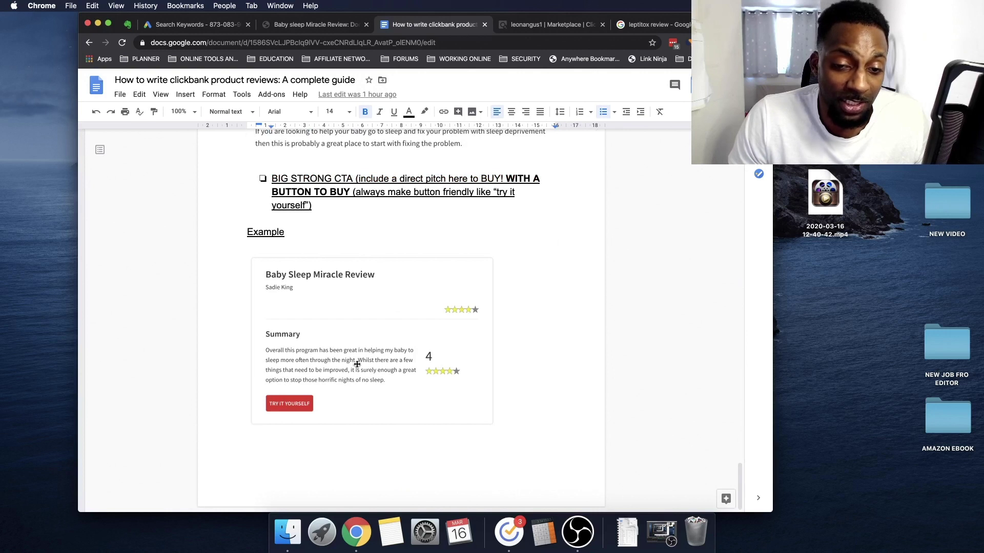
pyautogui.scroll(20, 360, 363)
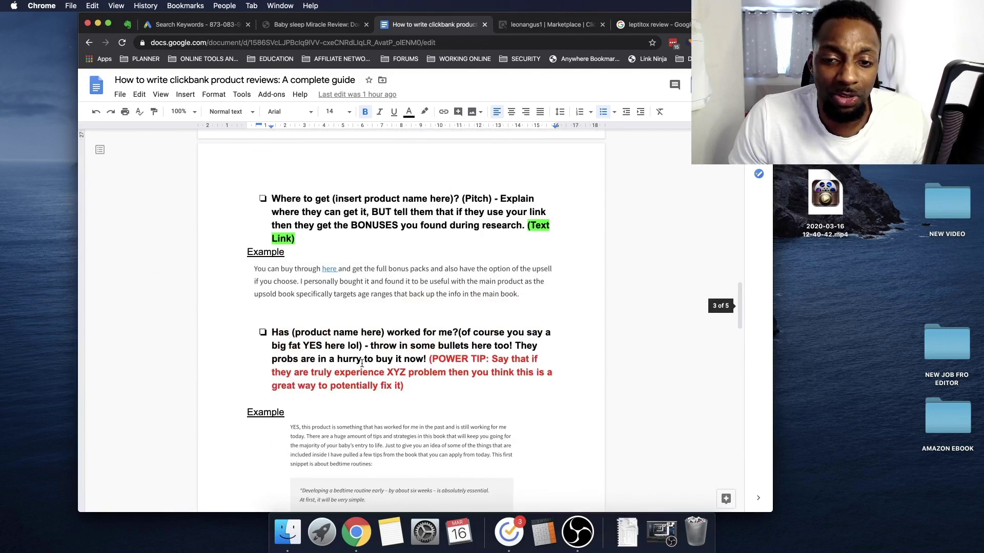
pyautogui.scroll(5, 360, 363)
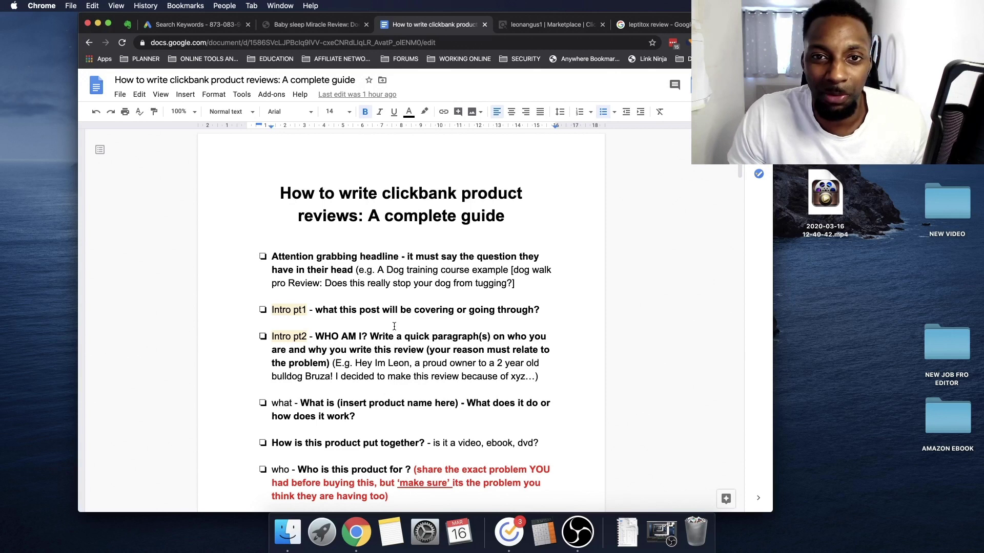
# Glance over the ClickBank results and review guide, then read the Baby sleep Miracle Review article
pyautogui.click(551, 24)
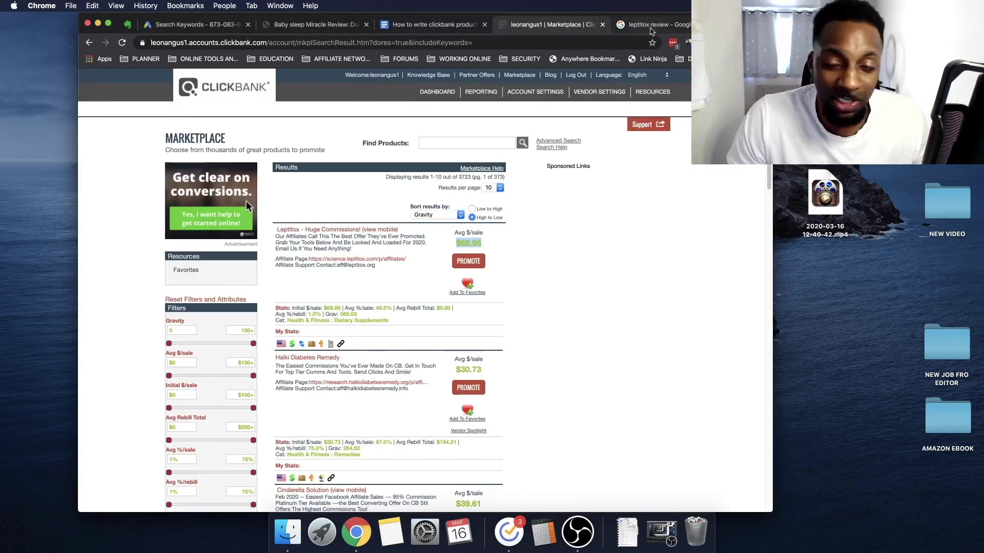
pyautogui.click(455, 29)
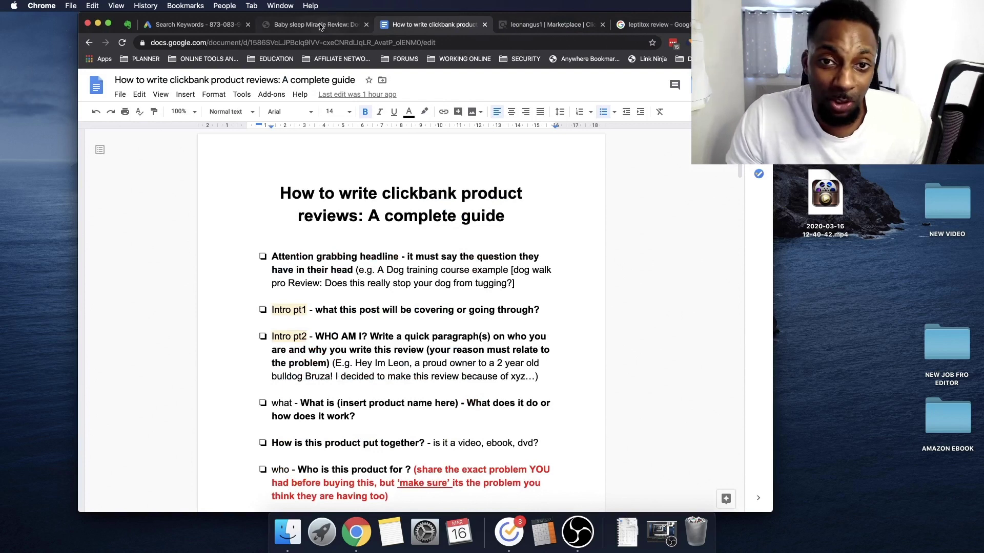
pyautogui.click(315, 25)
pyautogui.scroll(-5, 409, 270)
pyautogui.scroll(-10, 409, 270)
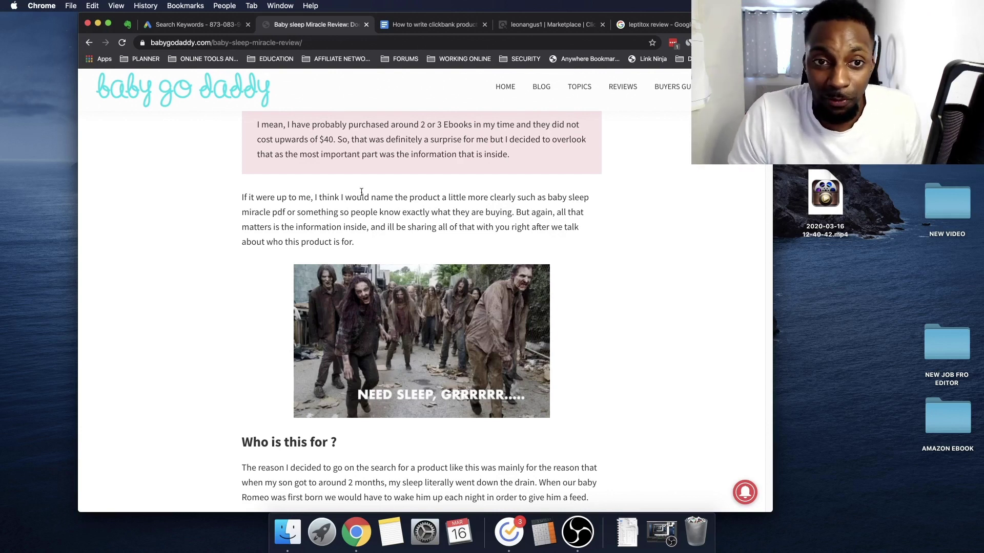
# Expand the Google Ads navigation panel, revisit the article, then go to the leptitox review search results
pyautogui.click(197, 25)
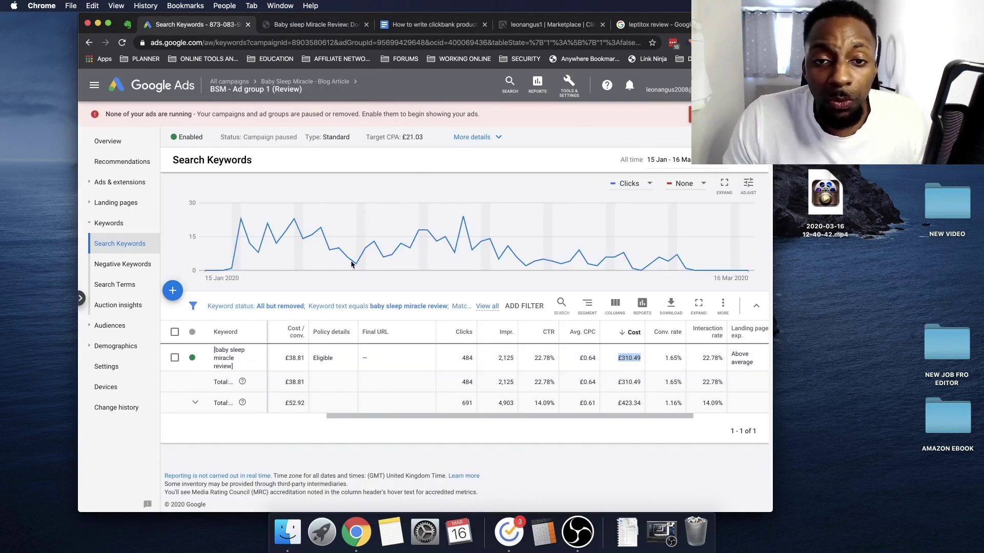
pyautogui.click(94, 85)
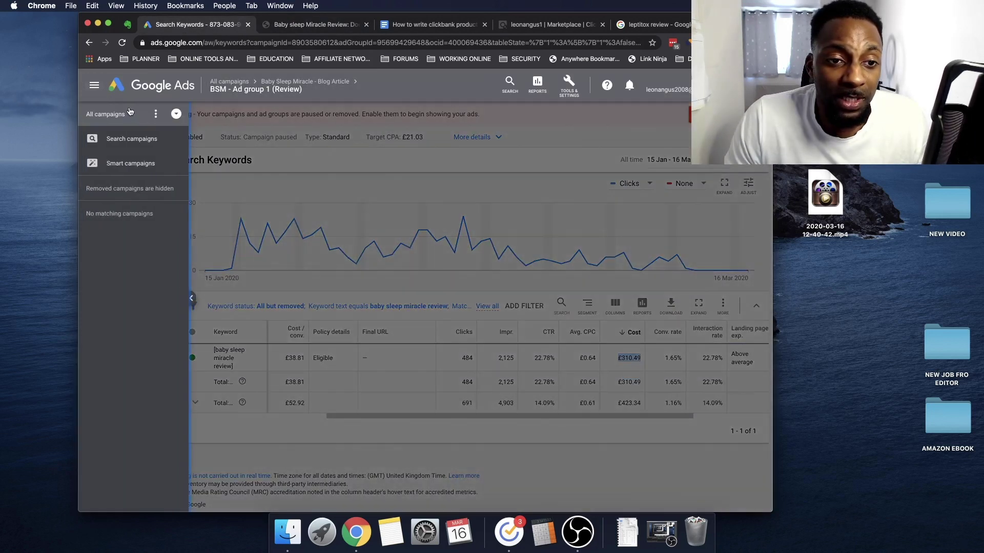
pyautogui.click(333, 25)
pyautogui.scroll(10, 407, 280)
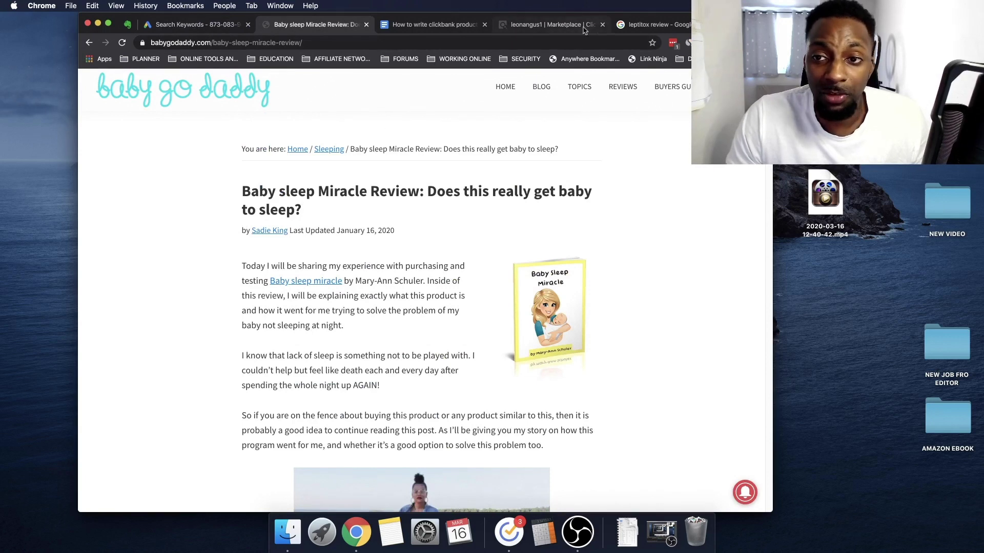
pyautogui.click(652, 24)
# Load the AuthorityRocket Article Writing Service page from the address bar history
pyautogui.click(533, 41)
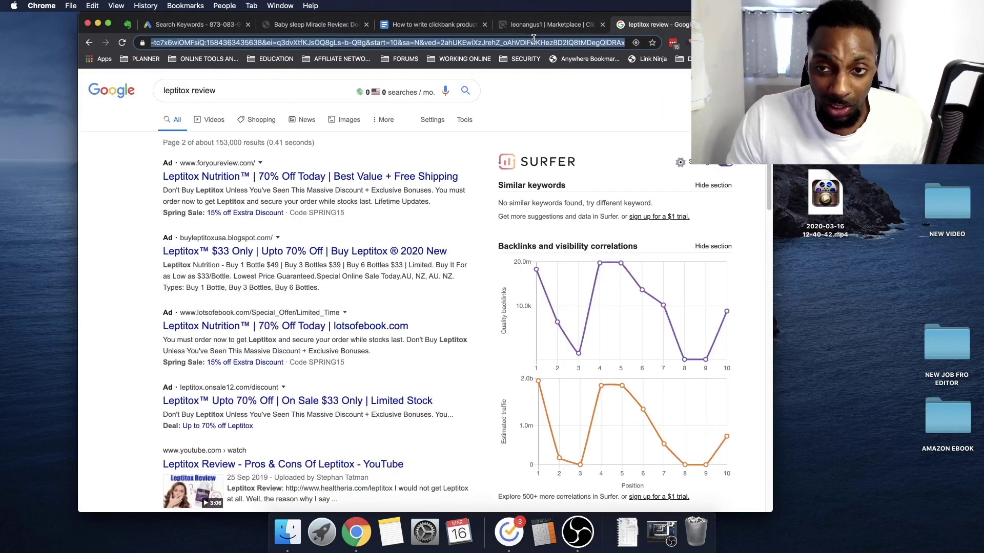
pyautogui.write('authr')
pyautogui.press('BackSpace')
pyautogui.write('o')
pyautogui.press('Down')
pyautogui.press('Down')
pyautogui.press('Return')
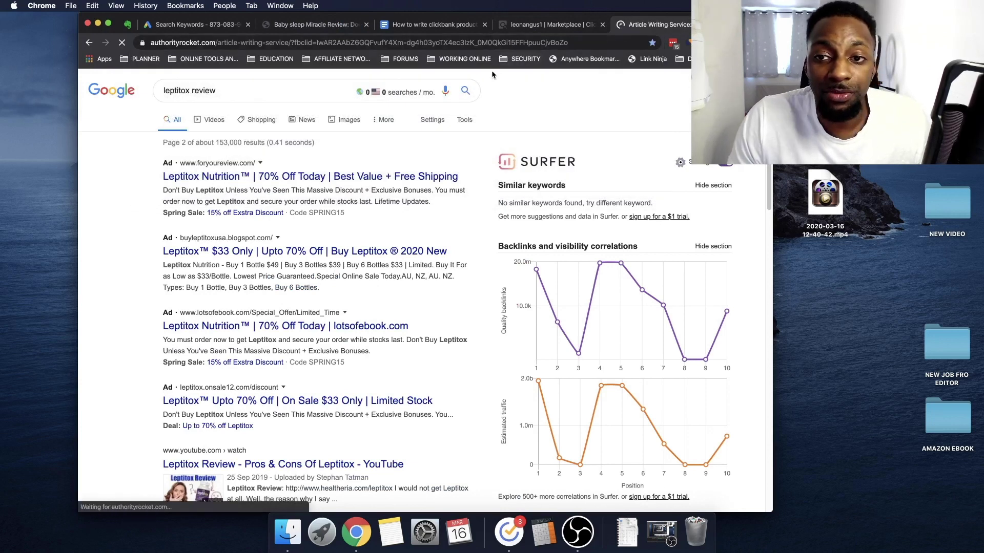
# Browse the AuthorityRocket page, then go back to the review-writing guide document
pyautogui.scroll(-3, 476, 269)
pyautogui.scroll(-6, 476, 272)
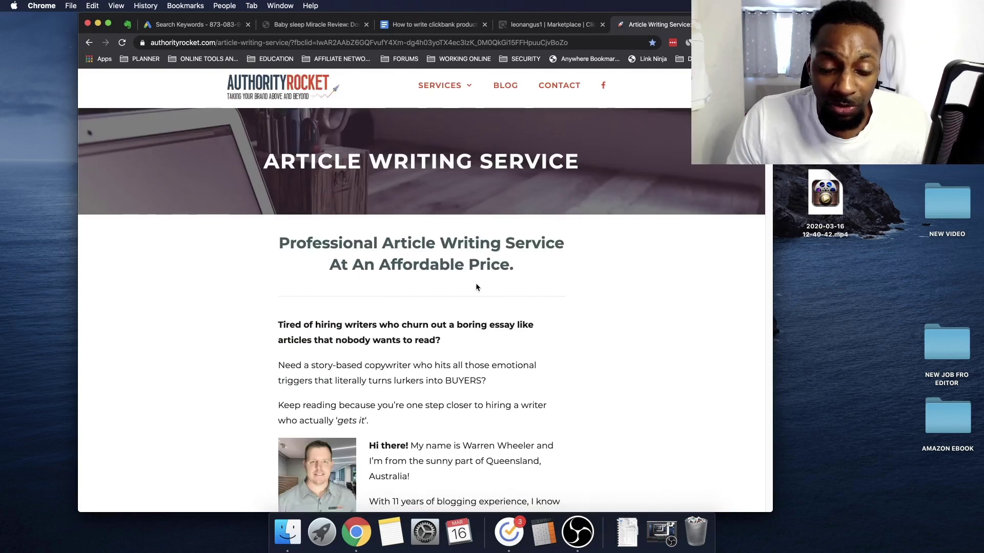
pyautogui.scroll(-15, 476, 283)
pyautogui.scroll(-10, 474, 284)
pyautogui.scroll(20, 474, 285)
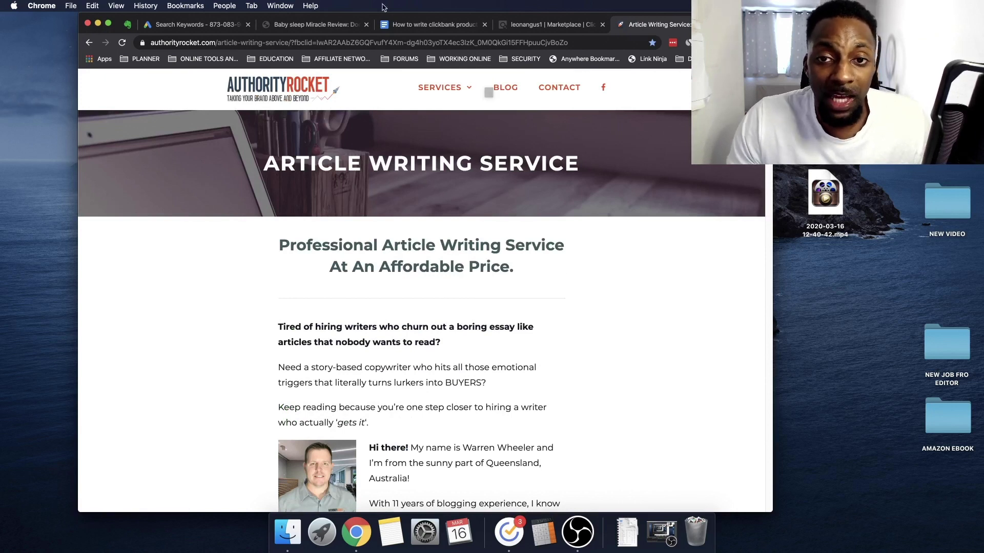
pyautogui.click(421, 29)
pyautogui.scroll(-3, 339, 249)
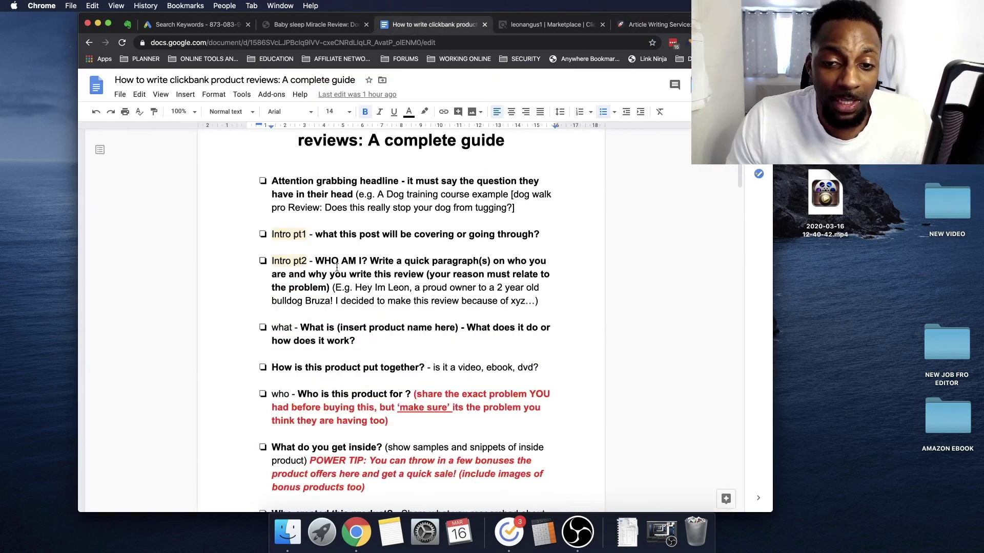
# Open the Leptitox affiliate page from the ClickBank Marketplace results in a new tab
pyautogui.click(332, 25)
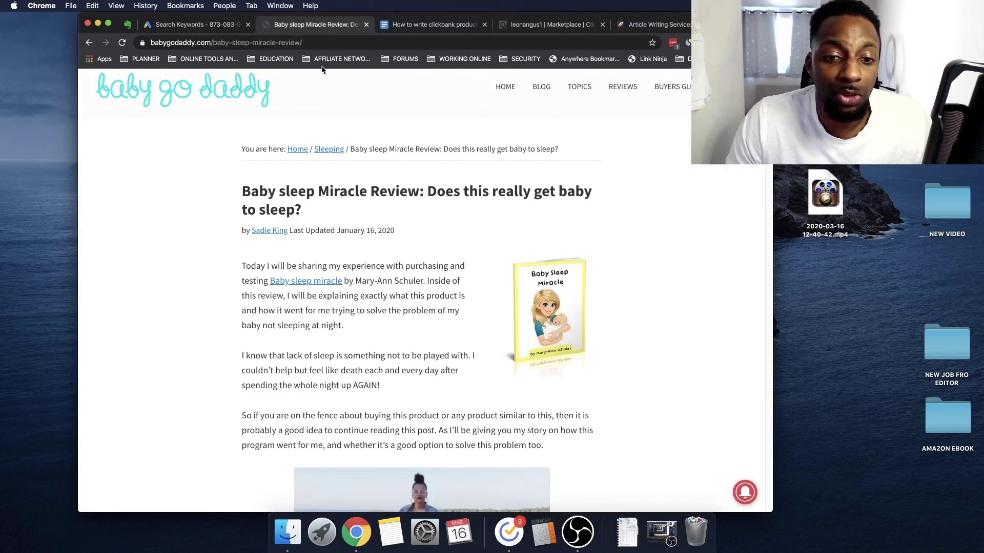
pyautogui.click(545, 25)
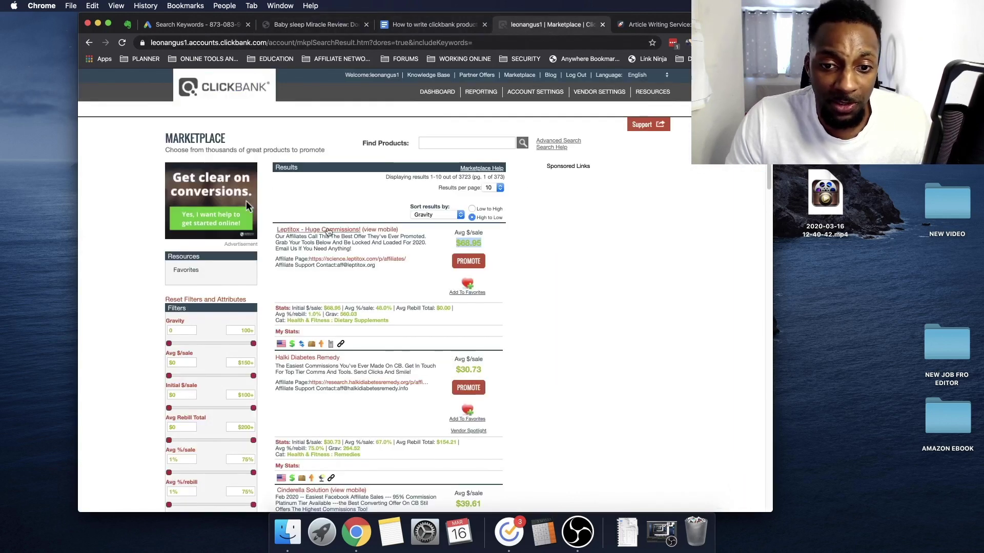
pyautogui.click(492, 250)
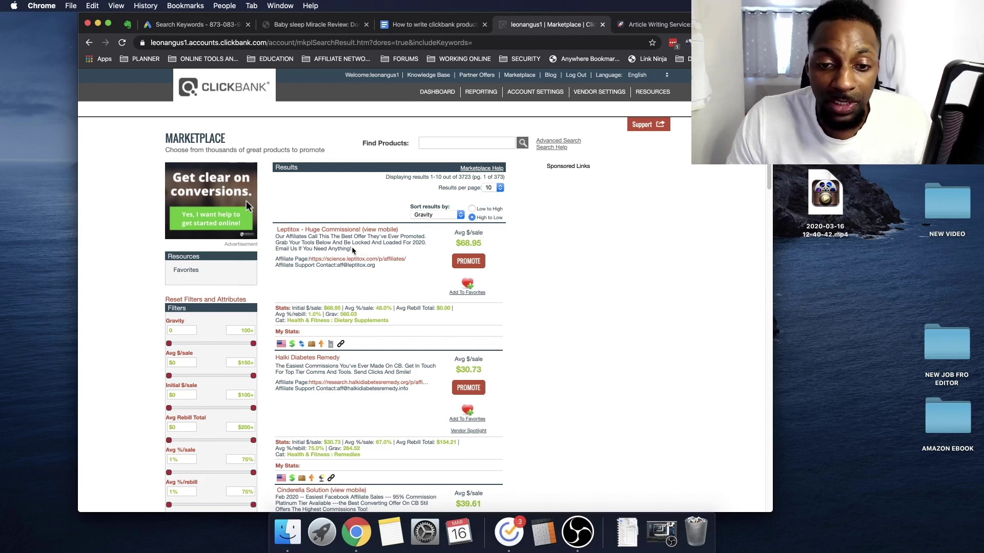
pyautogui.rightClick(370, 259)
pyautogui.click(405, 261)
pyautogui.hotkey('ctrl', 'Tab')
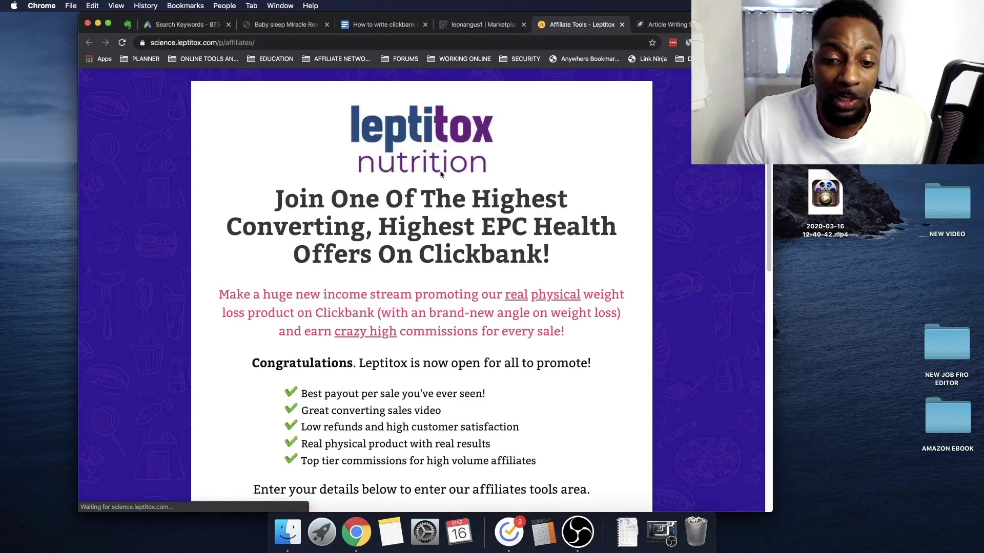
# Sign up on the Leptitox affiliate page with the saved first name and e-mail
pyautogui.scroll(-10, 470, 265)
pyautogui.scroll(10, 512, 286)
pyautogui.scroll(-6, 545, 318)
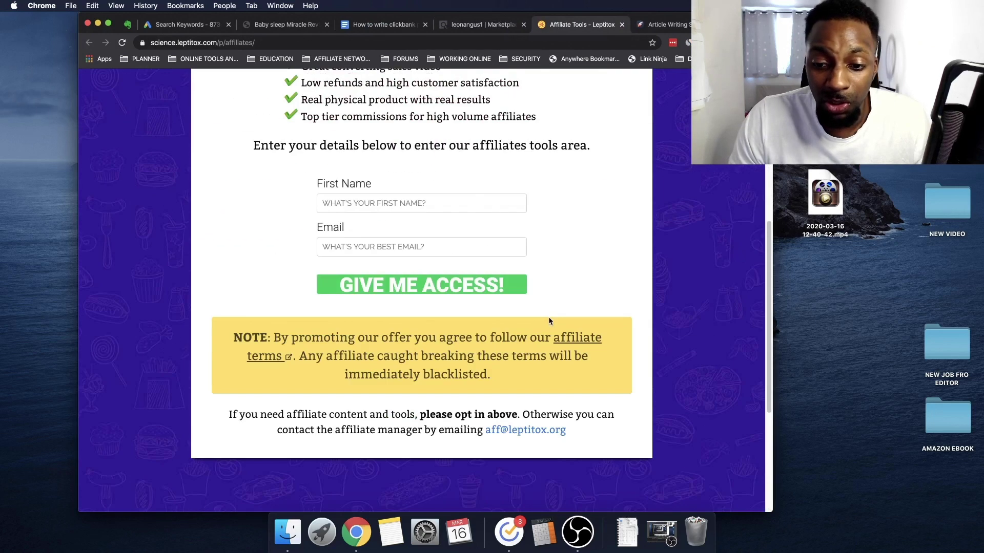
pyautogui.click(410, 207)
pyautogui.click(394, 226)
pyautogui.click(389, 246)
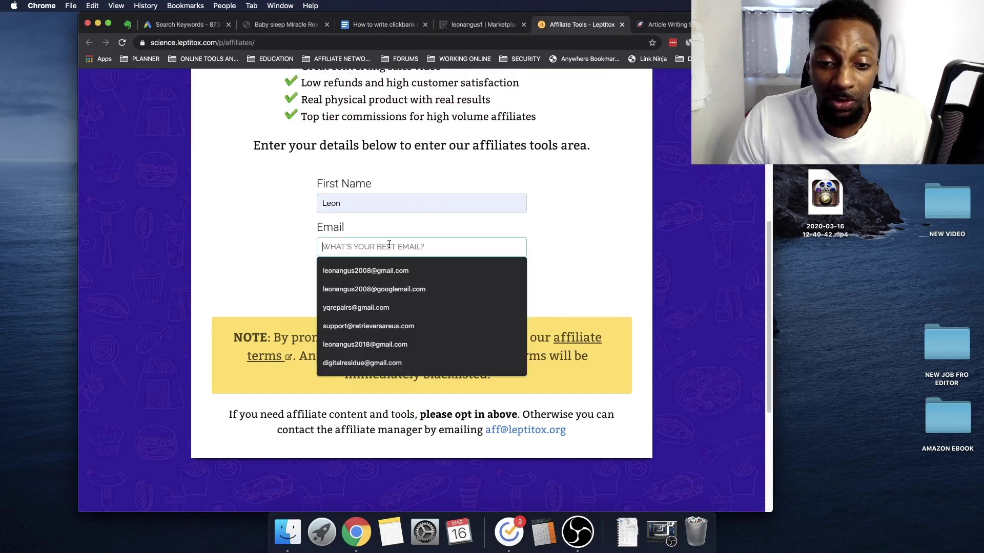
pyautogui.click(390, 260)
pyautogui.click(393, 285)
# Browse the Banners, Ad Headlines and Clickbank ID sections, then return to the top
pyautogui.scroll(-10, 425, 379)
pyautogui.scroll(-15, 424, 388)
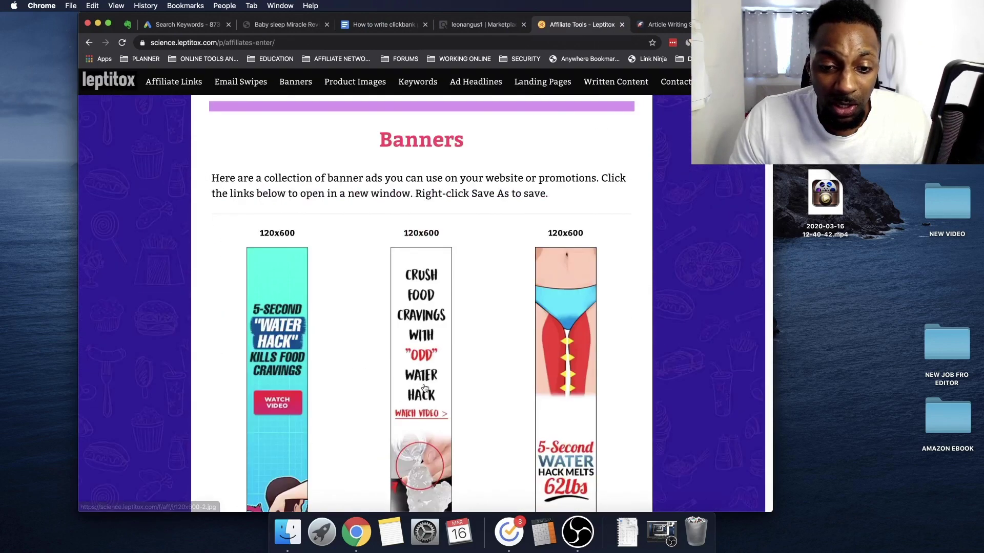
pyautogui.scroll(20, 424, 388)
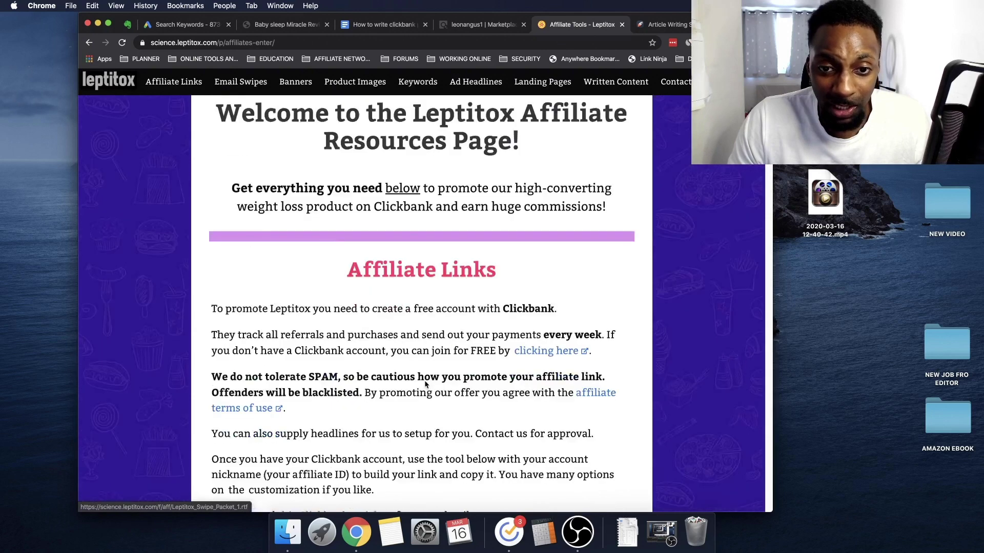
pyautogui.scroll(-20, 410, 246)
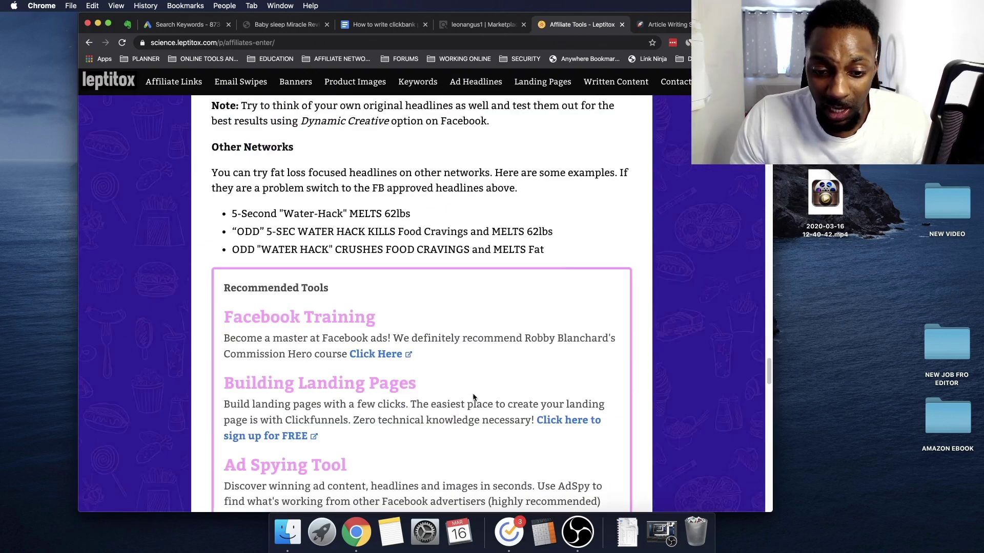
pyautogui.scroll(15, 469, 400)
pyautogui.scroll(-3, 376, 346)
pyautogui.scroll(-10, 376, 346)
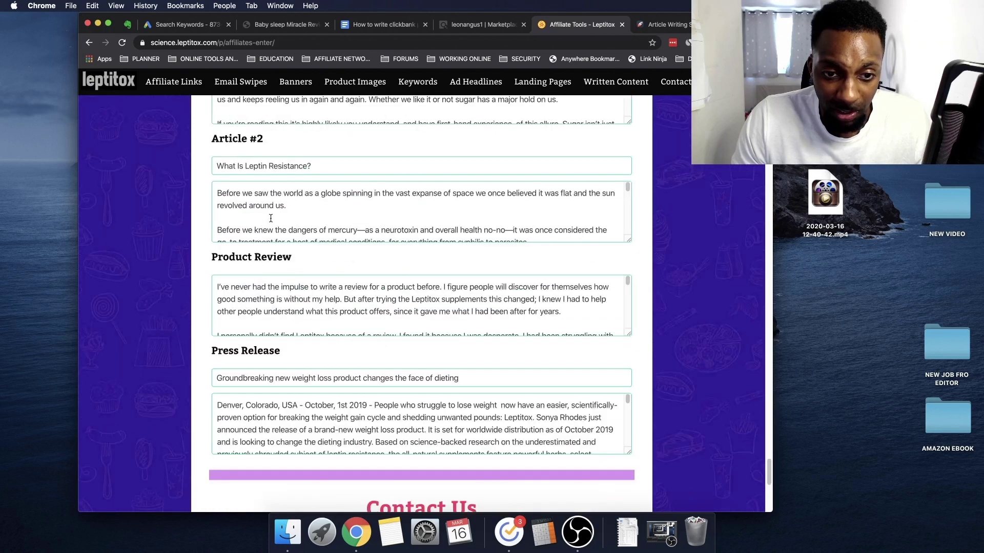
pyautogui.scroll(3, 267, 205)
pyautogui.scroll(20, 425, 263)
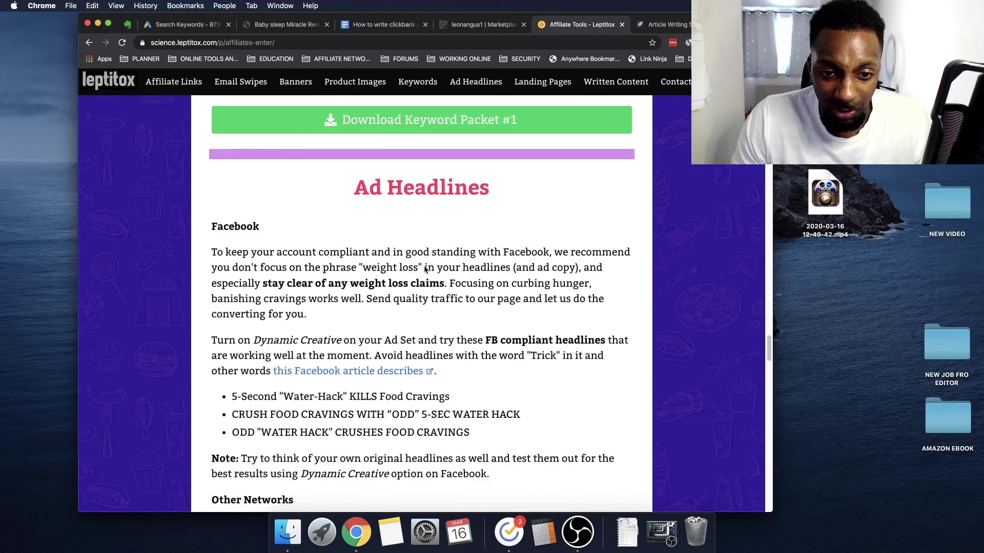
pyautogui.scroll(-20, 402, 280)
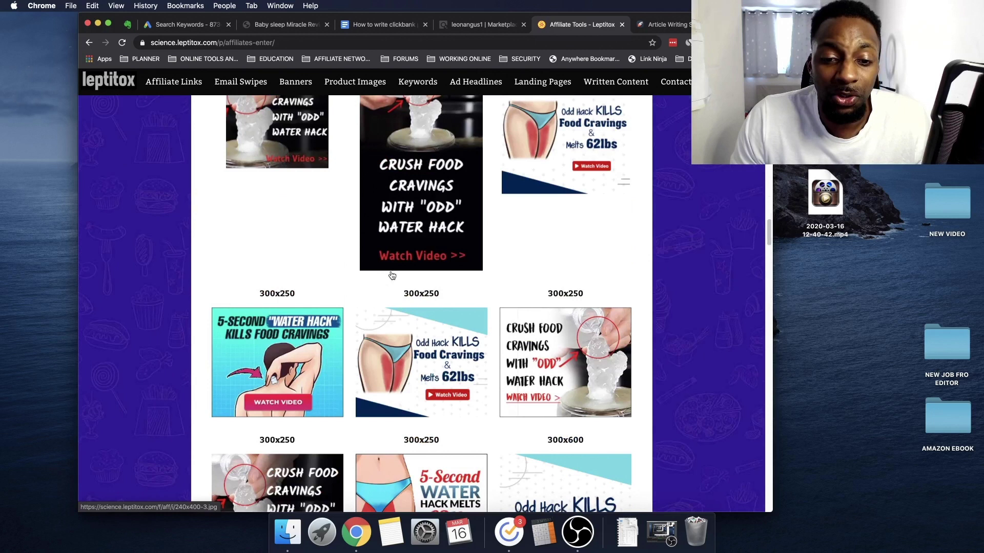
pyautogui.scroll(15, 474, 264)
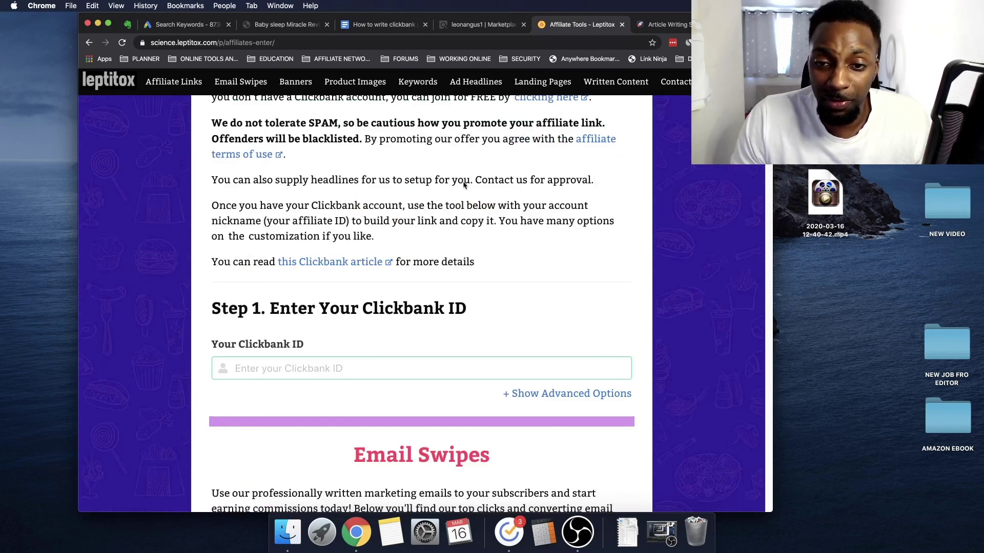
pyautogui.scroll(5, 515, 192)
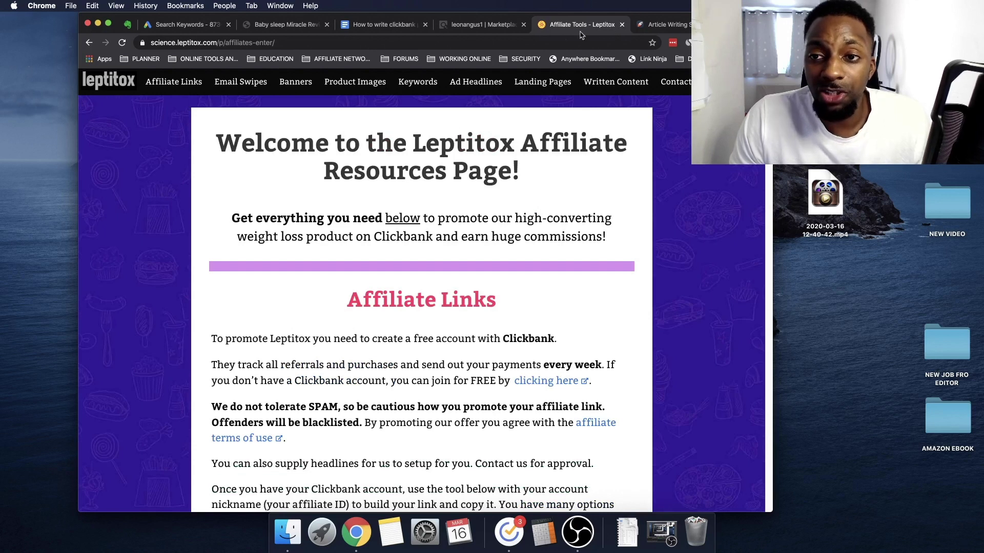
# Close the Leptitox affiliate tools tab and read through the 'How to write clickbank product reviews' doc
pyautogui.click(621, 25)
pyautogui.click(384, 25)
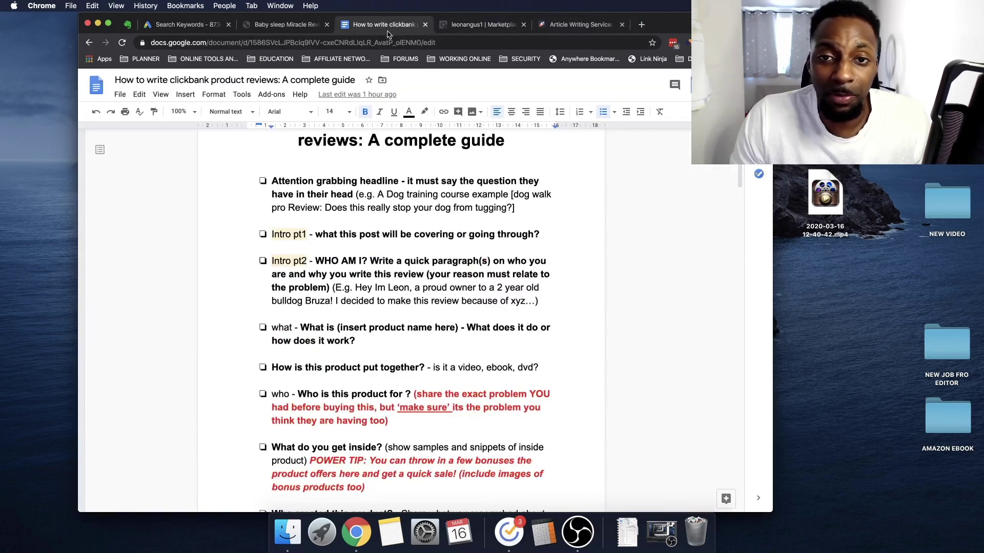
pyautogui.scroll(-3, 343, 323)
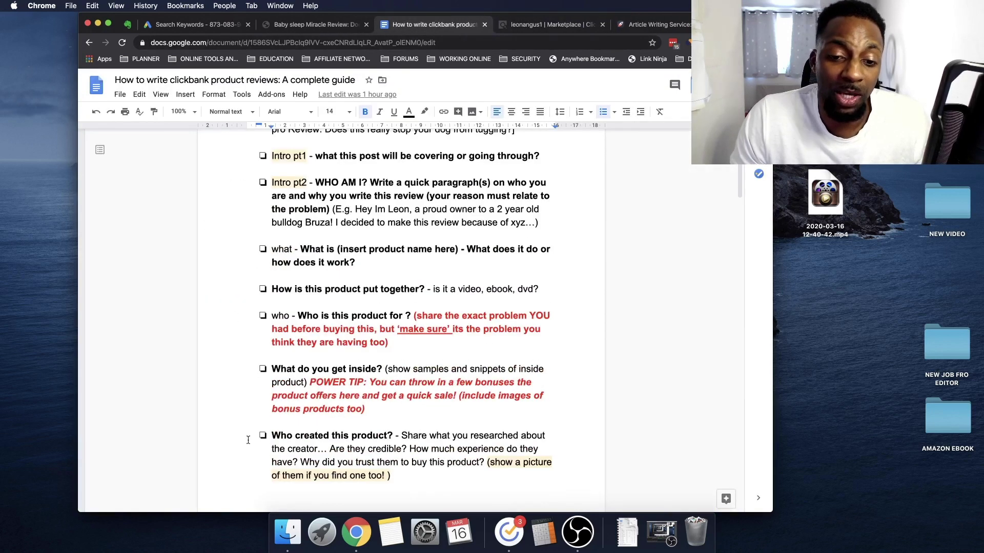
pyautogui.scroll(-5, 262, 272)
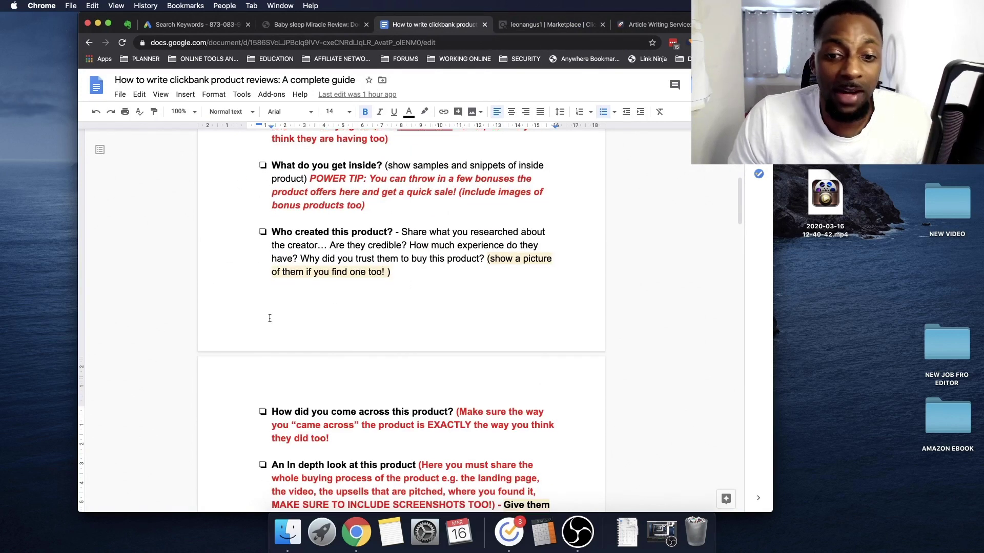
pyautogui.scroll(-8, 268, 316)
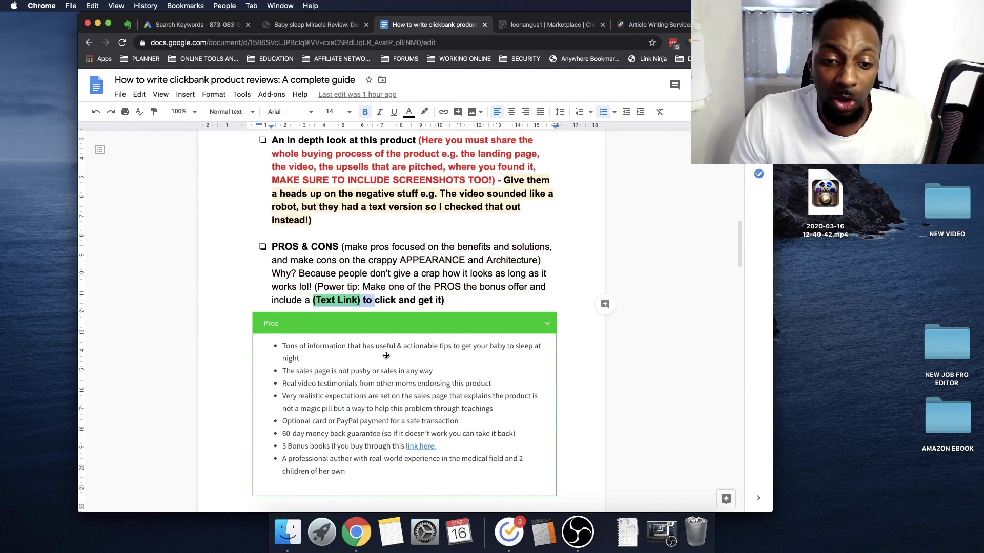
pyautogui.scroll(-20, 386, 355)
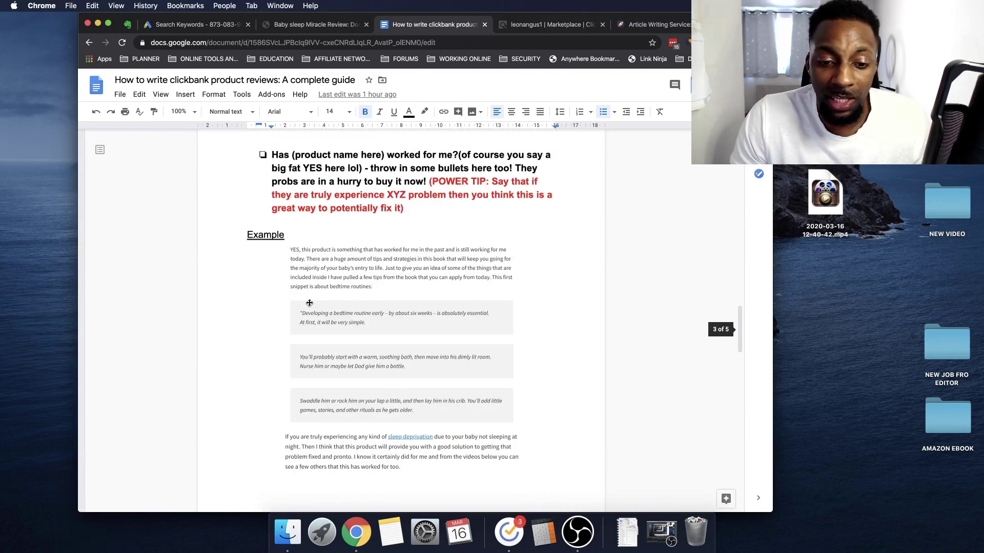
pyautogui.scroll(-7, 317, 294)
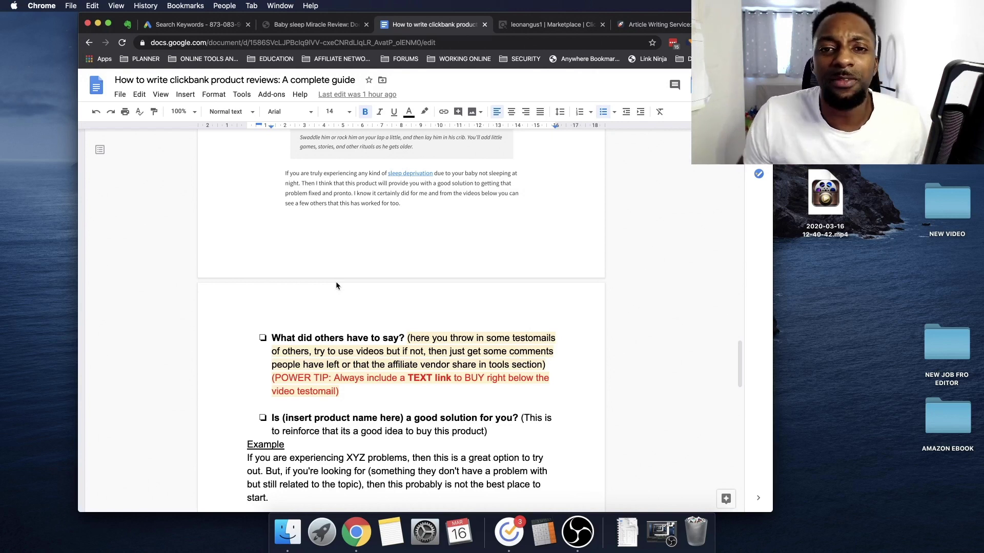
# Finish skimming the guide, then move via the ClickBank marketplace to the Baby sleep Miracle review
pyautogui.scroll(-15, 381, 333)
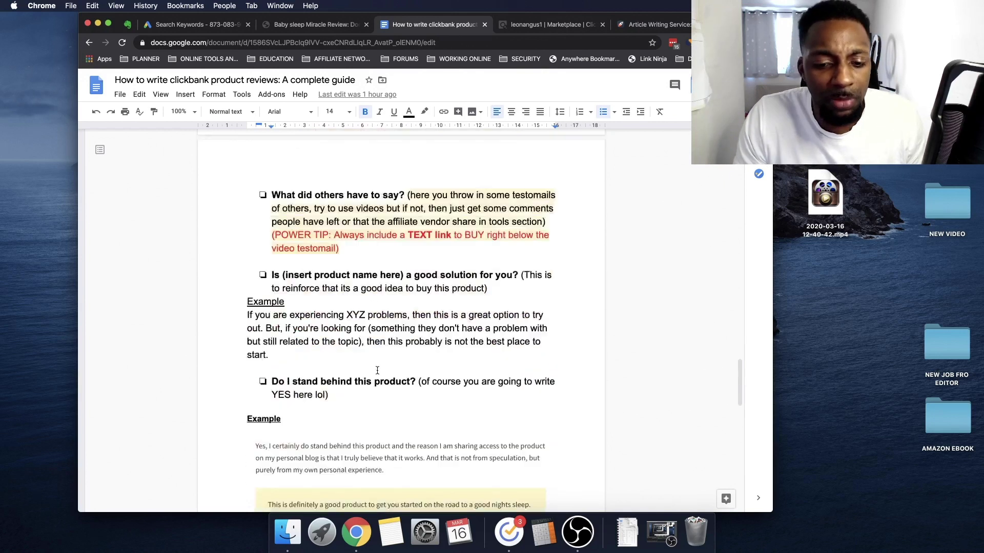
pyautogui.scroll(-5, 380, 387)
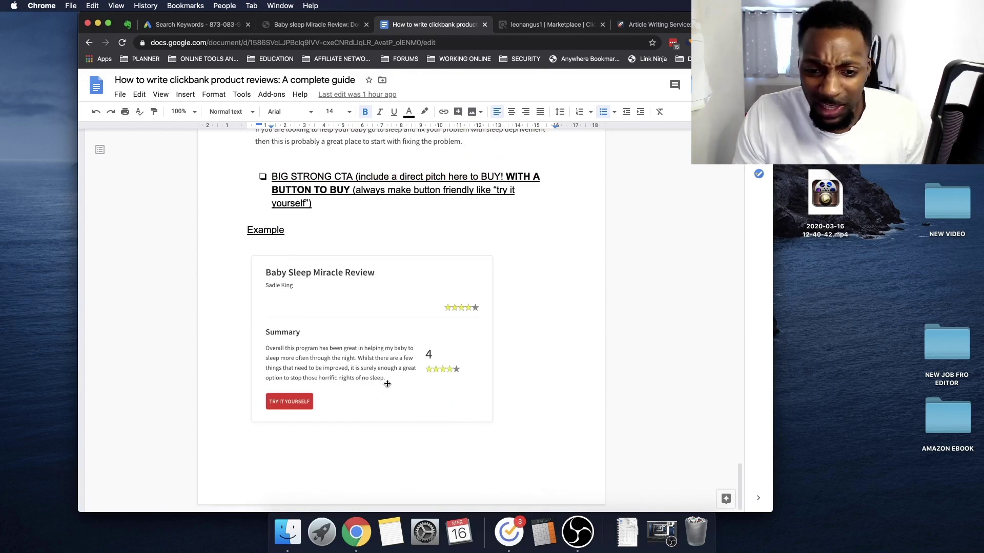
pyautogui.scroll(20, 384, 387)
pyautogui.scroll(20, 461, 318)
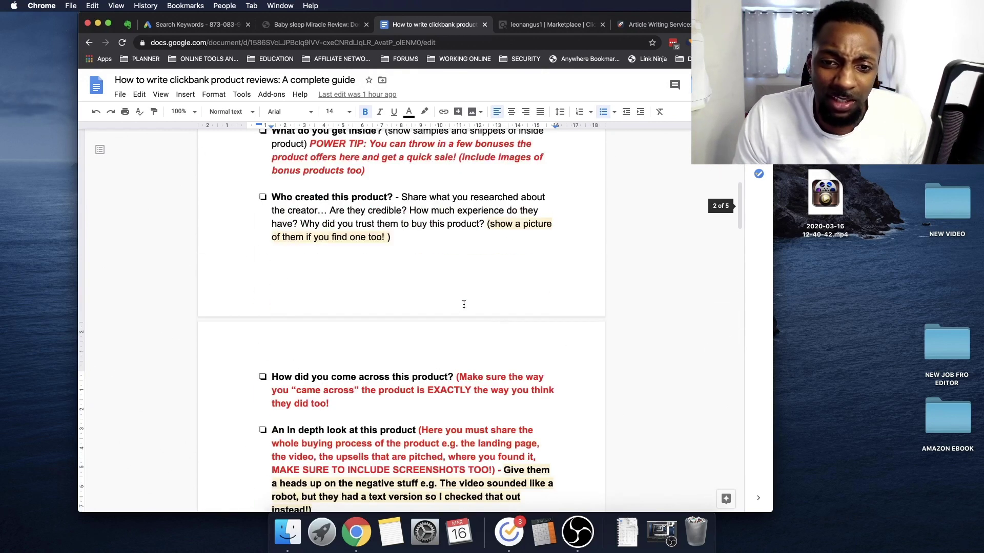
pyautogui.click(548, 25)
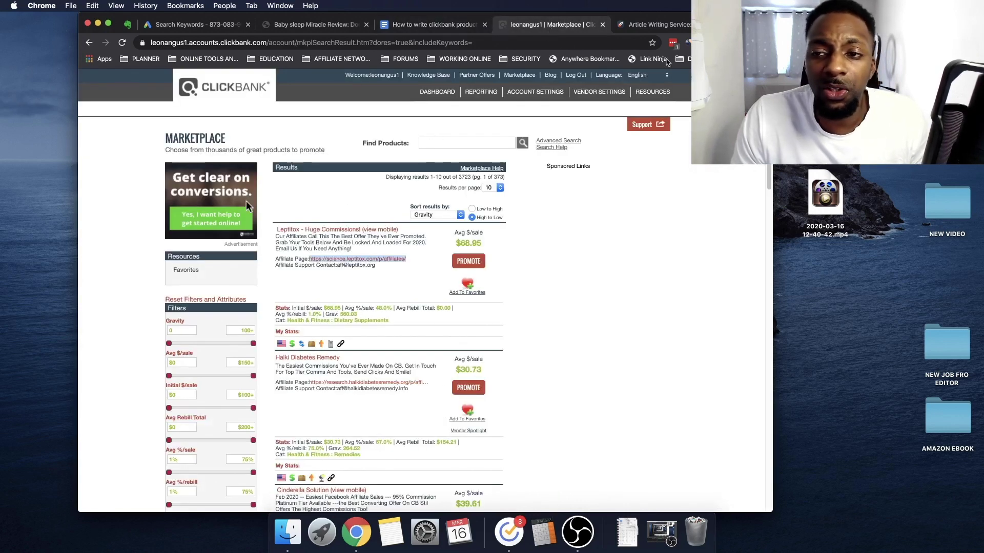
pyautogui.click(658, 24)
# Read the Baby sleep Miracle review, briefly highlighting its opening intro sentences
pyautogui.click(310, 25)
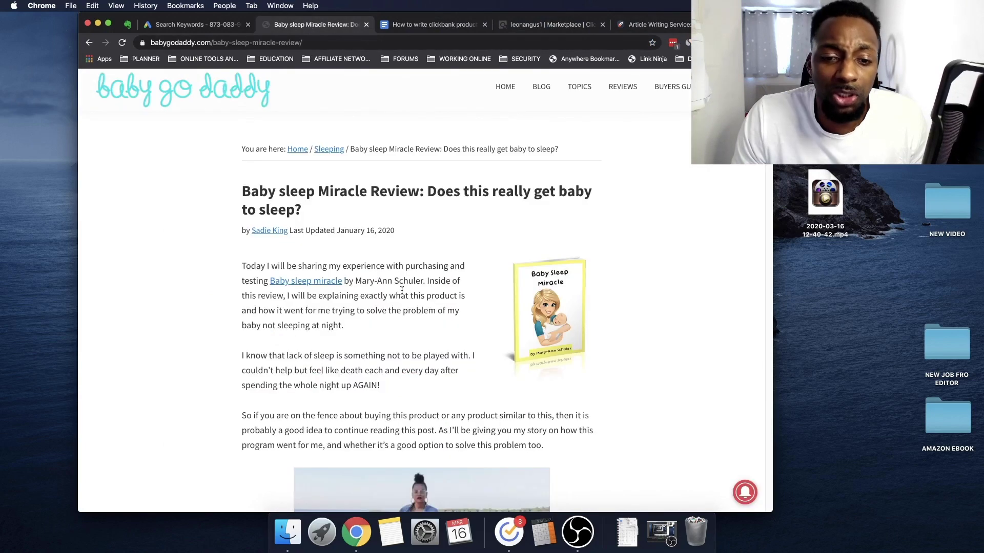
pyautogui.scroll(-20, 408, 315)
pyautogui.scroll(-20, 430, 347)
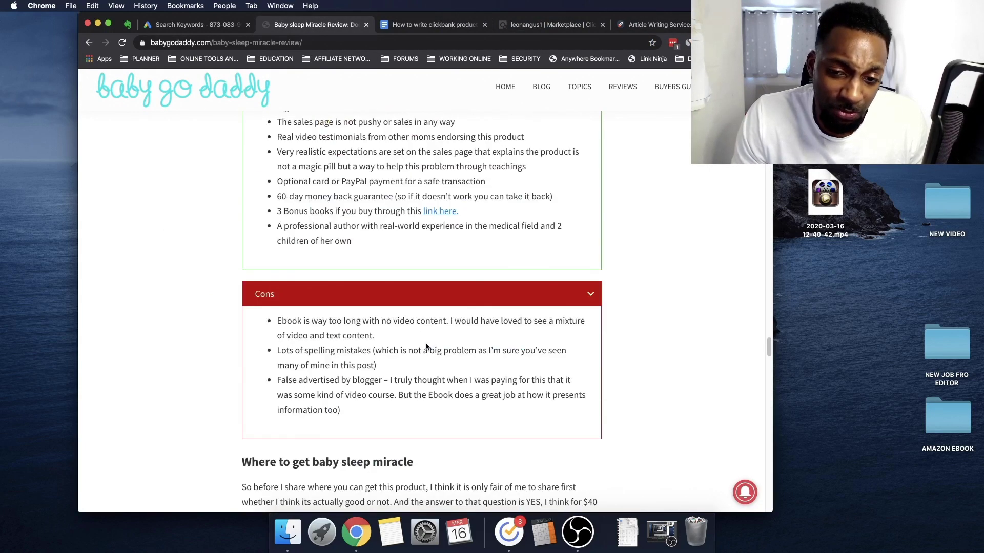
pyautogui.scroll(15, 433, 354)
pyautogui.scroll(20, 434, 361)
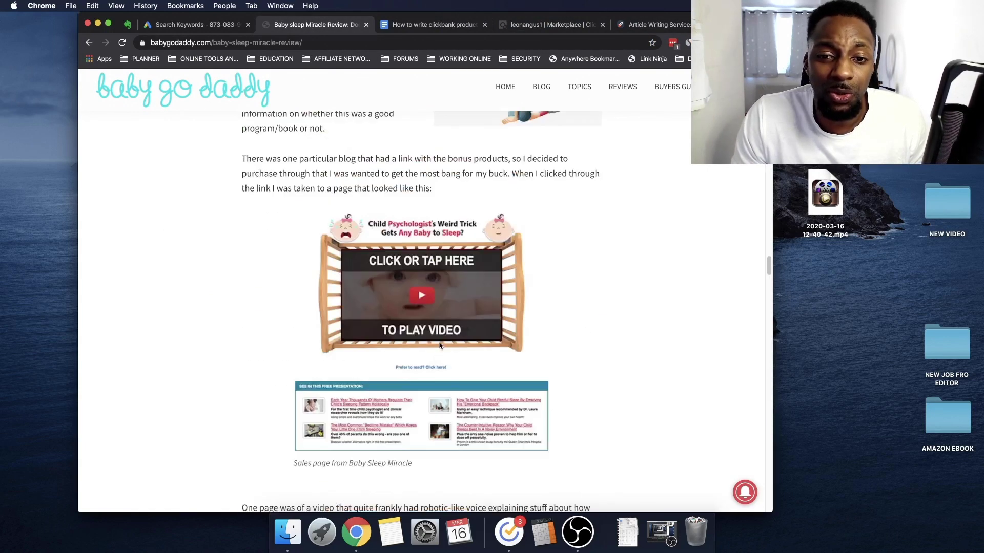
pyautogui.scroll(20, 444, 321)
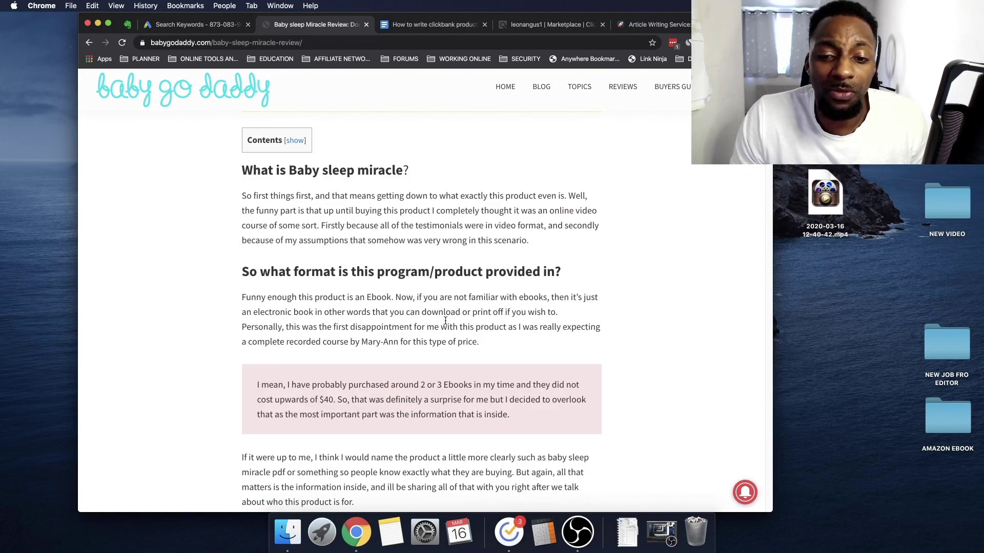
pyautogui.scroll(-15, 444, 322)
pyautogui.scroll(5, 444, 328)
pyautogui.scroll(15, 444, 331)
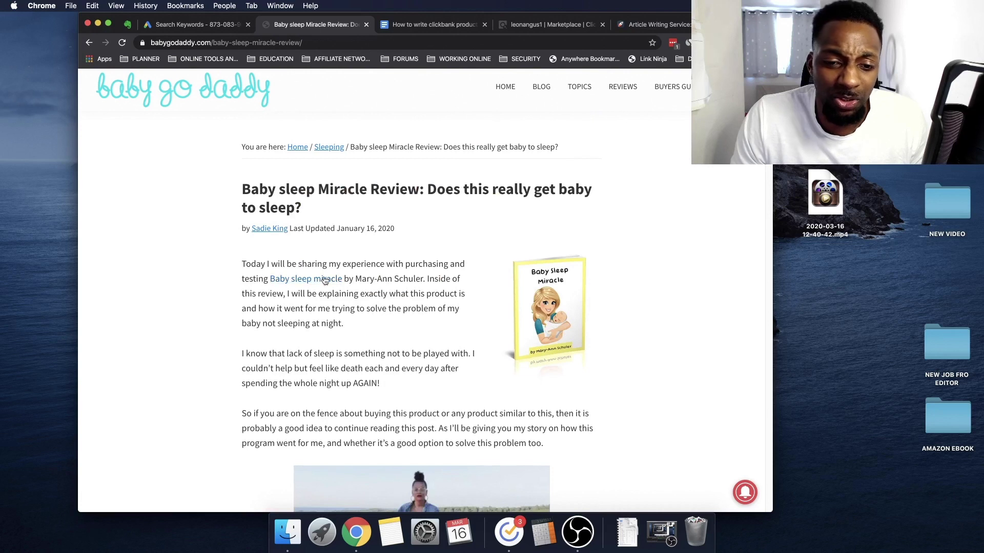
pyautogui.scroll(-15, 372, 301)
pyautogui.scroll(15, 370, 296)
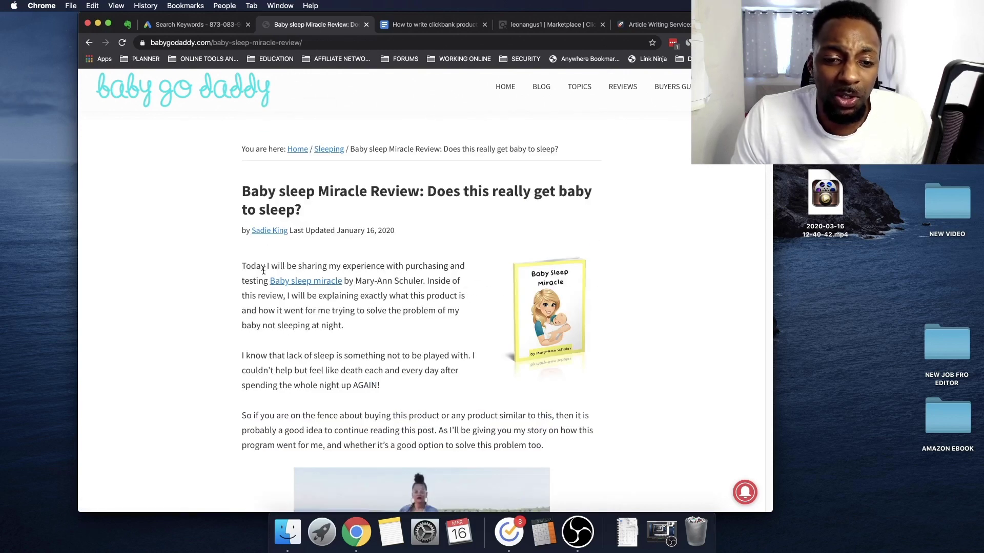
pyautogui.moveTo(378, 277); pyautogui.dragTo(467, 292)
pyautogui.click(327, 306)
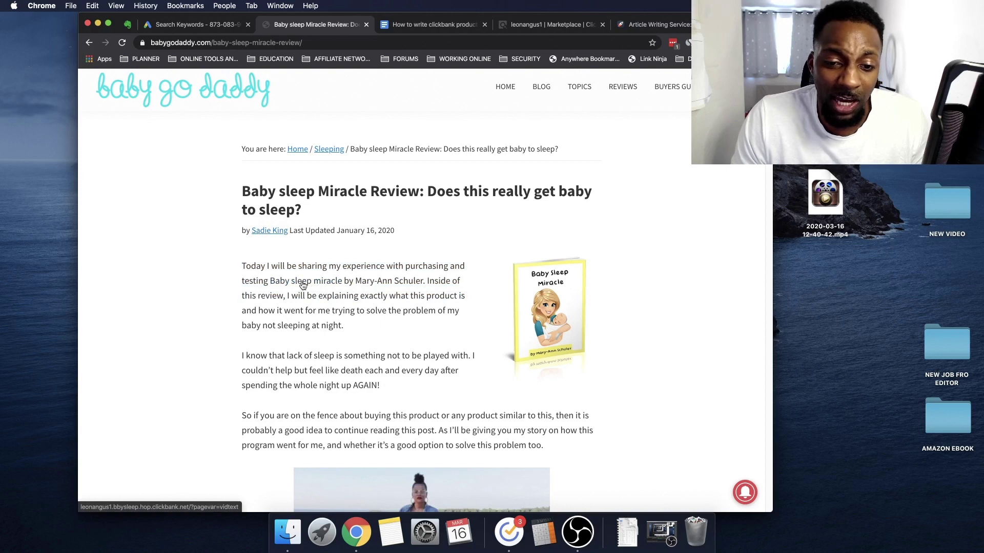
# Compare with the guide's 'What did others have to say?' section, then return to the review
pyautogui.scroll(-15, 303, 286)
pyautogui.scroll(-10, 383, 318)
pyautogui.click(428, 23)
pyautogui.scroll(-15, 467, 348)
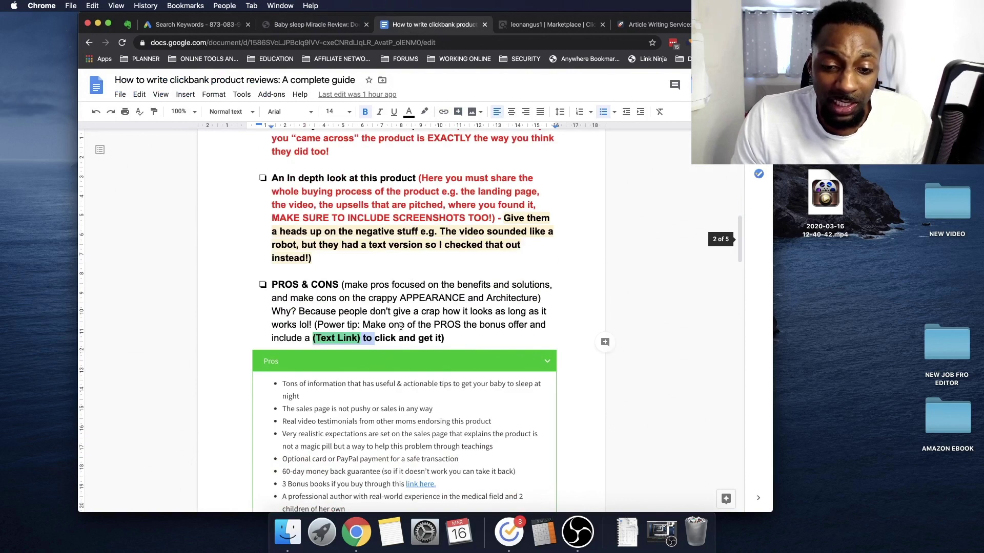
pyautogui.scroll(-10, 400, 326)
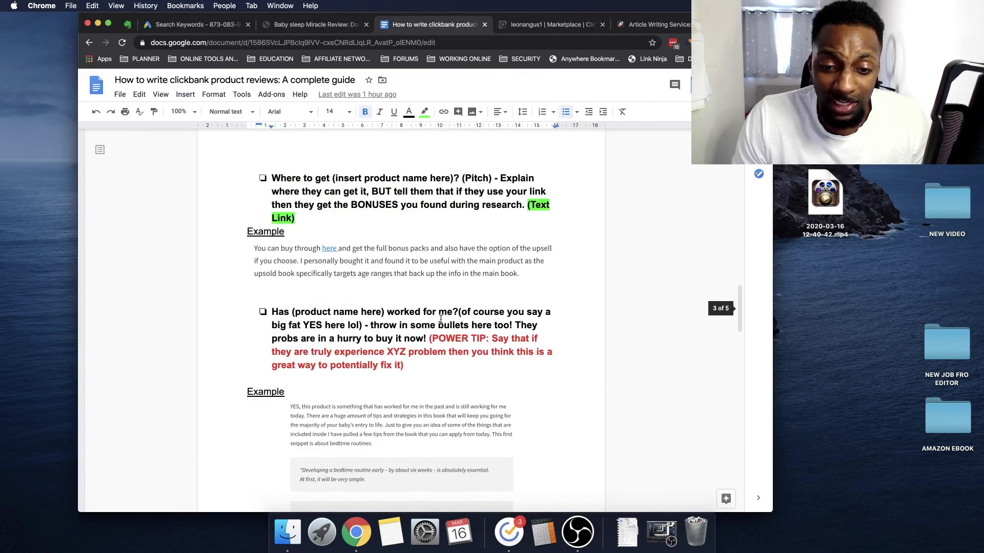
pyautogui.scroll(-15, 499, 283)
pyautogui.scroll(-3, 499, 282)
pyautogui.scroll(10, 497, 283)
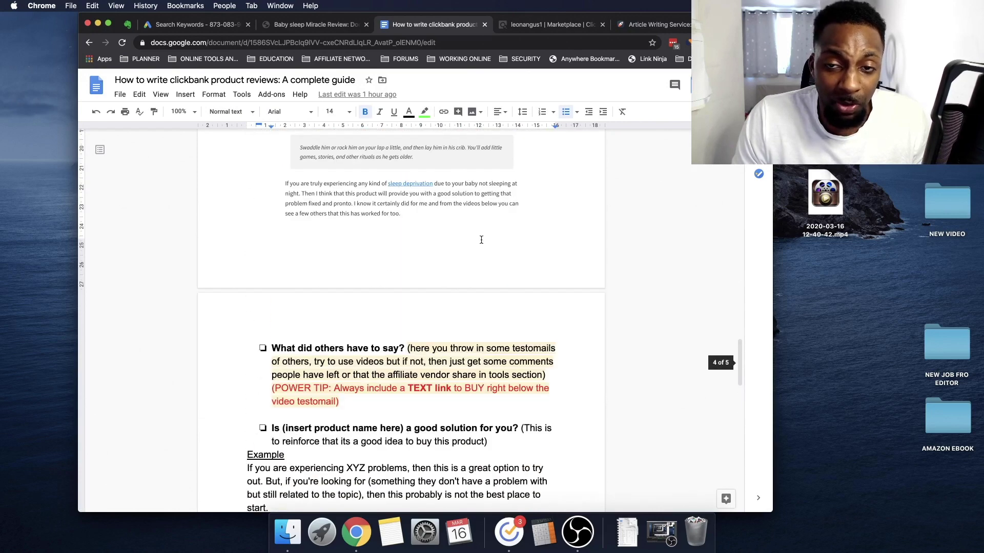
pyautogui.click(313, 24)
# Read the review's product section, briefly highlighting the 3 Bonus books bullet
pyautogui.scroll(-10, 469, 269)
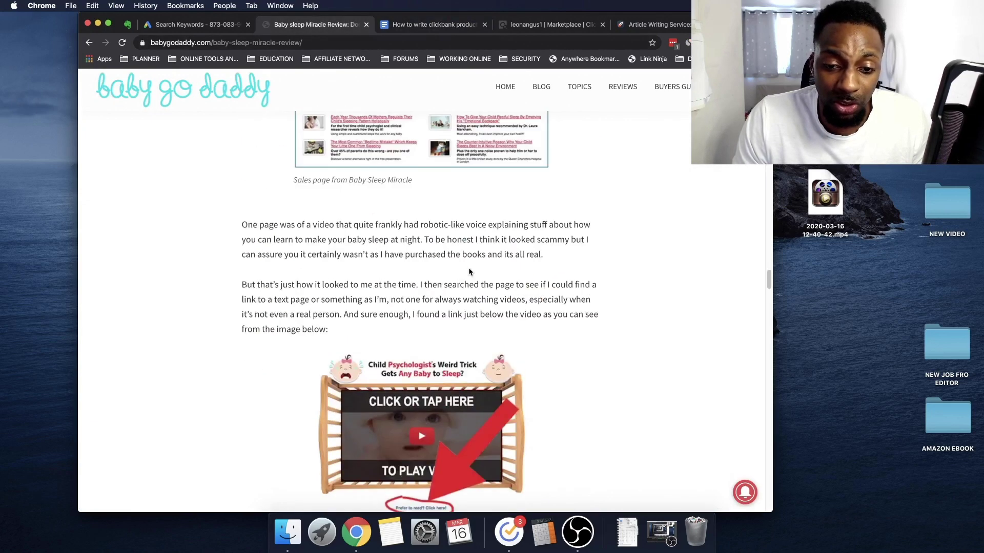
pyautogui.scroll(-15, 468, 269)
pyautogui.scroll(5, 471, 274)
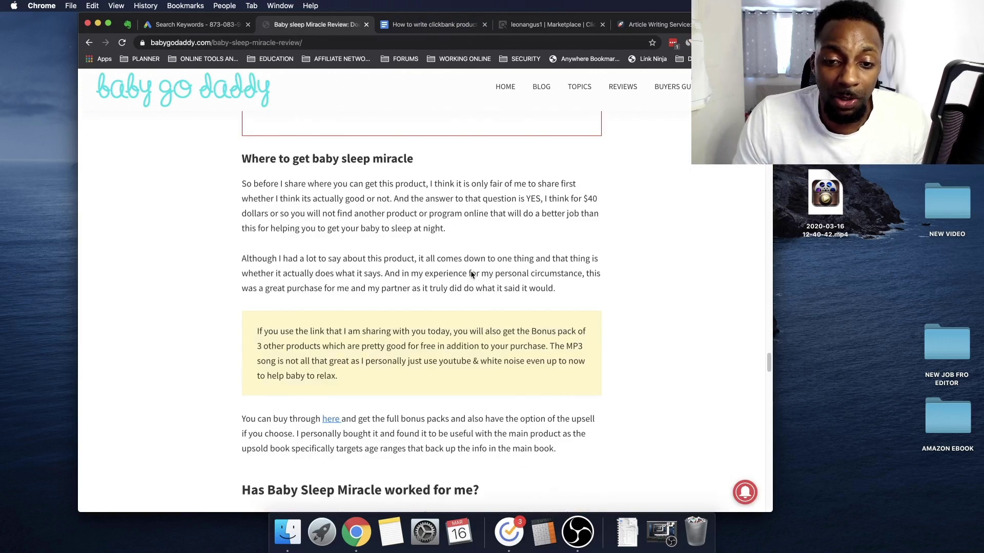
pyautogui.scroll(5, 471, 275)
pyautogui.scroll(-2, 355, 344)
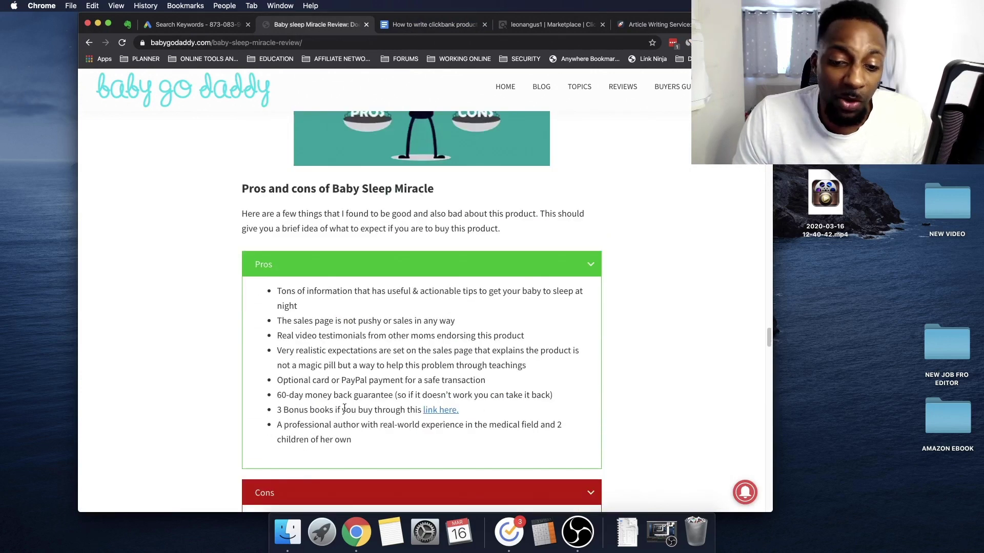
pyautogui.moveTo(295, 405); pyautogui.dragTo(410, 410)
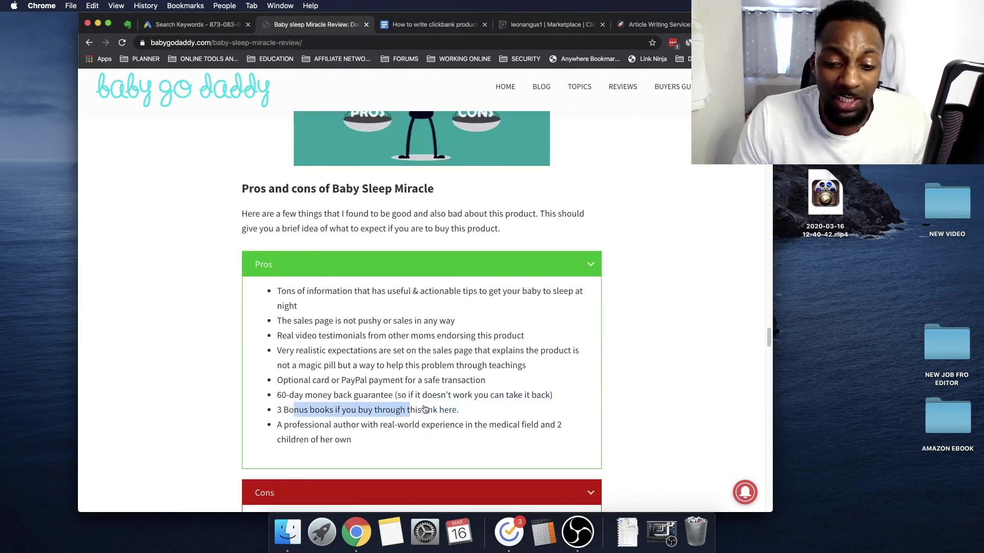
pyautogui.click(657, 328)
pyautogui.scroll(-1, 563, 331)
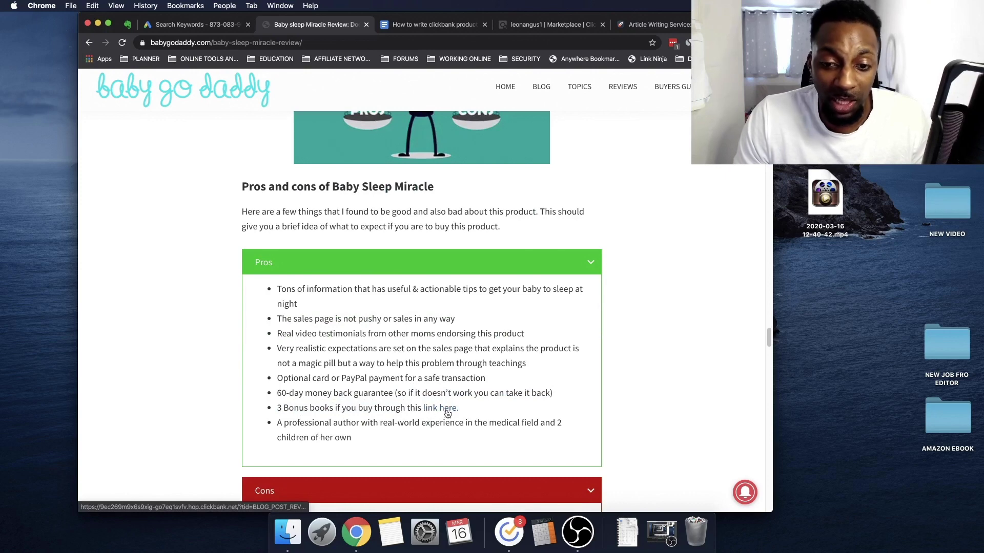
pyautogui.scroll(15, 451, 412)
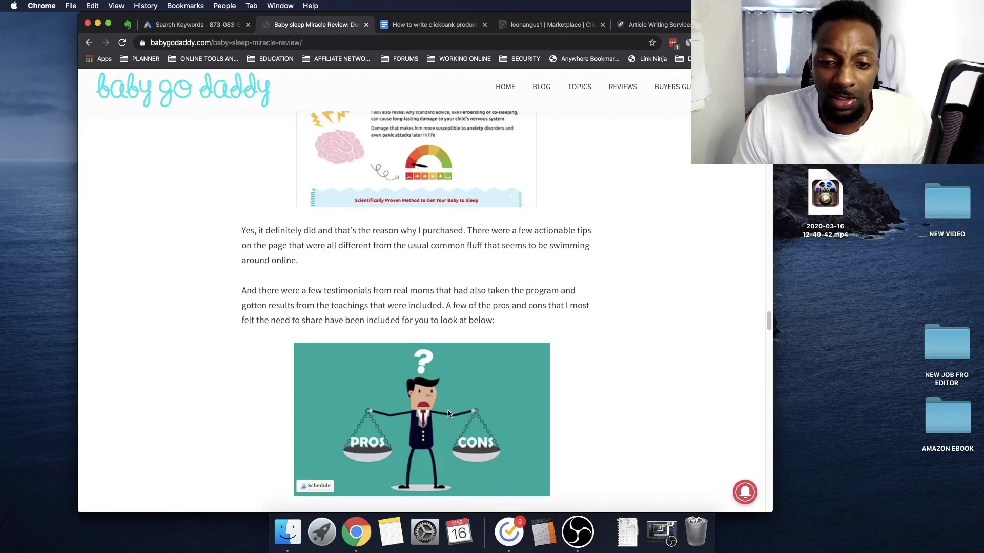
pyautogui.scroll(20, 450, 412)
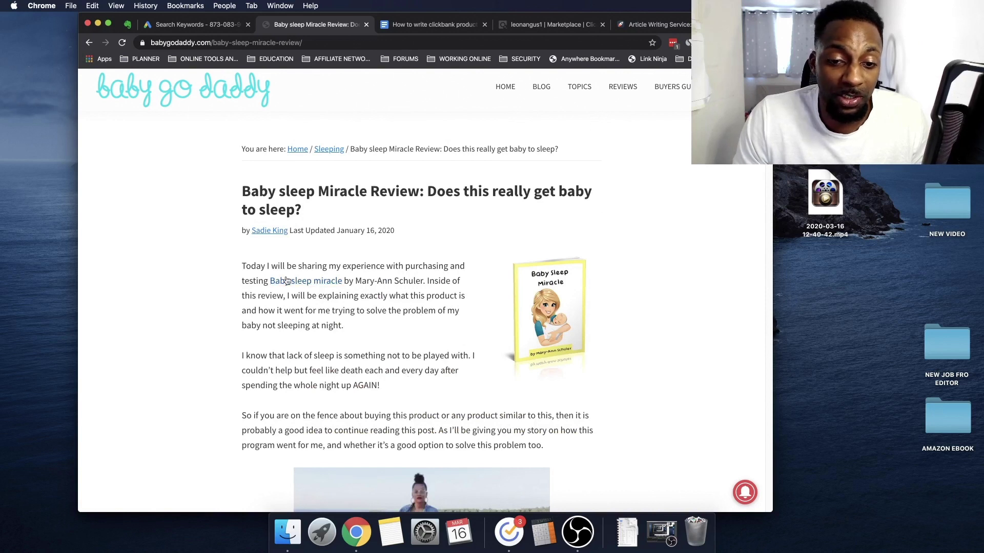
# Read the rest of the Baby Sleep Miracle review, then return to the review-writing guide
pyautogui.scroll(-6, 431, 293)
pyautogui.scroll(-20, 431, 292)
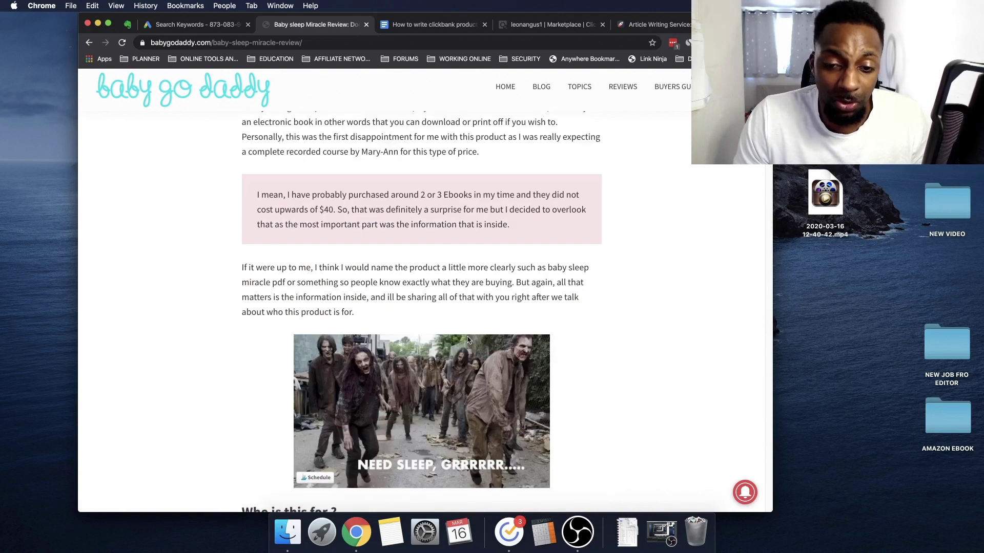
pyautogui.scroll(5, 468, 334)
pyautogui.scroll(-5, 468, 334)
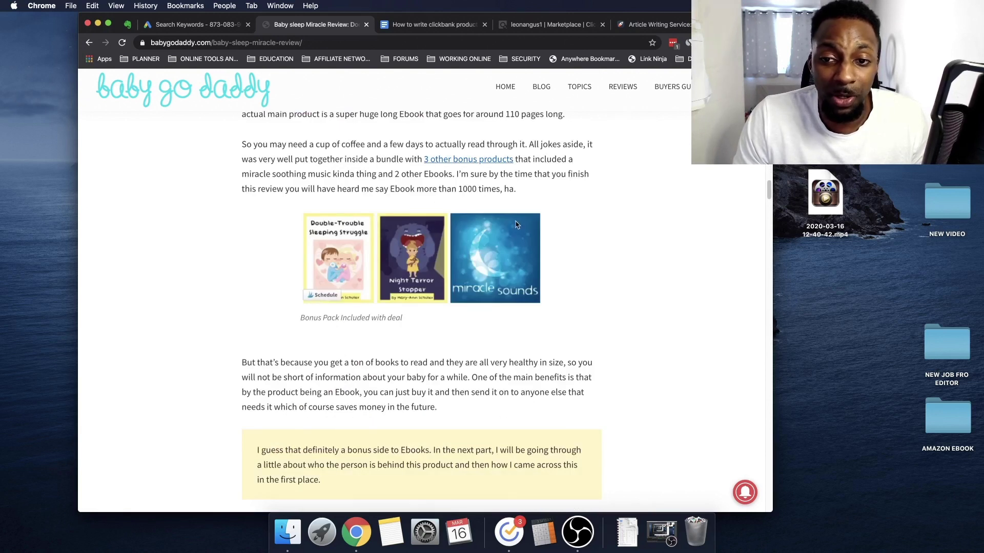
pyautogui.scroll(-15, 557, 318)
pyautogui.scroll(-20, 558, 318)
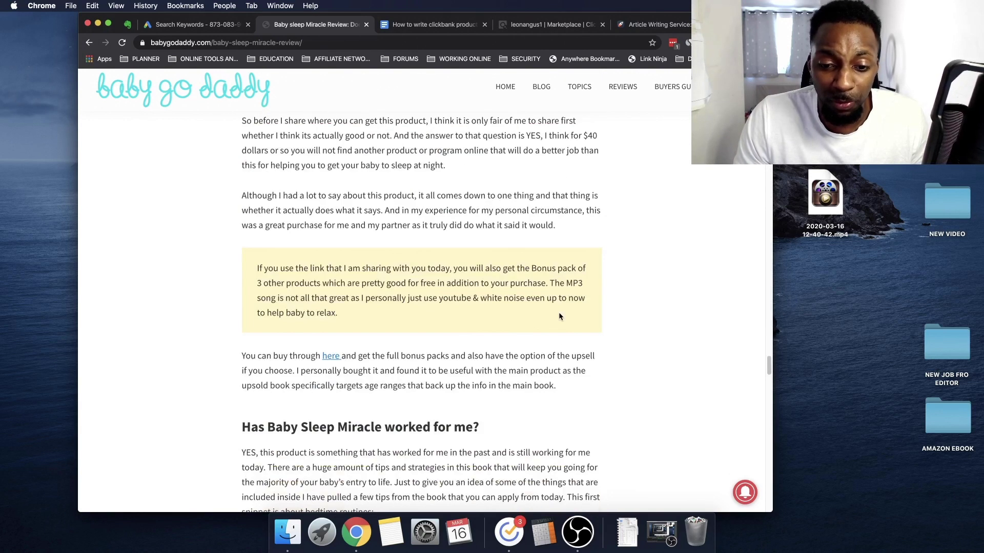
pyautogui.scroll(20, 557, 318)
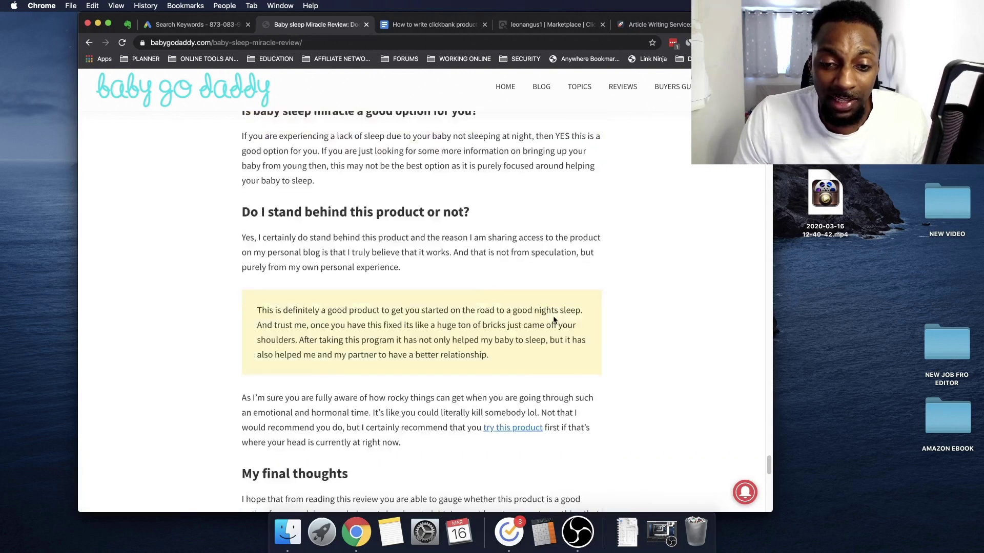
pyautogui.scroll(-3, 422, 341)
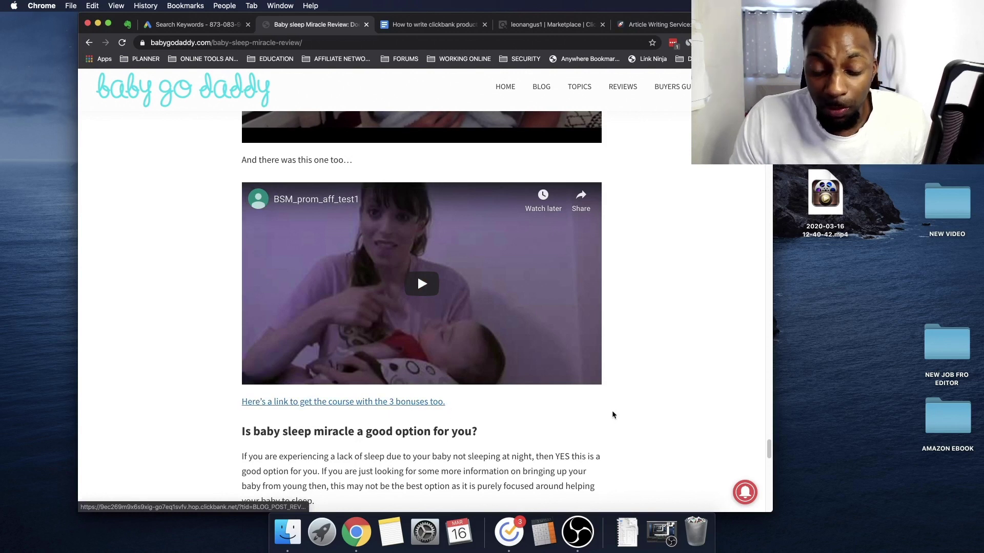
pyautogui.scroll(-20, 611, 413)
pyautogui.scroll(2, 610, 412)
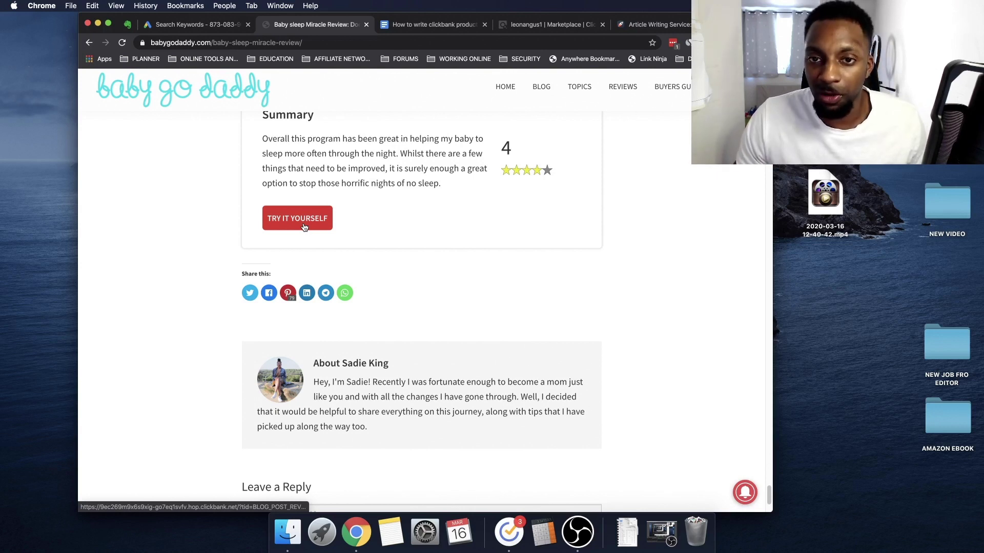
pyautogui.click(453, 27)
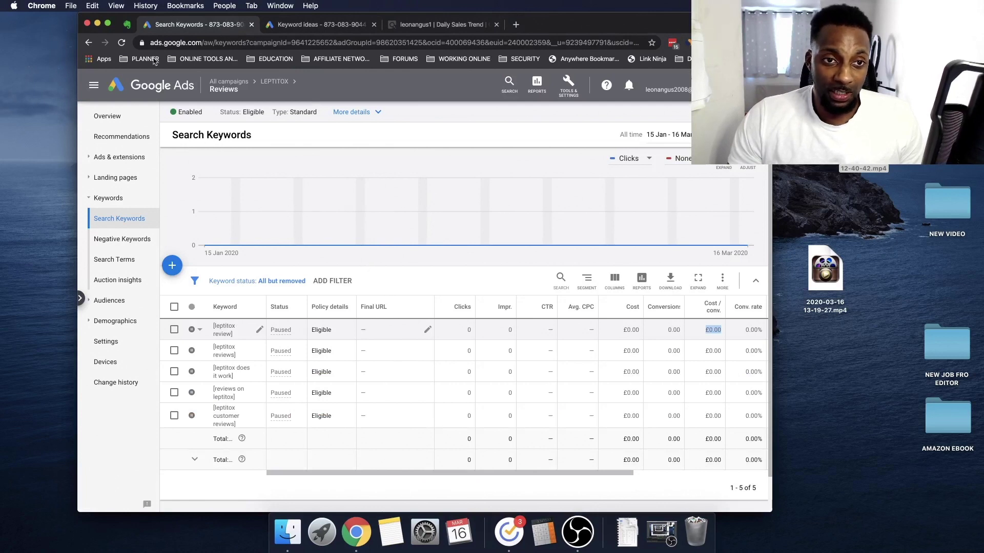
# Check the Evernote video outline, then open Tools & Settings over the LEPTITOX search keywords
pyautogui.click(129, 25)
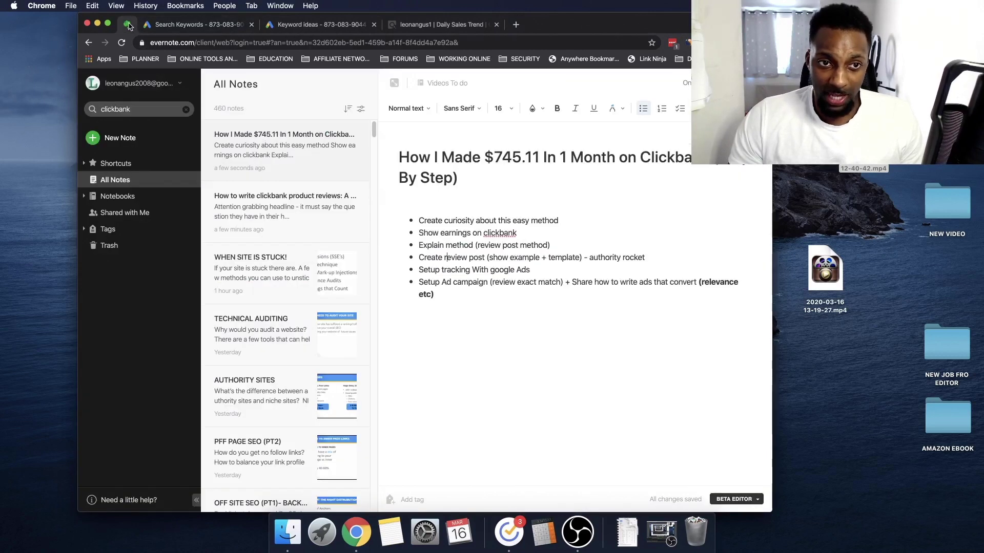
pyautogui.click(160, 24)
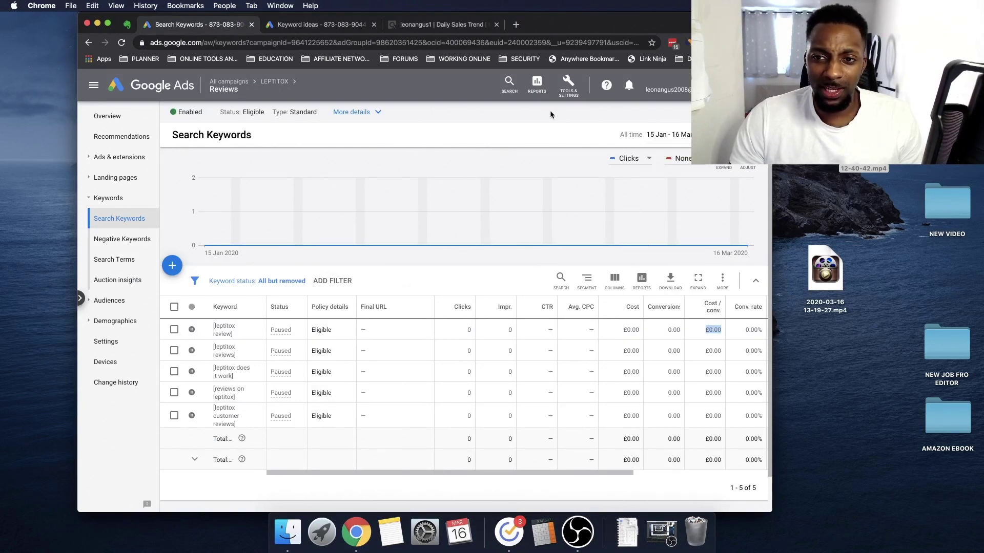
pyautogui.click(568, 90)
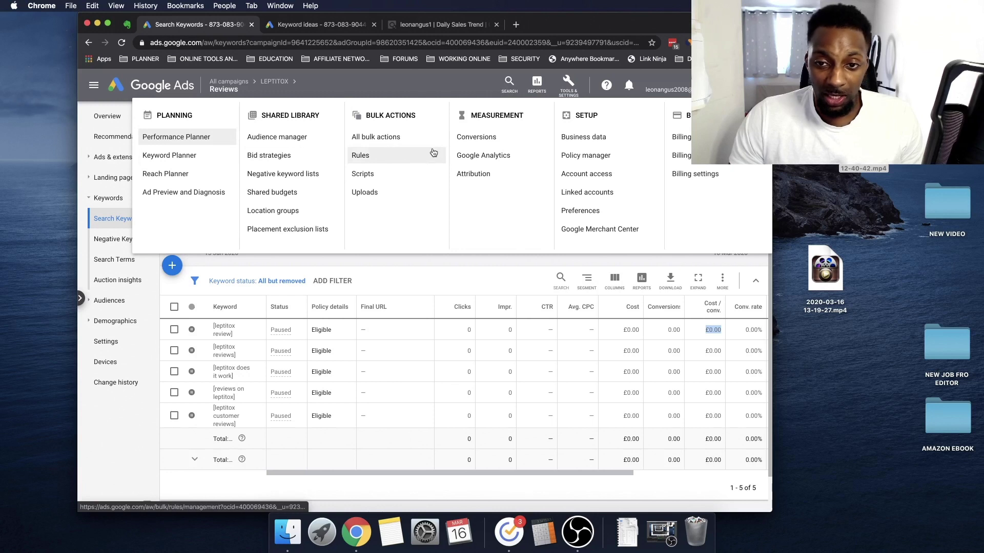
# Start a new website conversion action with category Purchase
pyautogui.click(484, 137)
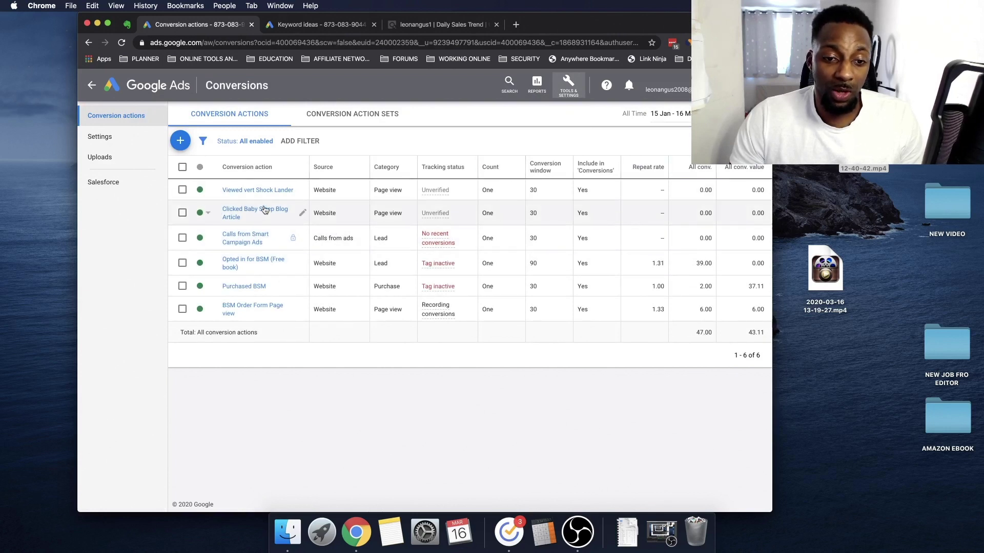
pyautogui.click(183, 143)
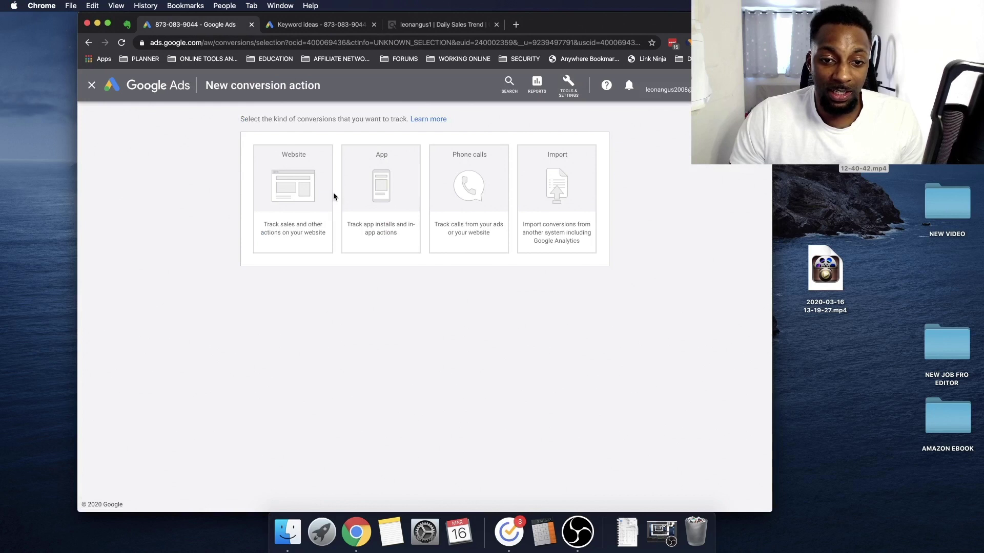
pyautogui.click(298, 194)
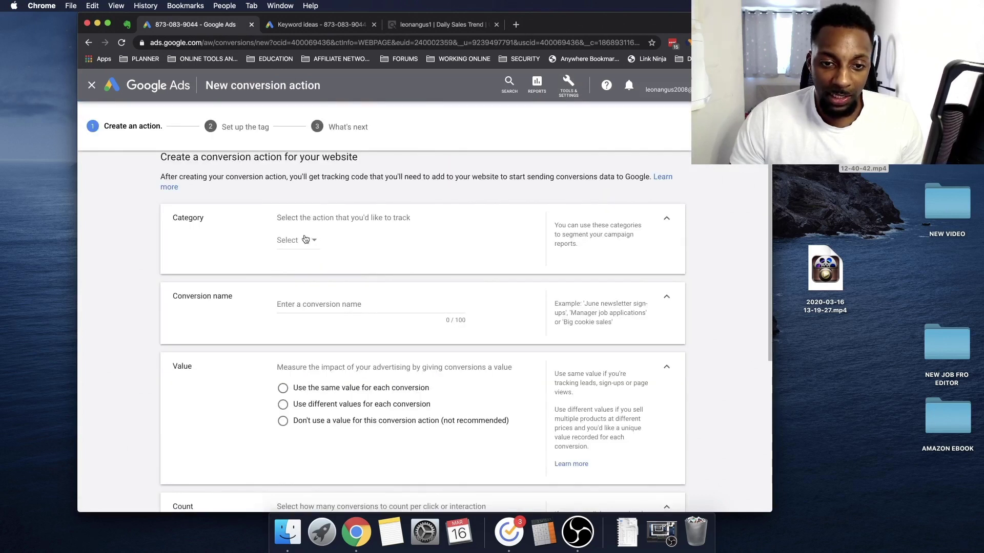
pyautogui.click(308, 241)
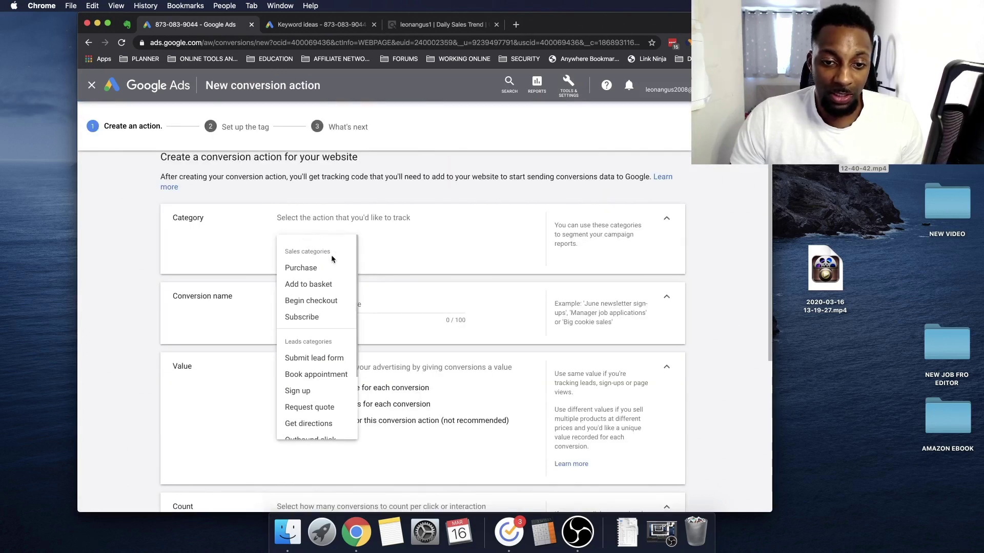
pyautogui.click(327, 267)
pyautogui.scroll(-5, 333, 261)
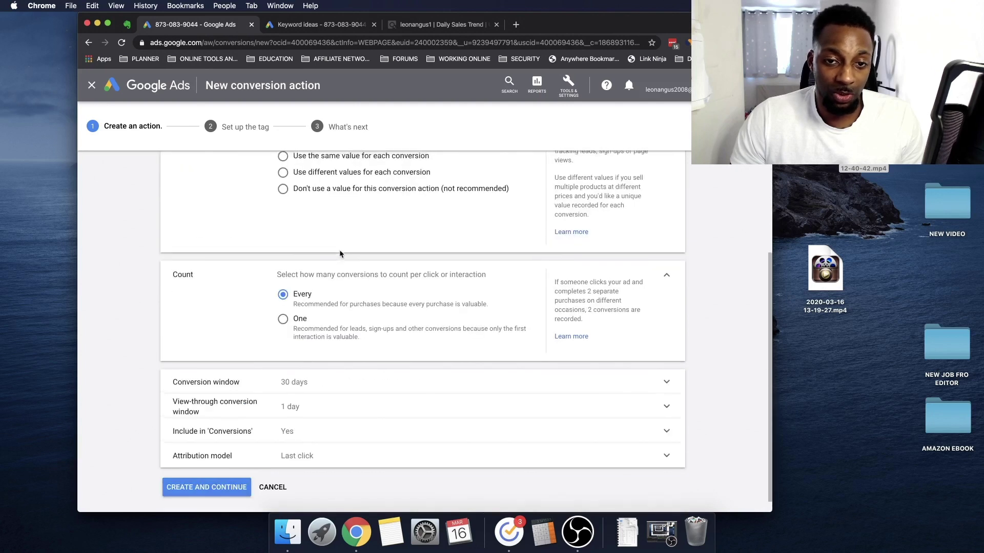
pyautogui.scroll(4, 340, 254)
# Name the conversion action 'Purchase of leptitox'
pyautogui.doubleClick(324, 256)
pyautogui.click(325, 257)
pyautogui.press('BackSpace')
pyautogui.write('e of leptitox')
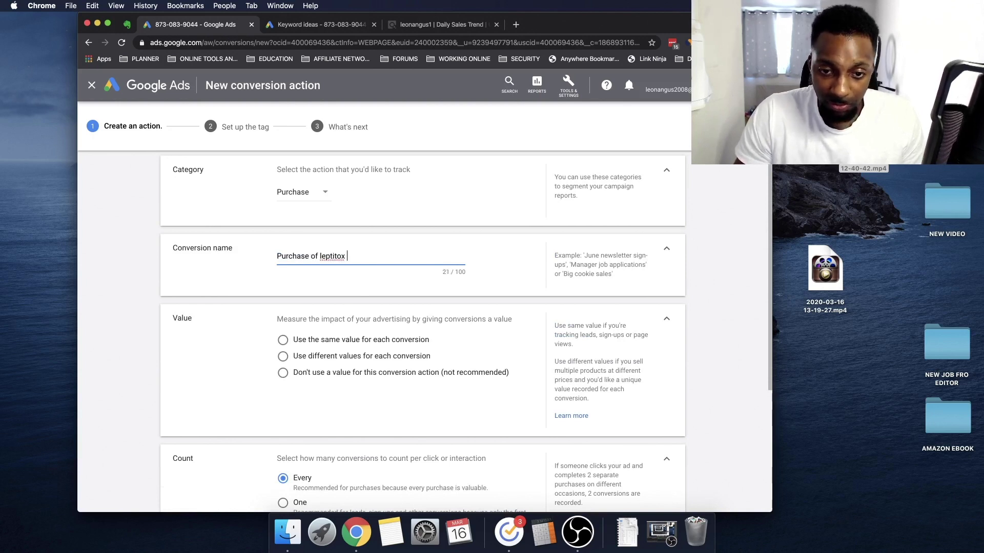
pyautogui.scroll(-3, 310, 246)
pyautogui.click(310, 246)
# Give every conversion the same value of 1
pyautogui.click(310, 247)
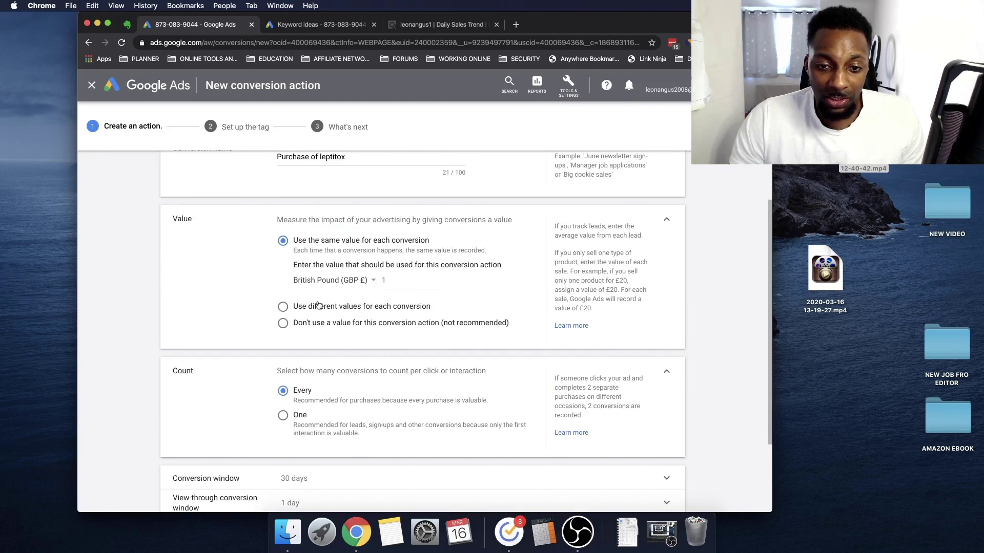
pyautogui.scroll(-4, 317, 305)
pyautogui.click(395, 168)
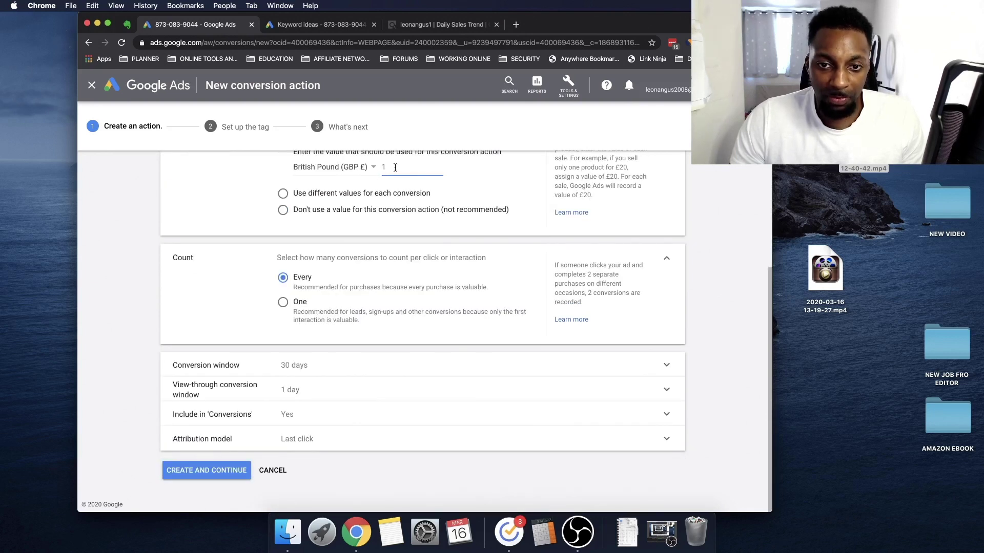
pyautogui.press('BackSpace')
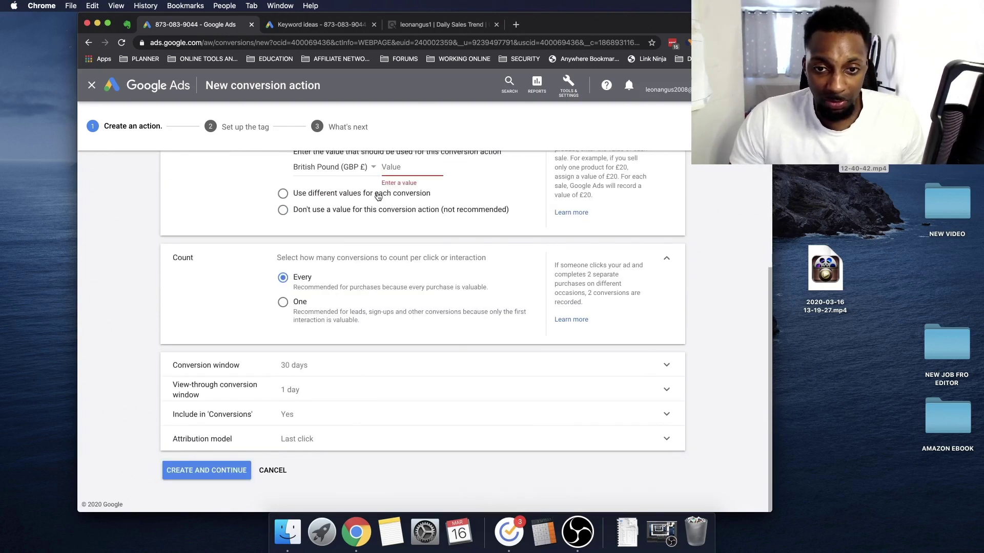
pyautogui.scroll(1, 397, 283)
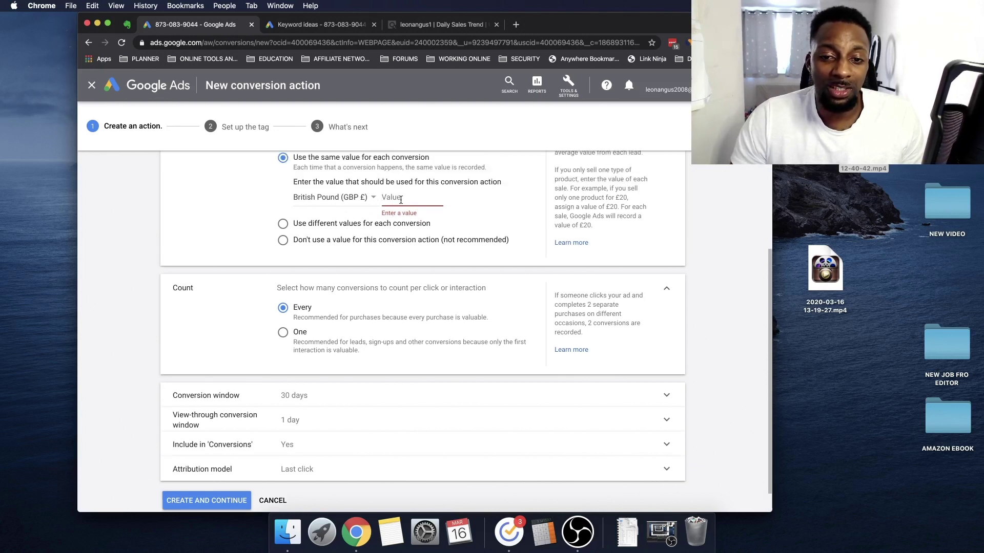
pyautogui.write('1')
pyautogui.click(239, 227)
# Count one conversion per click, then create the action and continue to tag setup
pyautogui.scroll(-1, 198, 265)
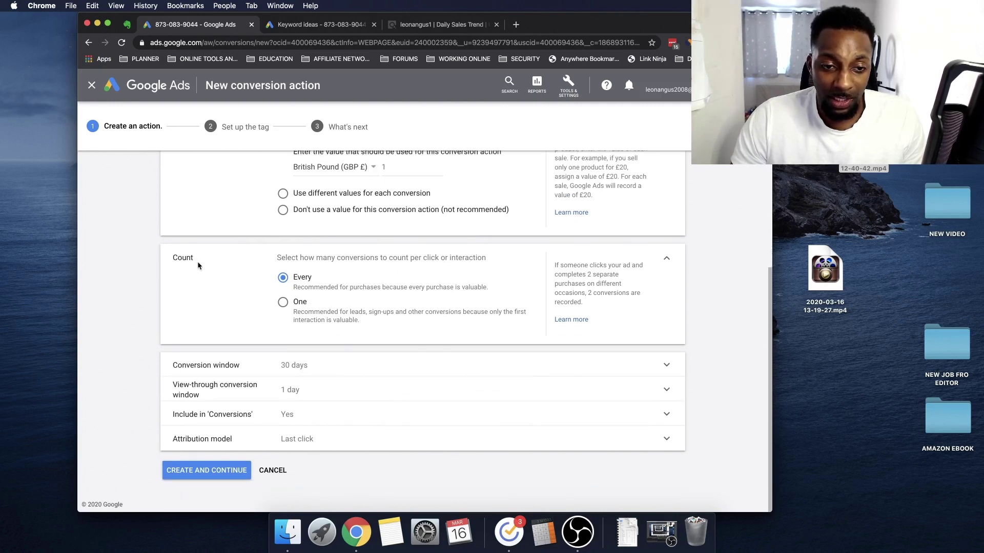
pyautogui.click(285, 302)
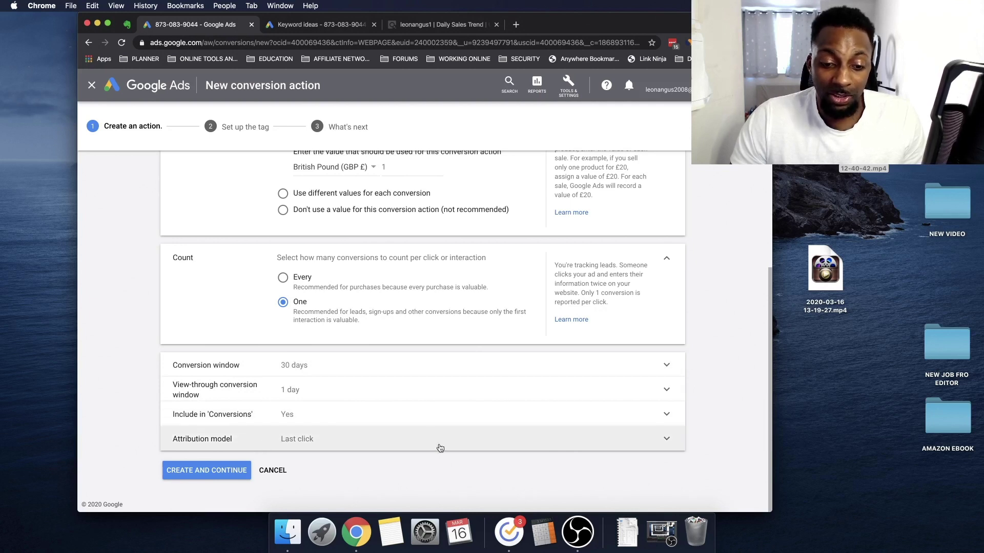
pyautogui.click(245, 468)
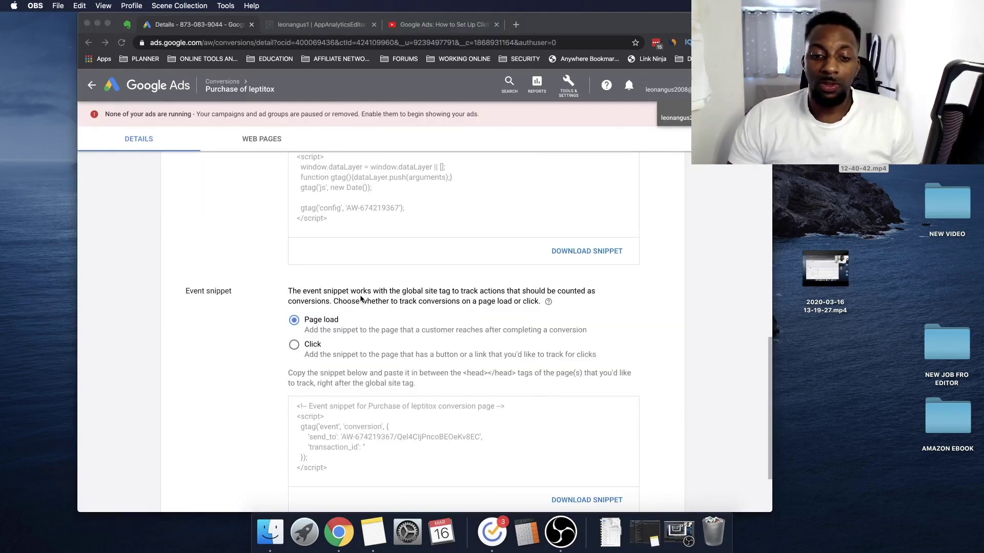
pyautogui.scroll(3, 395, 288)
pyautogui.scroll(10, 395, 290)
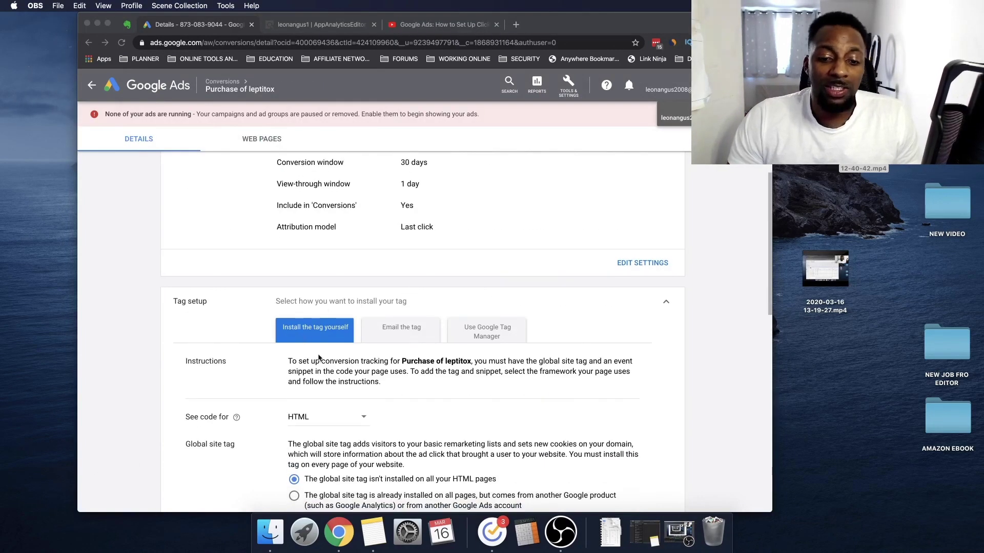
# Reveal the Tag Manager setup instructions for the leptitox purchase conversion
pyautogui.scroll(-5, 328, 358)
pyautogui.scroll(-8, 497, 428)
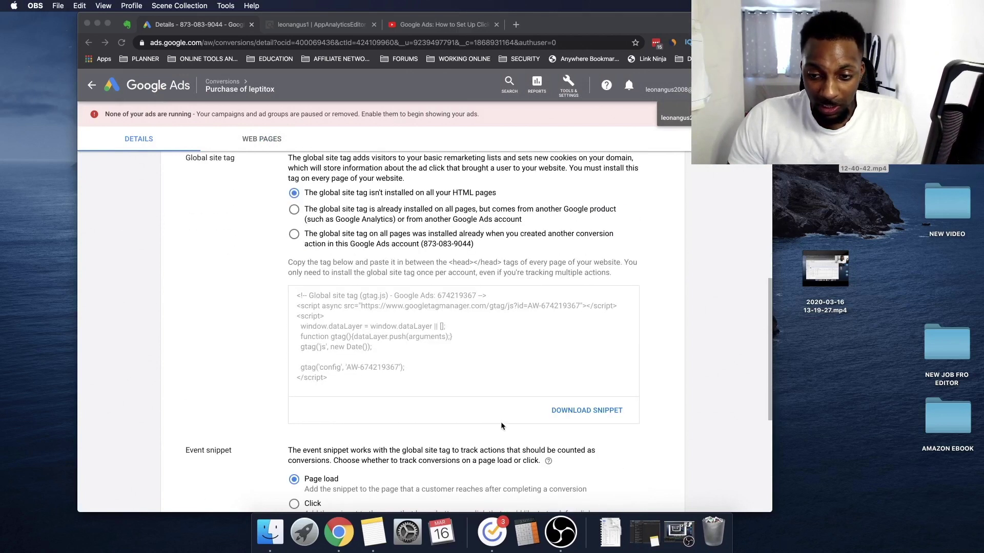
pyautogui.click(399, 349)
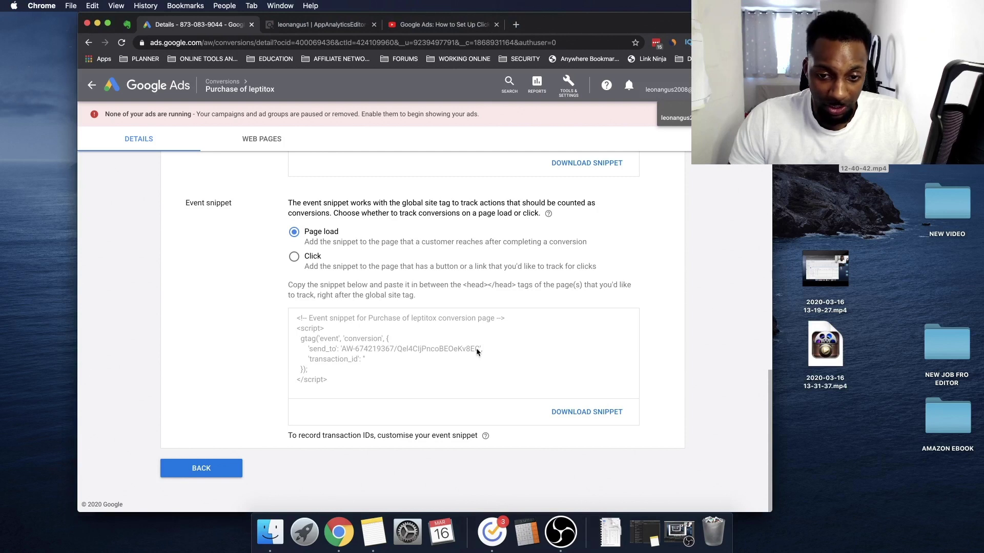
pyautogui.scroll(4, 475, 348)
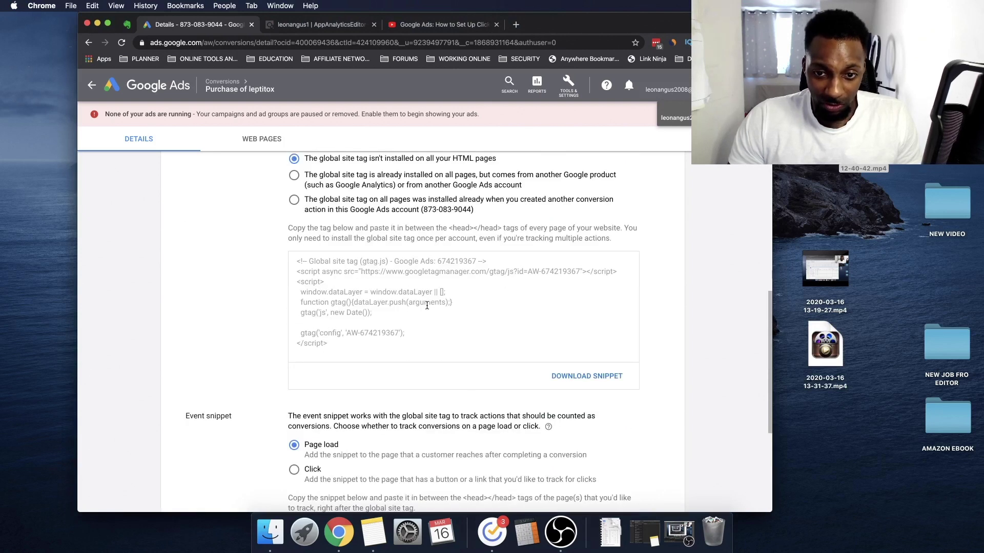
pyautogui.scroll(4, 430, 312)
pyautogui.scroll(4, 405, 320)
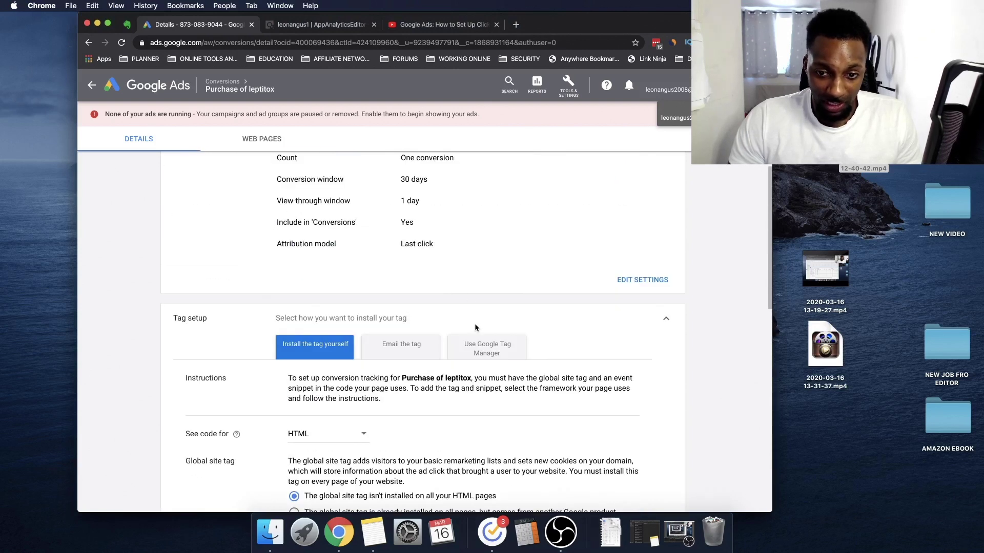
pyautogui.click(476, 355)
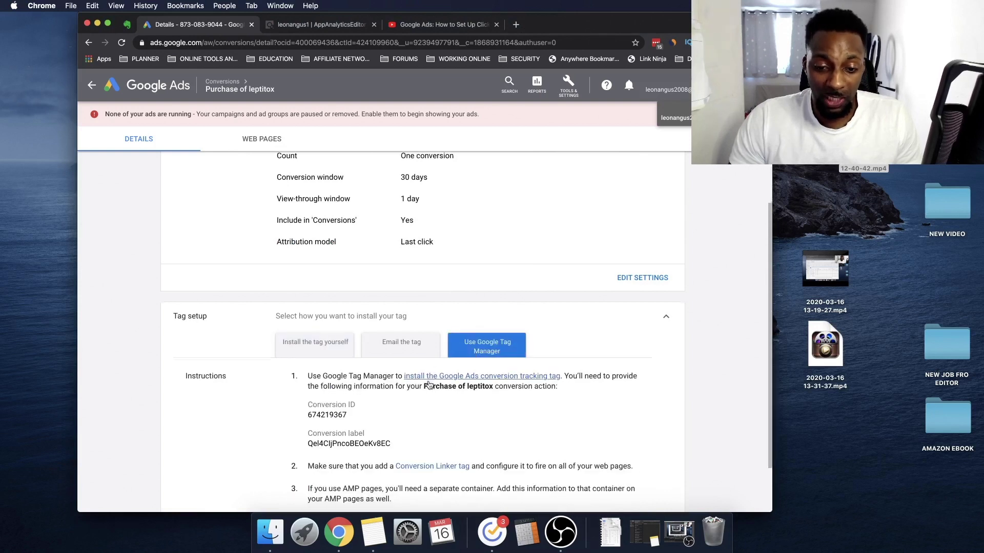
# Copy the Conversion ID number for use in the ClickBank tracking form
pyautogui.scroll(-2, 431, 386)
pyautogui.moveTo(307, 357); pyautogui.dragTo(340, 354)
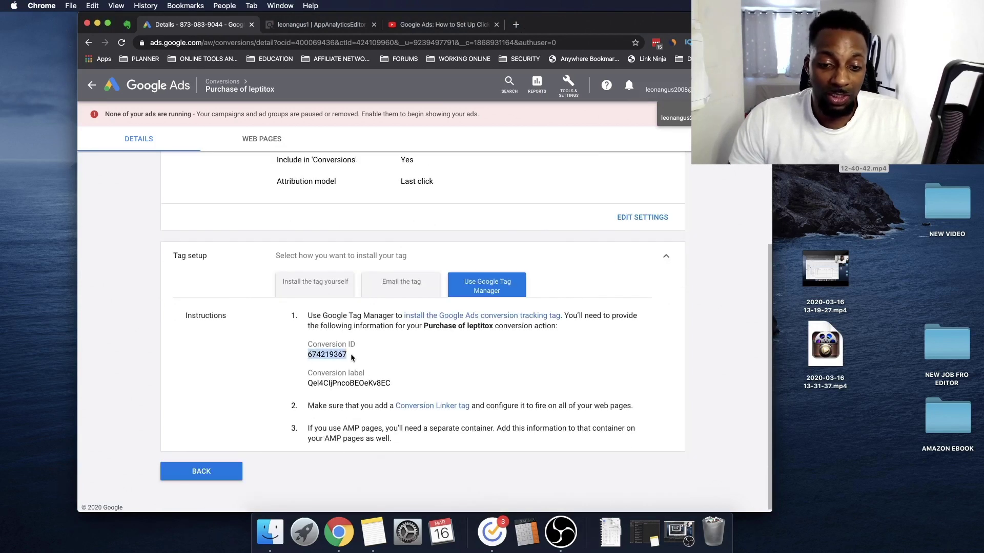
pyautogui.press('super+c')
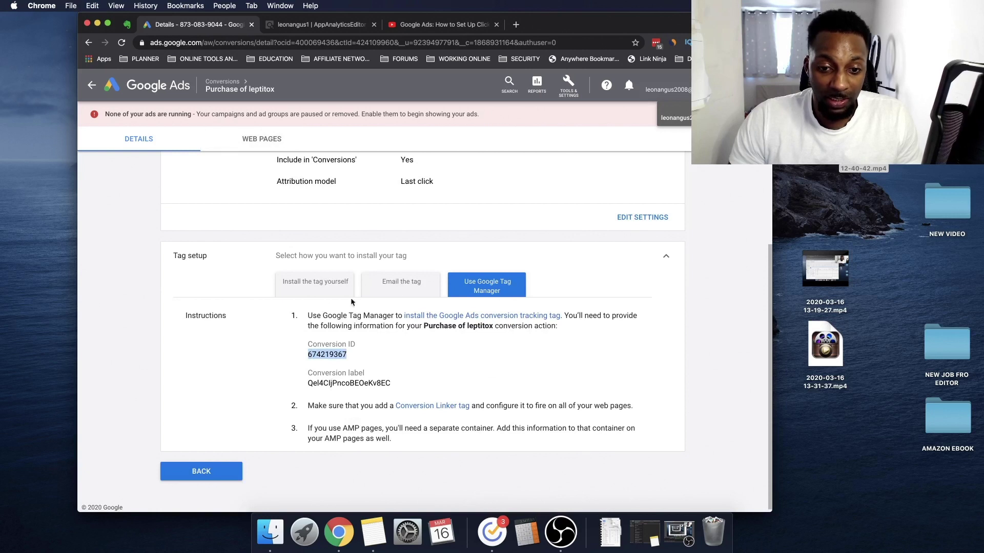
pyautogui.click(320, 25)
# Paste the Conversion ID into ClickBank's Google Adwords ID field and select the conversion label
pyautogui.click(336, 264)
pyautogui.press('super+v')
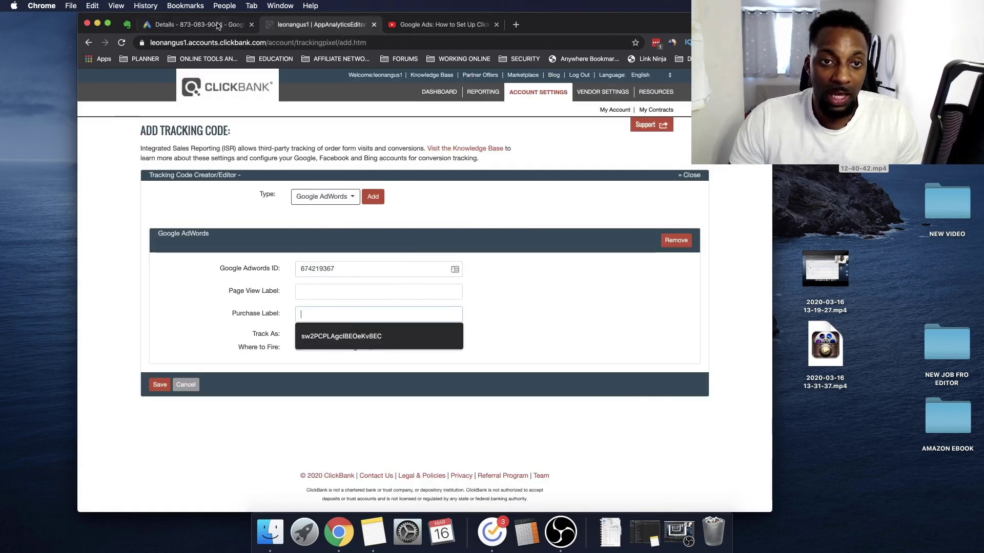
pyautogui.click(220, 24)
pyautogui.moveTo(309, 383); pyautogui.dragTo(396, 387)
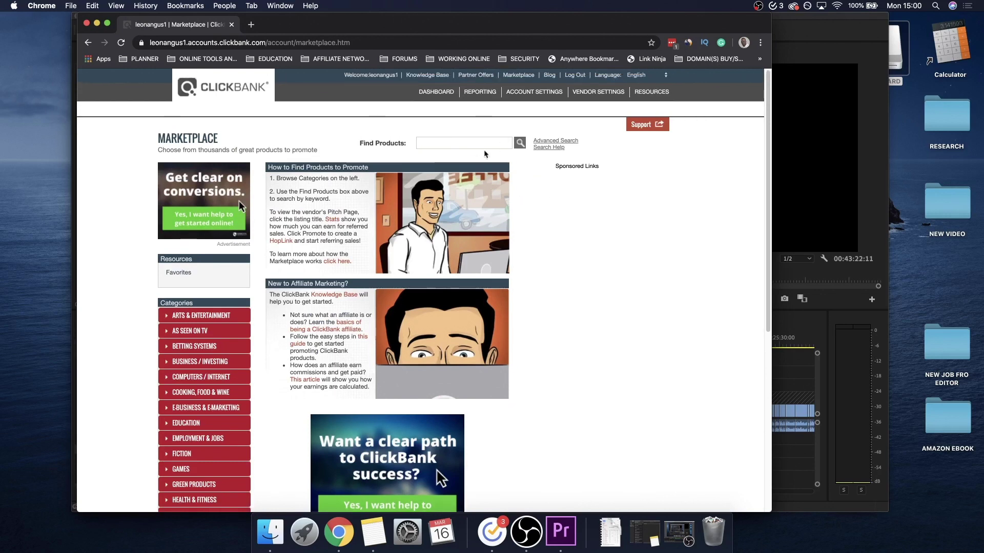
# Add a new Google AdWords tracking code form from Vendor Settings > My Site
pyautogui.click(590, 93)
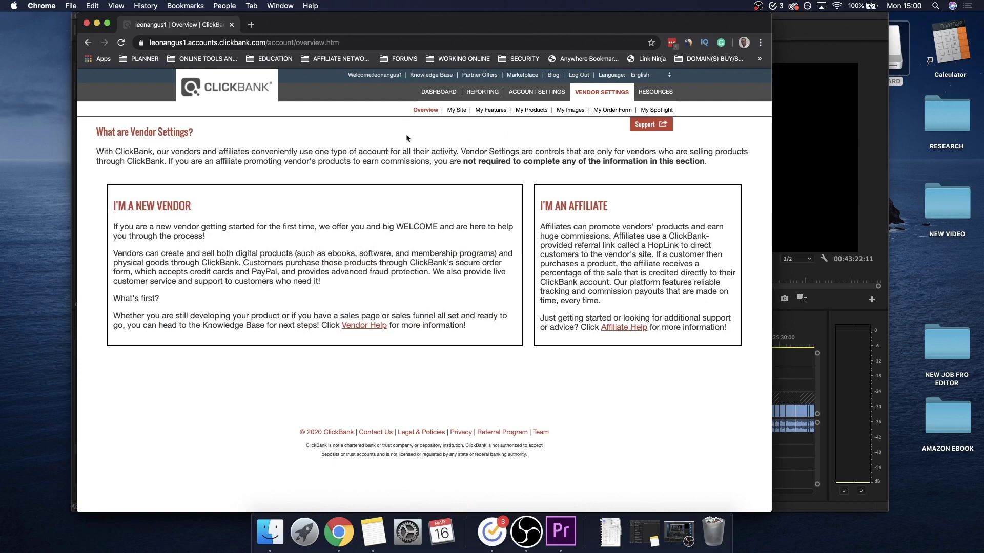
pyautogui.click(454, 112)
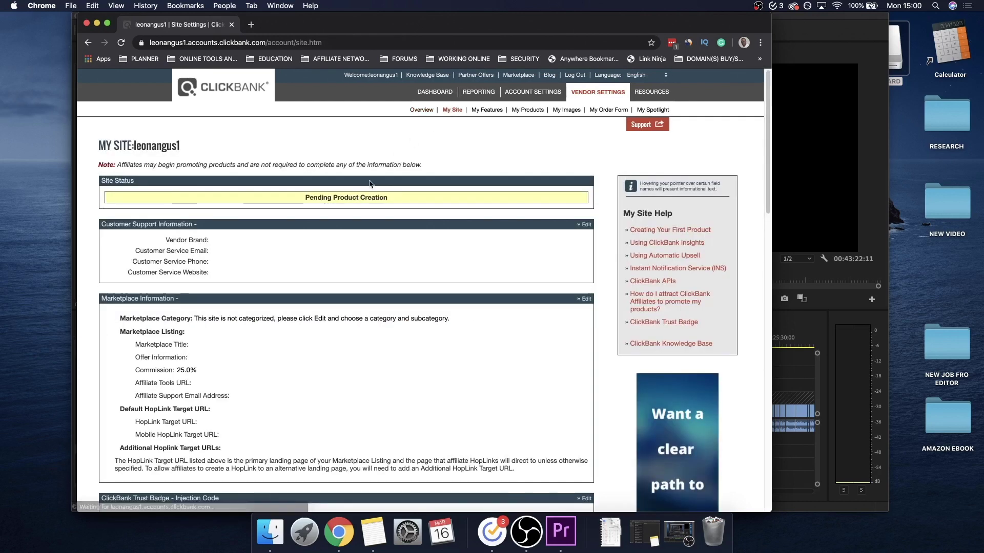
pyautogui.scroll(-4, 360, 225)
pyautogui.scroll(-6, 360, 224)
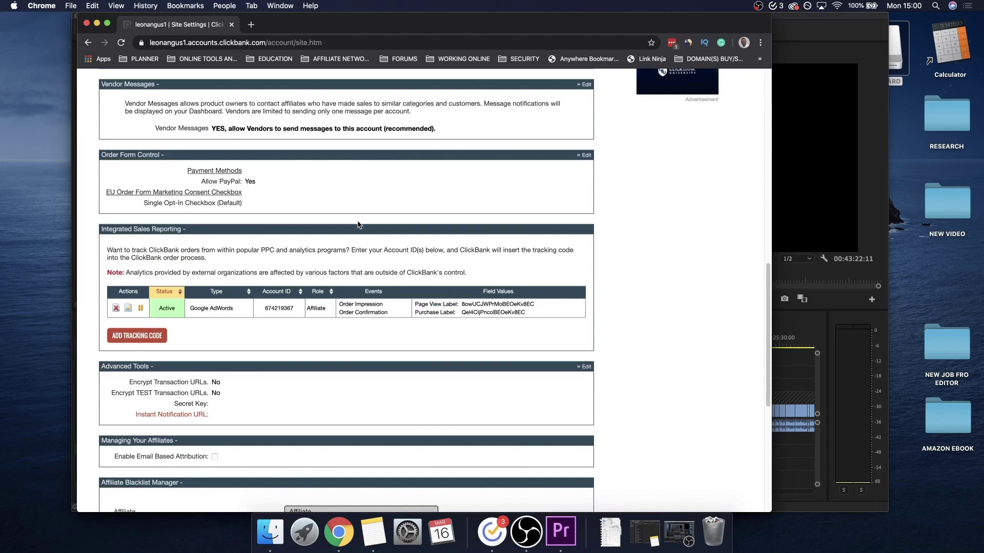
pyautogui.click(145, 335)
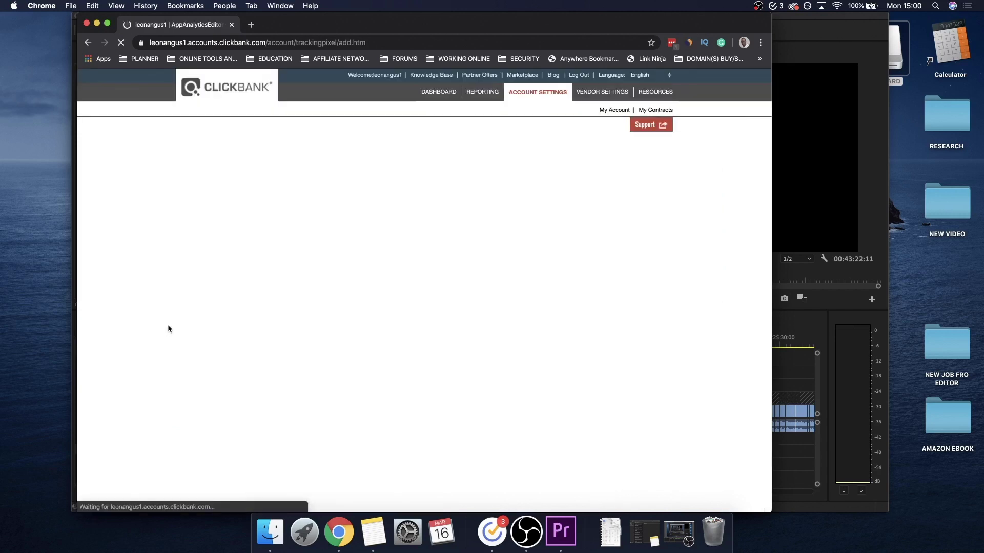
pyautogui.click(322, 196)
pyautogui.click(328, 217)
pyautogui.click(354, 196)
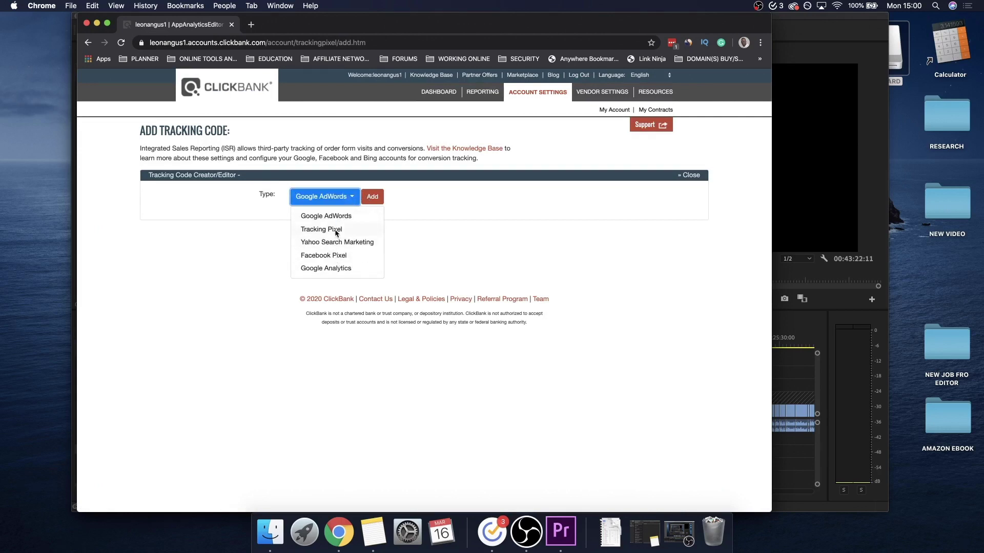
pyautogui.click(372, 197)
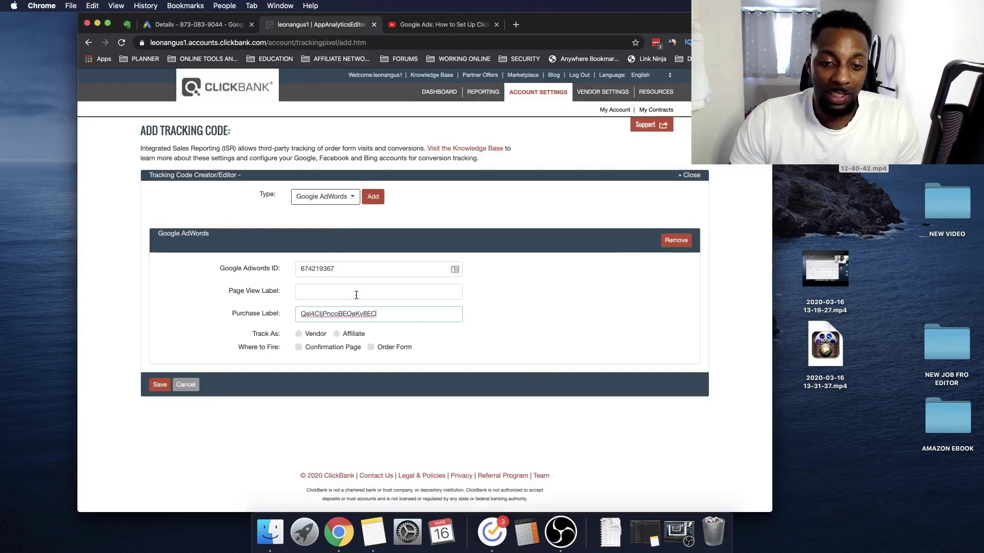
# Set the AdWords tracking to Affiliate, firing on the Confirmation Page, and save it
pyautogui.click(356, 295)
pyautogui.moveTo(274, 292); pyautogui.dragTo(245, 288)
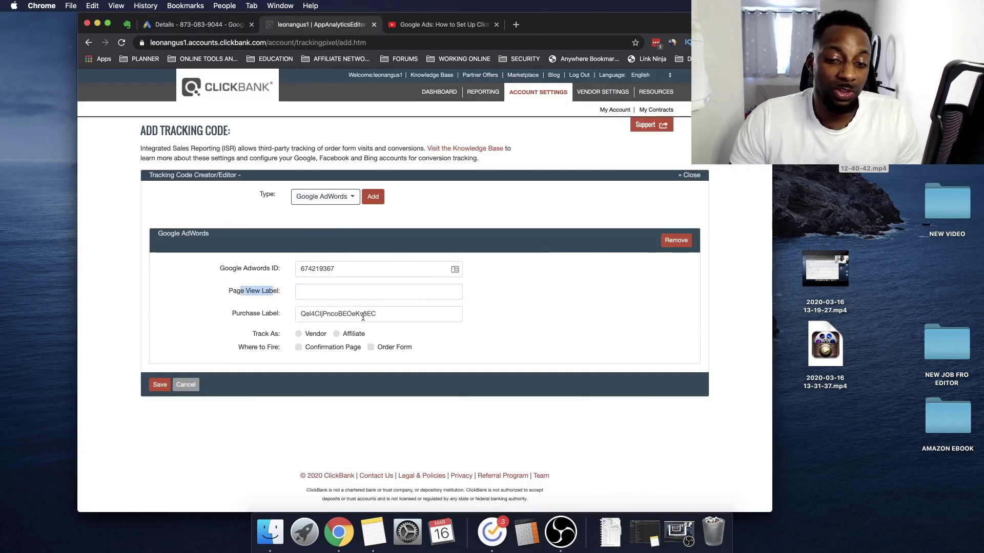
pyautogui.click(337, 335)
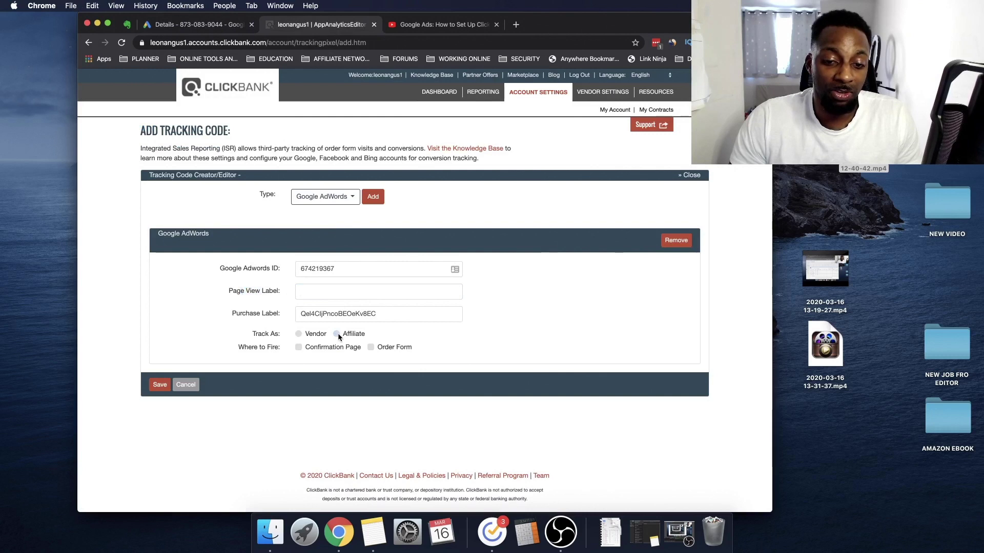
pyautogui.click(299, 348)
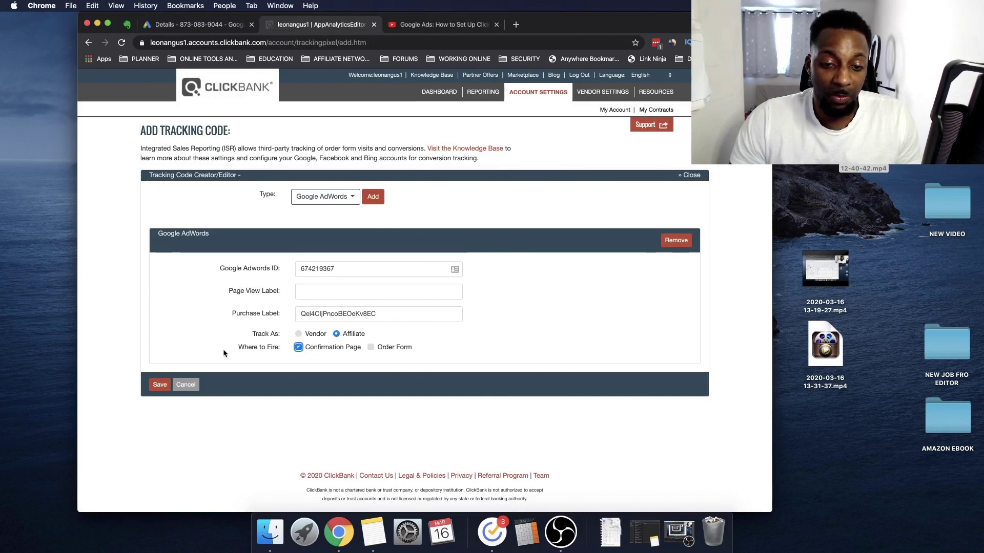
pyautogui.click(159, 385)
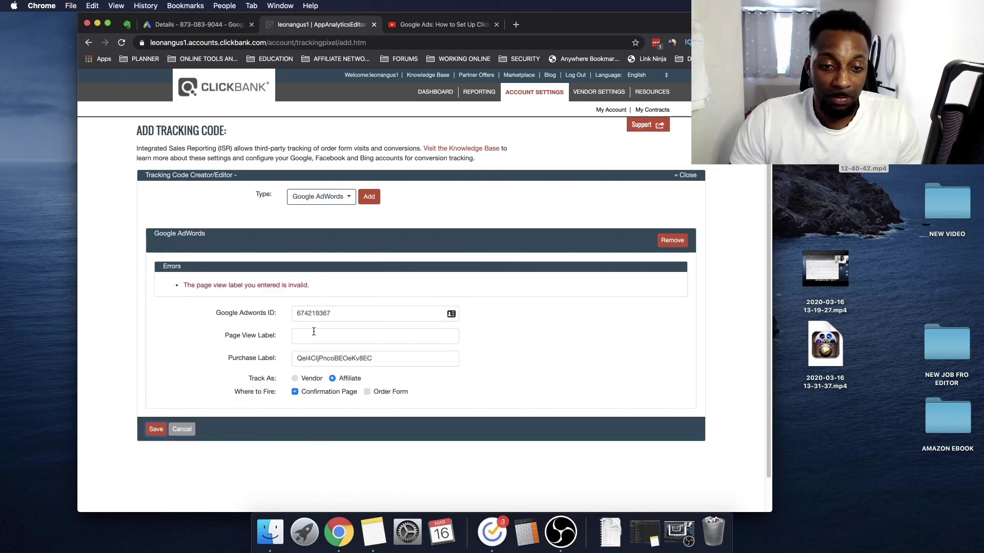
# Check the empty Page View Label field, then return to the Google Ads conversion details
pyautogui.click(314, 333)
pyautogui.moveTo(241, 335); pyautogui.dragTo(269, 336)
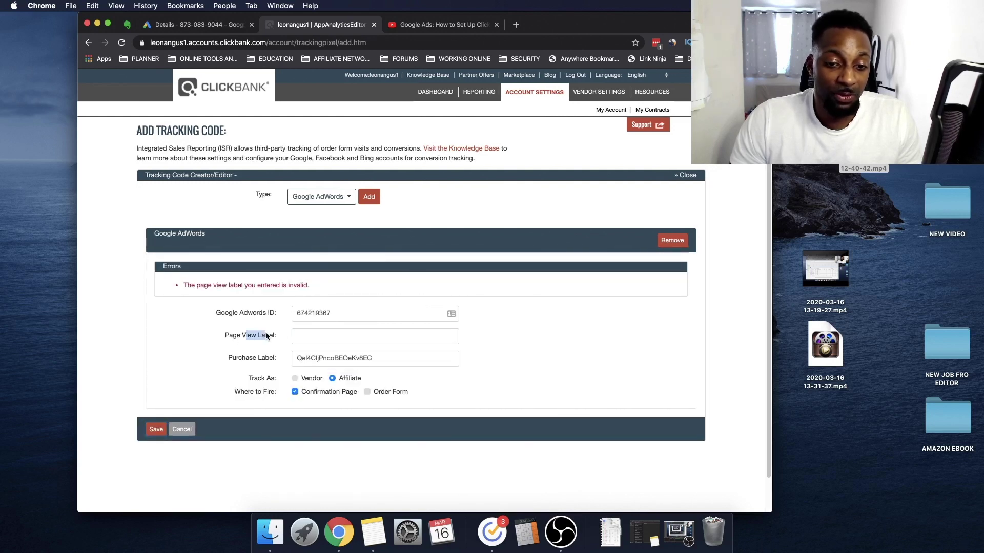
pyautogui.click(211, 23)
pyautogui.scroll(3, 257, 464)
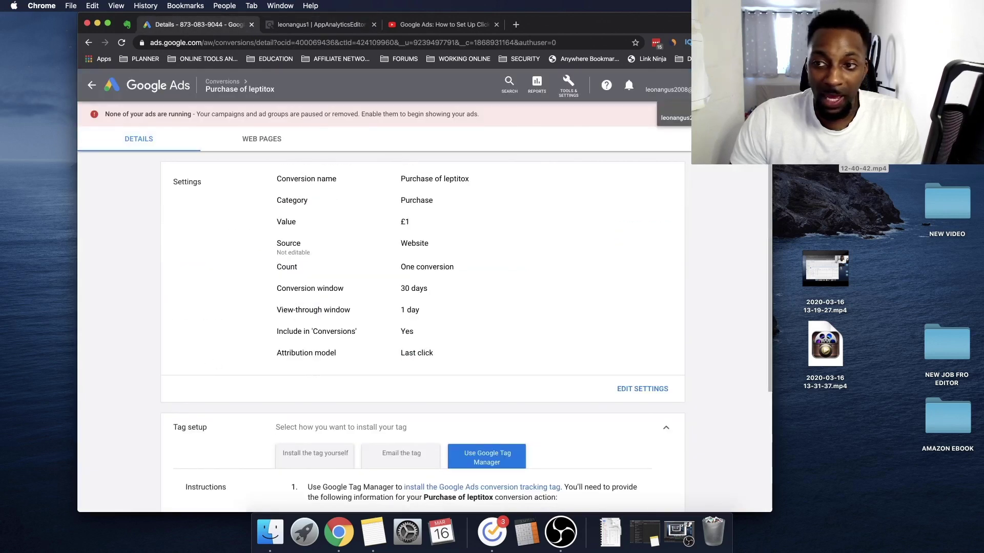
# Start a new website conversion action with the Page view category
pyautogui.click(568, 86)
pyautogui.click(477, 136)
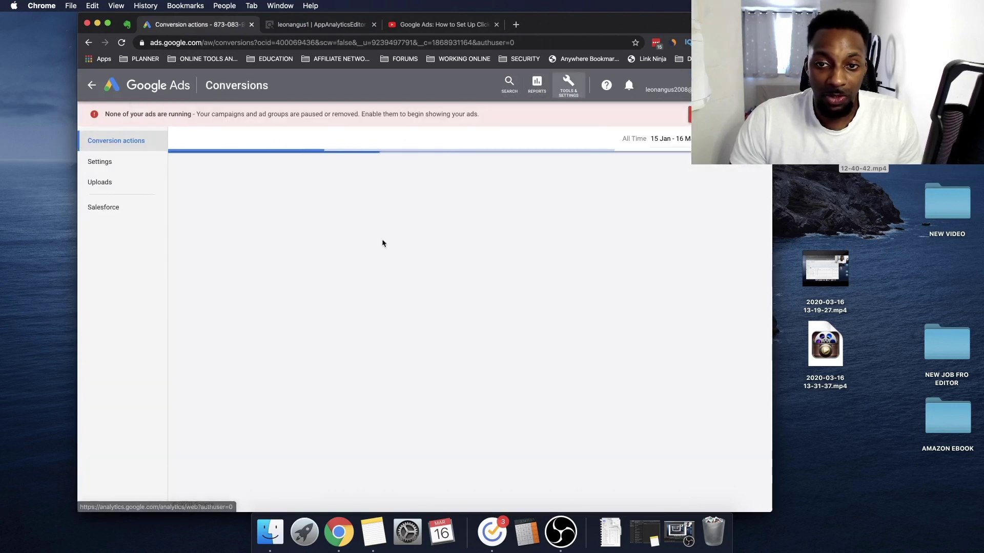
pyautogui.click(204, 156)
pyautogui.click(291, 213)
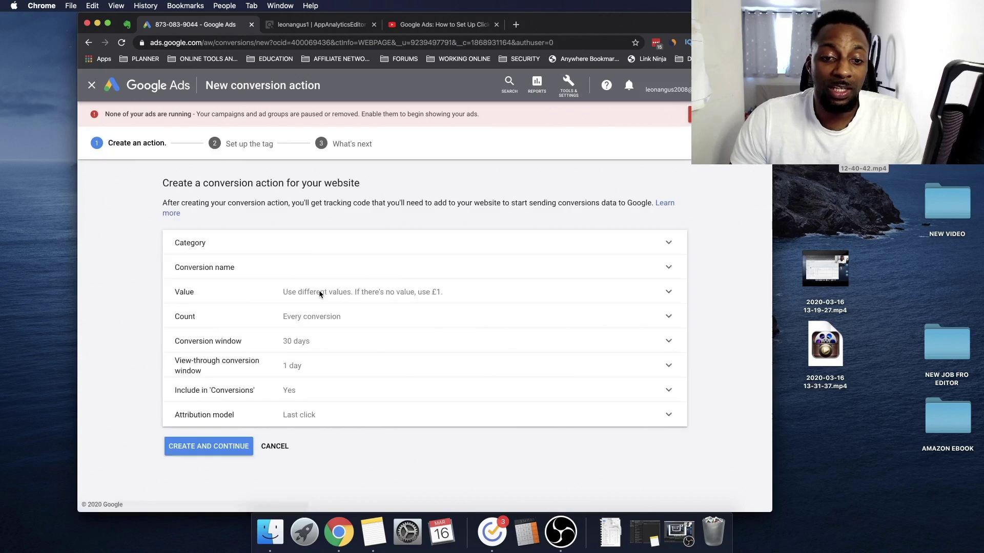
pyautogui.click(309, 277)
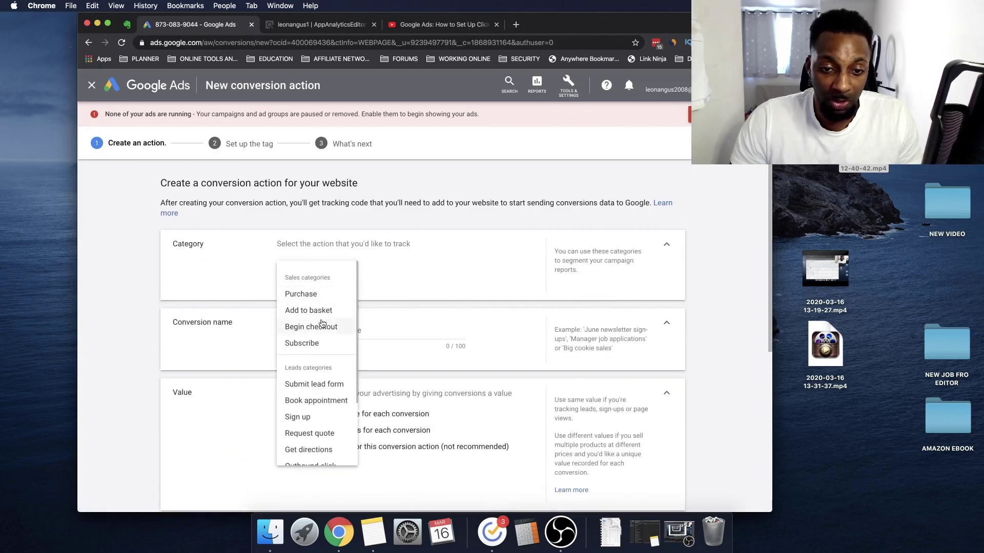
pyautogui.scroll(-1, 323, 323)
pyautogui.scroll(-3, 333, 334)
pyautogui.click(328, 433)
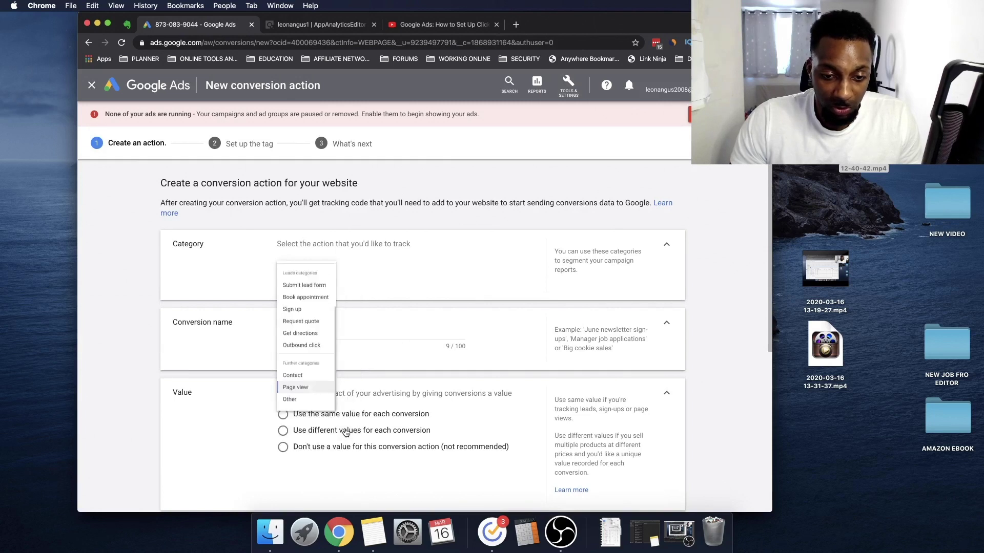
pyautogui.scroll(-3, 382, 352)
# Name the conversion 'LAanded on order form', with no value and one conversion per click, and create it
pyautogui.click(346, 201)
pyautogui.press('super+a')
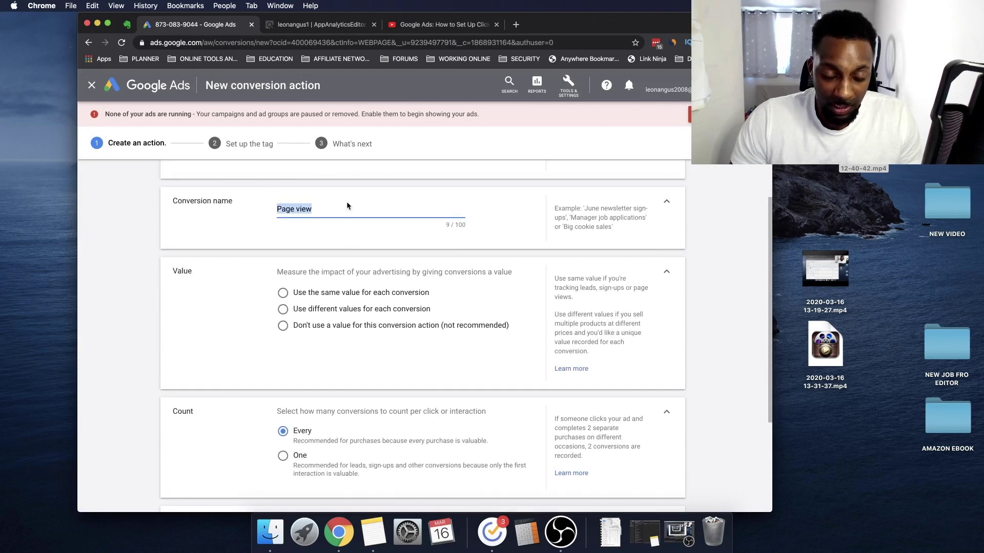
pyautogui.write('LAded o')
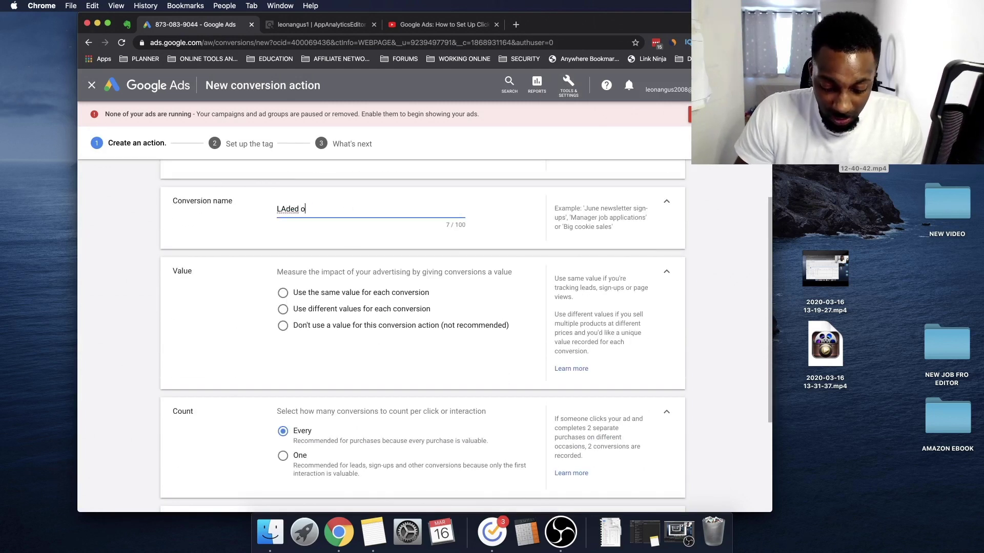
pyautogui.write('n order form')
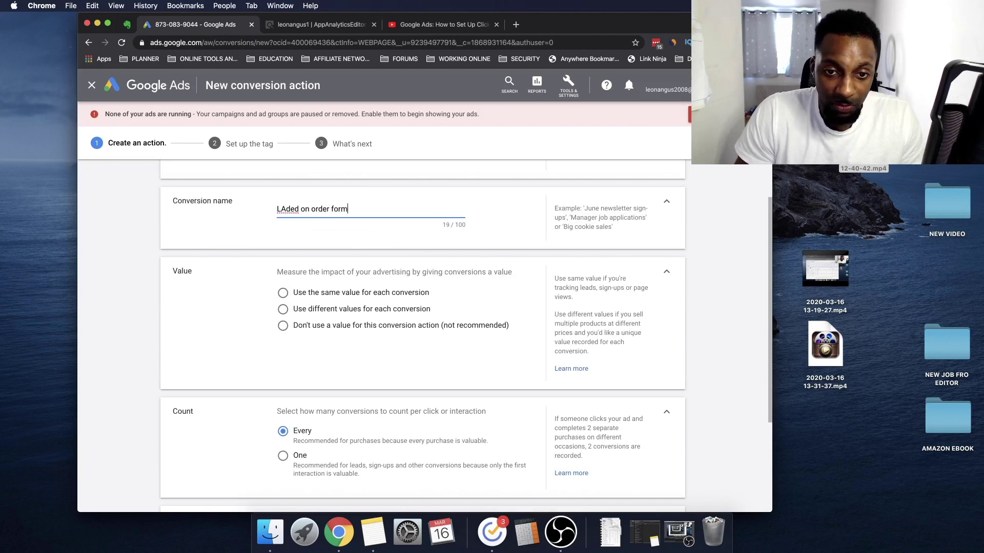
pyautogui.click(284, 209)
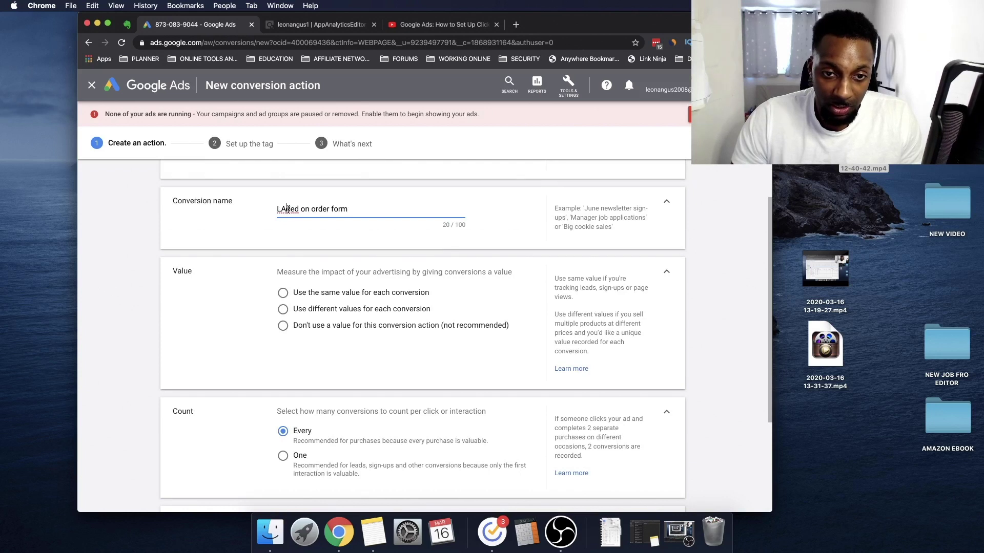
pyautogui.press('Delete')
pyautogui.write('an')
pyautogui.scroll(-2, 385, 313)
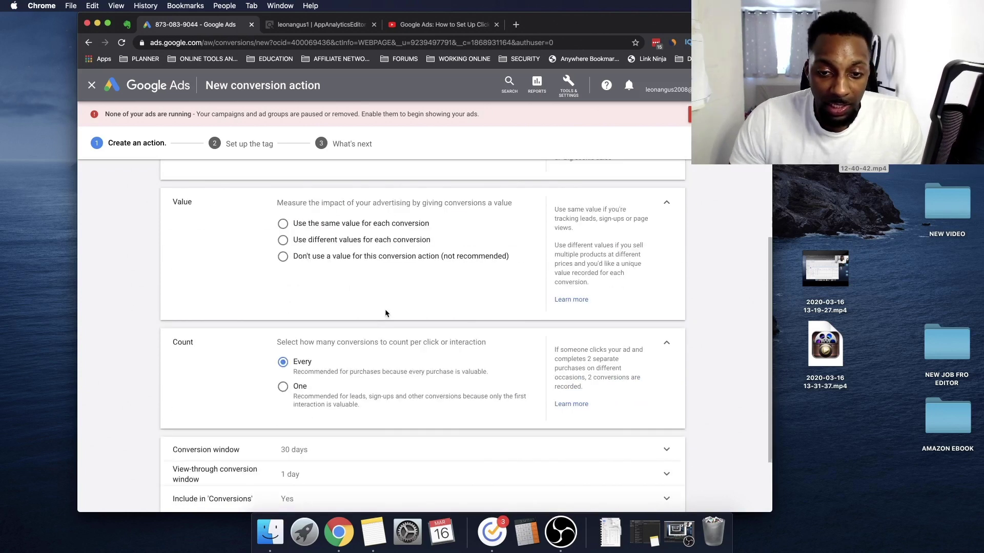
pyautogui.click(307, 226)
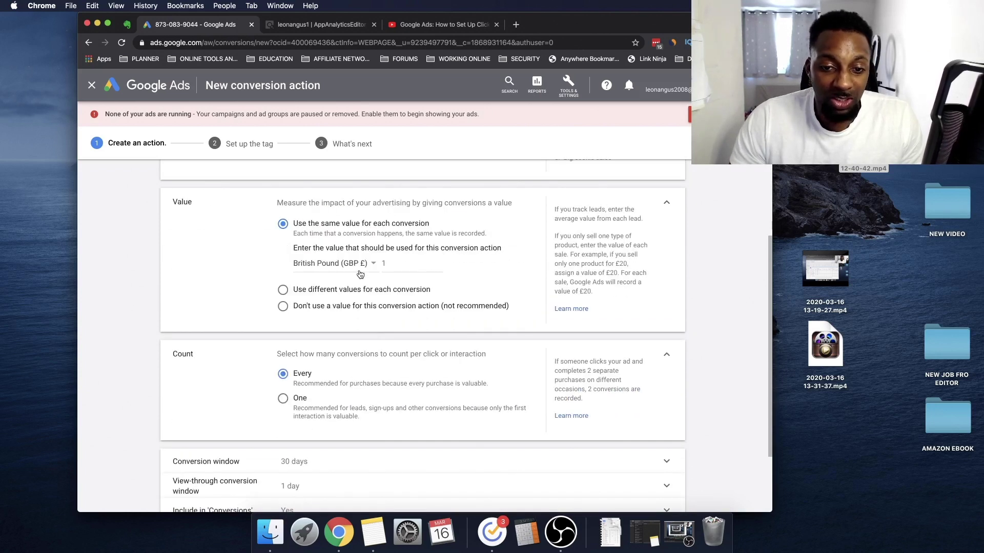
pyautogui.scroll(-1, 354, 278)
pyautogui.click(359, 306)
pyautogui.scroll(-2, 388, 292)
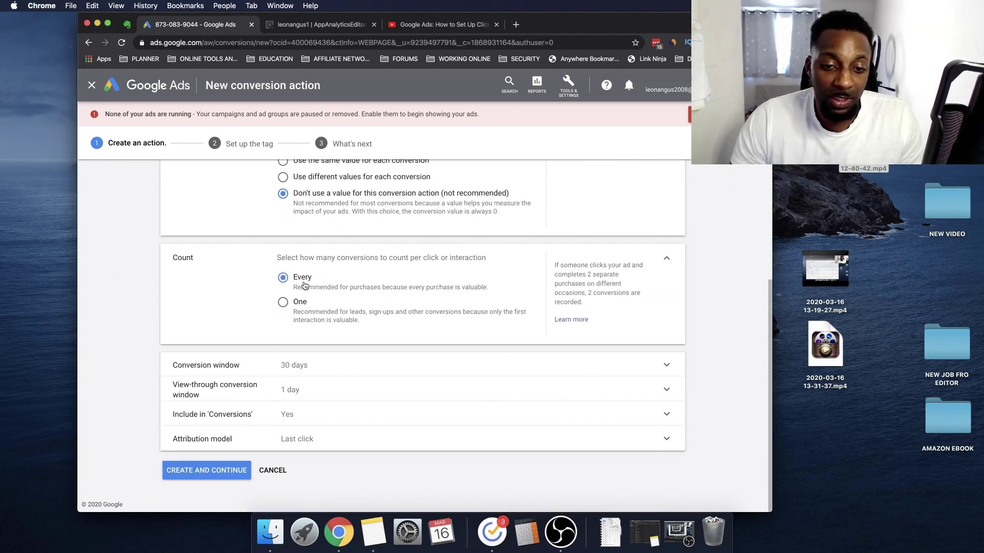
pyautogui.click(301, 302)
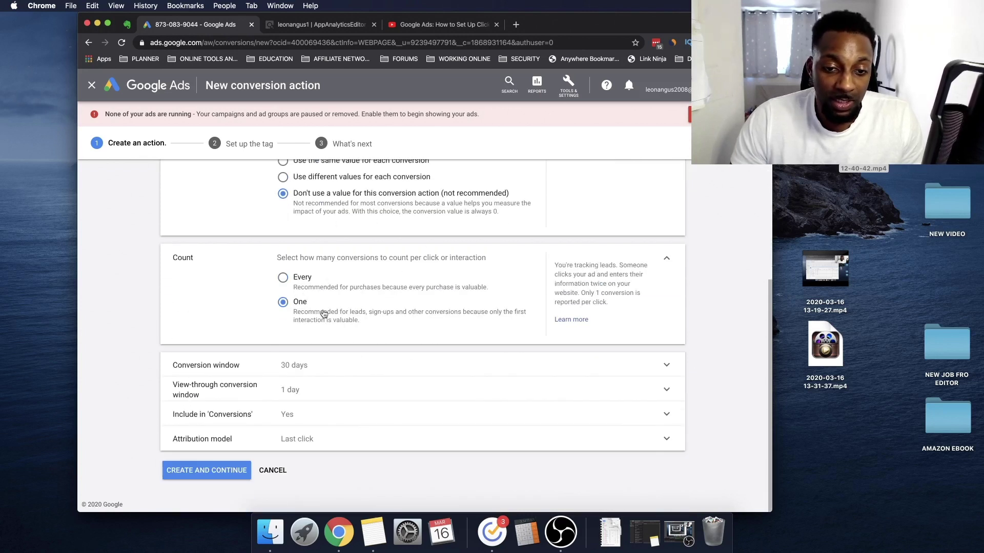
pyautogui.click(217, 469)
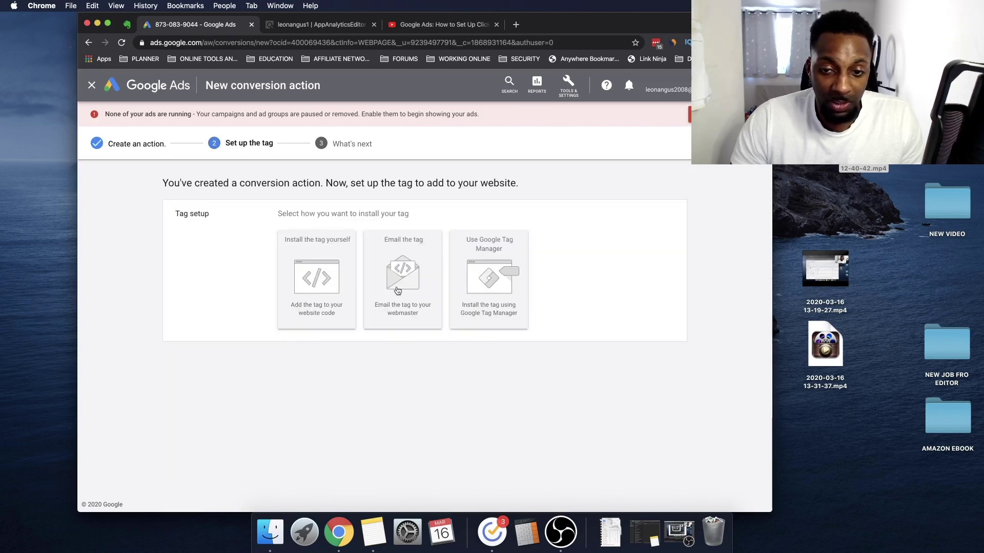
# Copy the Tag Manager conversion label into ClickBank's Page View Label field
pyautogui.click(333, 278)
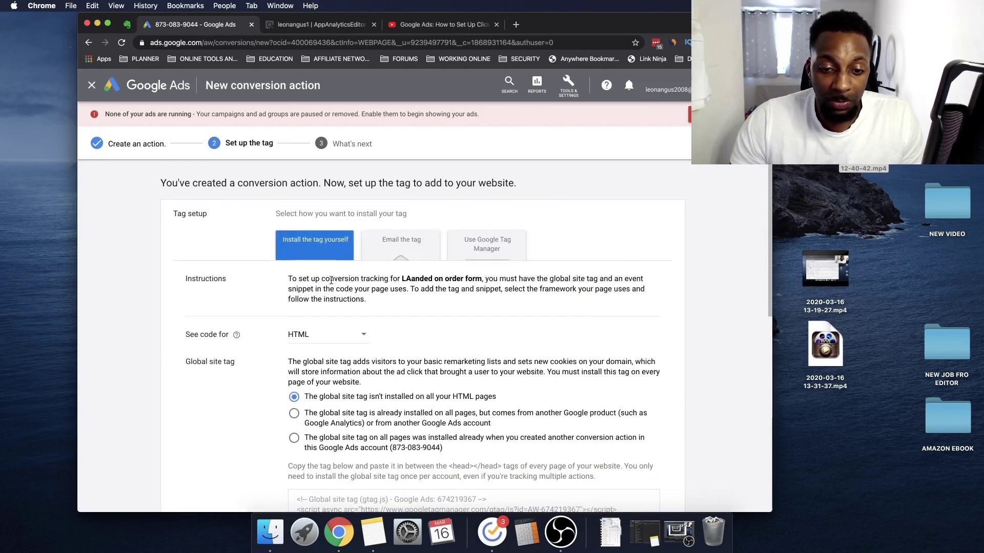
pyautogui.scroll(-3, 439, 257)
pyautogui.scroll(3, 440, 256)
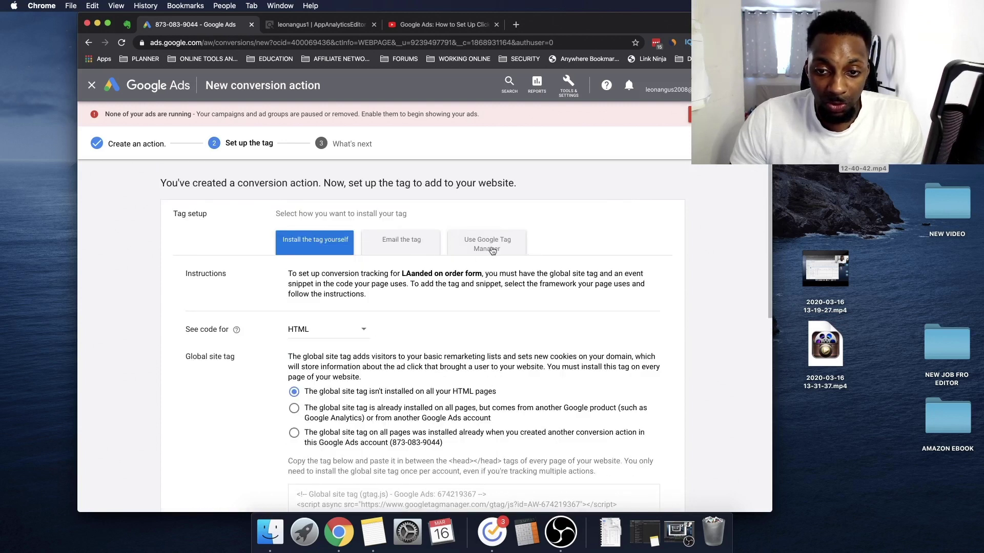
pyautogui.click(492, 250)
pyautogui.moveTo(309, 341); pyautogui.dragTo(410, 343)
pyautogui.press('cmd+c')
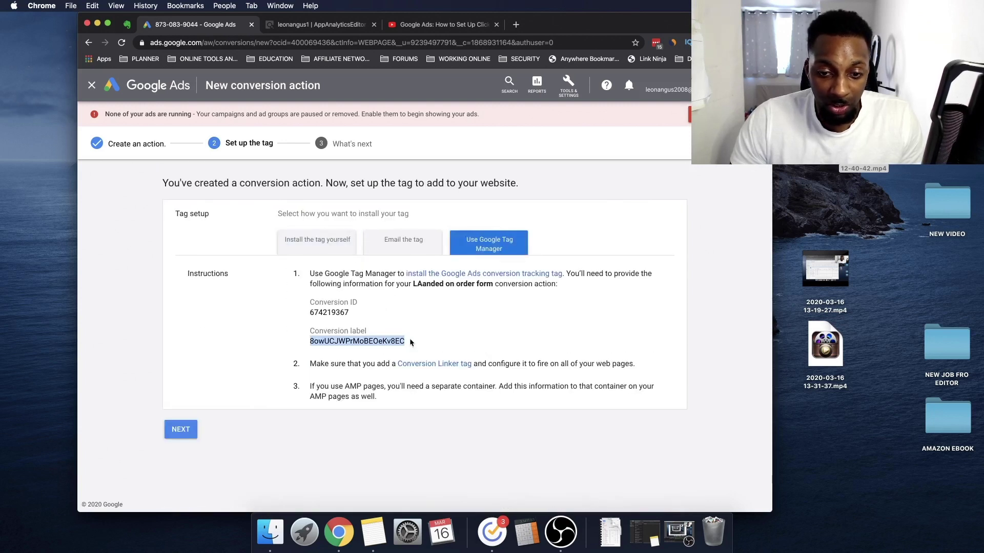
pyautogui.click(335, 25)
pyautogui.click(359, 335)
pyautogui.press('cmd+v')
# Save the new tracking code, then edit the first AdWords code to also fire on Order Form
pyautogui.click(149, 429)
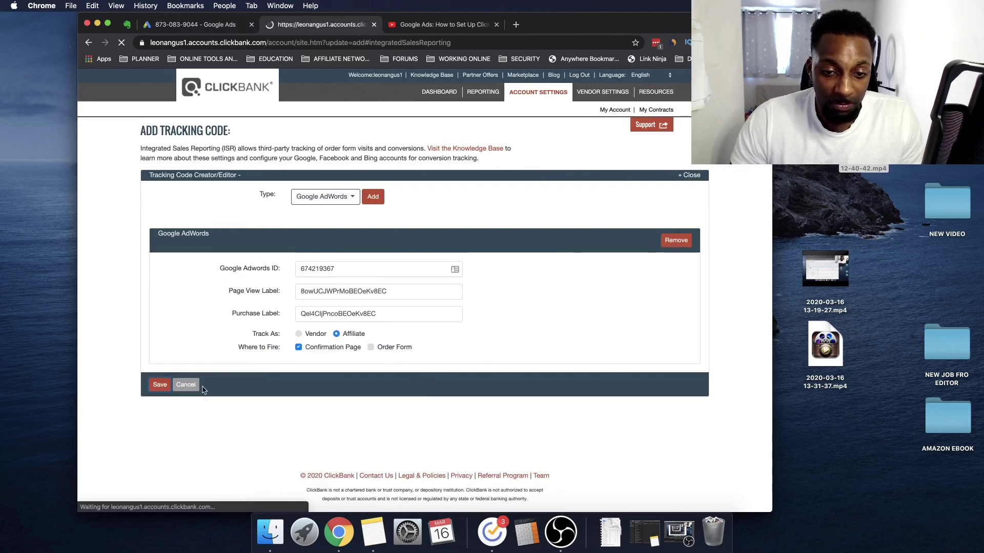
pyautogui.scroll(2, 323, 338)
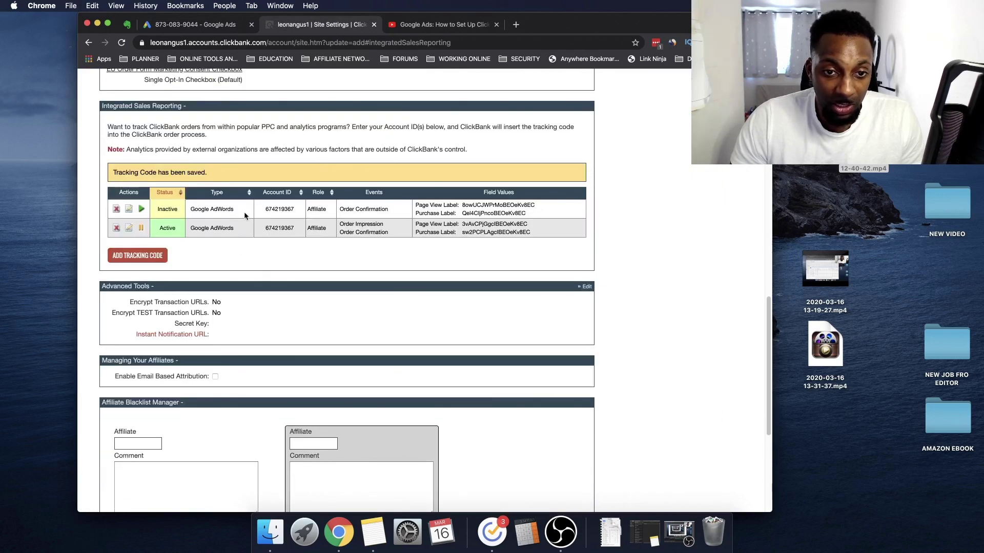
pyautogui.click(129, 209)
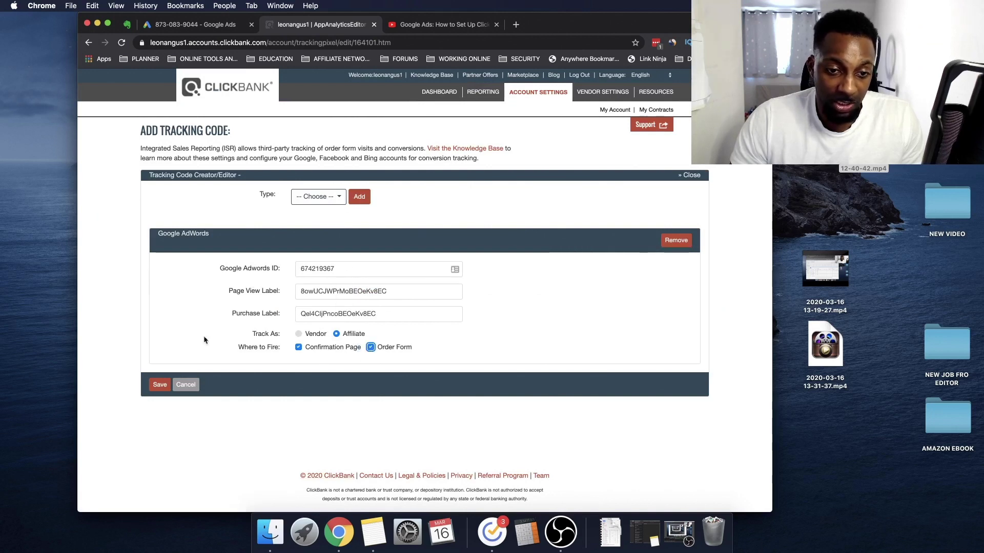
pyautogui.moveTo(237, 291); pyautogui.dragTo(299, 284)
pyautogui.moveTo(250, 313); pyautogui.dragTo(313, 314)
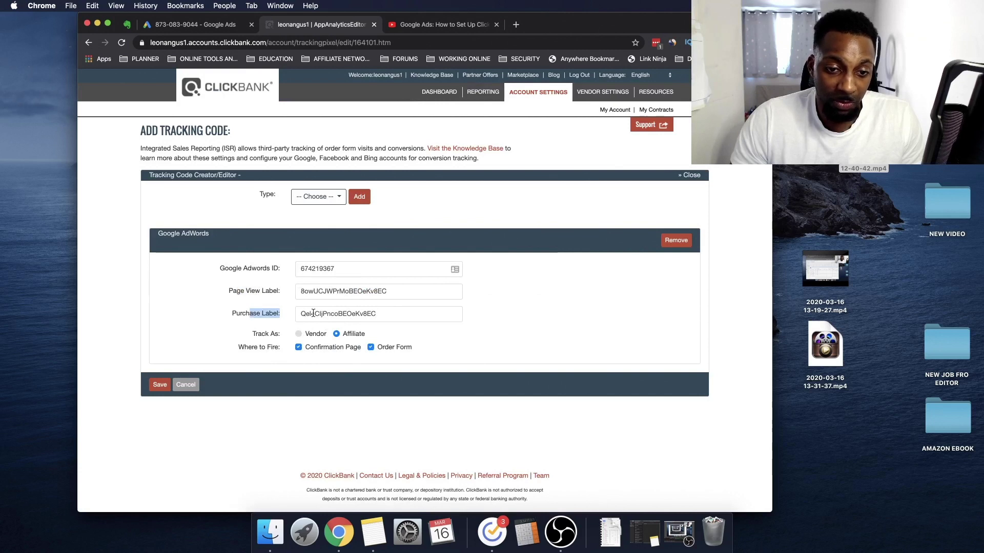
pyautogui.click(160, 384)
# Activate the remaining inactive AdWords tracking code
pyautogui.scroll(-1, 301, 419)
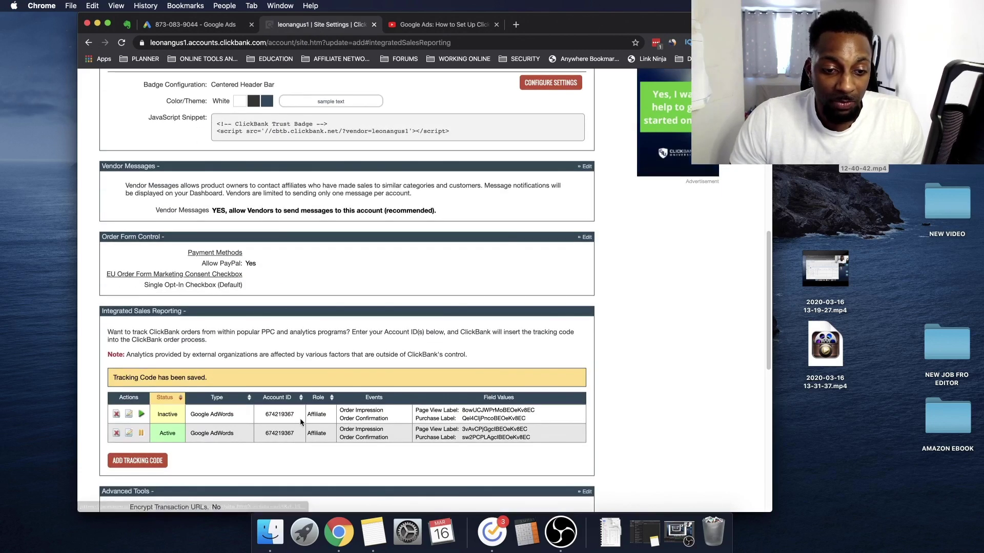
pyautogui.click(142, 415)
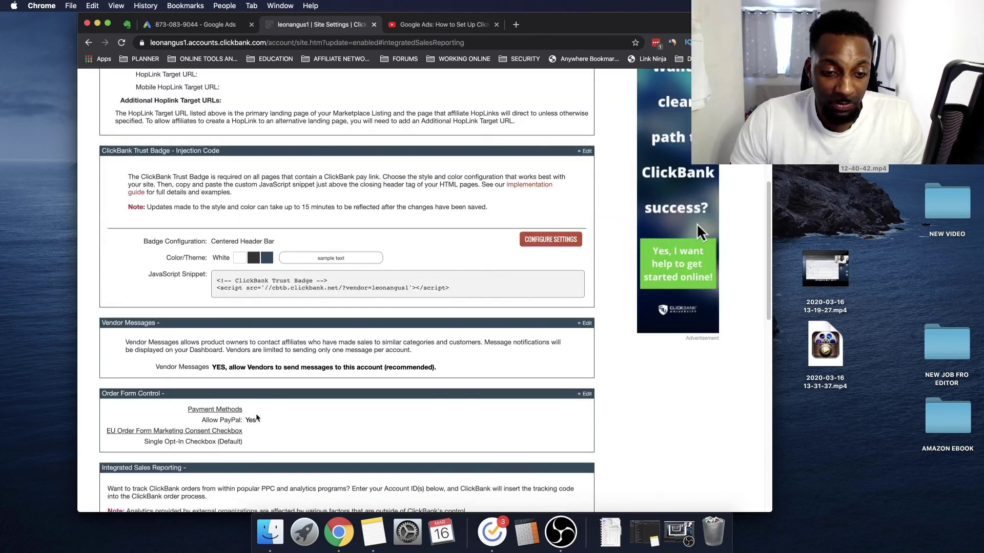
pyautogui.moveTo(191, 128); pyautogui.dragTo(468, 129)
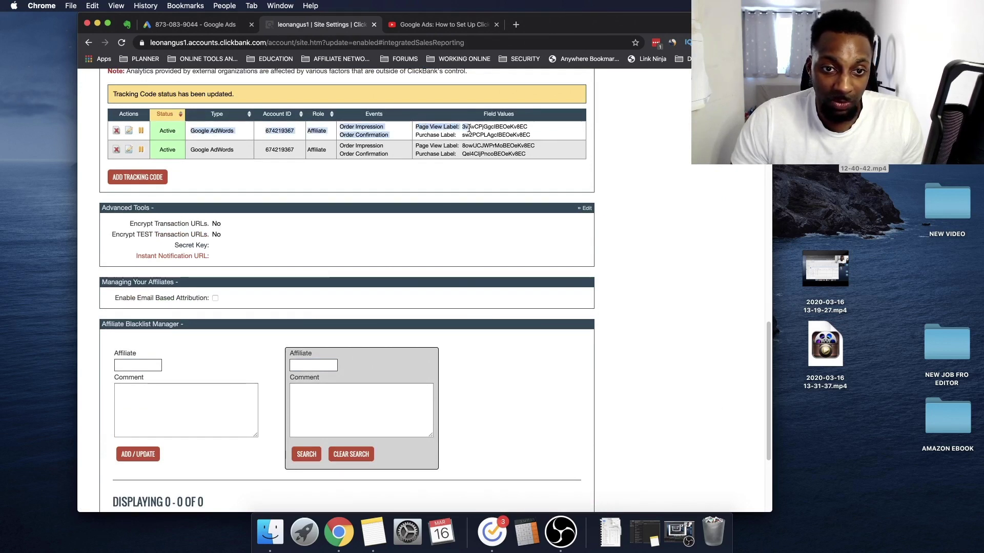
pyautogui.scroll(5, 250, 163)
# Open the Google Ads conversion actions list and check the Unverified status
pyautogui.click(224, 26)
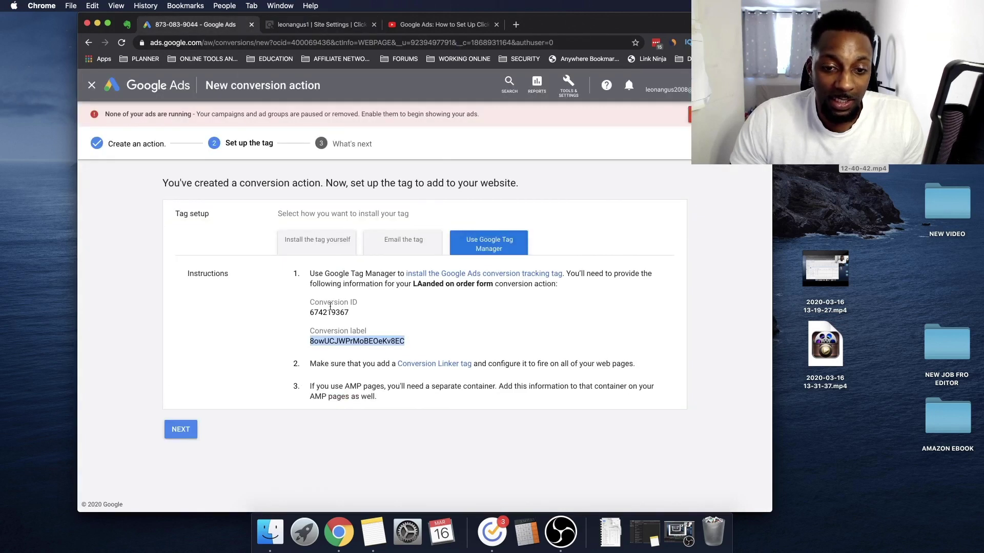
pyautogui.click(568, 85)
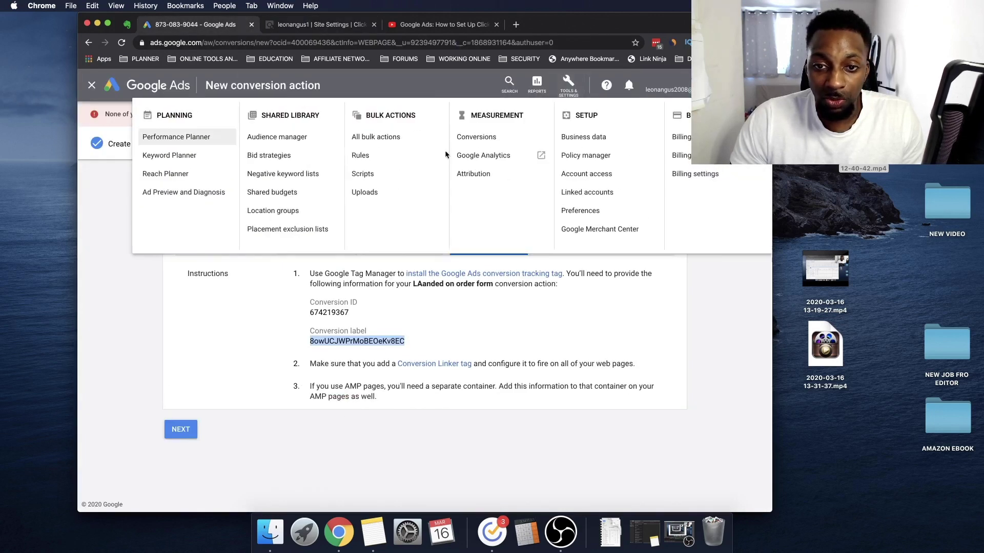
pyautogui.click(507, 155)
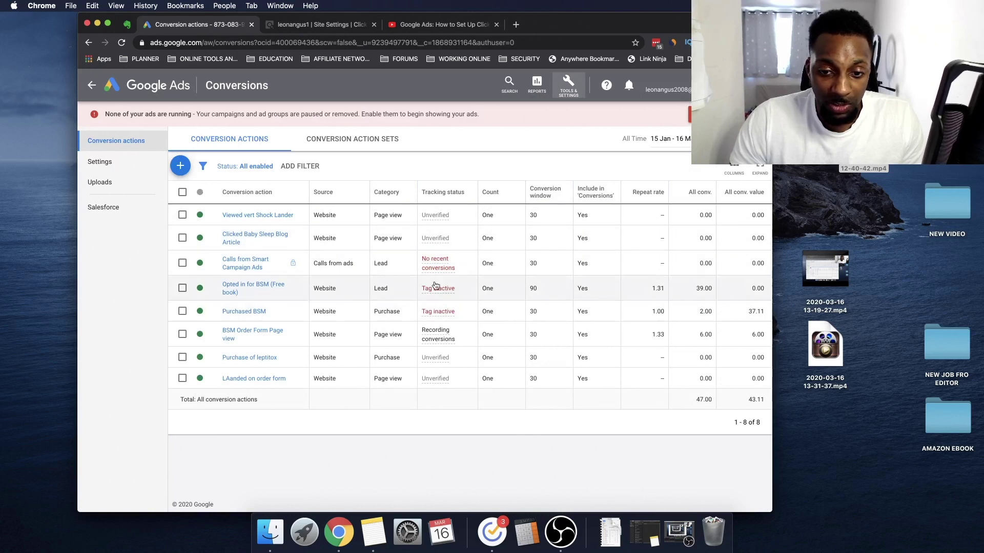
pyautogui.moveTo(423, 360); pyautogui.dragTo(438, 380)
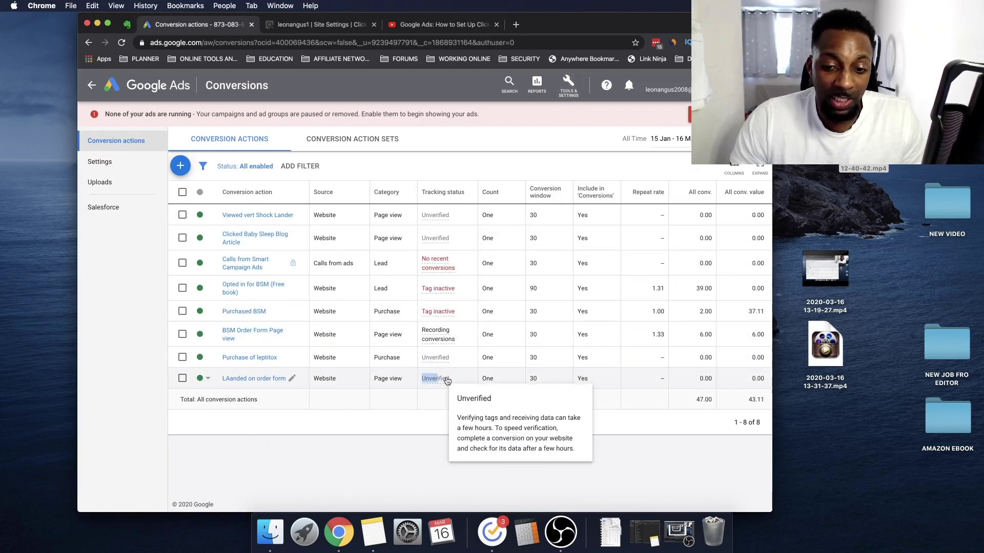
# Set 'LAanded on order form' and 'Purchase of leptitox' to Removed, then go back to the overview
pyautogui.click(209, 379)
pyautogui.click(209, 401)
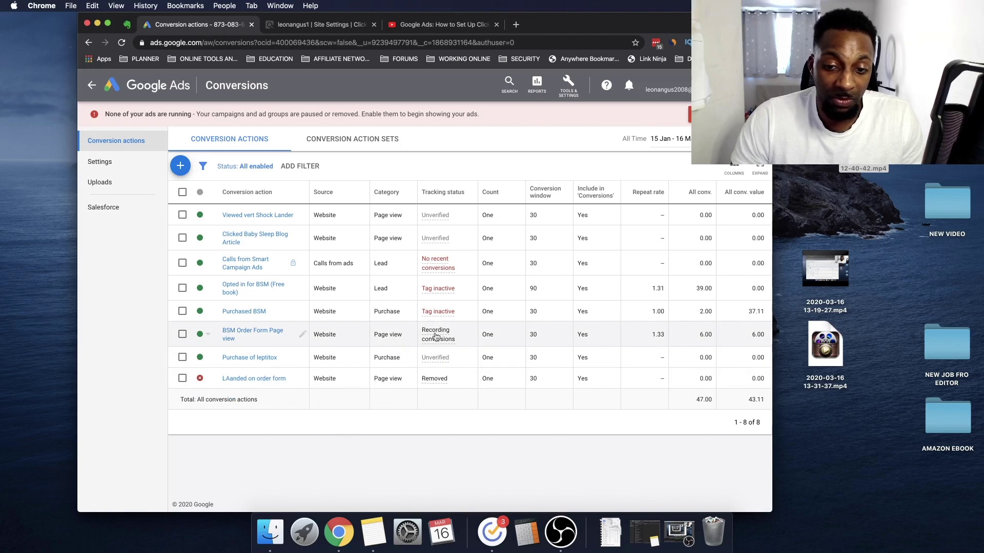
pyautogui.click(206, 357)
pyautogui.click(215, 379)
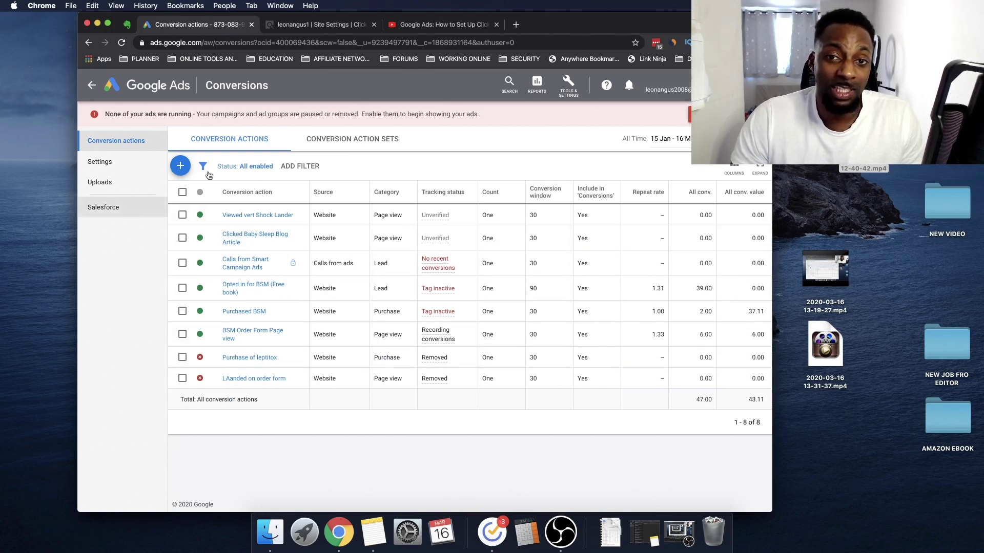
pyautogui.click(92, 85)
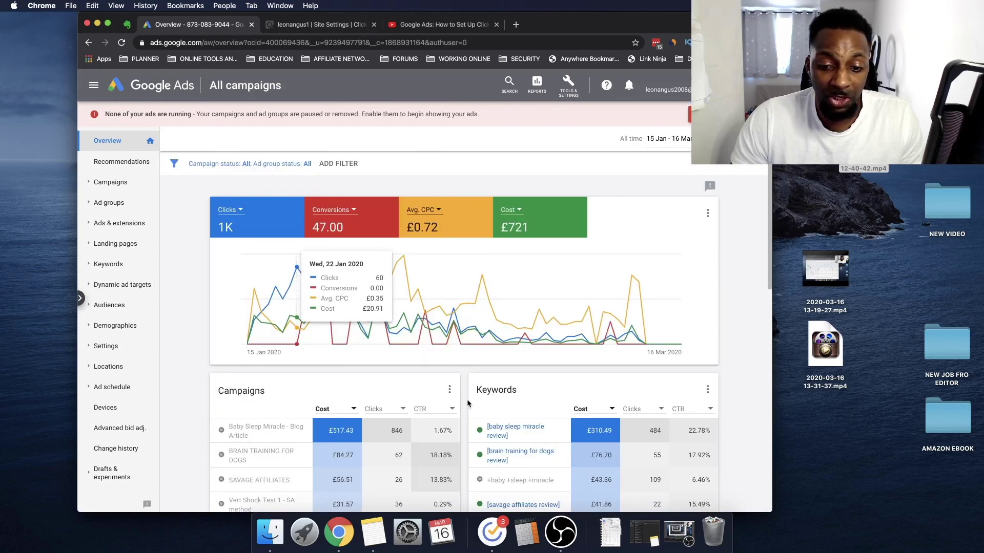
# Switch to the Google Ads tab, closing the campaign panel and account menu
pyautogui.scroll(-5, 466, 399)
pyautogui.scroll(3, 279, 391)
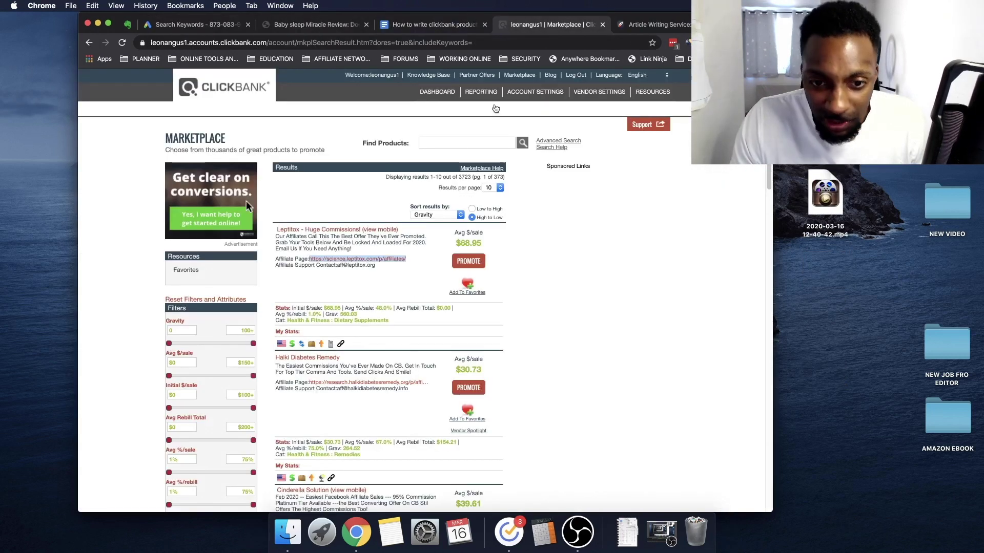
pyautogui.hotkey('ctrl', 'Tab')
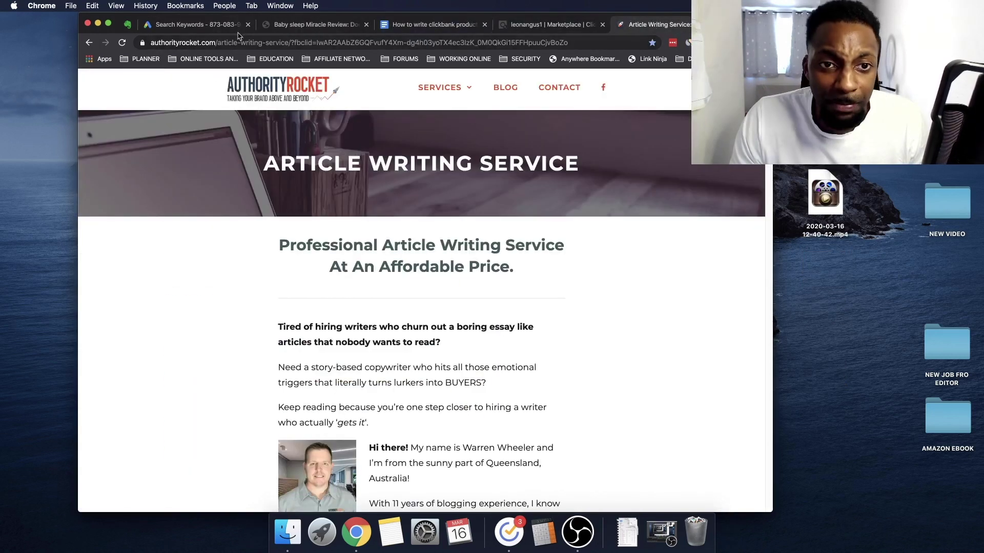
pyautogui.hotkey('ctrl', 'Tab')
pyautogui.click(274, 199)
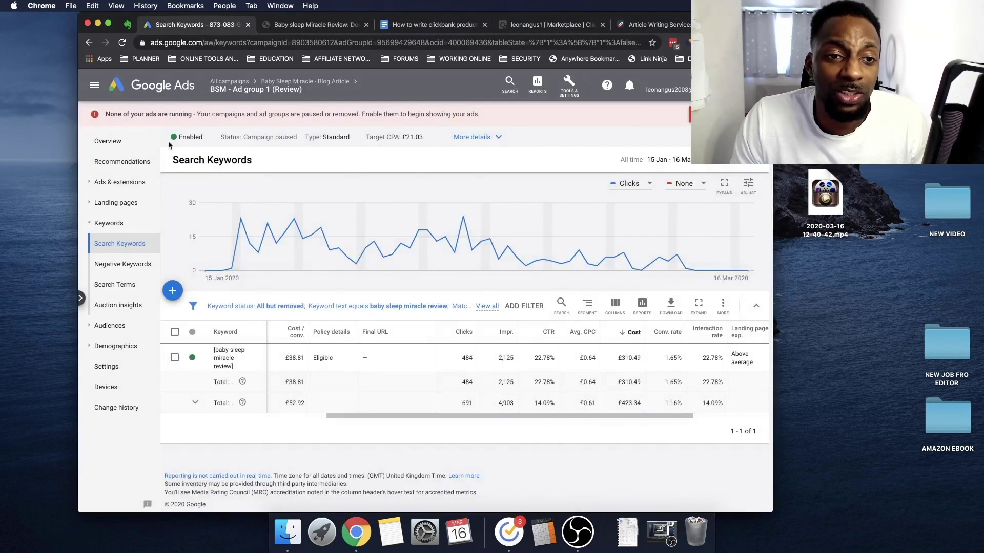
pyautogui.click(671, 89)
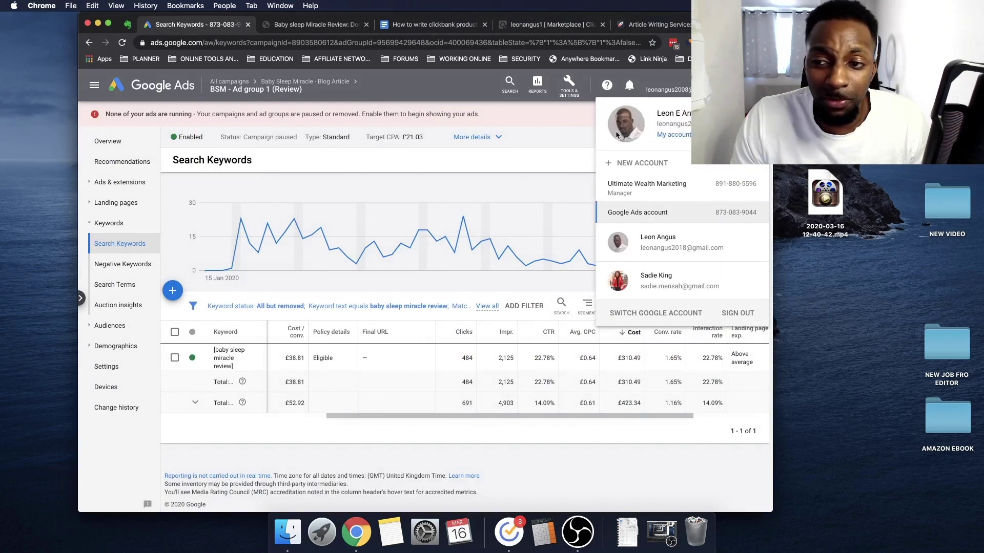
pyautogui.rightClick(545, 142)
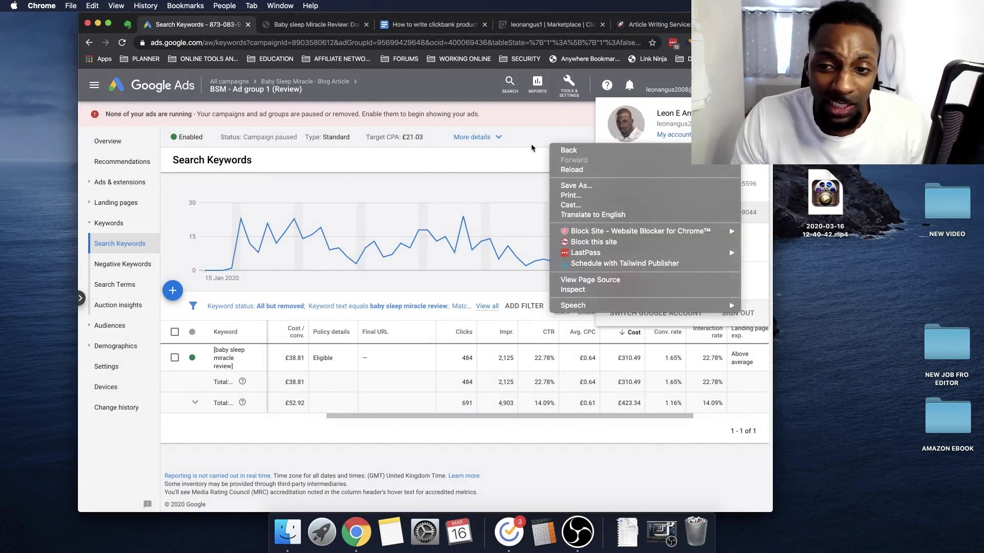
pyautogui.press('Escape')
pyautogui.click(427, 138)
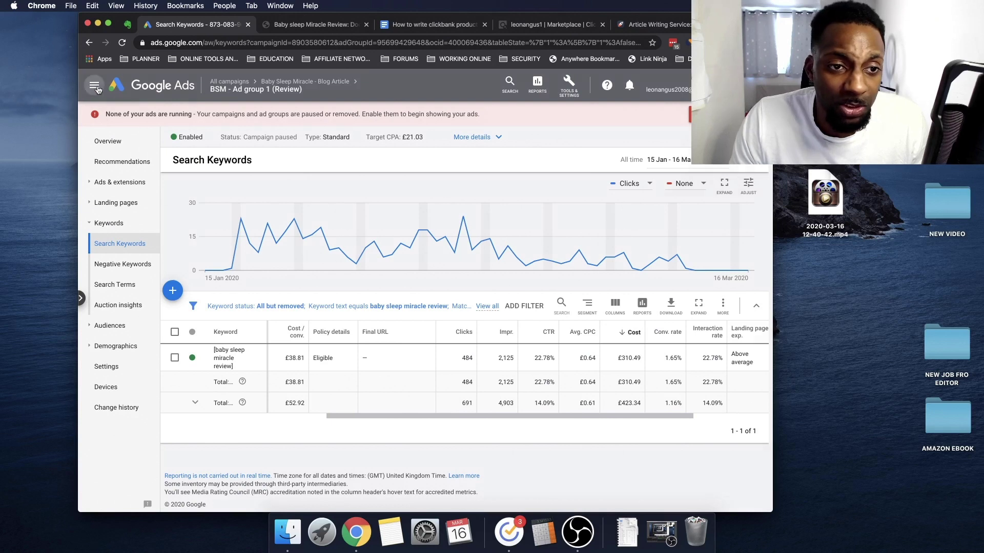
# Navigate to All campaigns and show the Campaigns list of five paused campaigns
pyautogui.click(94, 85)
pyautogui.click(227, 130)
pyautogui.click(229, 82)
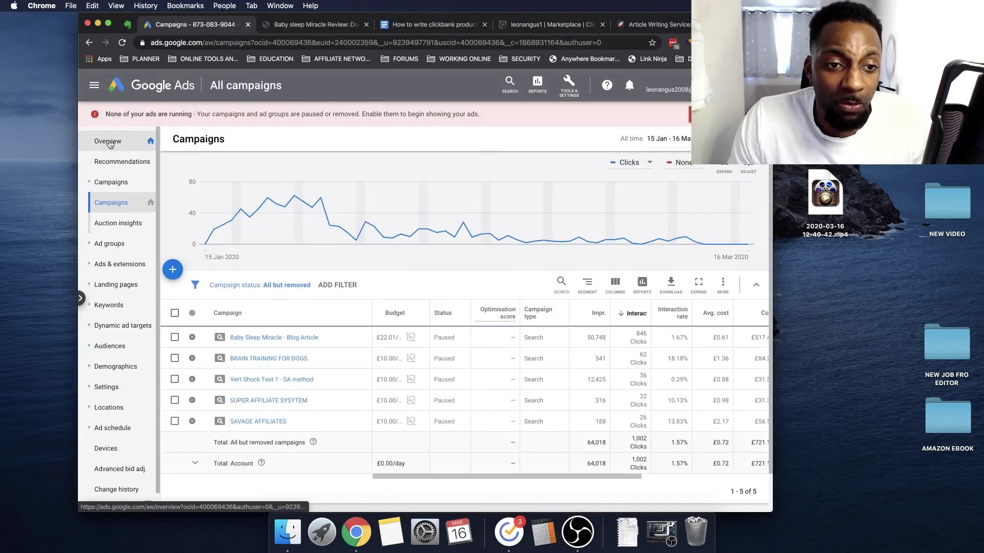
pyautogui.click(151, 145)
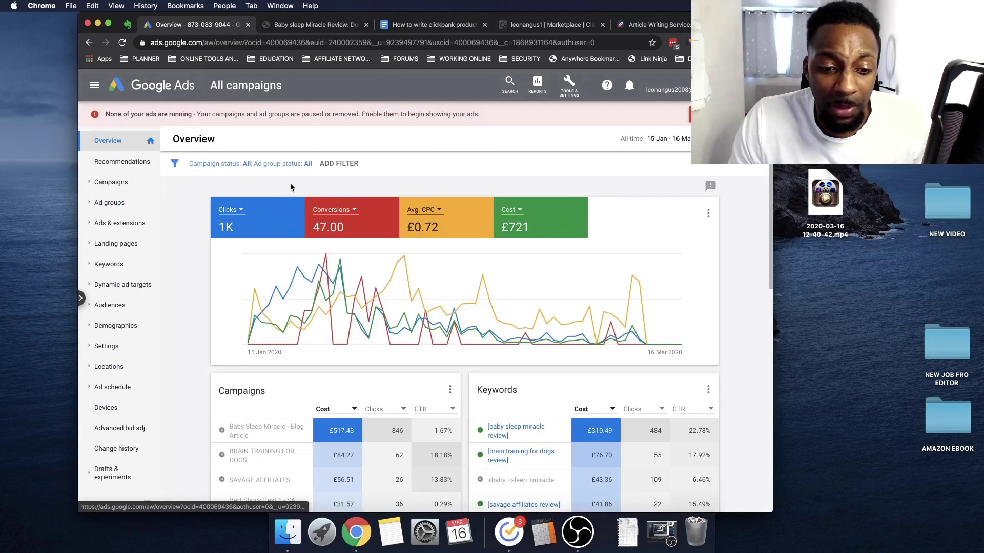
pyautogui.click(123, 183)
pyautogui.scroll(-2, 253, 229)
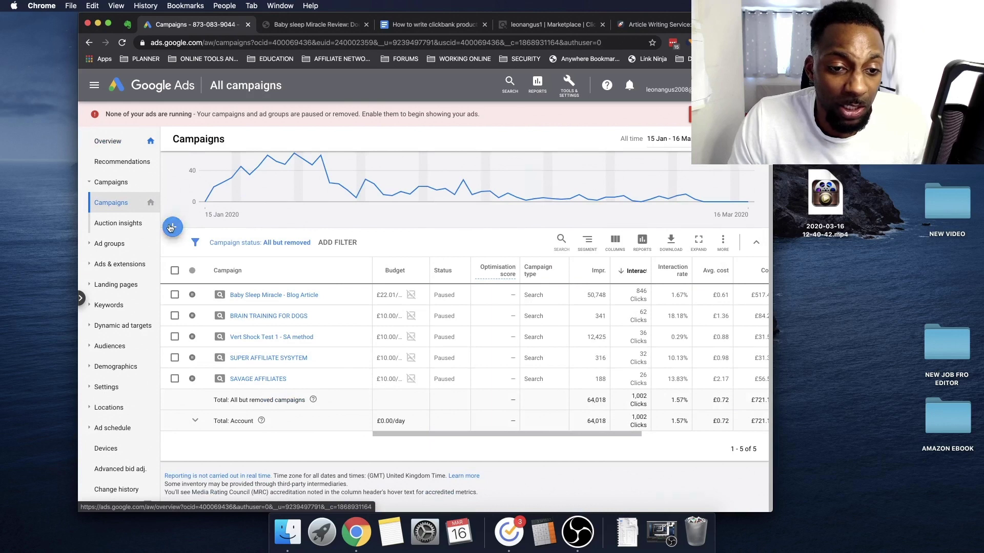
# Create a new campaign with the Website traffic goal and Search type, continuing to its settings
pyautogui.click(171, 228)
pyautogui.click(307, 262)
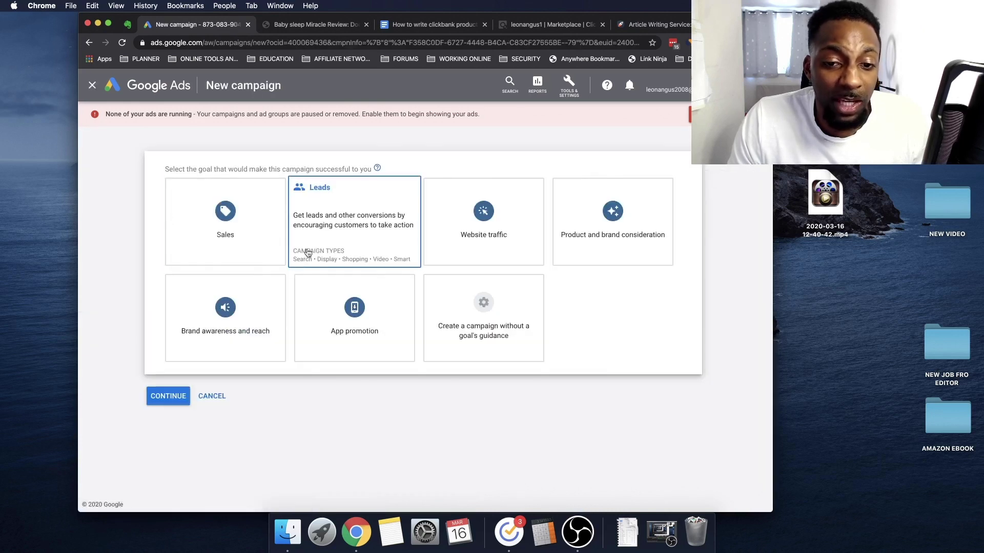
pyautogui.click(496, 241)
pyautogui.click(496, 241)
pyautogui.scroll(-2, 491, 243)
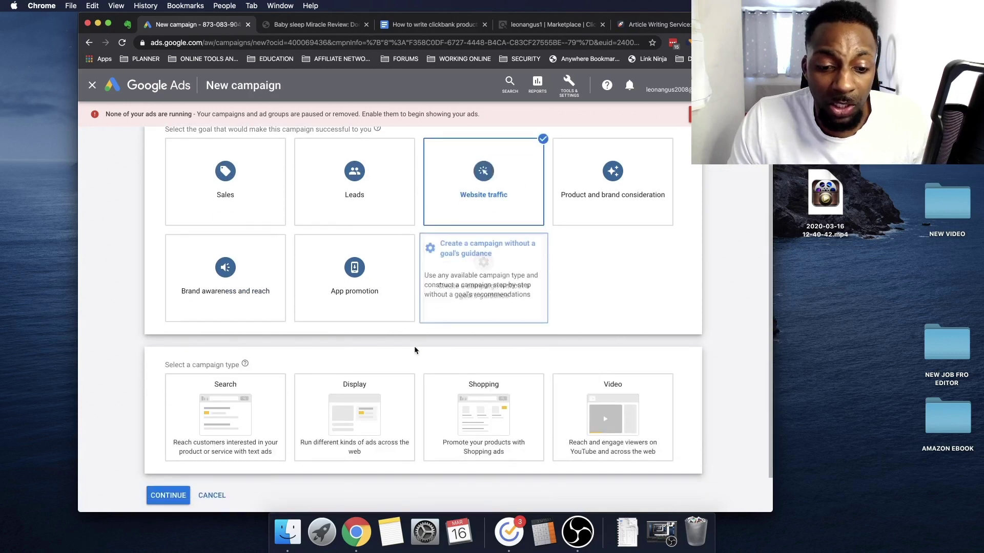
pyautogui.click(226, 383)
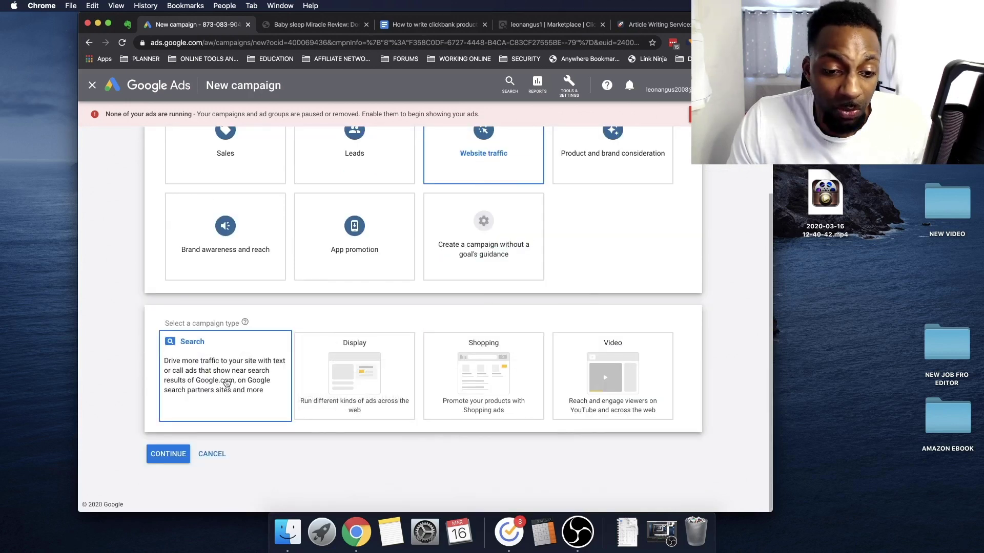
pyautogui.click(229, 382)
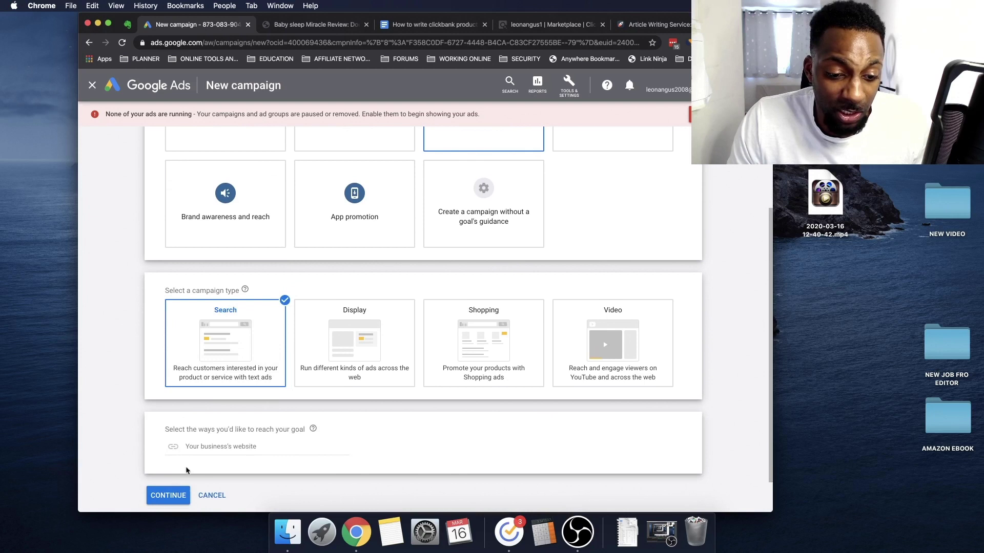
pyautogui.click(197, 454)
pyautogui.click(168, 495)
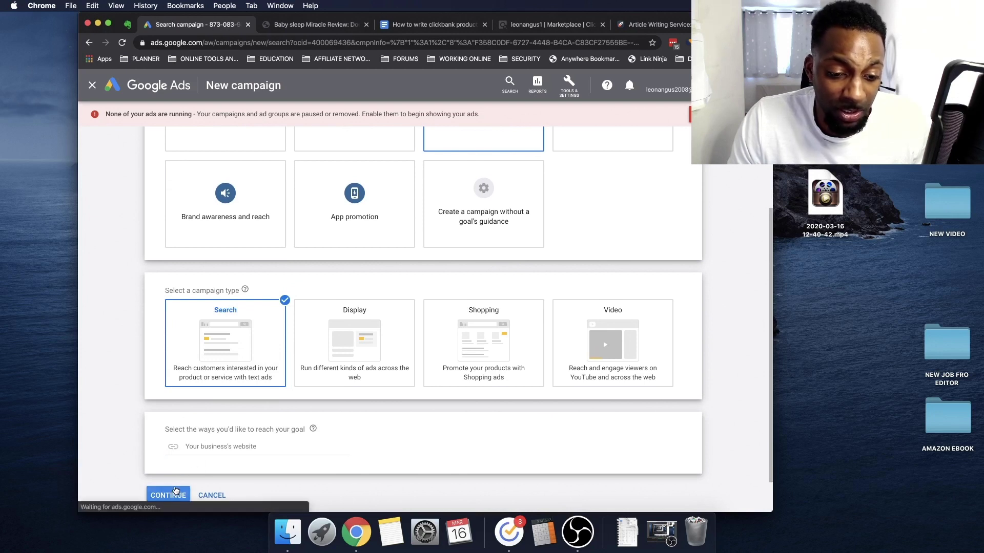
pyautogui.scroll(-2, 364, 377)
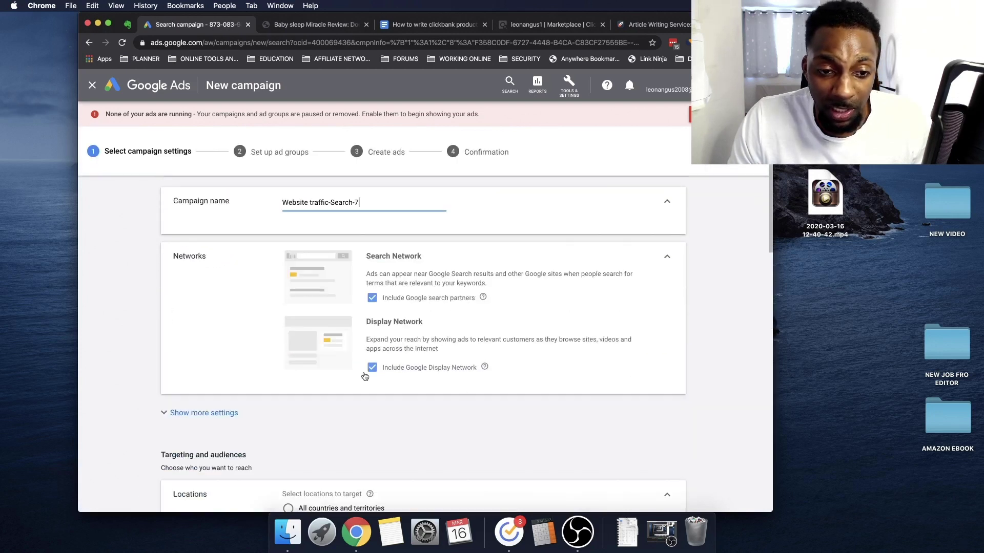
# Rename the campaign to 'LEPTITOX'
pyautogui.tripleClick(364, 200)
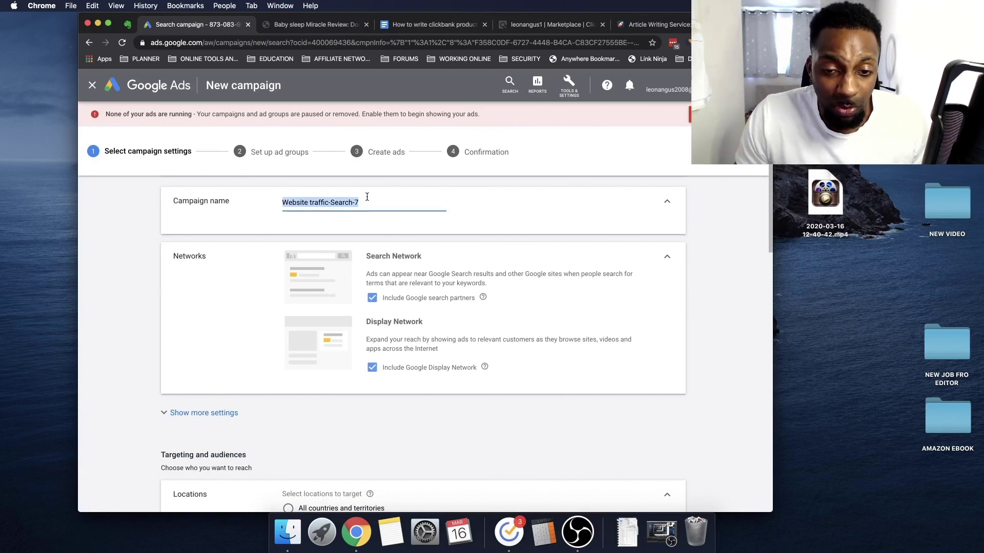
pyautogui.write('TEST')
pyautogui.press('BackSpace')
pyautogui.press('BackSpace')
pyautogui.press('BackSpace')
pyautogui.press('BackSpace')
pyautogui.write('LEPTI')
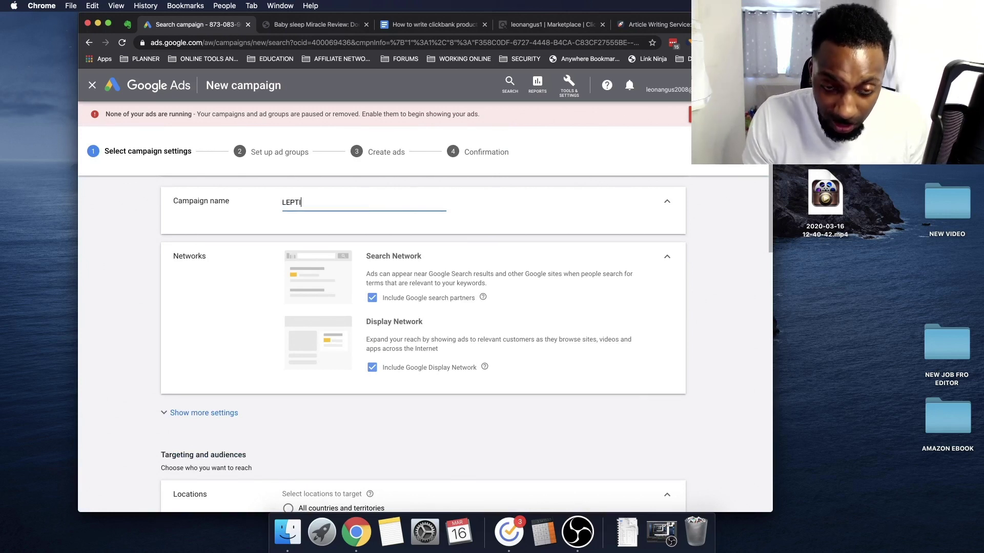
pyautogui.write('TOX')
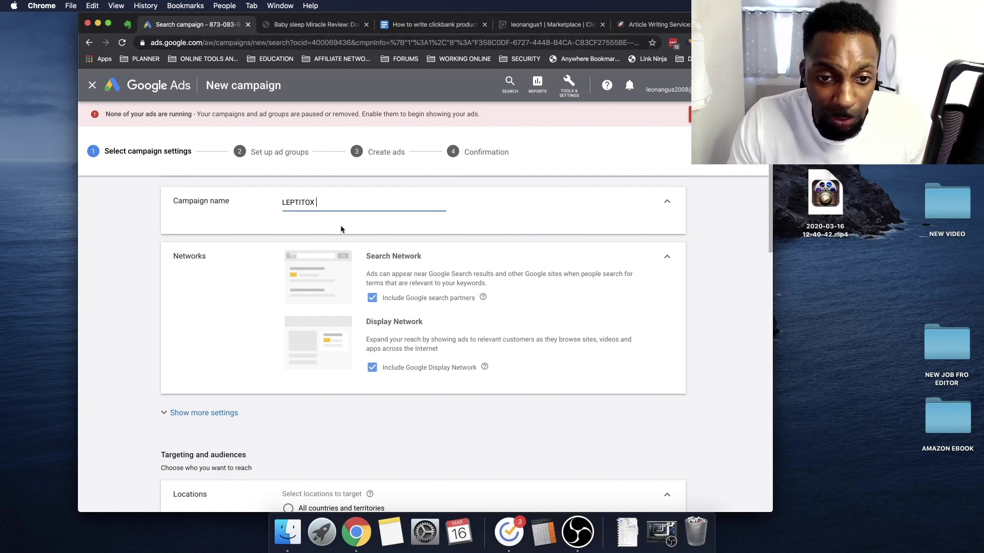
pyautogui.click(423, 248)
pyautogui.scroll(-3, 409, 297)
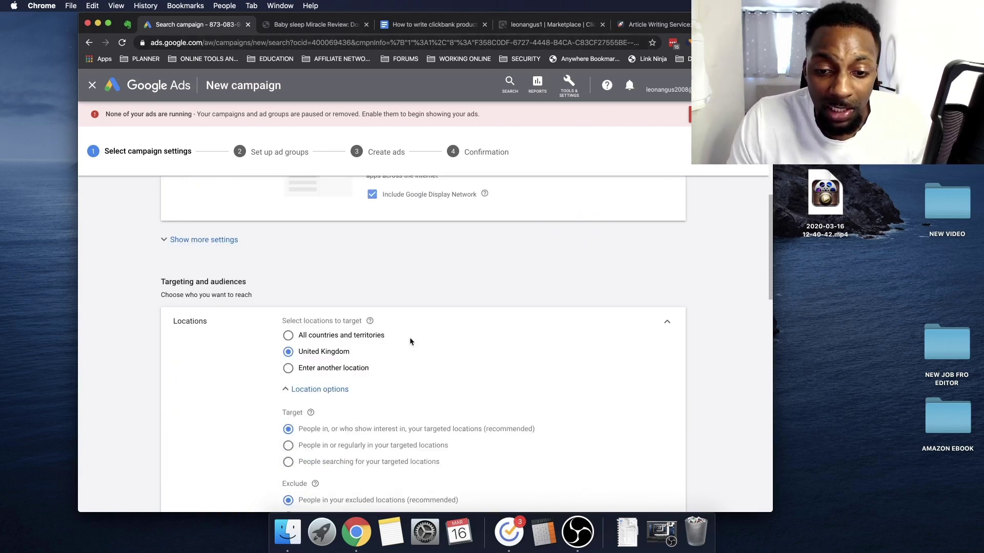
pyautogui.scroll(2, 409, 340)
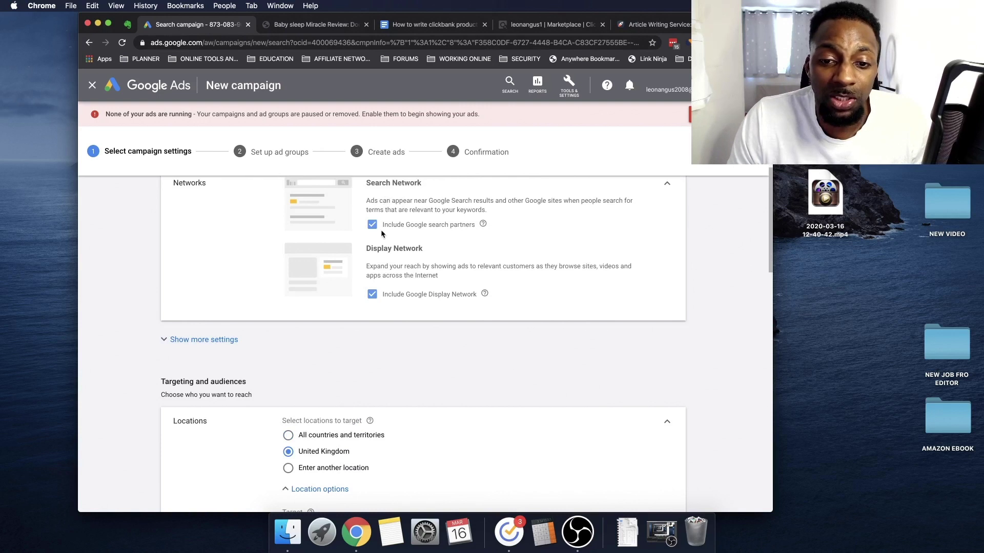
# Uncheck Include Google Display Network, keeping only the Search Network with partners
pyautogui.moveTo(450, 209); pyautogui.dragTo(597, 197)
pyautogui.click(483, 207)
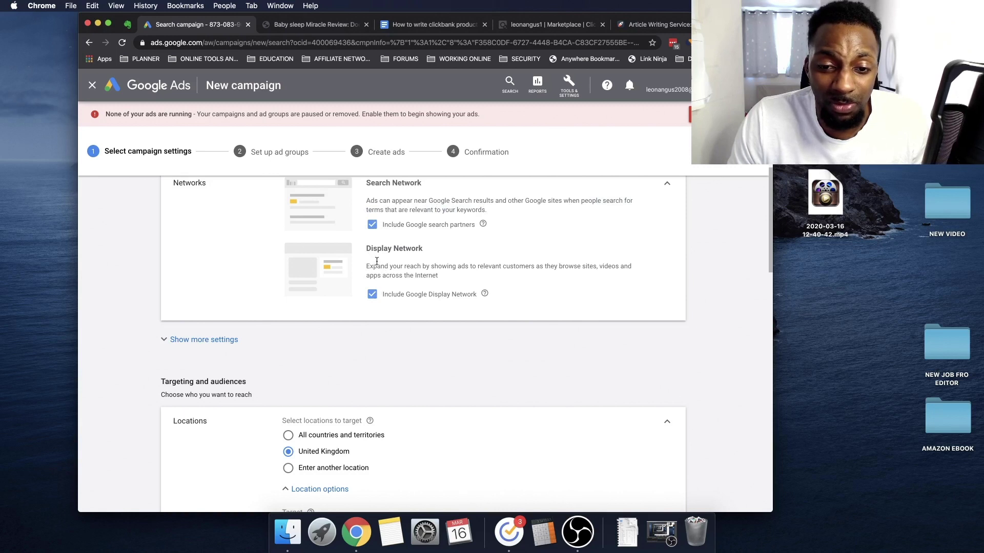
pyautogui.click(374, 297)
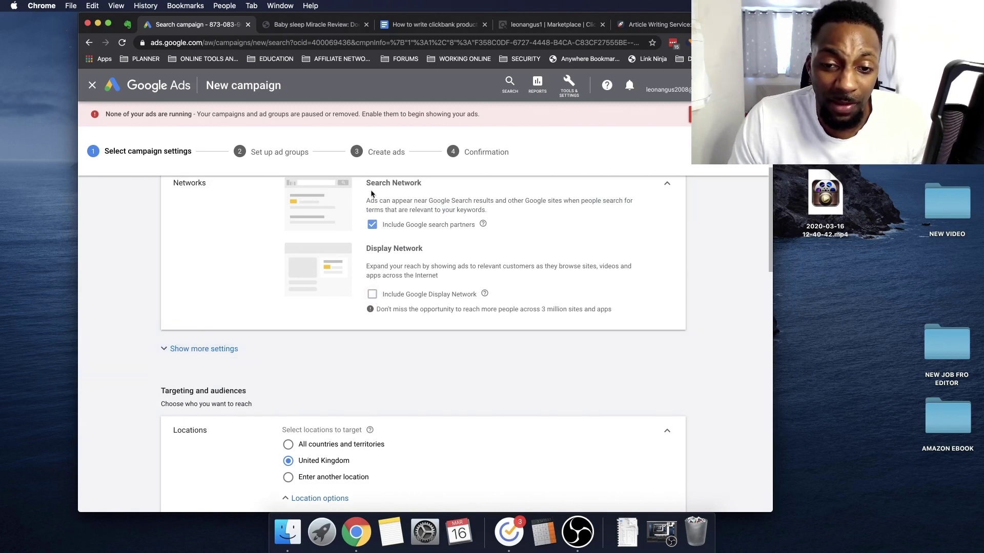
pyautogui.moveTo(367, 180); pyautogui.dragTo(457, 193)
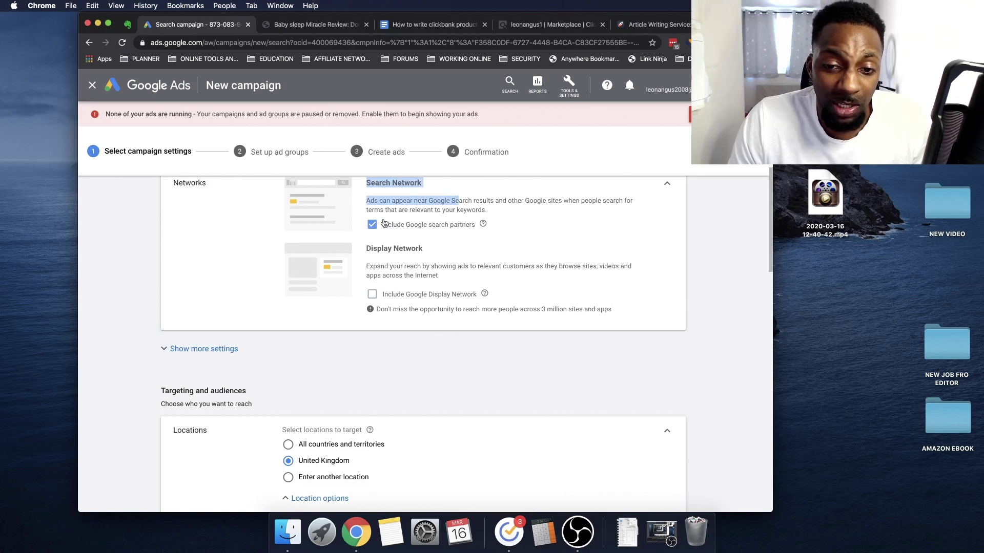
pyautogui.click(415, 204)
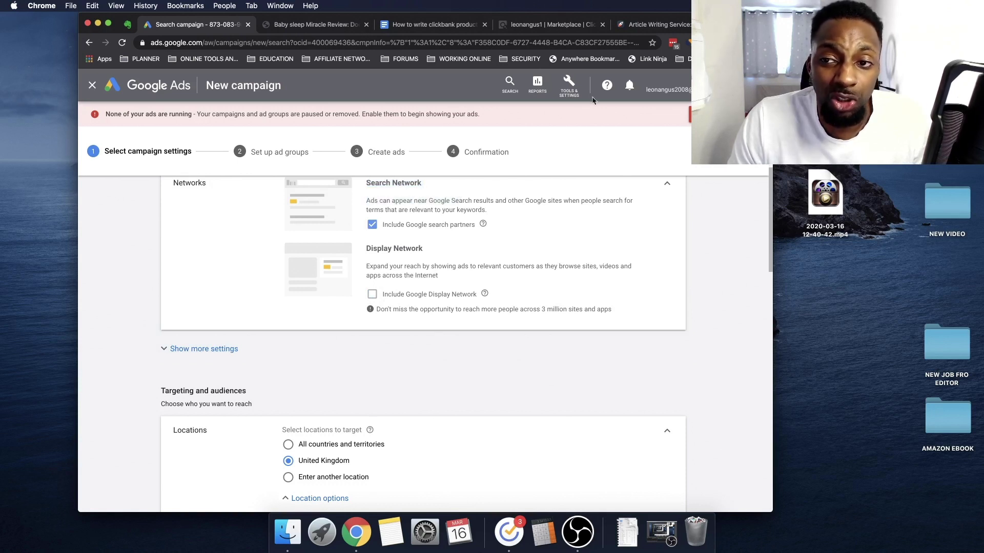
pyautogui.click(660, 26)
# Open youtube.com in a new tab and search for 'franklin hatchett'
pyautogui.press('super+t')
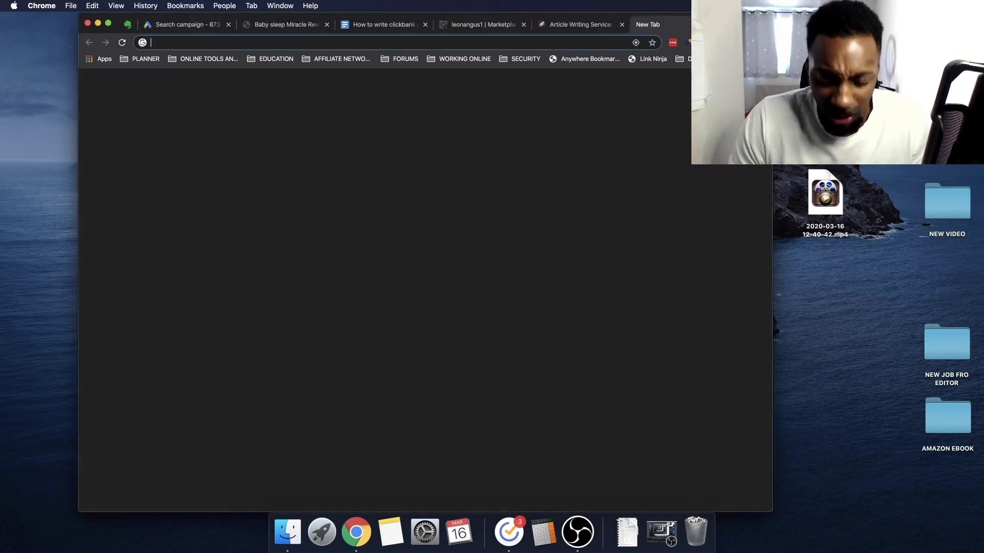
pyautogui.write('youtube.com')
pyautogui.press('Return')
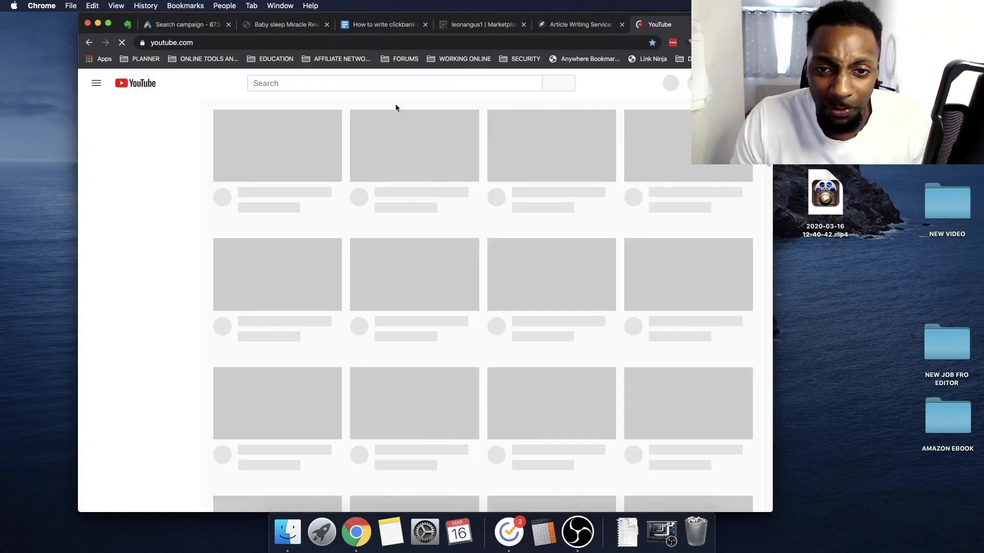
pyautogui.click(380, 87)
pyautogui.write('savage')
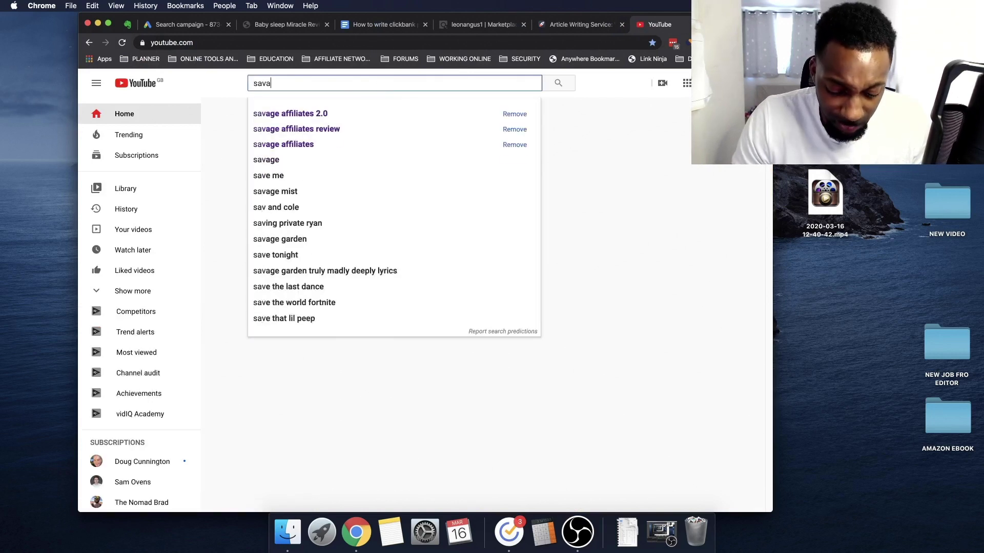
pyautogui.press('Down')
pyautogui.press('Down')
pyautogui.press('Down')
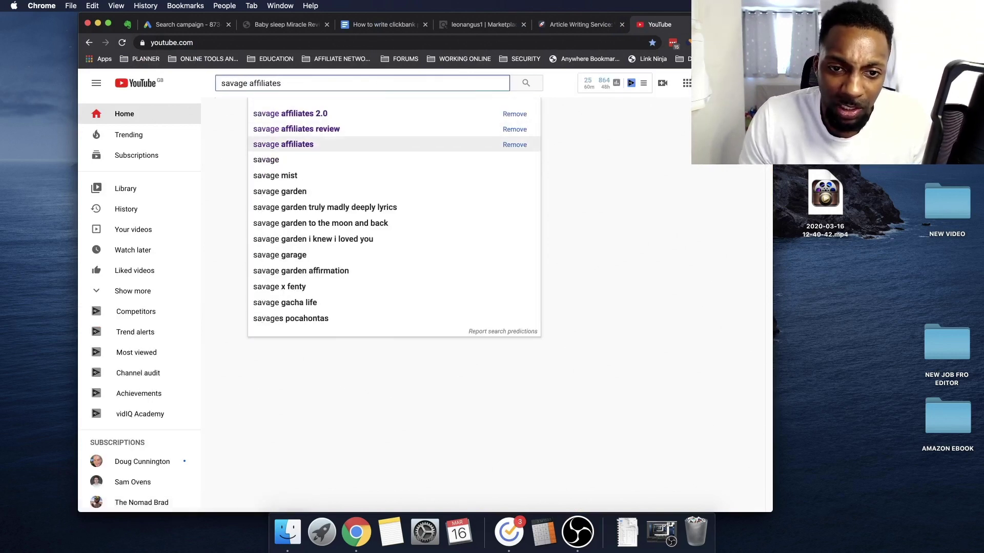
pyautogui.hotkey('alt', 'shift', 'Left')
pyautogui.hotkey('alt', 'shift', 'Left')
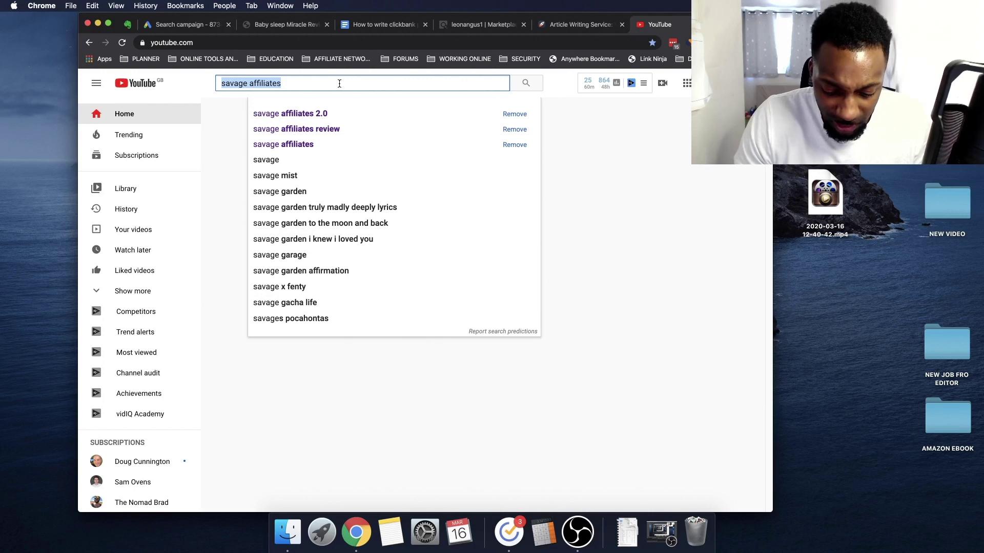
pyautogui.write('fra')
pyautogui.press('Down')
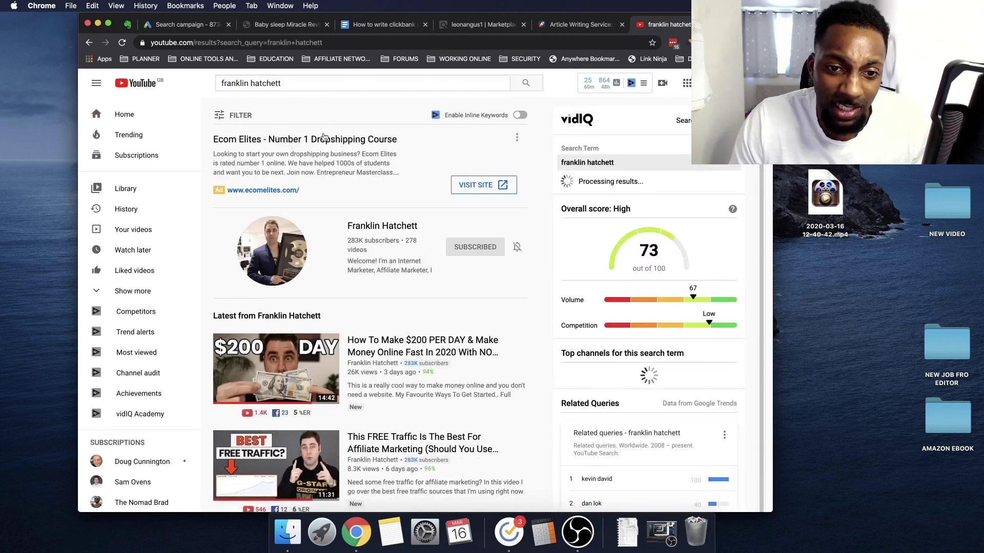
# Visit the advertiser's site from the ad, close it, and return to the Google Ads campaign
pyautogui.hotkey('ctrl', 'Tab')
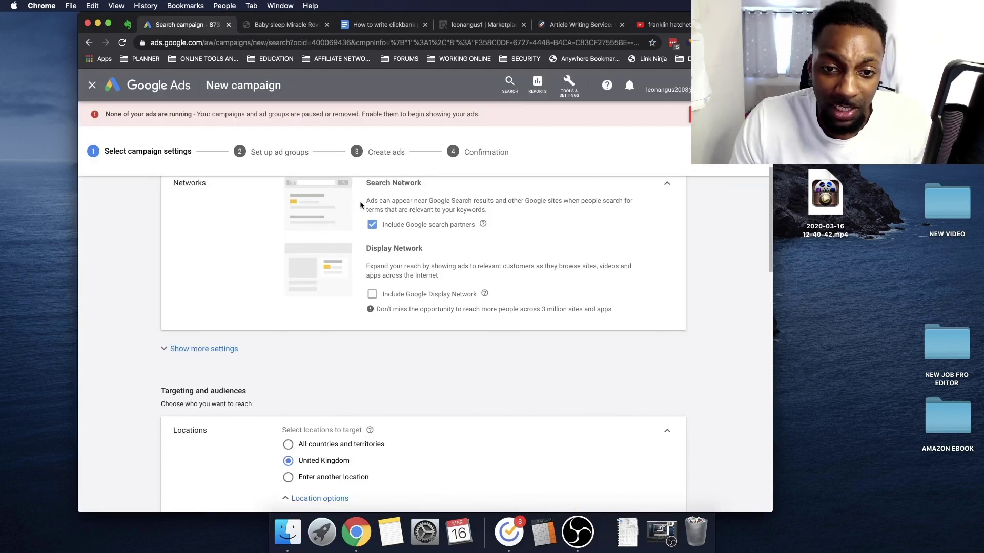
pyautogui.click(644, 25)
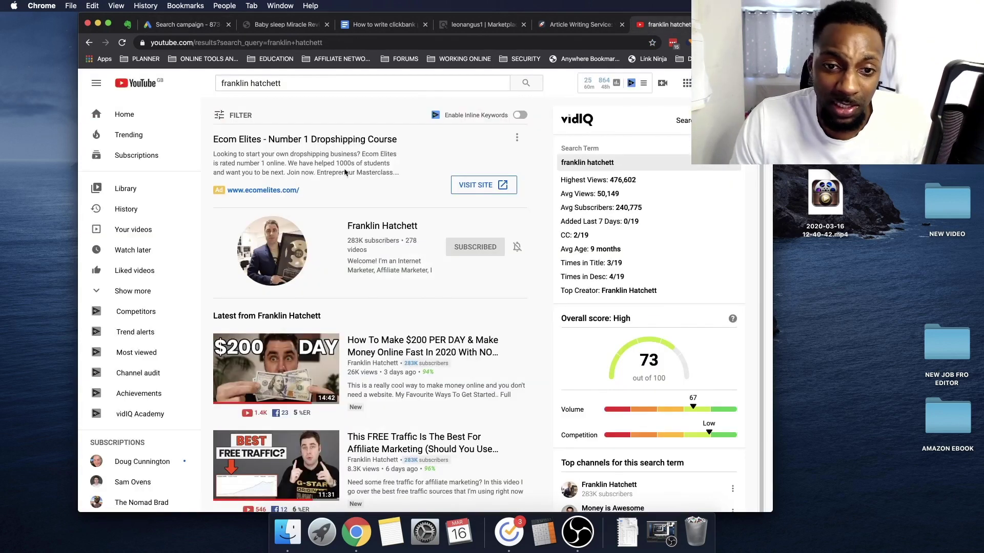
pyautogui.click(477, 185)
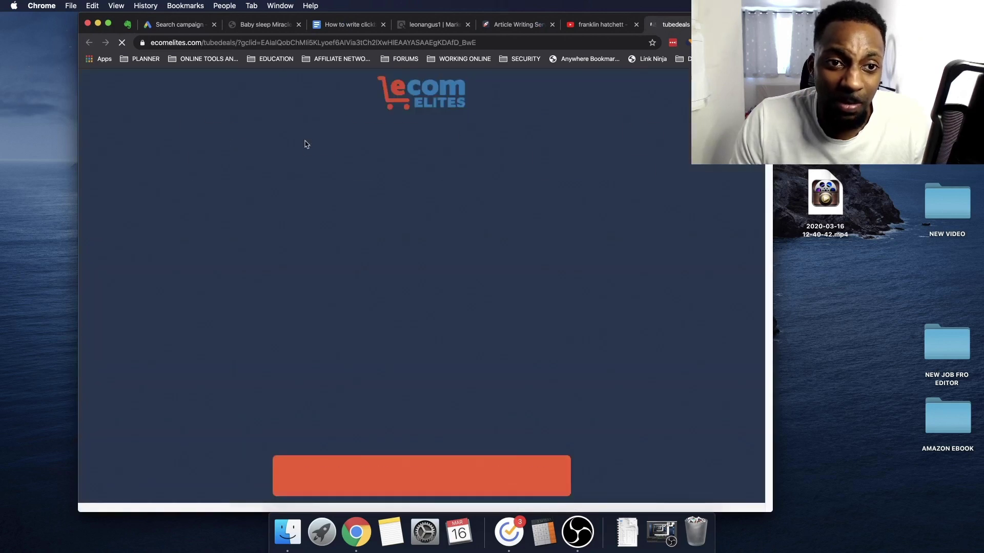
pyautogui.press('super+w')
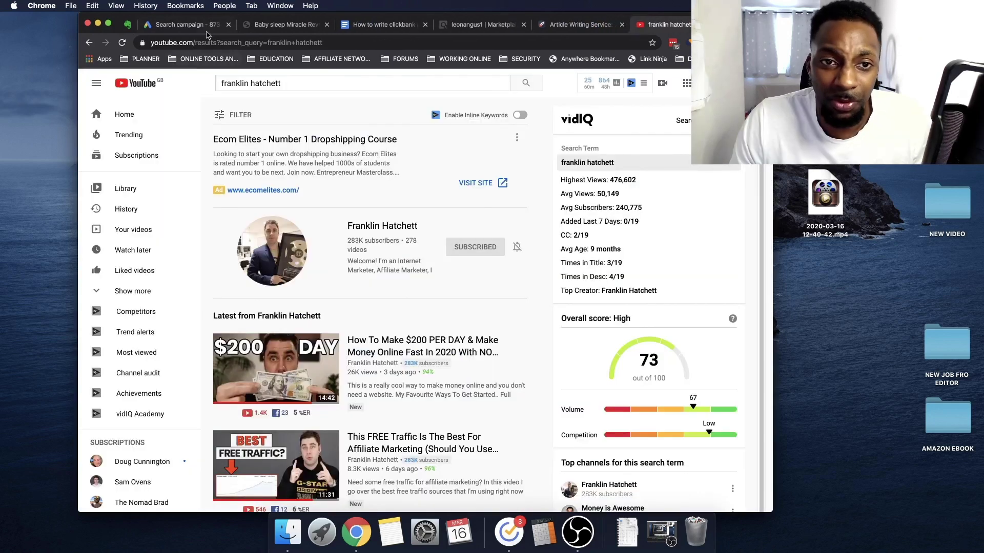
pyautogui.press('super+3')
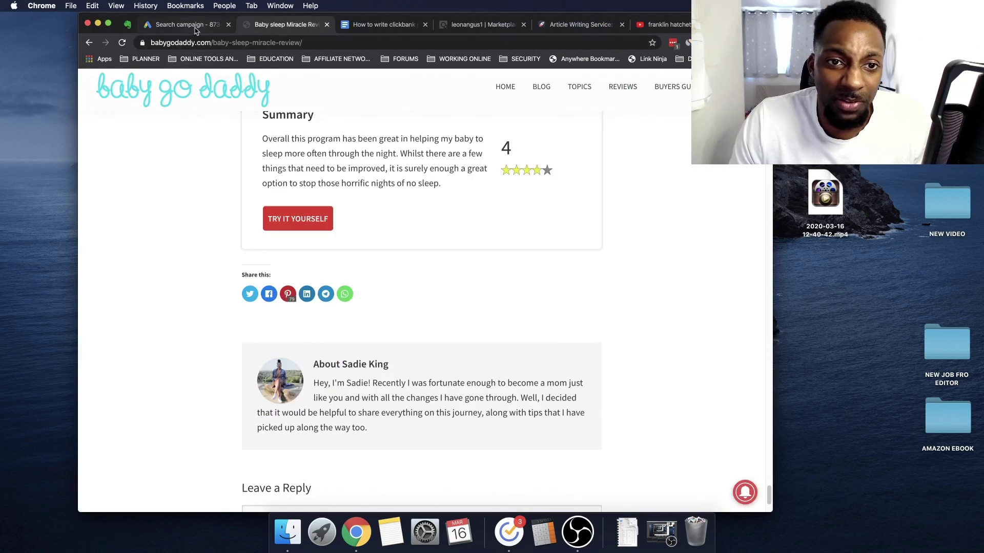
pyautogui.click(203, 31)
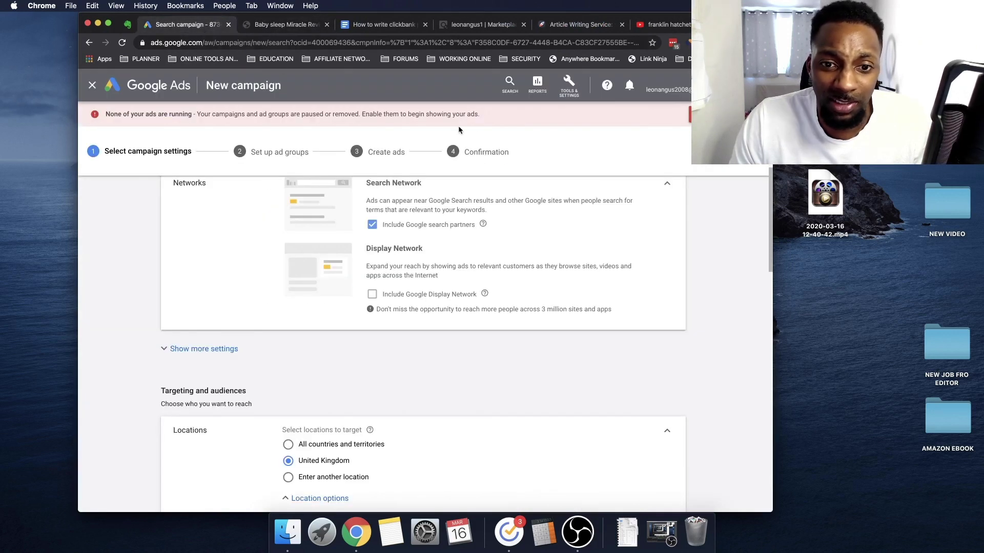
# Exclude Google search partners from the campaign's networks
pyautogui.click(369, 228)
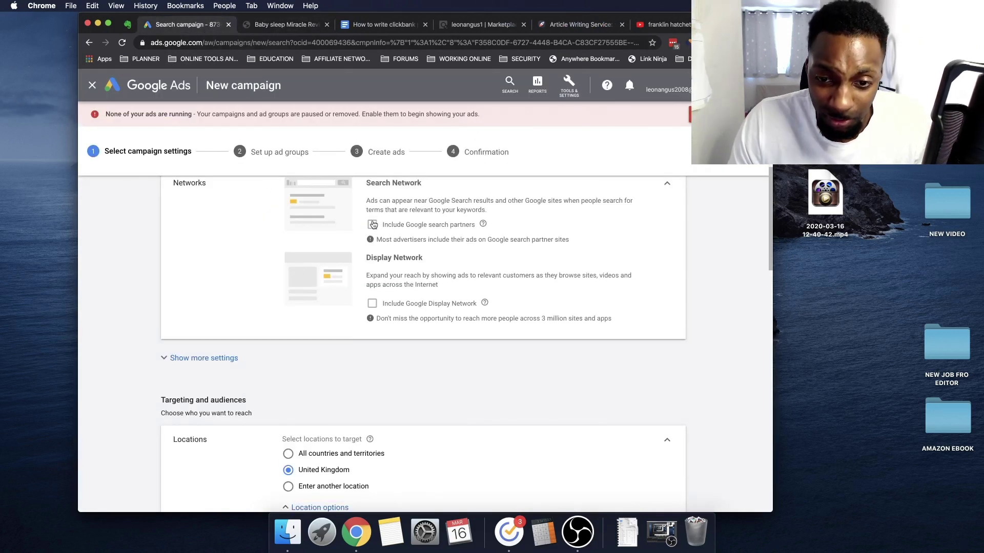
pyautogui.scroll(-5, 426, 395)
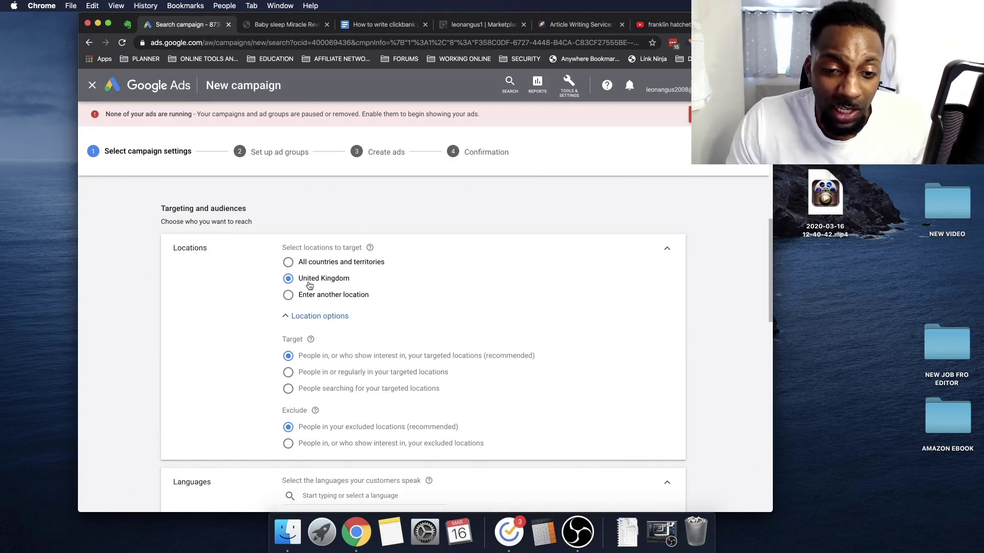
pyautogui.scroll(-1, 310, 282)
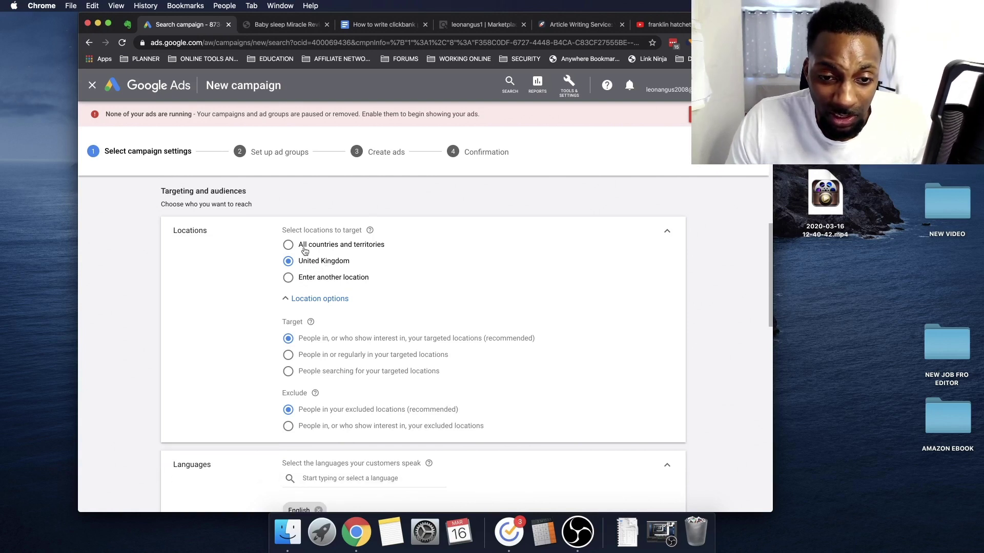
# Add the United States and the United Kingdom as targeted locations
pyautogui.click(299, 281)
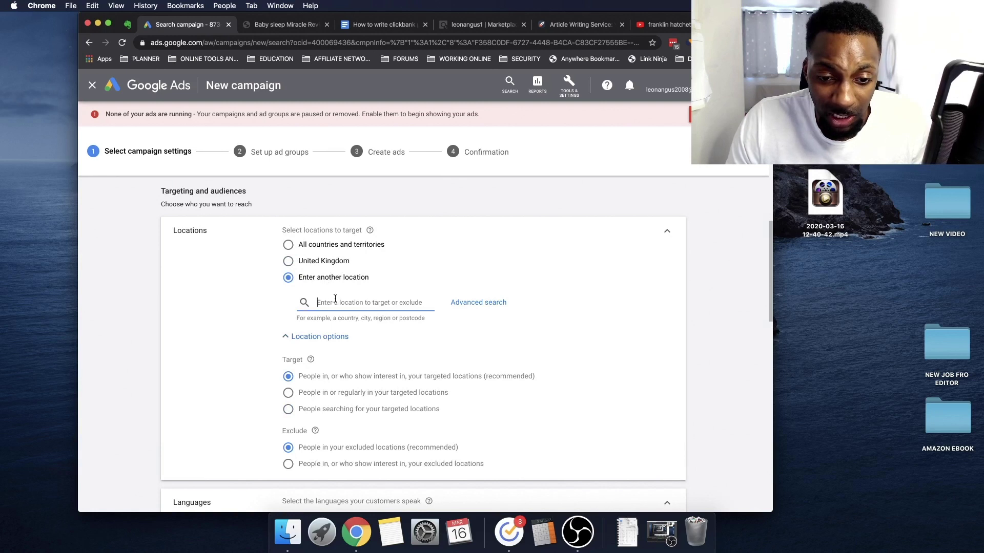
pyautogui.write('united')
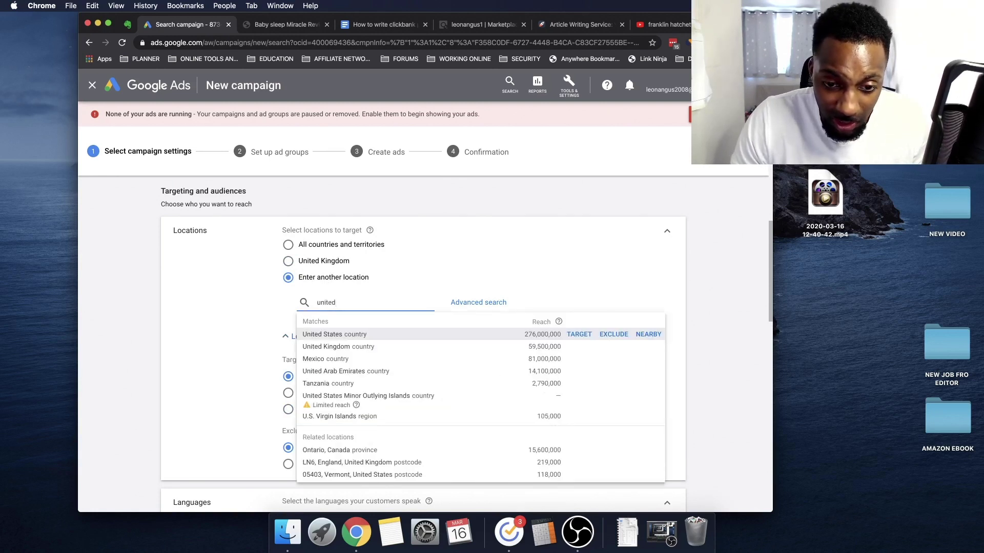
pyautogui.click(308, 334)
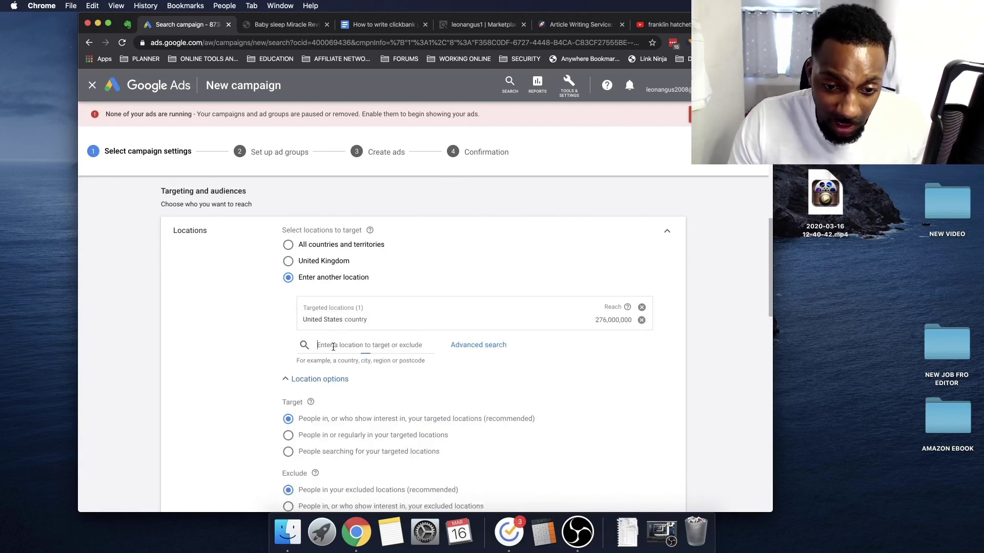
pyautogui.write('united')
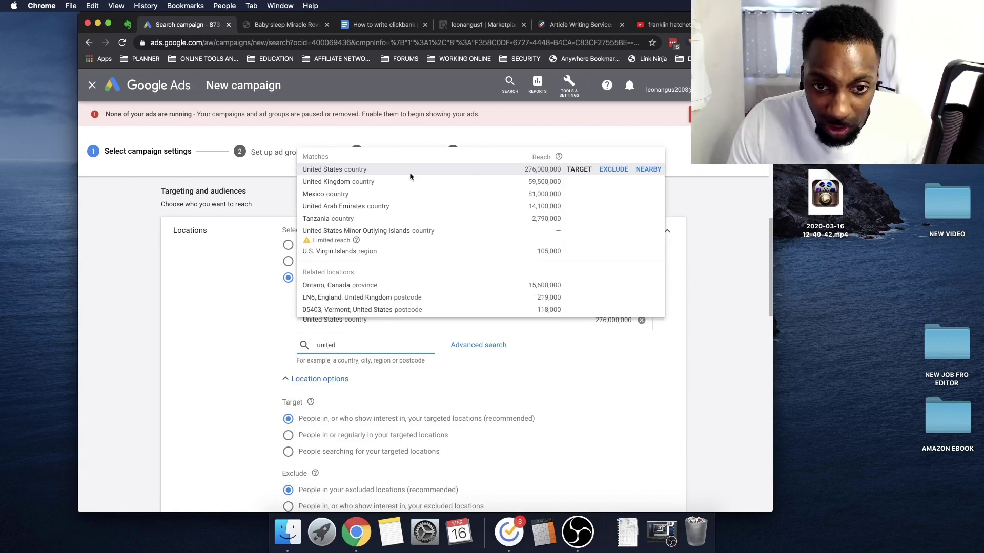
pyautogui.click(394, 182)
# Expand and collapse the Audiences section to glance at audience targeting options
pyautogui.scroll(-5, 358, 348)
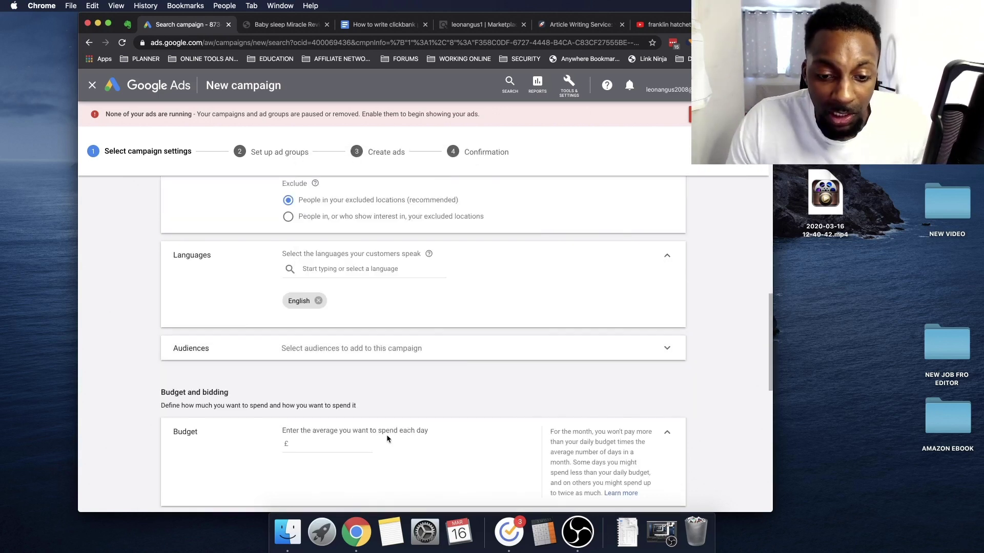
pyautogui.scroll(1, 309, 319)
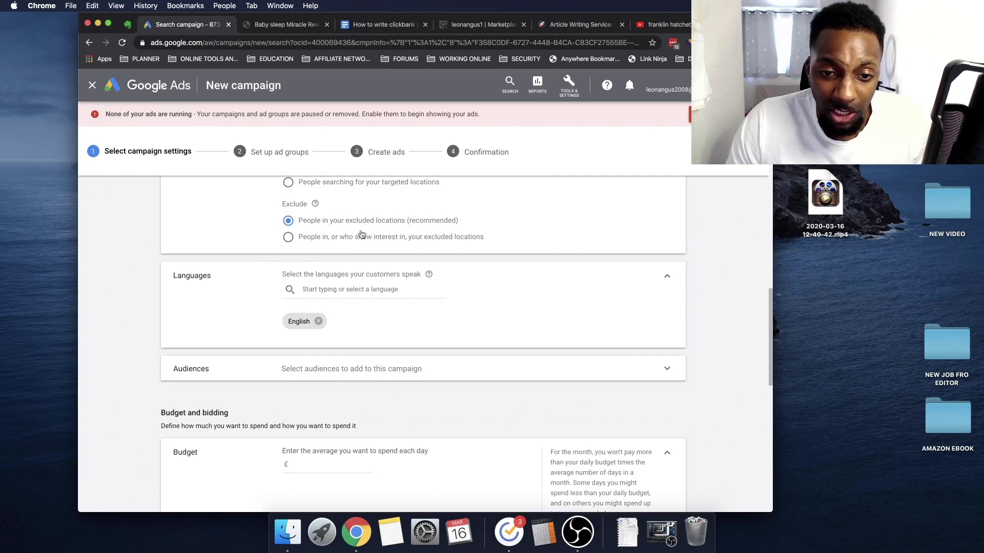
pyautogui.scroll(-2, 377, 306)
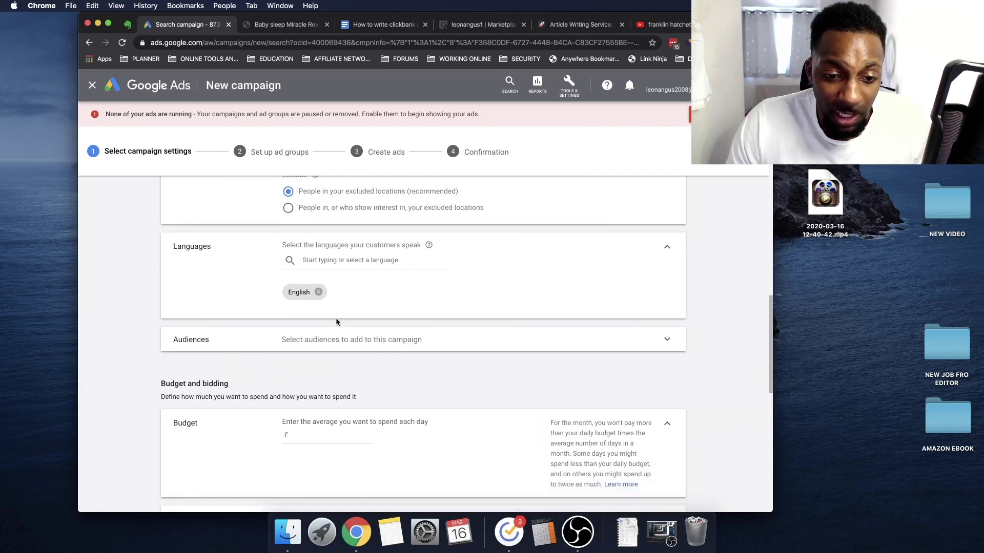
pyautogui.scroll(-3, 361, 359)
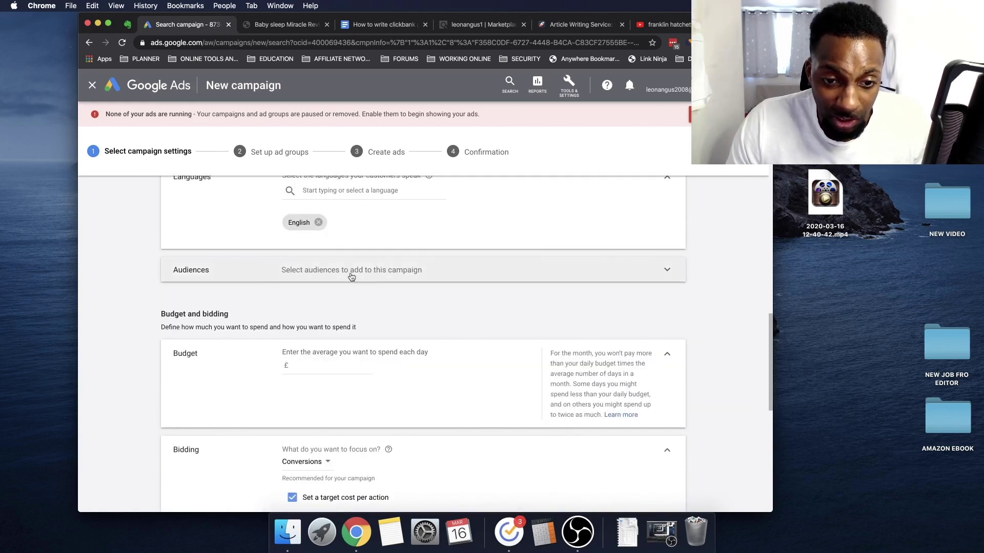
pyautogui.click(387, 278)
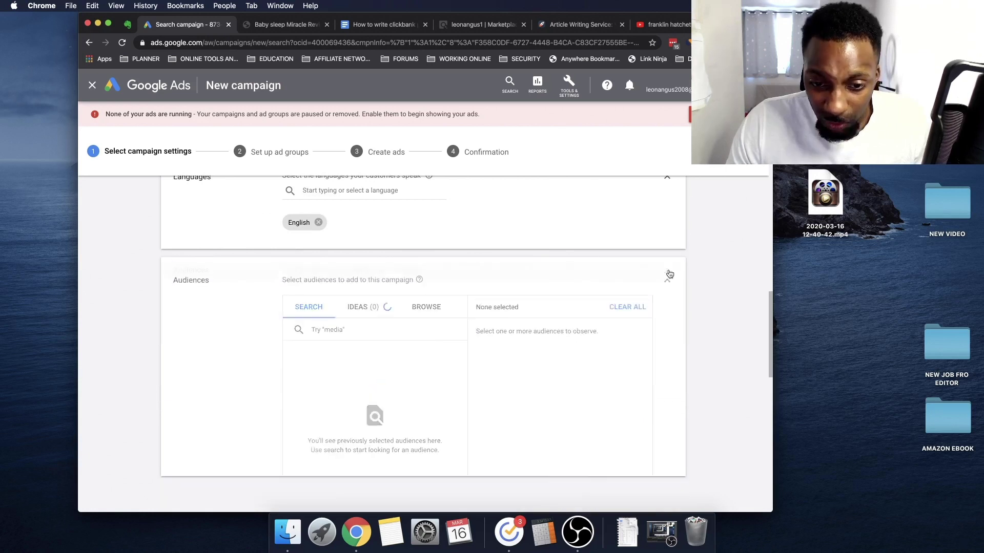
pyautogui.click(405, 274)
pyautogui.scroll(-7, 415, 312)
pyautogui.scroll(4, 366, 290)
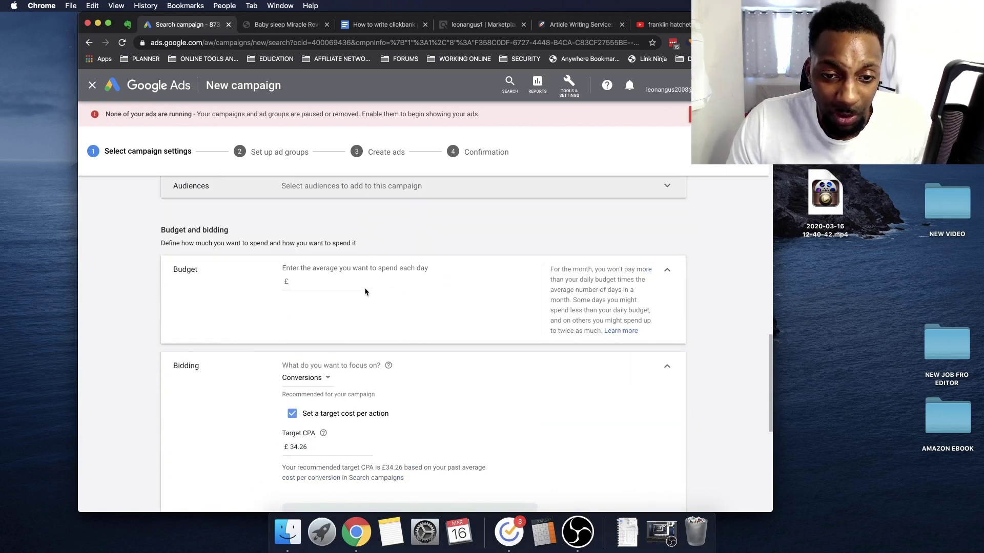
pyautogui.moveTo(325, 266); pyautogui.dragTo(456, 263)
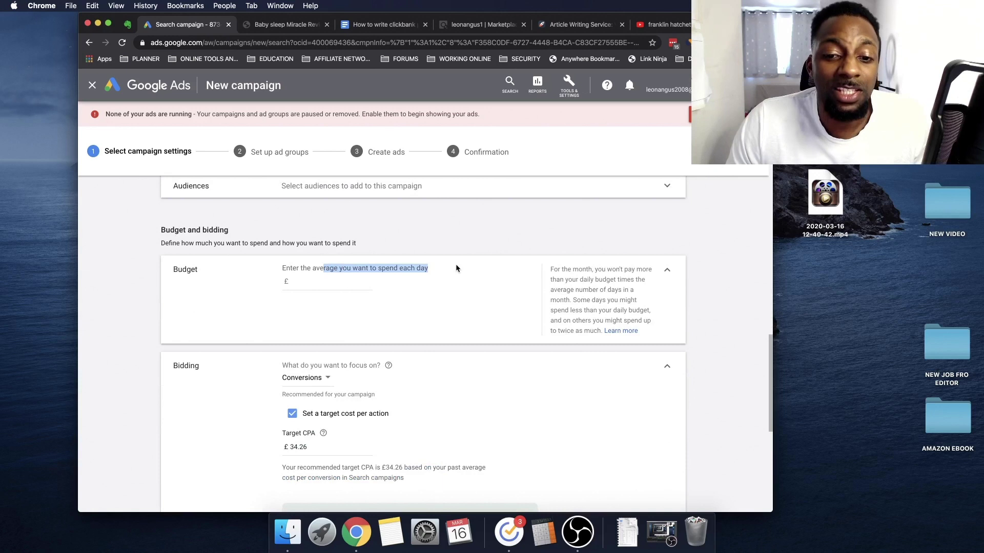
# Set the average daily budget to £20, replacing an initial 10
pyautogui.click(327, 278)
pyautogui.write('10')
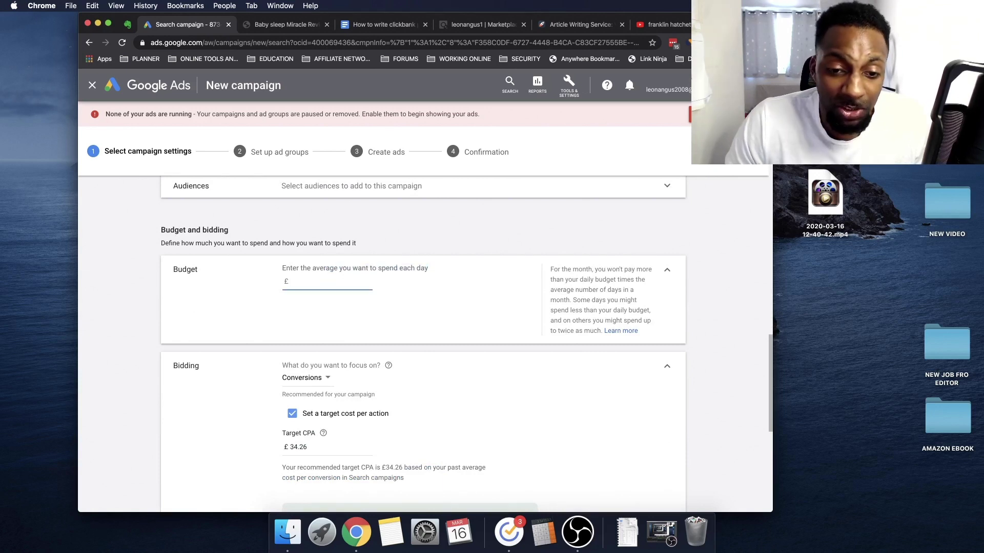
pyautogui.moveTo(321, 281); pyautogui.dragTo(267, 285)
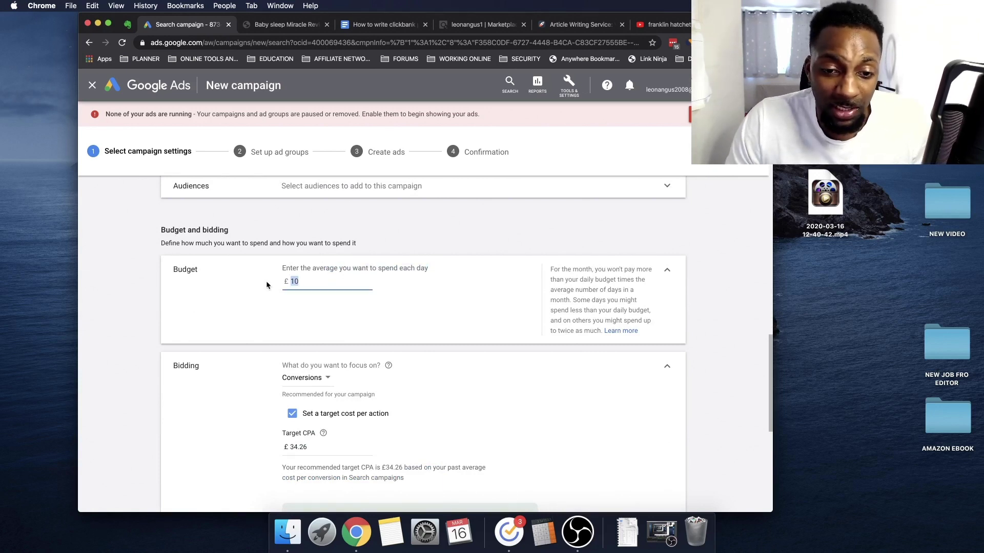
pyautogui.write('20')
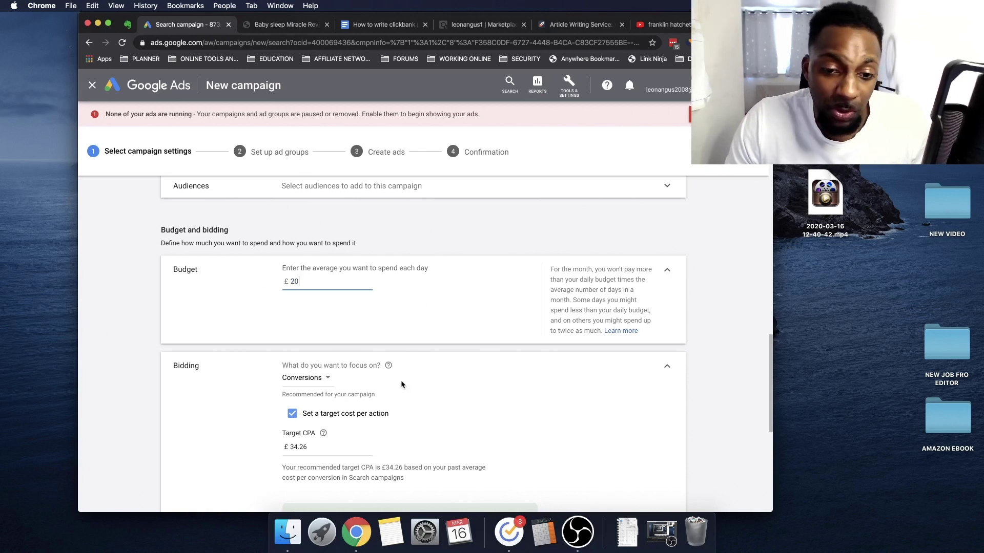
pyautogui.scroll(-1, 480, 410)
pyautogui.scroll(-3, 480, 414)
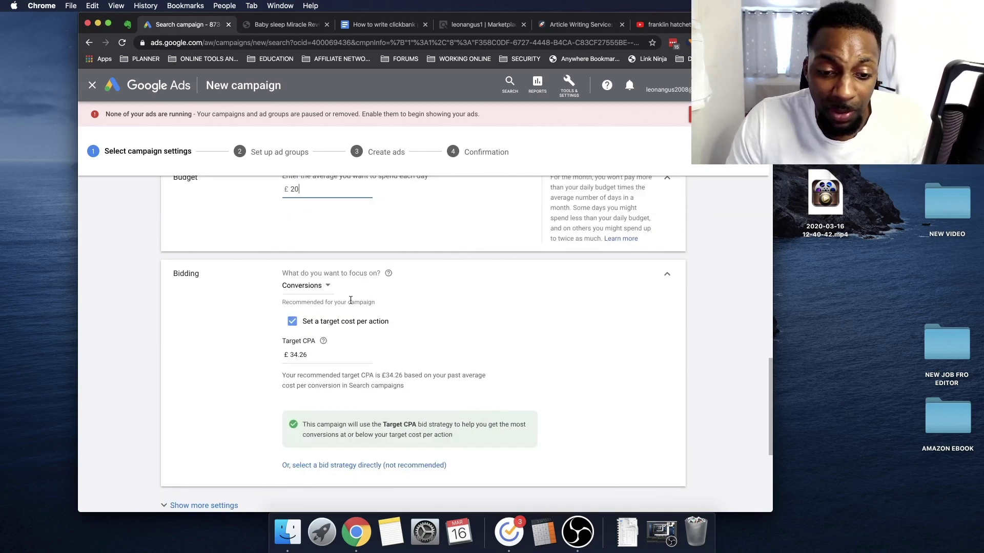
pyautogui.moveTo(318, 192); pyautogui.dragTo(267, 195)
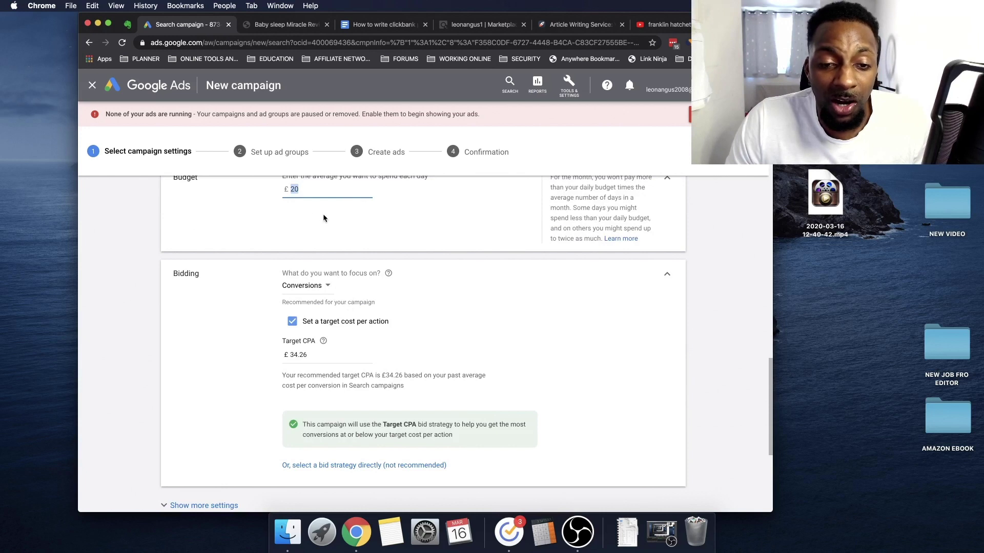
pyautogui.scroll(5, 336, 339)
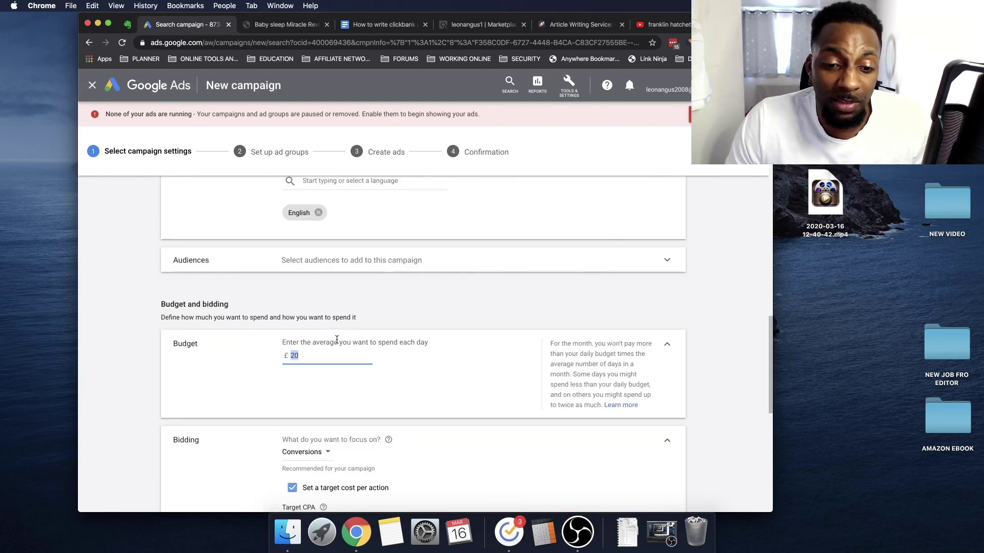
pyautogui.scroll(-6, 337, 339)
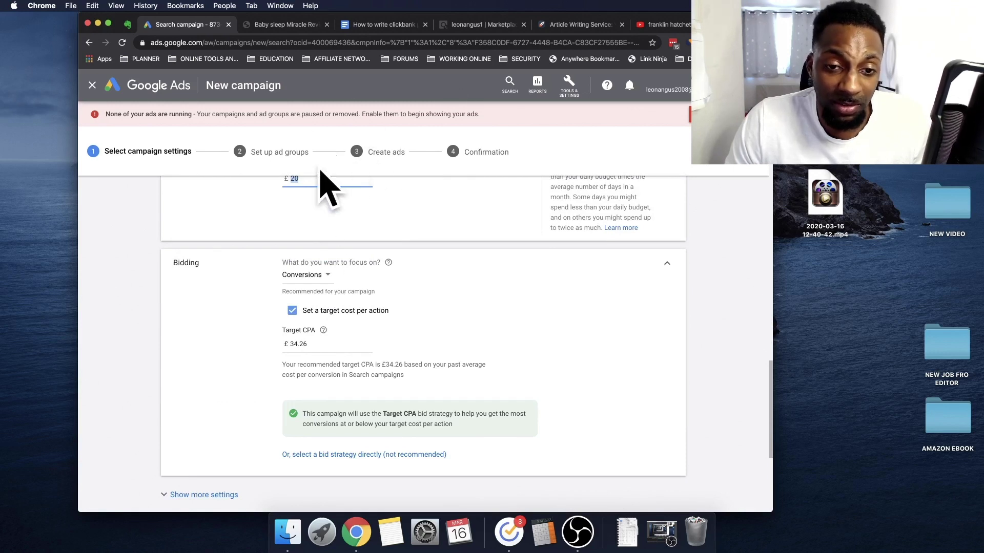
pyautogui.scroll(3, 315, 277)
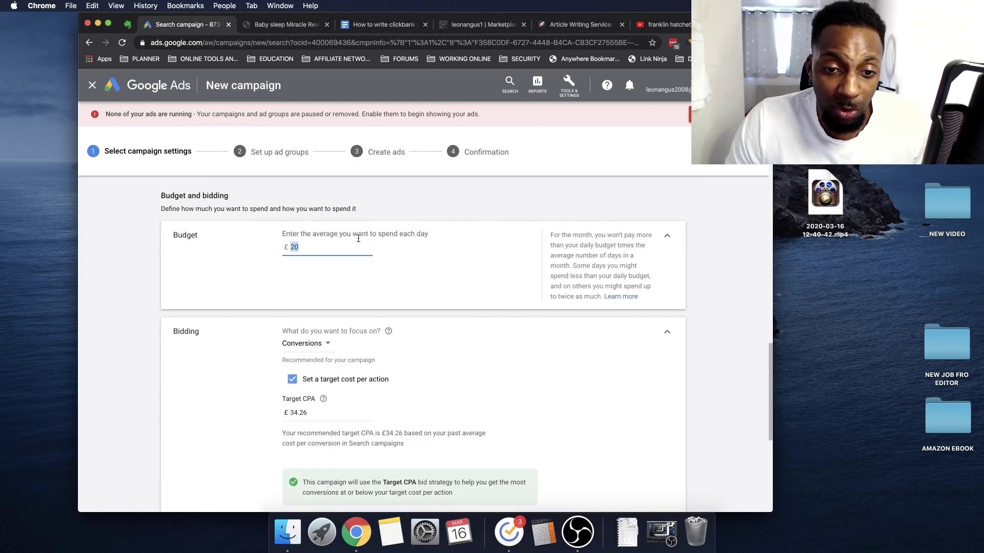
pyautogui.click(684, 26)
# Load keysearch.co in the YouTube browser tab
pyautogui.click(618, 43)
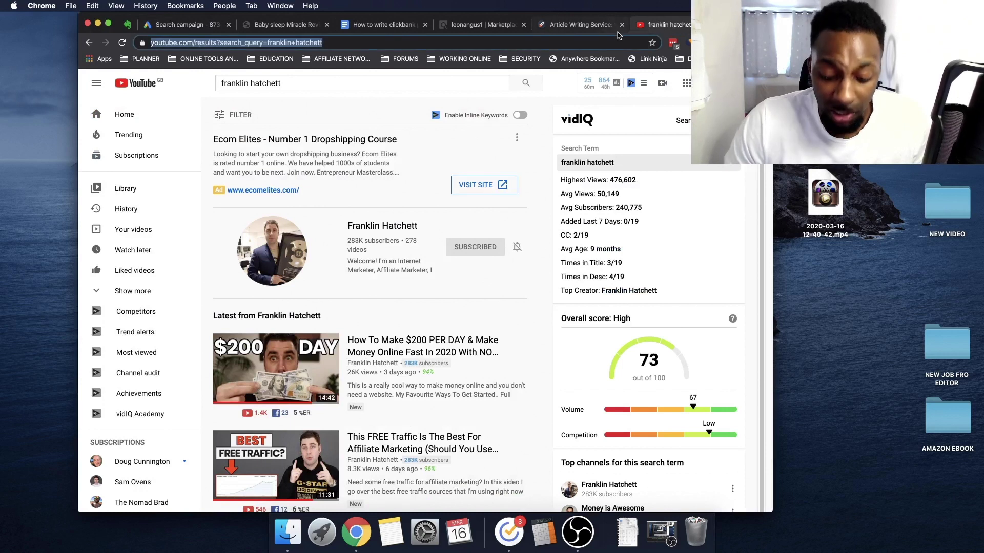
pyautogui.write('keysearch.co')
pyautogui.press('Return')
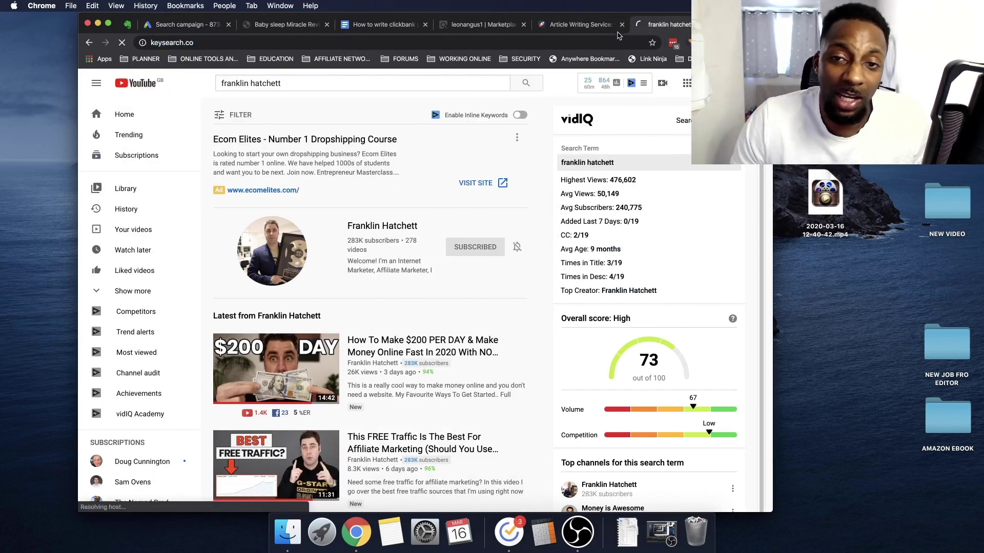
# Open Keyword Planner from Tools & Settings in a new tab
pyautogui.click(184, 25)
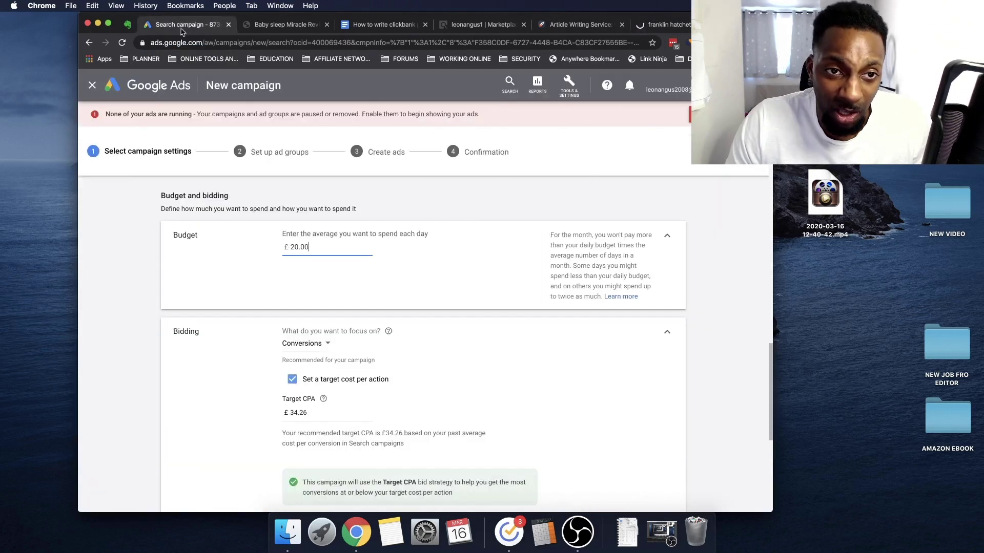
pyautogui.click(563, 86)
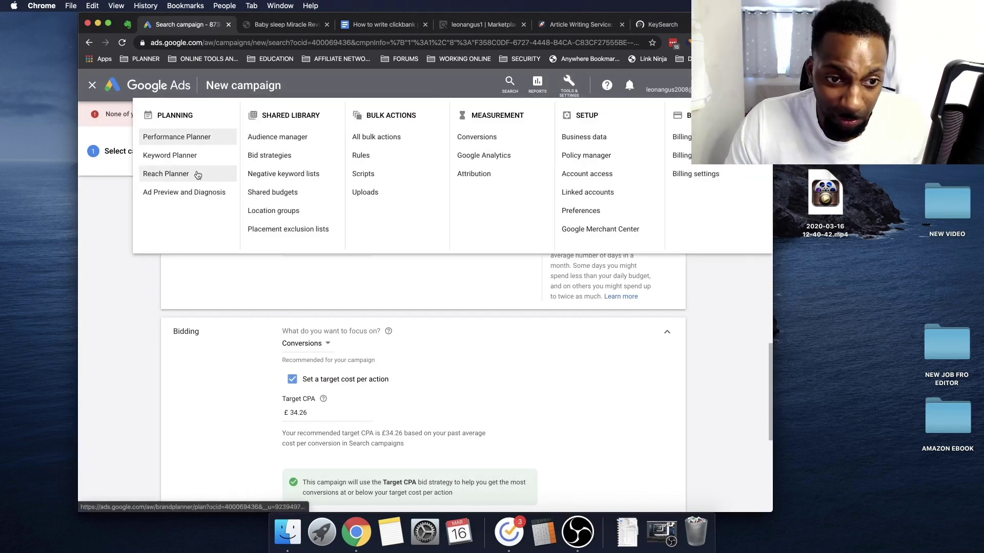
pyautogui.rightClick(195, 161)
pyautogui.click(237, 164)
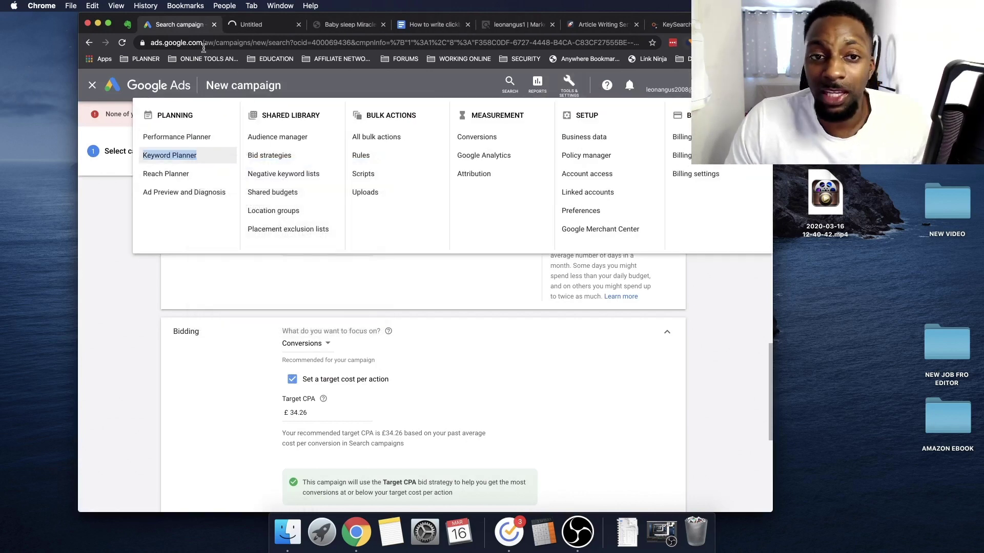
pyautogui.click(260, 26)
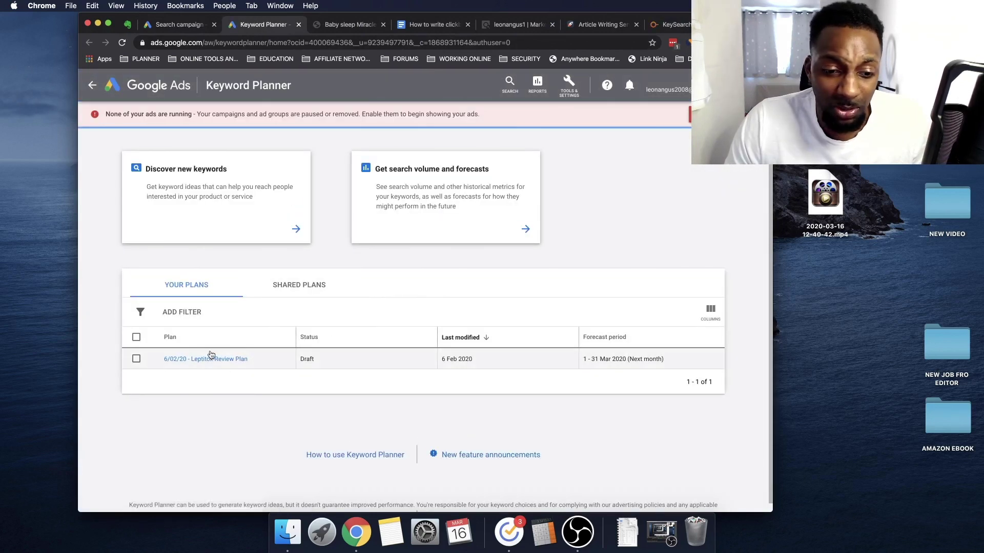
# Discover keyword ideas for 'leptitox review' and scroll through the 6 results
pyautogui.click(287, 232)
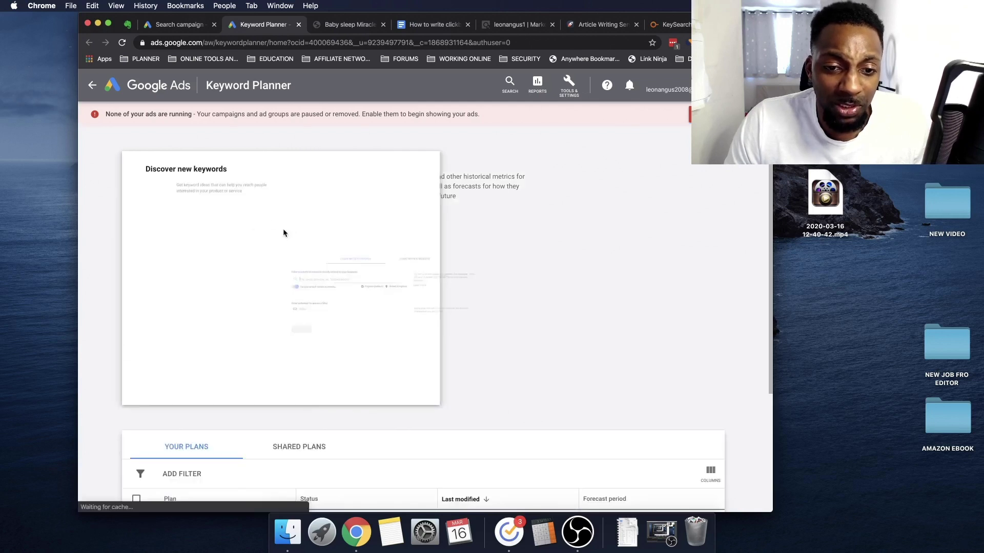
pyautogui.write('leptitox')
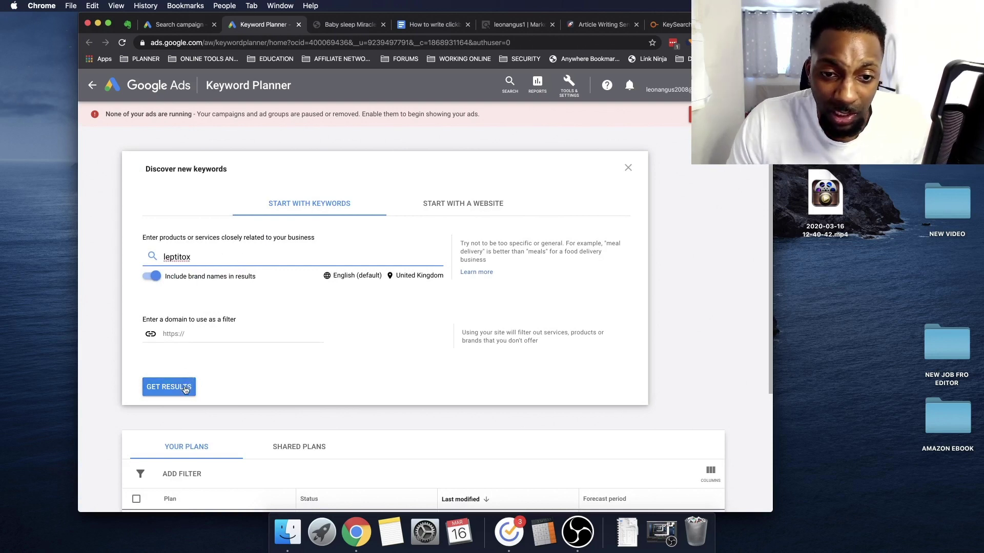
pyautogui.write(' revie')
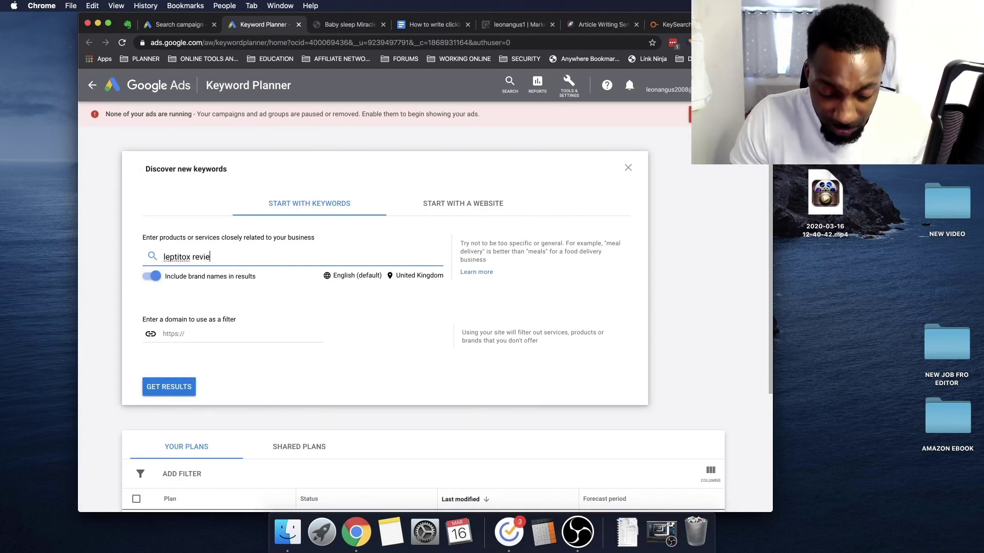
pyautogui.write('w')
pyautogui.click(173, 392)
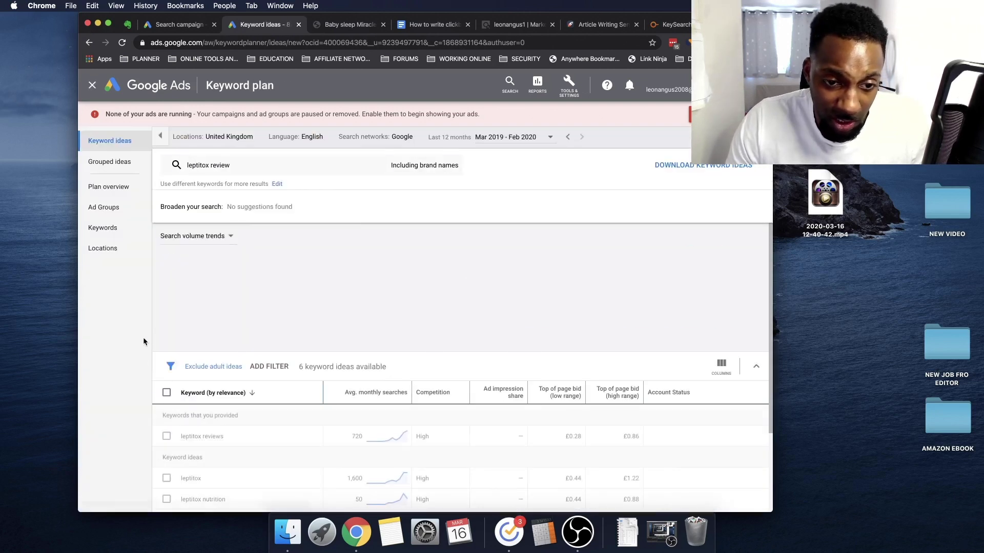
pyautogui.scroll(-2, 325, 419)
pyautogui.moveTo(225, 342)
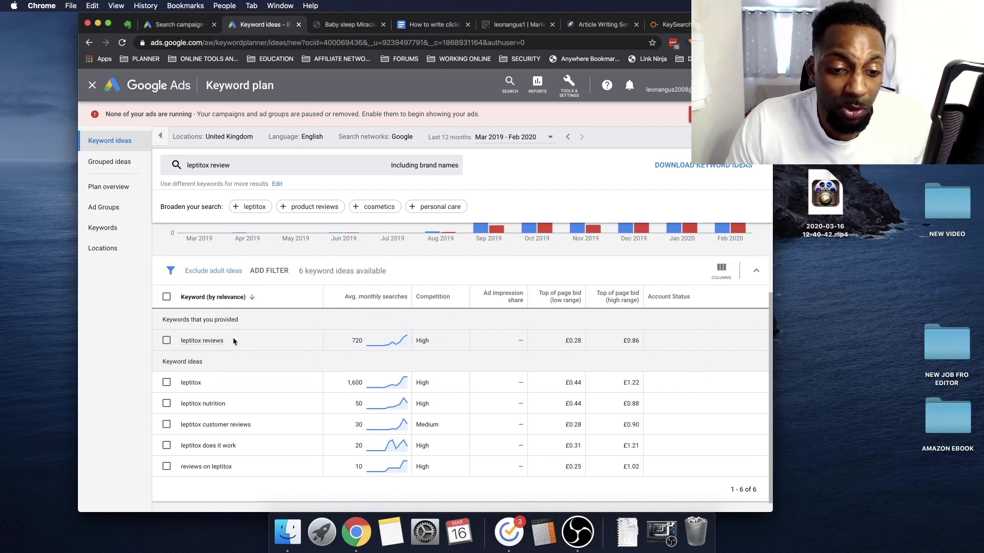
pyautogui.scroll(-1, 200, 347)
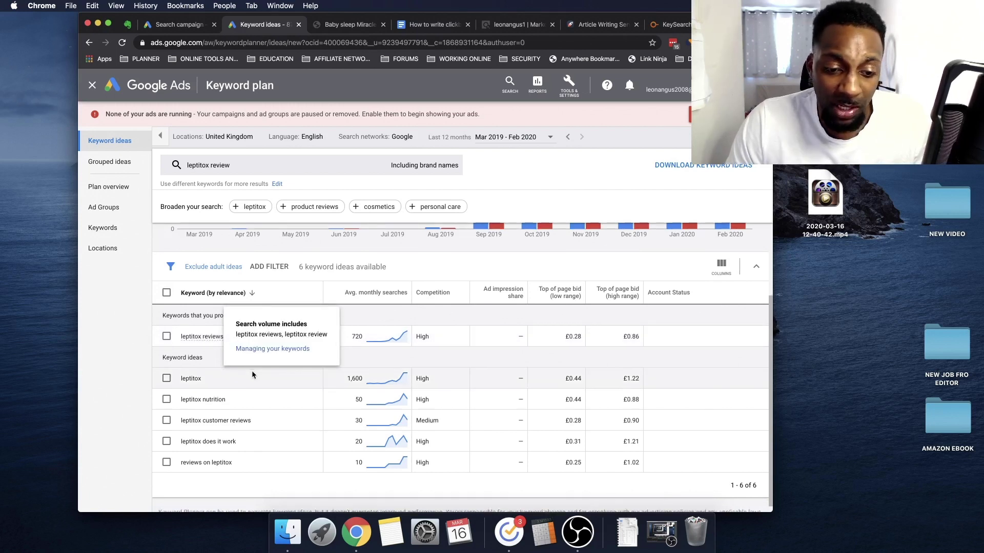
pyautogui.scroll(-1, 251, 371)
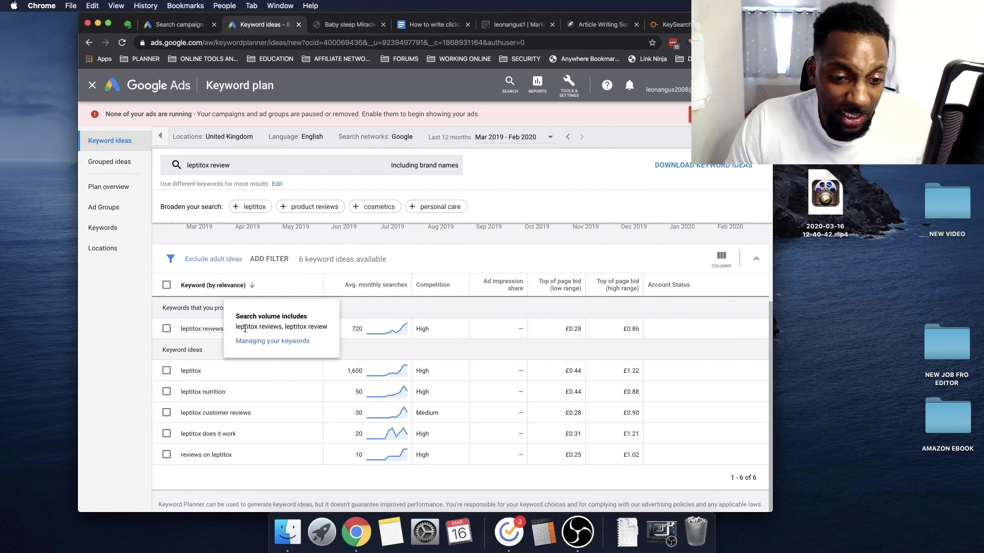
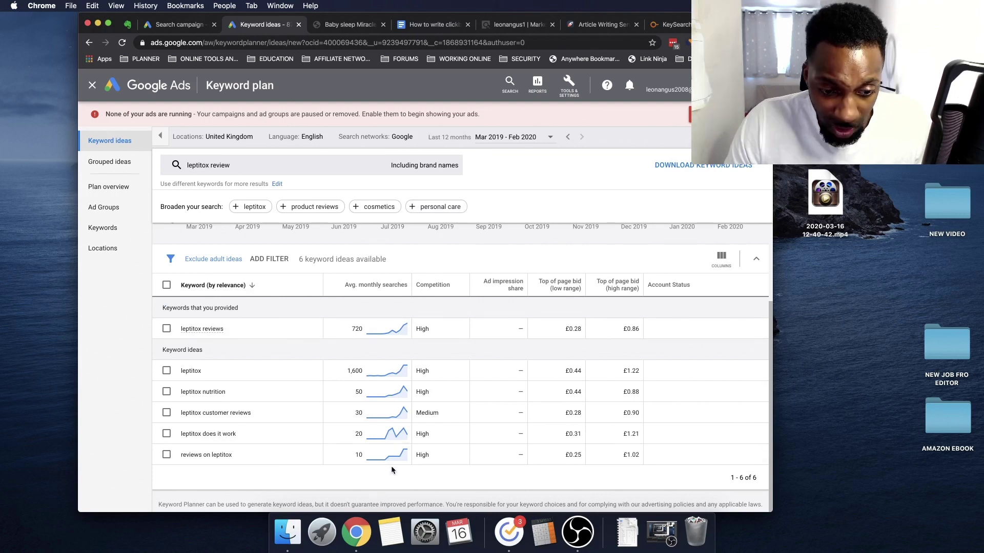
# Mark the 'leptitox does it work' idea and return to the new search campaign setup
pyautogui.scroll(1, 391, 467)
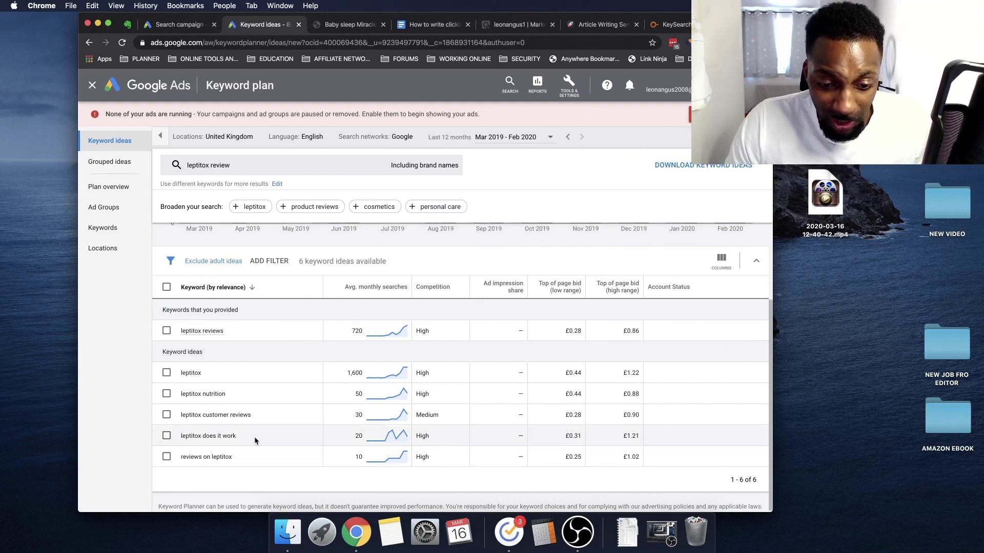
pyautogui.moveTo(244, 436); pyautogui.dragTo(164, 438)
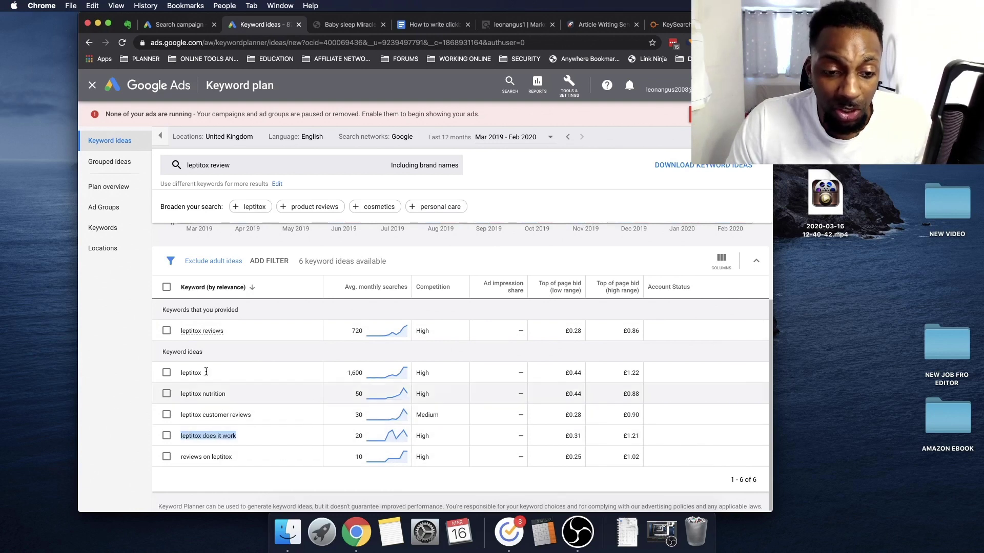
pyautogui.scroll(-1, 327, 405)
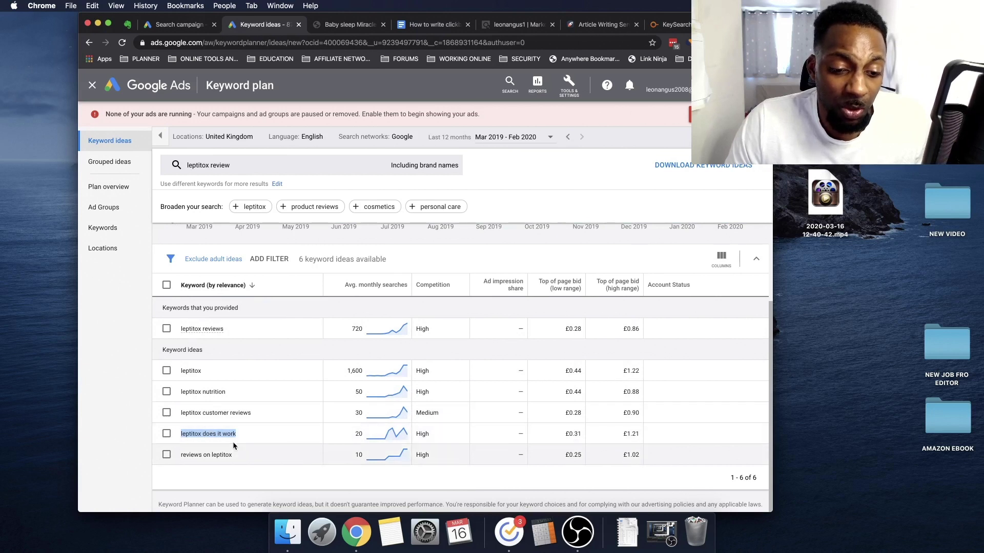
pyautogui.scroll(3, 312, 326)
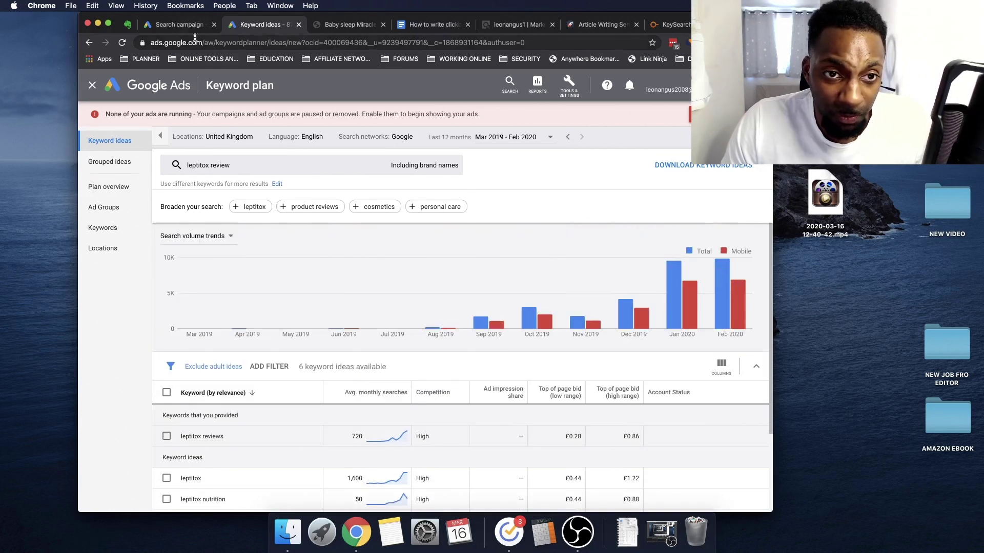
pyautogui.click(179, 24)
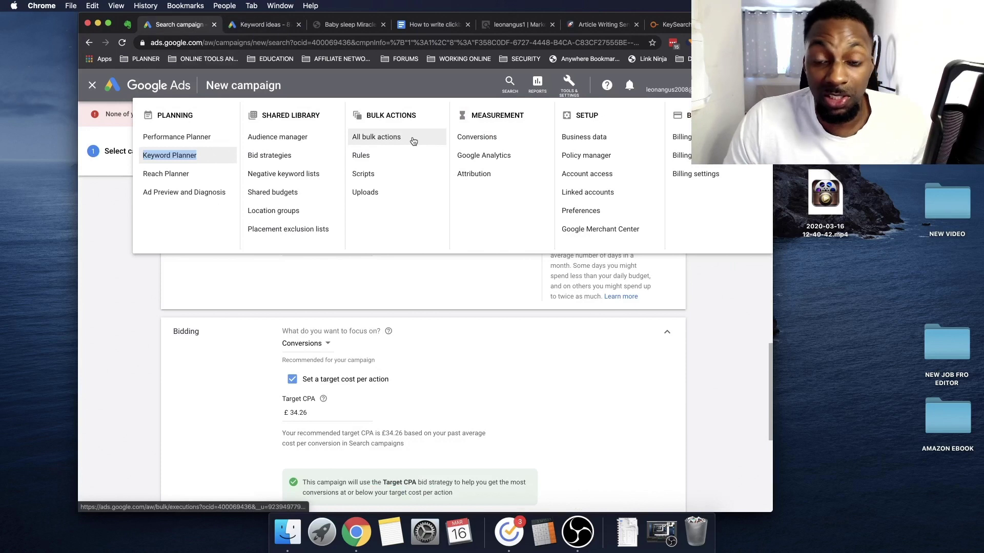
# Set the bidding focus to clicks and choose Maximise clicks as the bid strategy
pyautogui.scroll(-2, 318, 287)
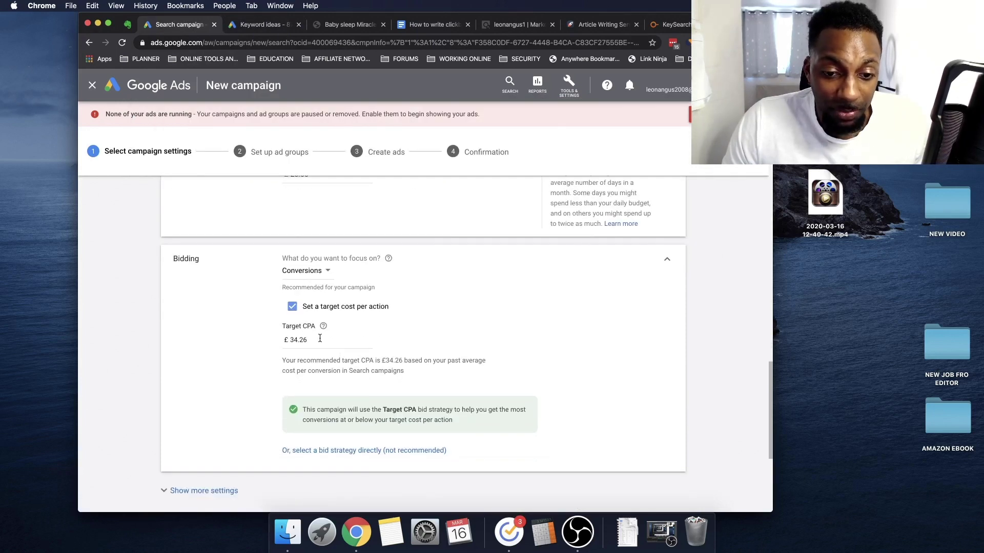
pyautogui.click(312, 272)
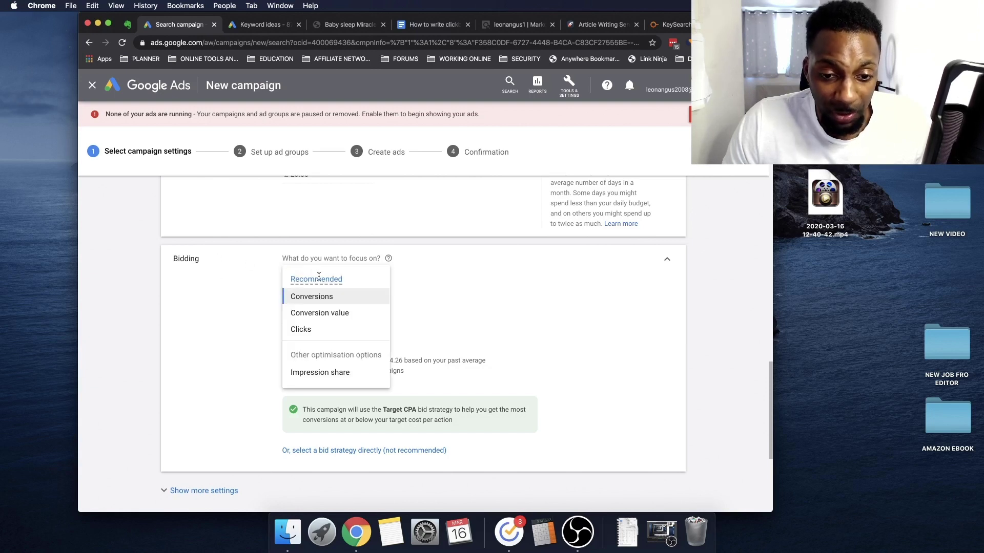
pyautogui.click(323, 329)
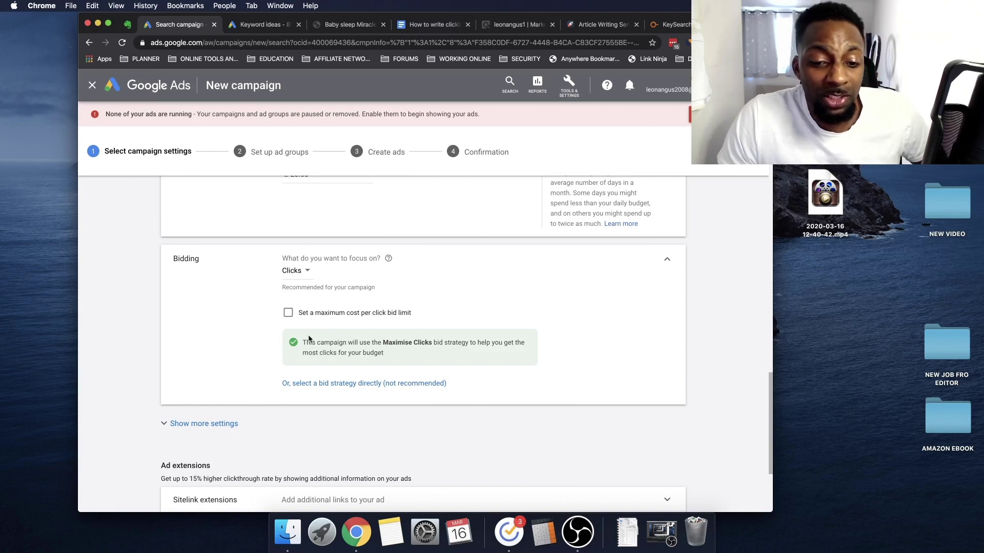
pyautogui.click(364, 382)
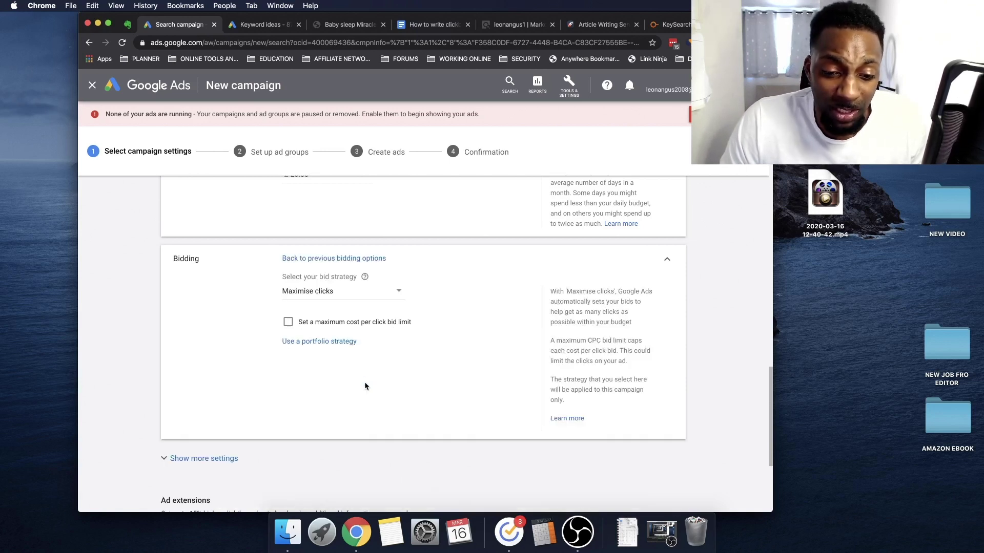
pyautogui.click(330, 300)
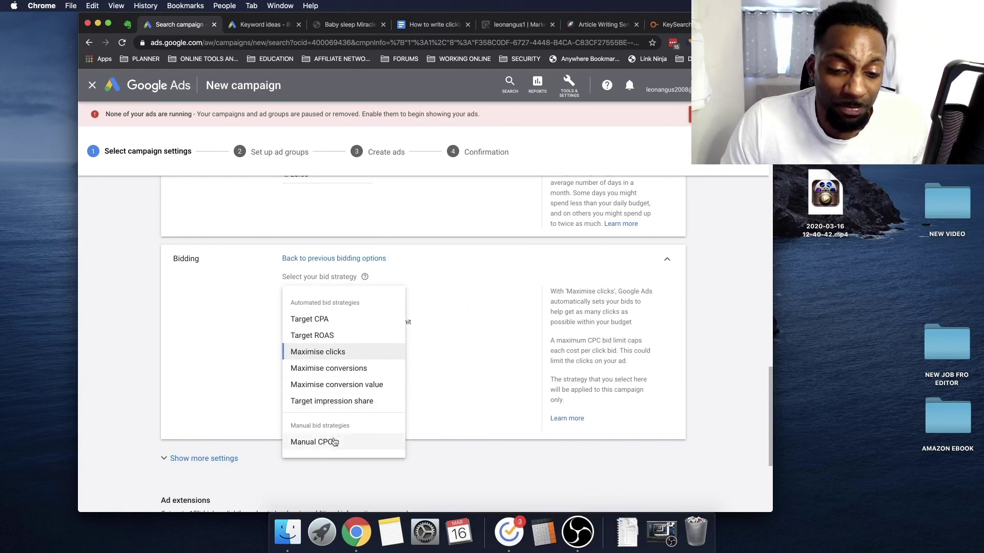
pyautogui.click(332, 353)
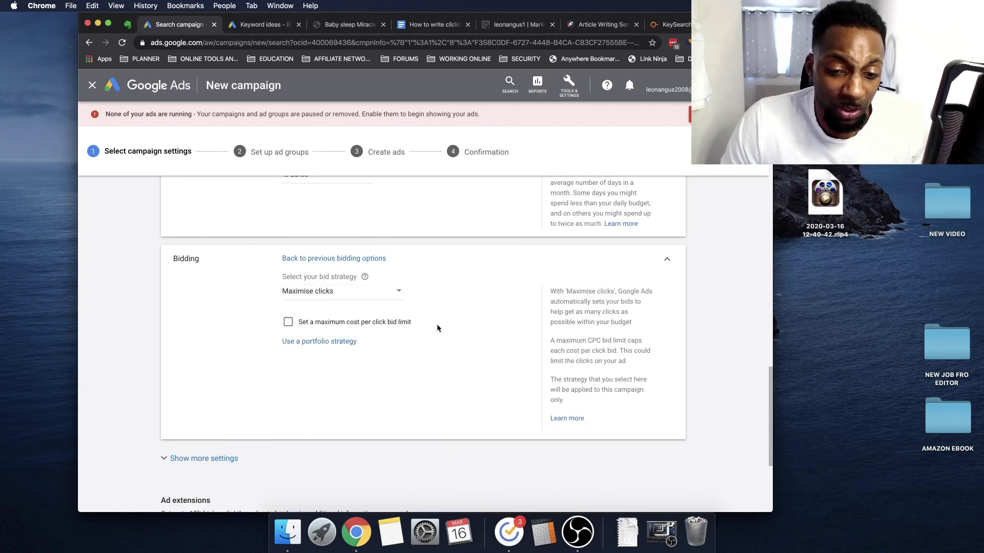
# Try Manual CPC with Enhanced CPC, revert to Maximise clicks, and save the campaign settings
pyautogui.click(325, 297)
pyautogui.click(315, 442)
pyautogui.click(288, 320)
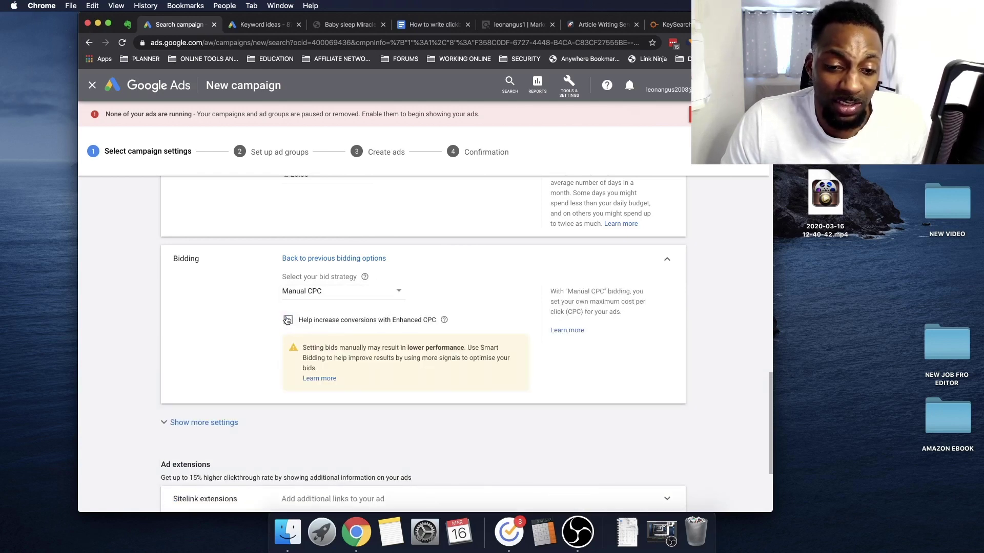
pyautogui.click(287, 320)
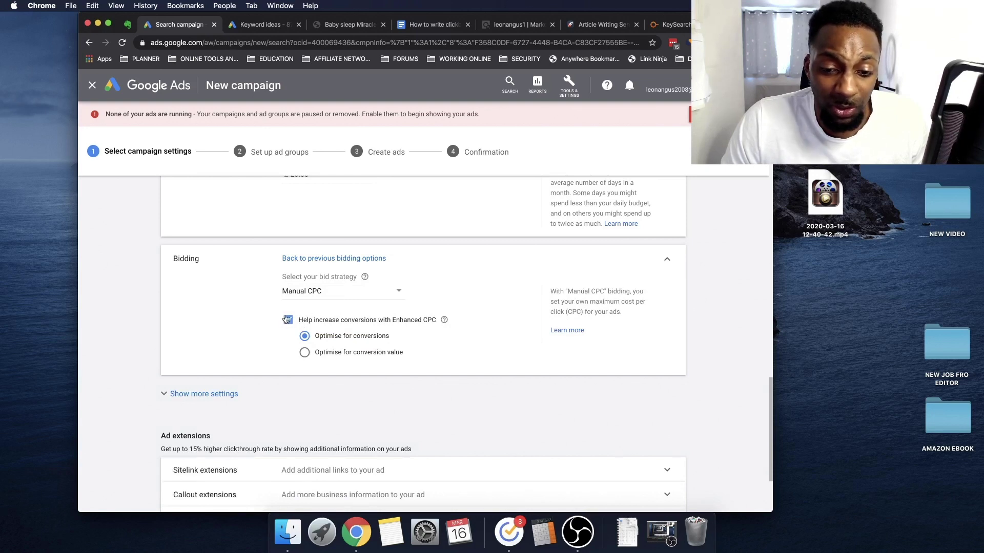
pyautogui.click(333, 292)
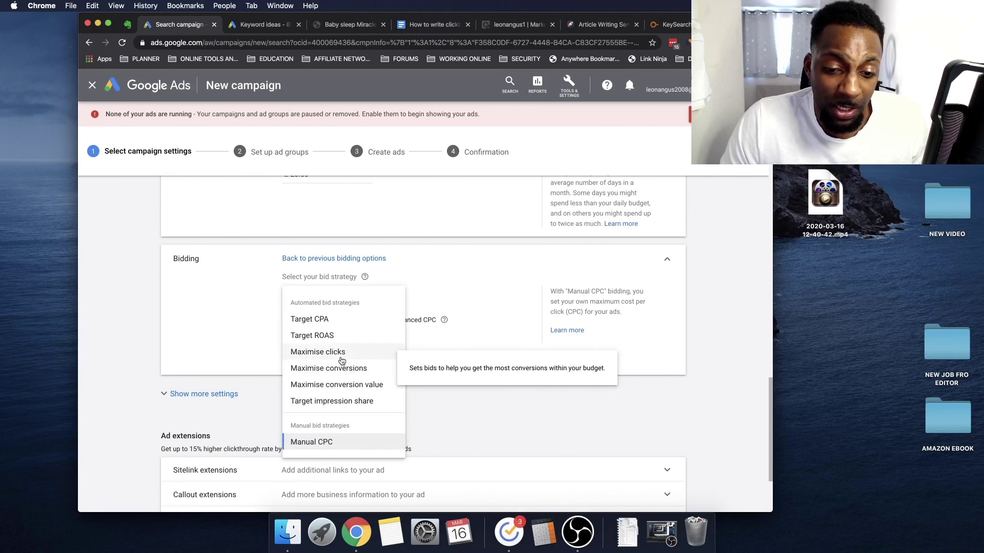
pyautogui.click(340, 352)
pyautogui.scroll(-5, 361, 410)
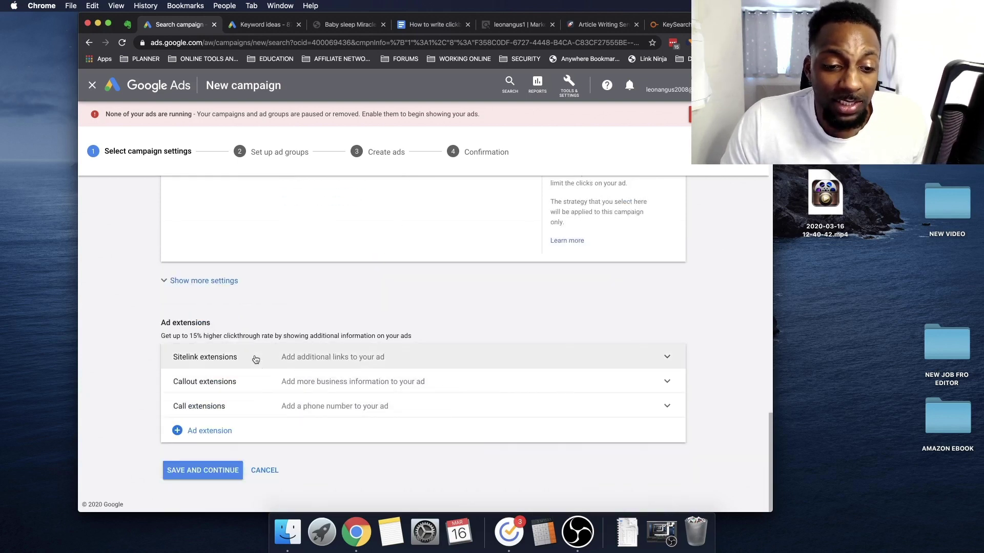
pyautogui.click(214, 465)
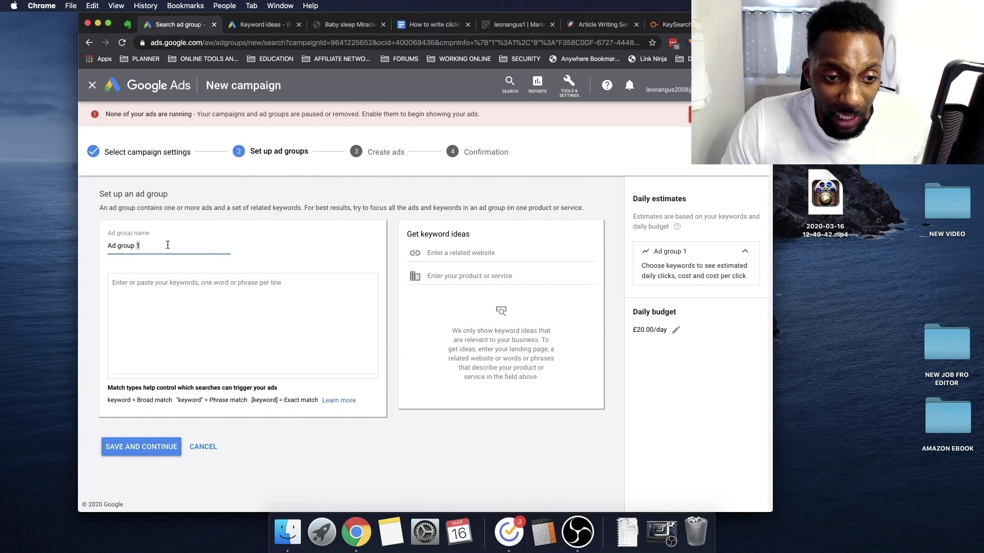
# Rename the ad group to 'Reviews' and paste 'leptitox reviews' as its first keyword
pyautogui.tripleClick(185, 224)
pyautogui.write('Reviews')
pyautogui.click(193, 274)
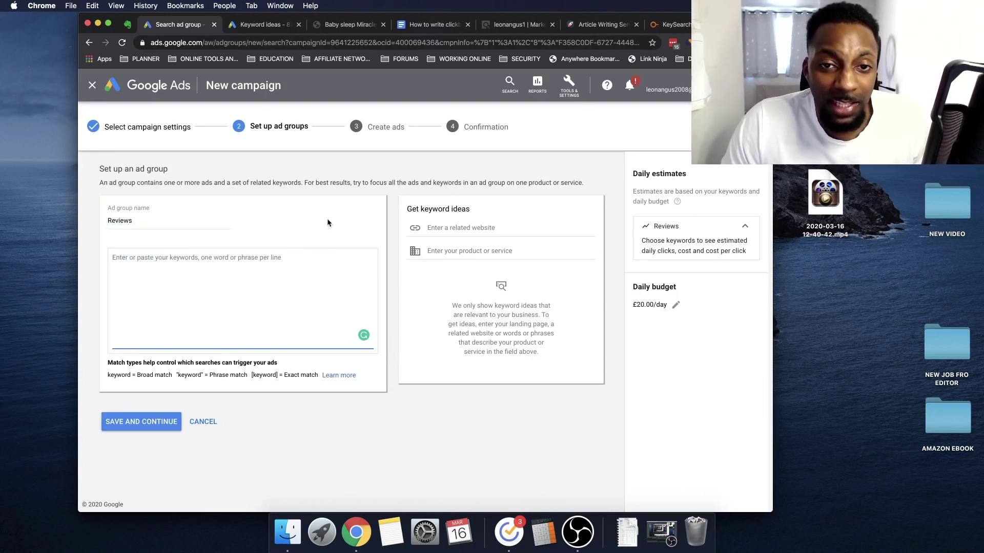
pyautogui.click(264, 25)
pyautogui.moveTo(226, 436); pyautogui.dragTo(179, 439)
pyautogui.press('super+c')
pyautogui.click(180, 25)
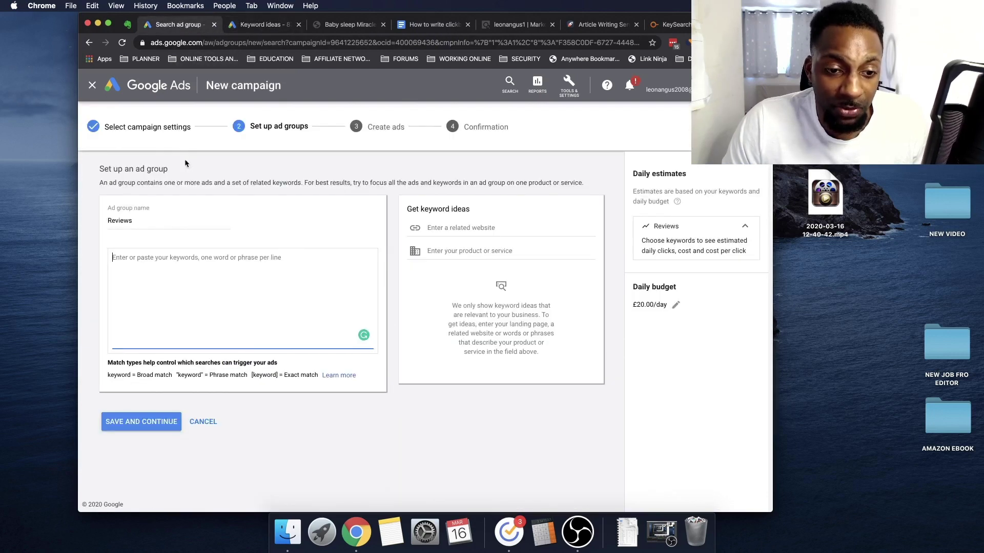
pyautogui.press('super+v')
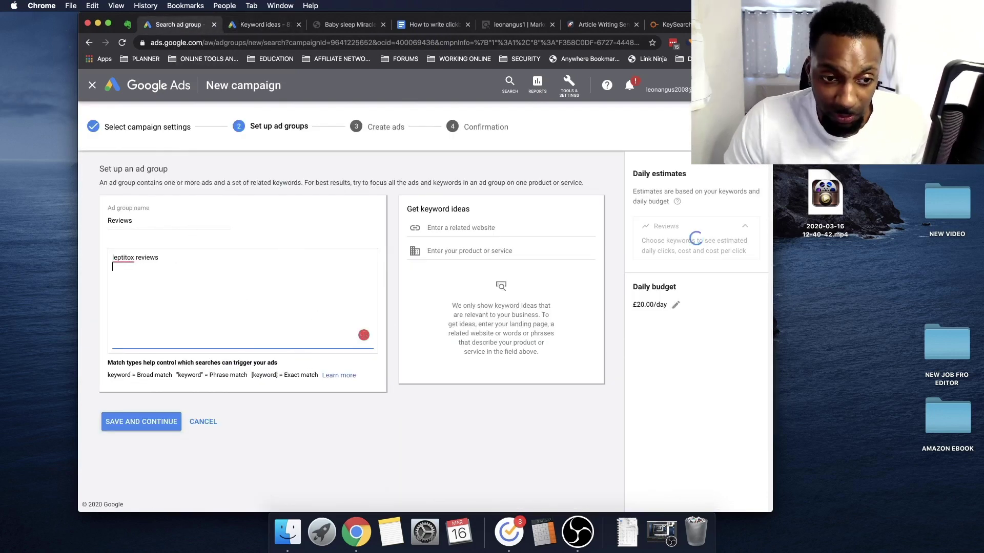
pyautogui.press('Return')
pyautogui.press('super+v')
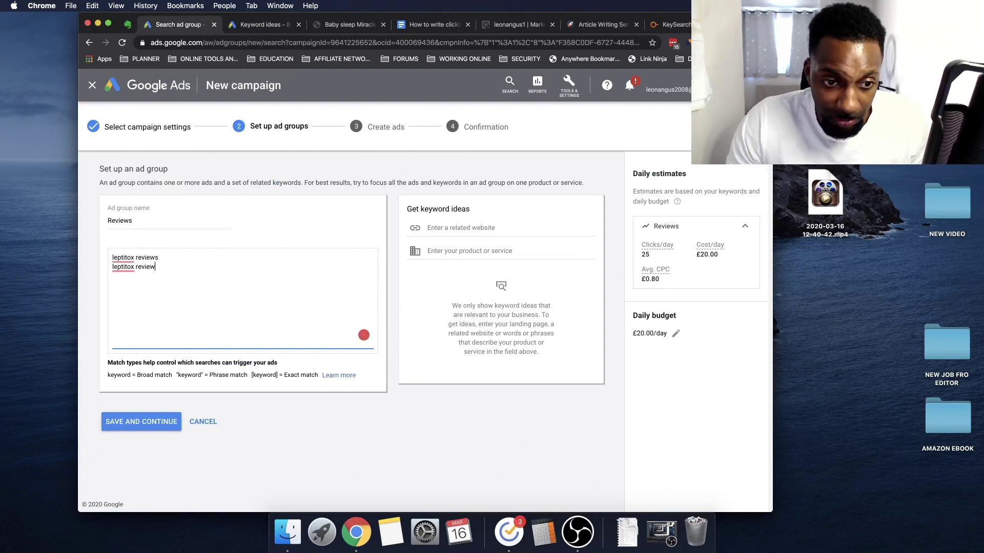
# Add 'leptitox does it work' and 'leptitox customer reviews' from the keyword ideas
pyautogui.click(264, 25)
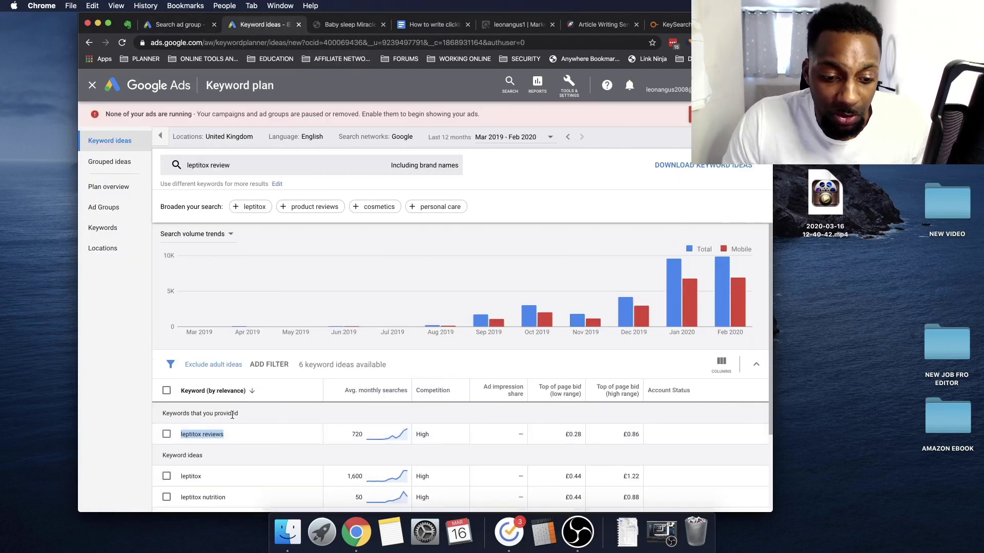
pyautogui.scroll(-5, 226, 410)
pyautogui.moveTo(236, 435); pyautogui.dragTo(183, 434)
pyautogui.press('super+c')
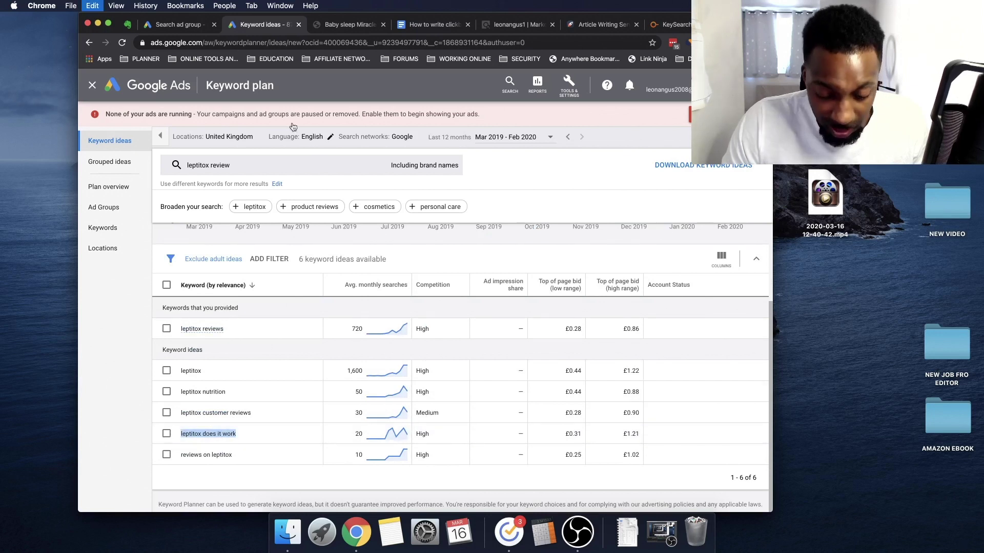
pyautogui.click(188, 25)
pyautogui.press('super+v')
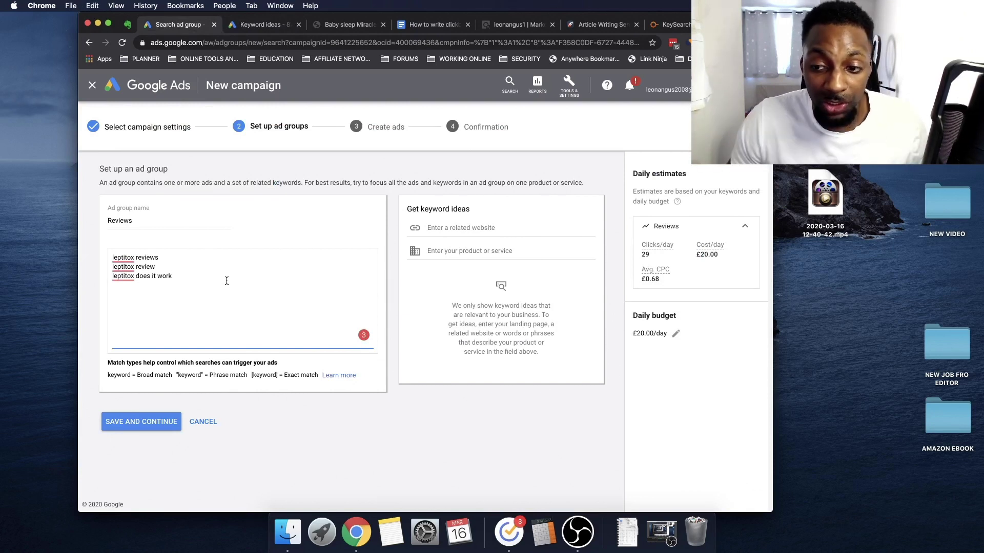
pyautogui.hotkey('ctrl', 'Tab')
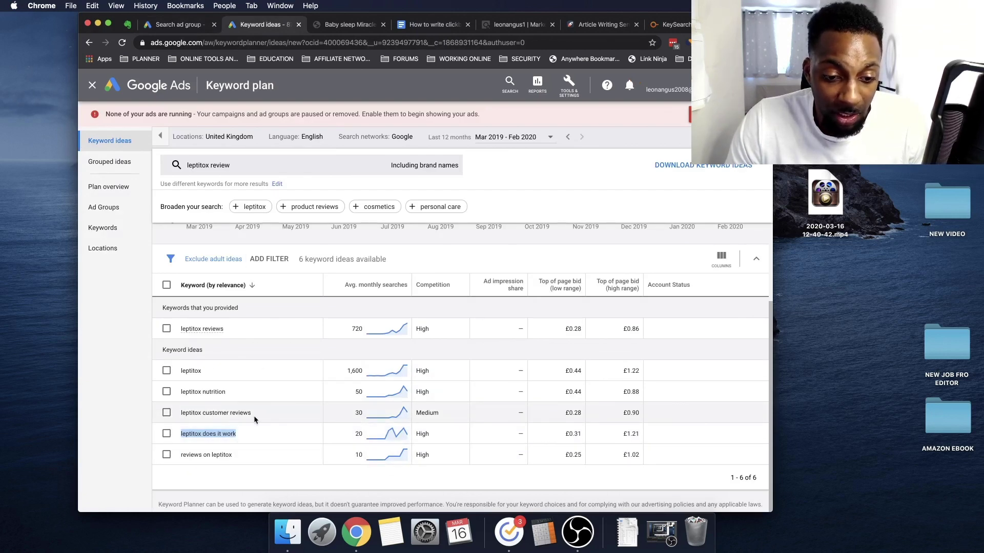
pyautogui.moveTo(253, 413); pyautogui.dragTo(163, 414)
pyautogui.hotkey('ctrl', 'c')
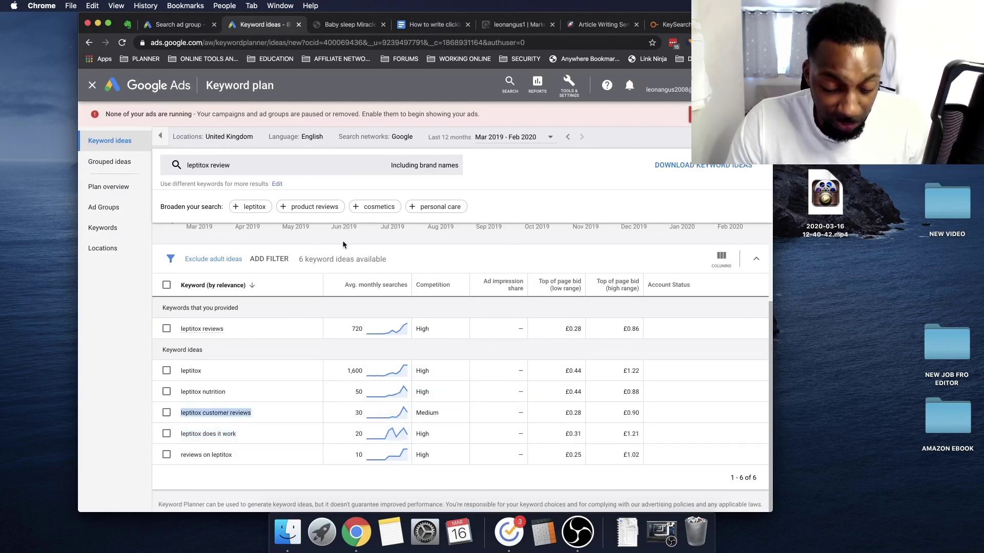
pyautogui.hotkey('ctrl', 'shift', 'Tab')
pyautogui.hotkey('ctrl', 'v')
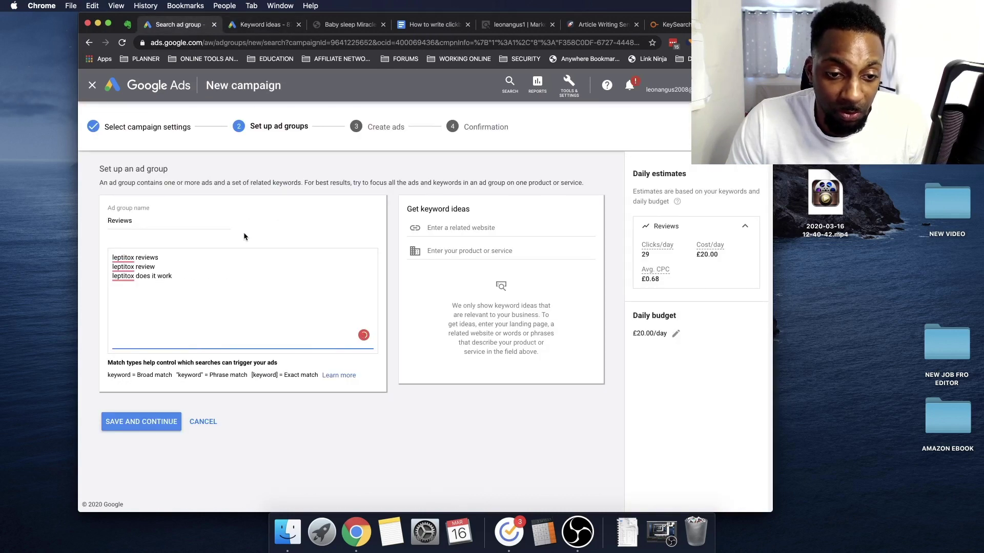
pyautogui.click(172, 275)
pyautogui.press('Return')
# Add 'reviews on leptitox' as the fifth keyword and save the ad group
pyautogui.hotkey('ctrl', 'Tab')
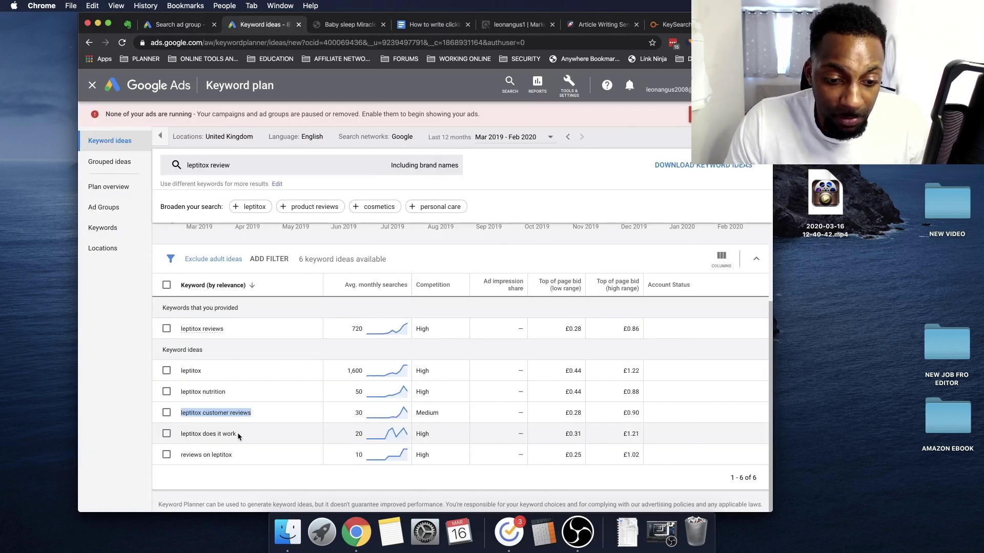
pyautogui.moveTo(237, 450); pyautogui.dragTo(181, 454)
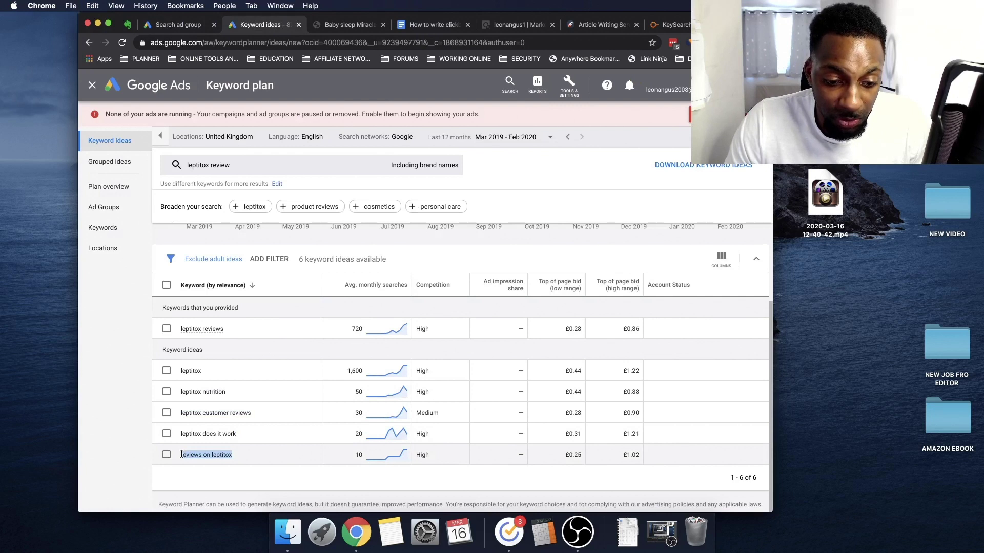
pyautogui.press('super+c')
pyautogui.hotkey('ctrl', 'shift', 'Tab')
pyautogui.click(249, 282)
pyautogui.press('super+v')
pyautogui.press('super+z')
pyautogui.press('Return')
pyautogui.press('super+v')
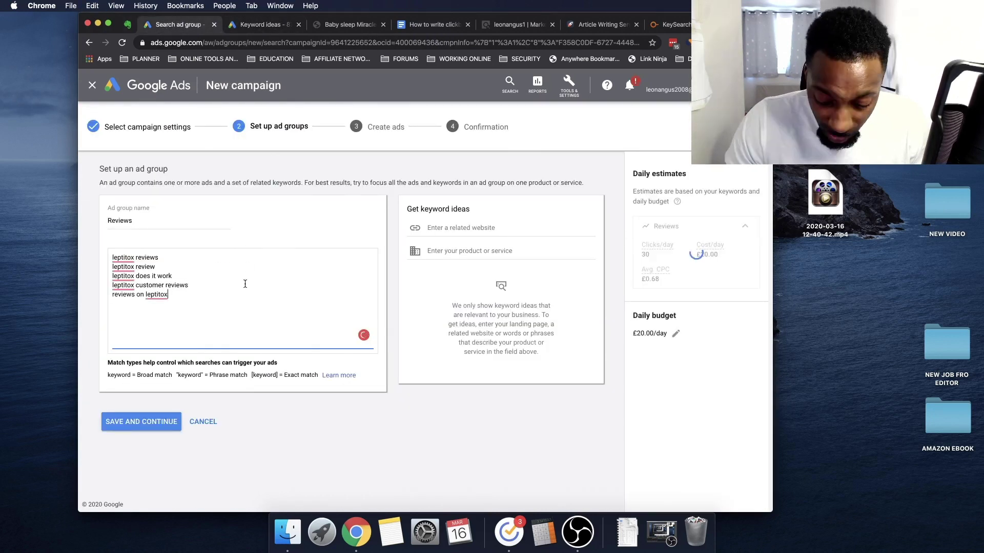
pyautogui.click(187, 283)
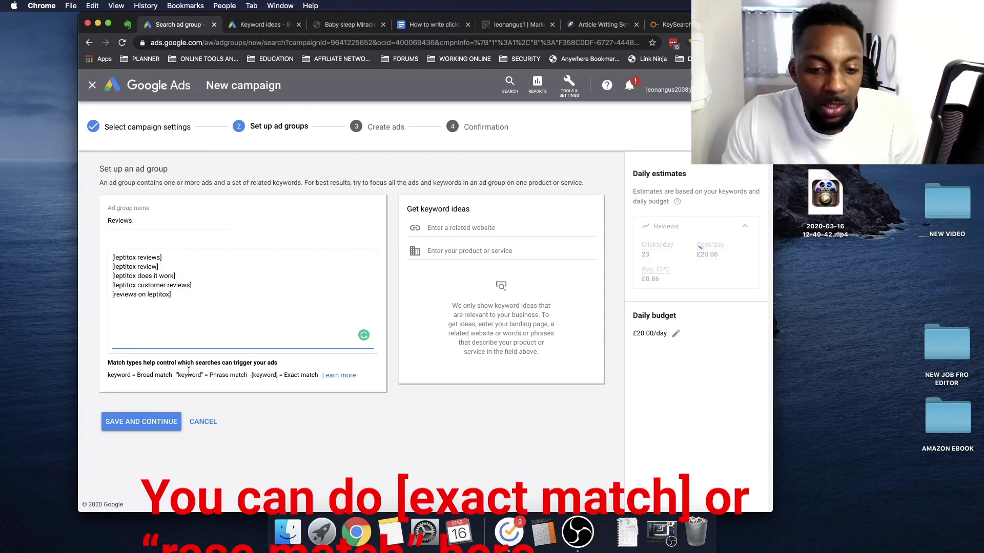
pyautogui.click(144, 422)
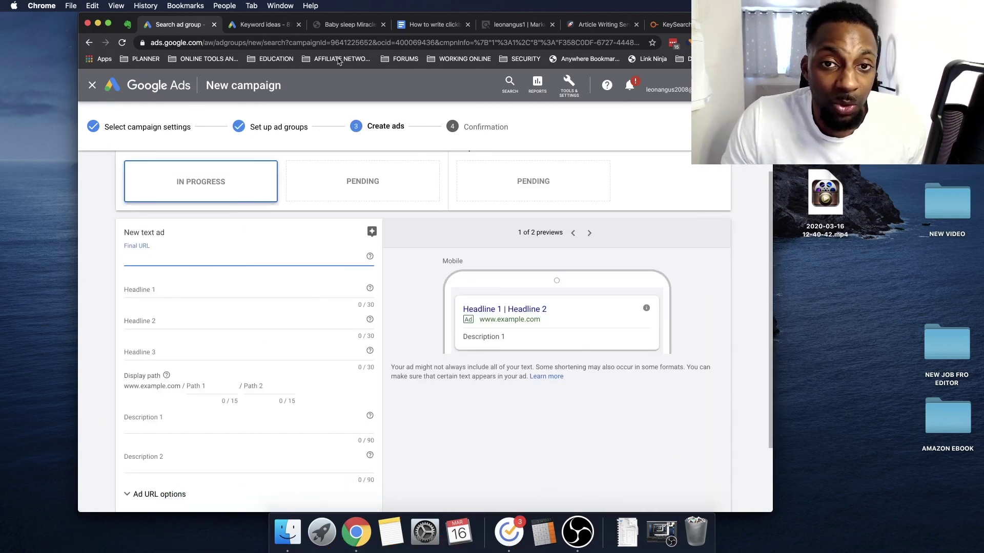
# Paste the babygodaddy.com Baby Sleep Miracle review address as the ad's Final URL
pyautogui.click(350, 25)
pyautogui.click(328, 43)
pyautogui.press('super+c')
pyautogui.click(179, 25)
pyautogui.press('super+v')
pyautogui.click(216, 287)
pyautogui.scroll(-4, 231, 287)
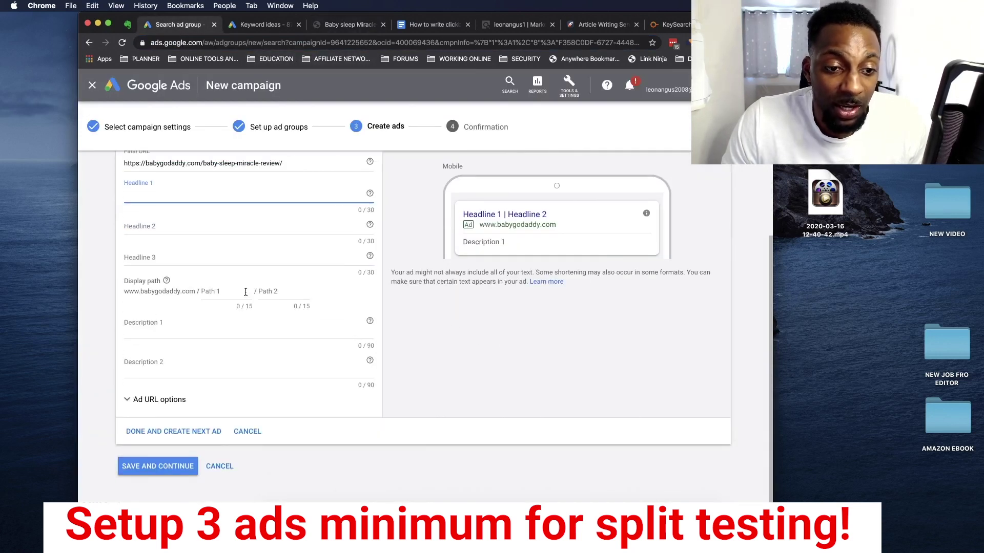
# Check the review page and ClickBank Marketplace, then close the Article Writing Service tab
pyautogui.click(343, 26)
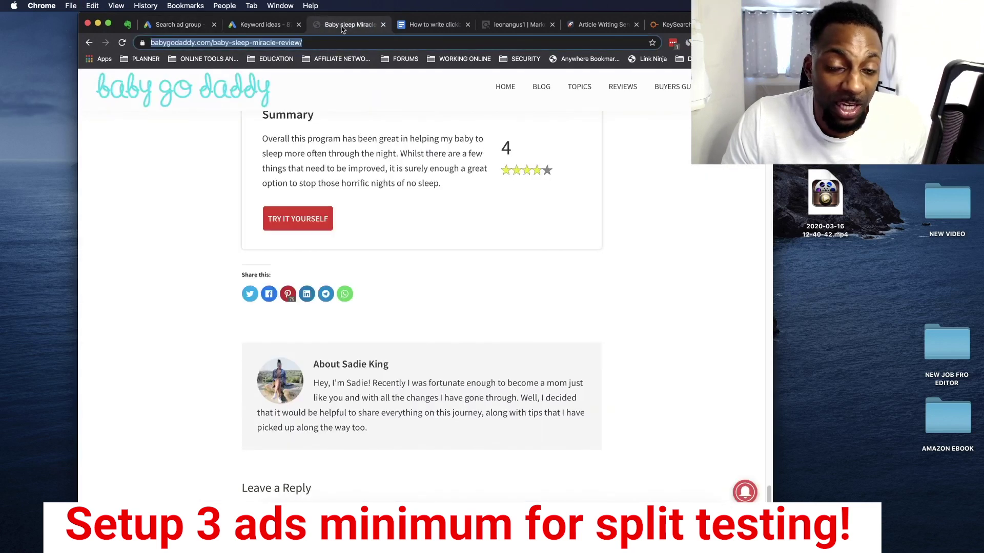
pyautogui.scroll(20, 290, 176)
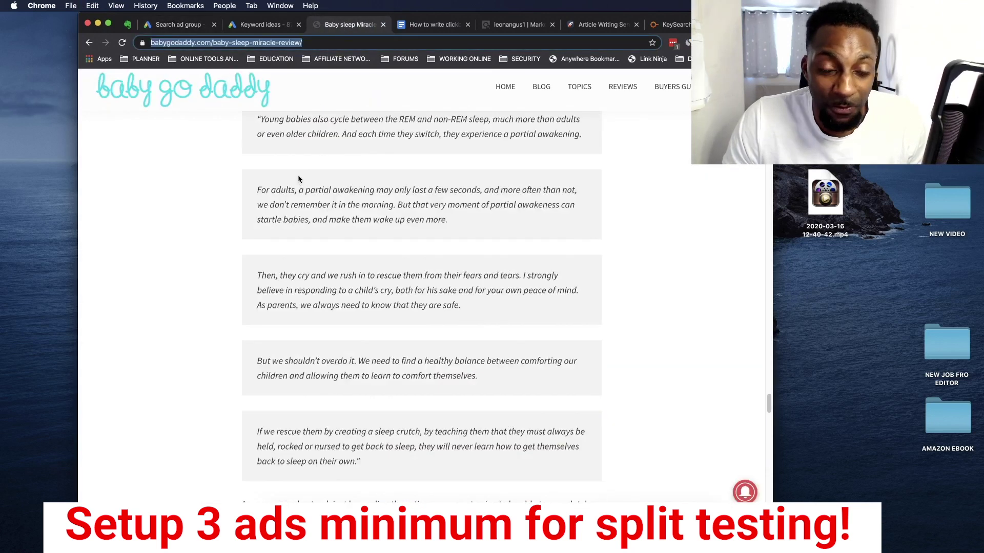
pyautogui.scroll(6, 256, 77)
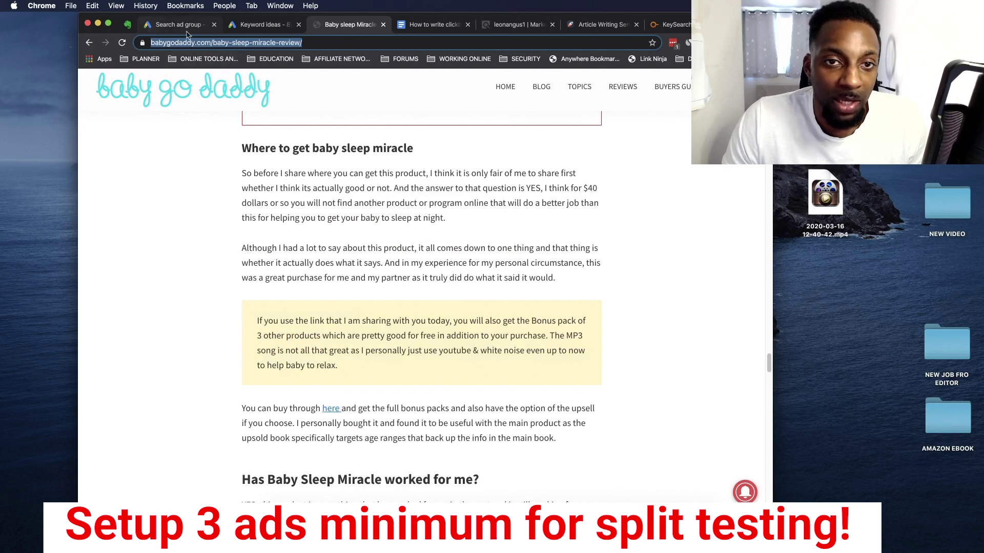
pyautogui.click(530, 30)
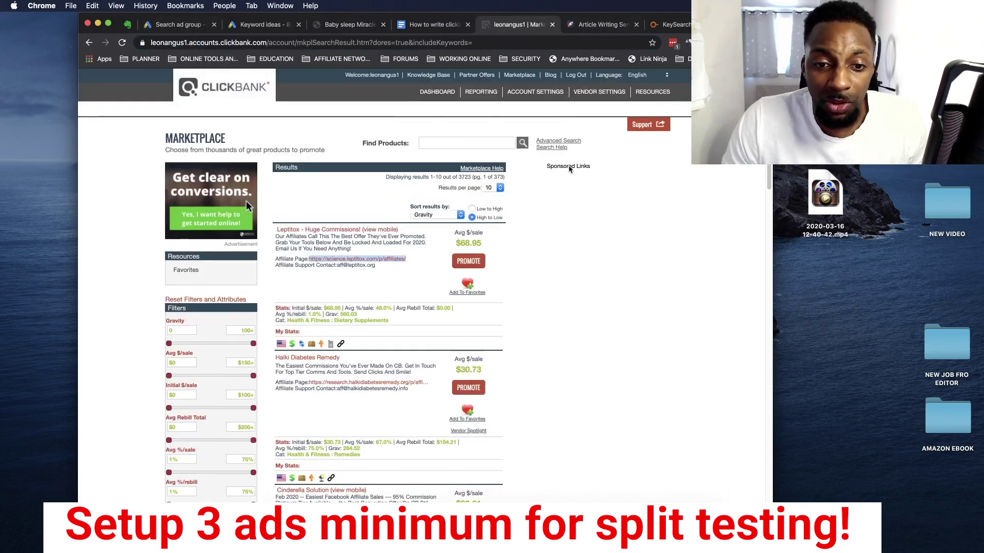
pyautogui.click(553, 26)
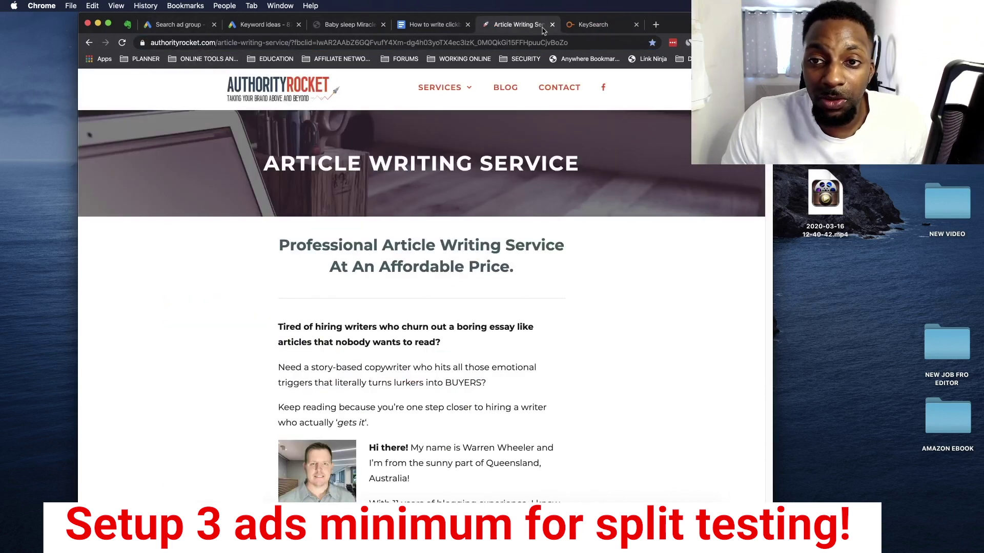
pyautogui.click(552, 25)
# Search Google for 'leptitox review' in a new tab and view its search suggestions
pyautogui.click(570, 24)
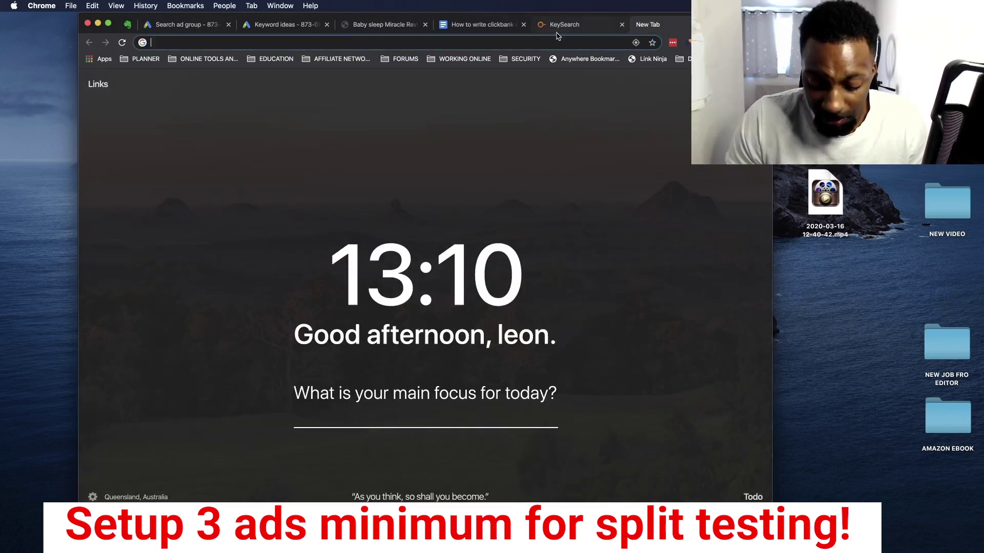
pyautogui.write('leptitox review')
pyautogui.press('Return')
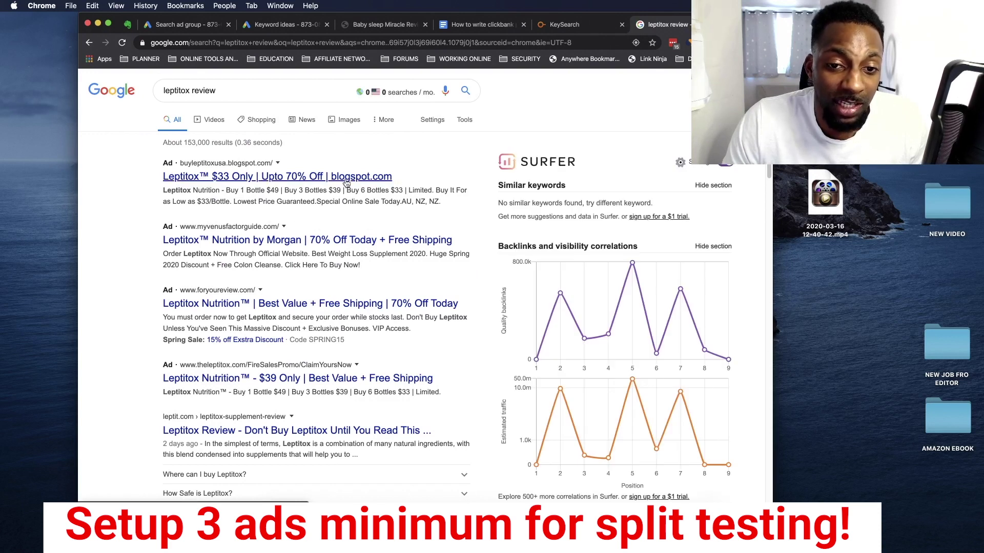
pyautogui.click(175, 91)
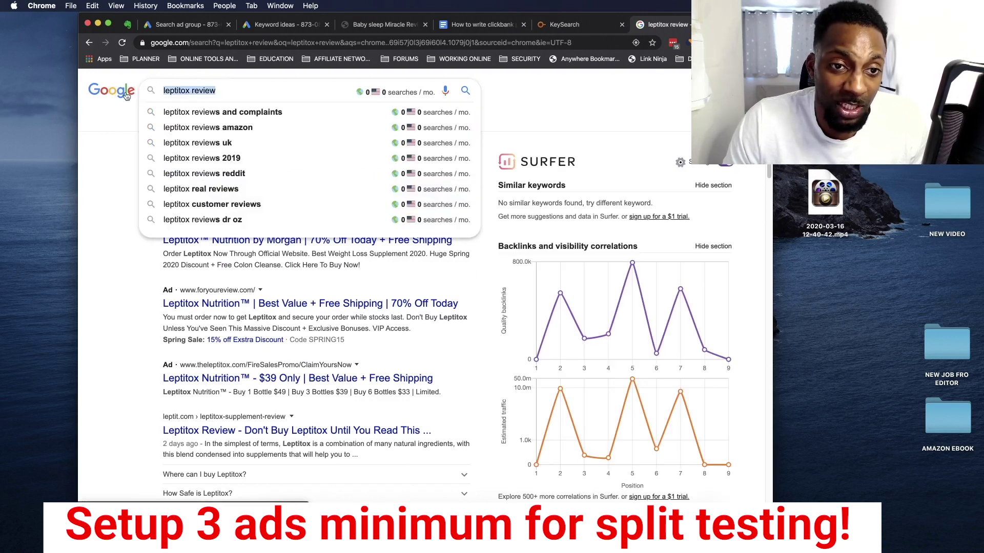
pyautogui.click(123, 151)
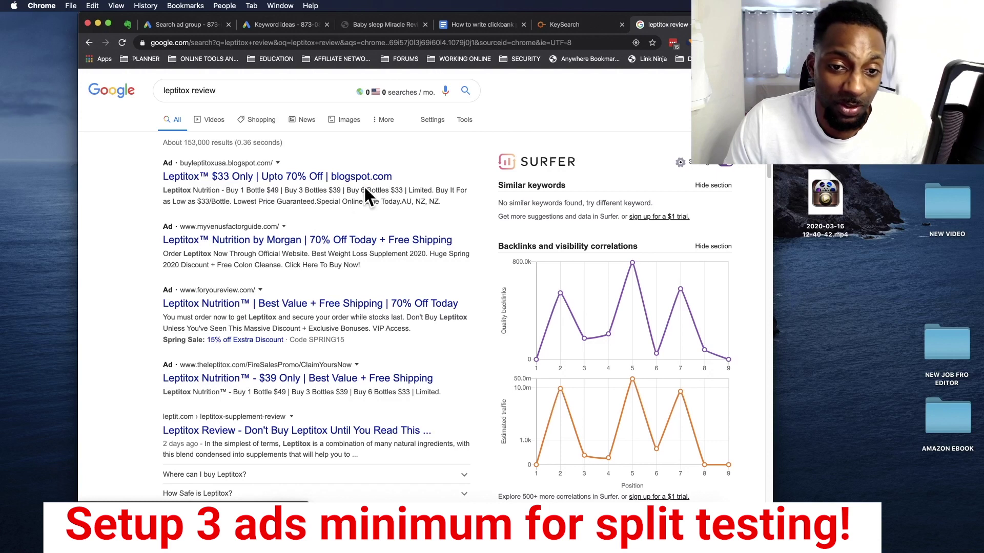
pyautogui.click(177, 91)
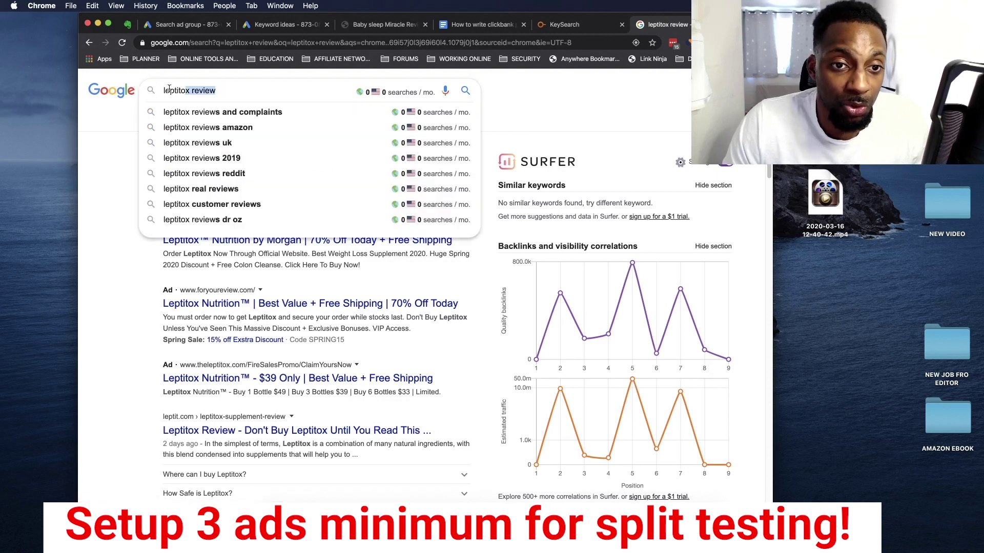
pyautogui.click(107, 145)
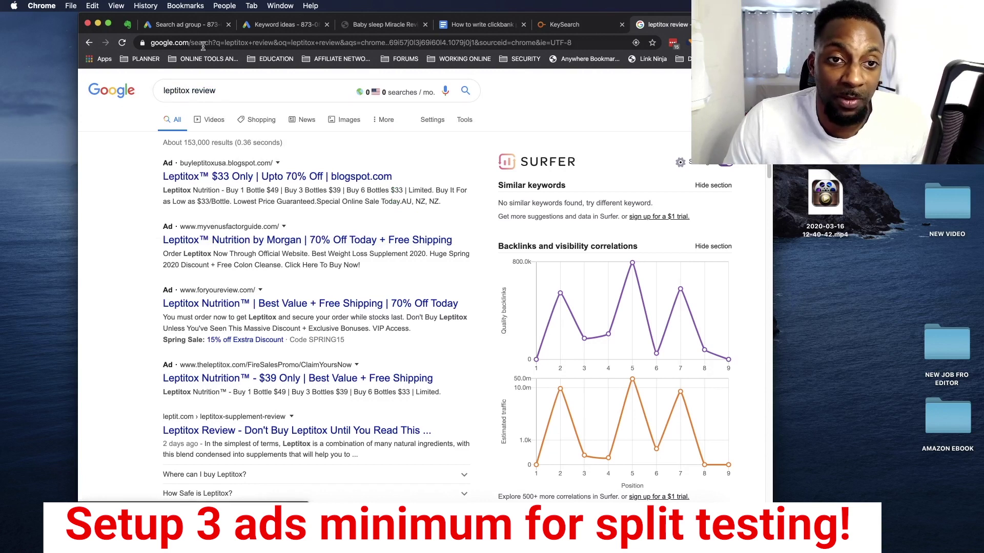
pyautogui.click(202, 30)
# Enter 'Leptitox Review :' as the ad's Headline 1
pyautogui.write('L')
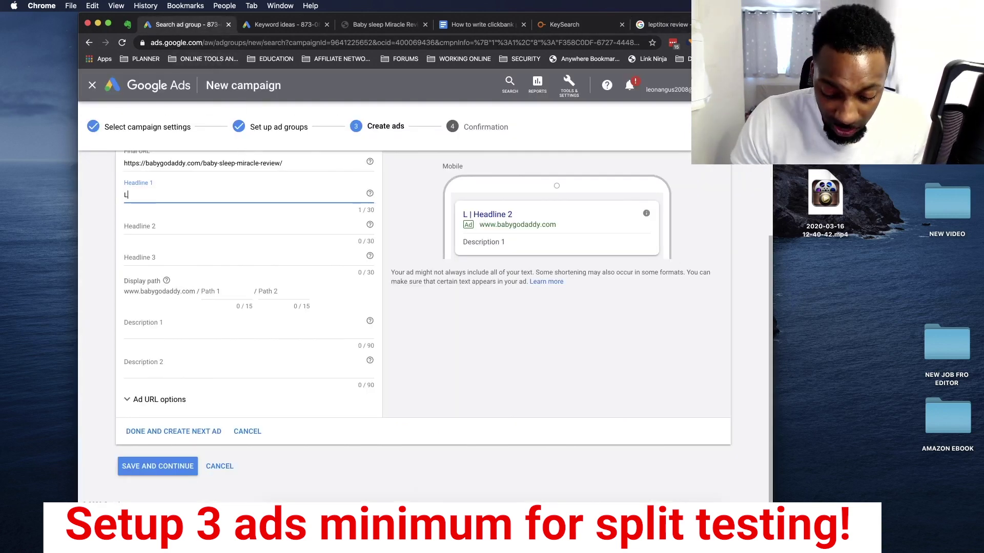
pyautogui.write('eptitox Rev')
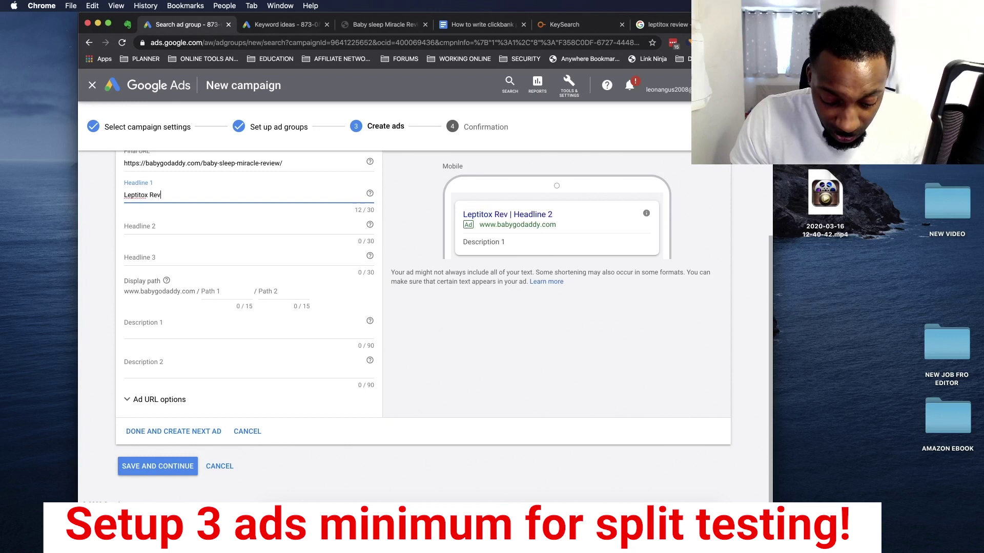
pyautogui.write('iew :')
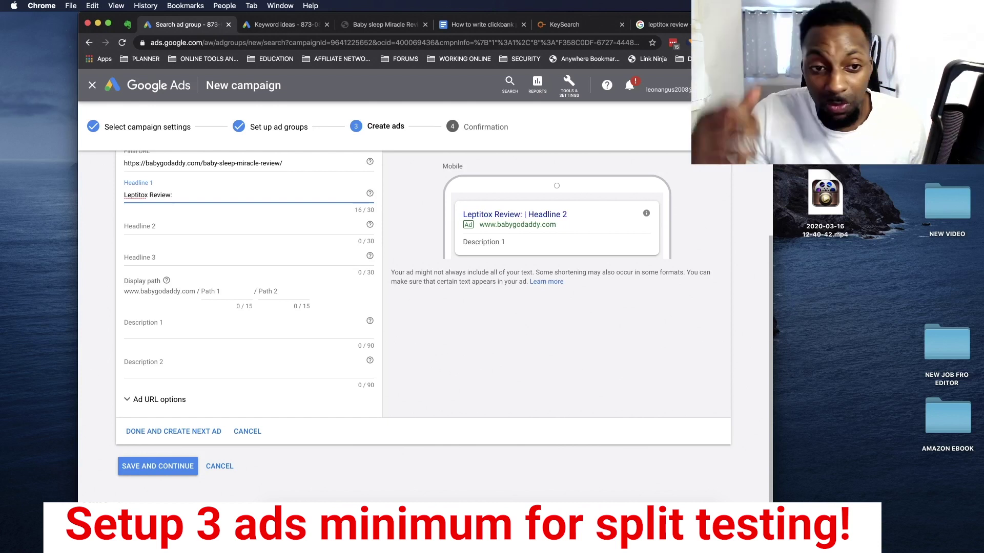
# Scroll the 'leptitox review' results down to the Videos row and back to the top
pyautogui.click(693, 25)
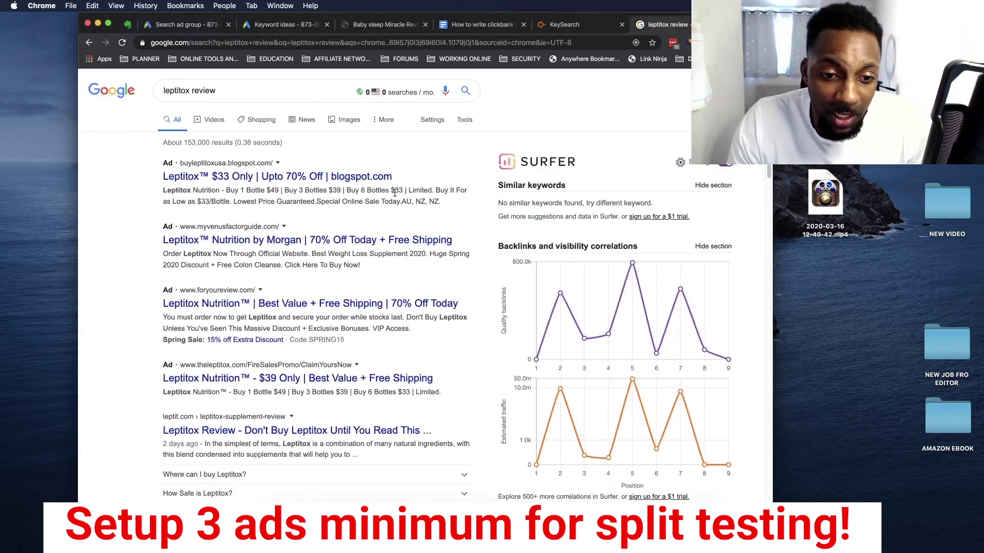
pyautogui.scroll(-5, 351, 306)
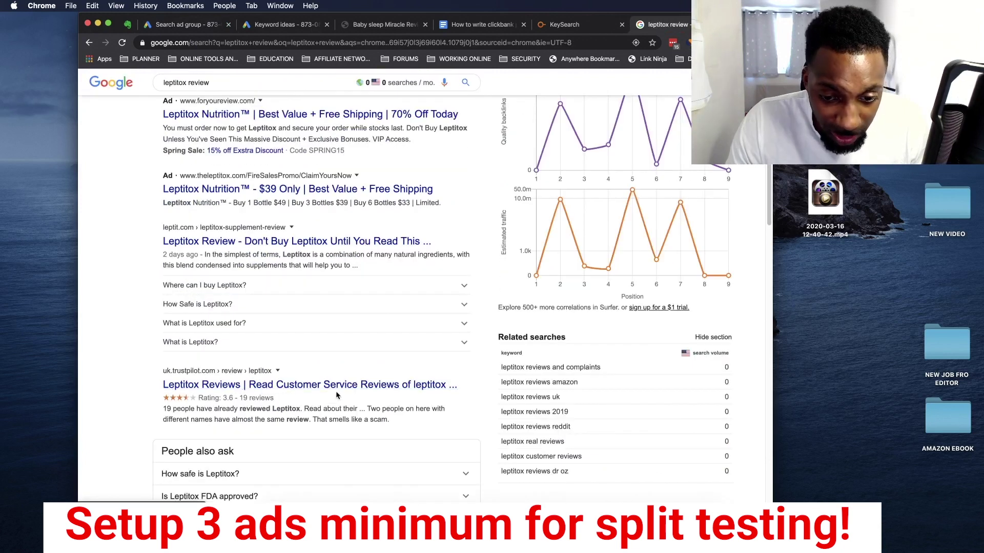
pyautogui.scroll(-6, 333, 393)
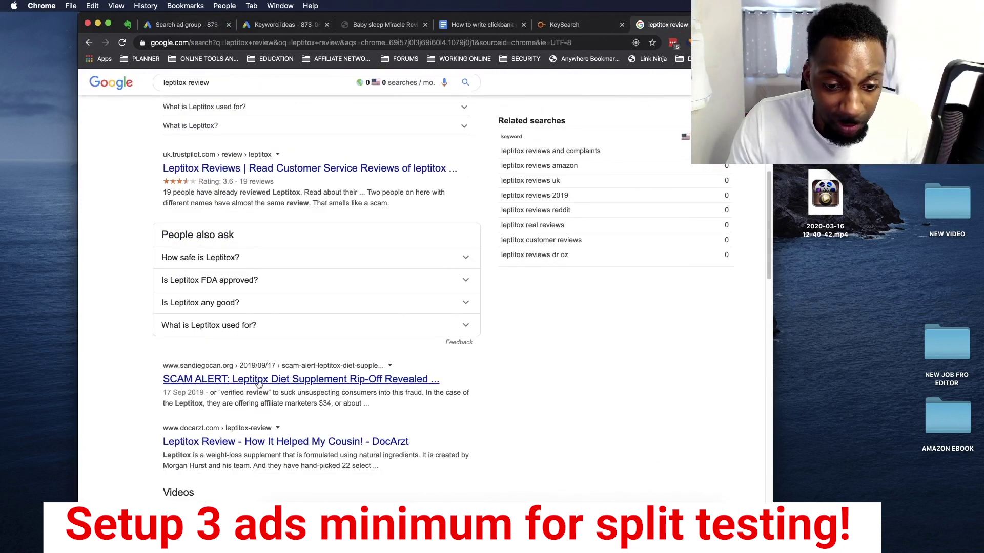
pyautogui.scroll(-1, 317, 405)
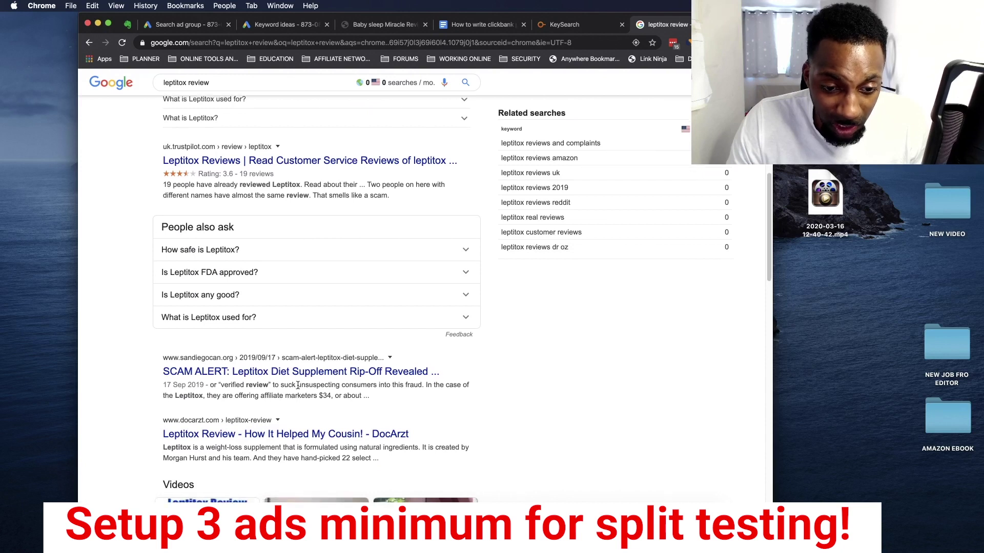
pyautogui.scroll(-4, 305, 428)
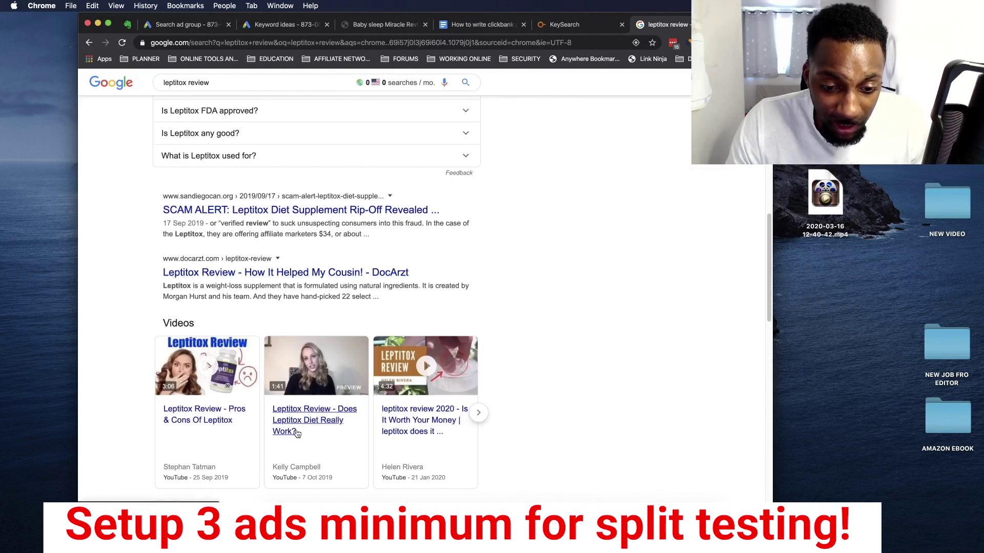
pyautogui.scroll(15, 315, 358)
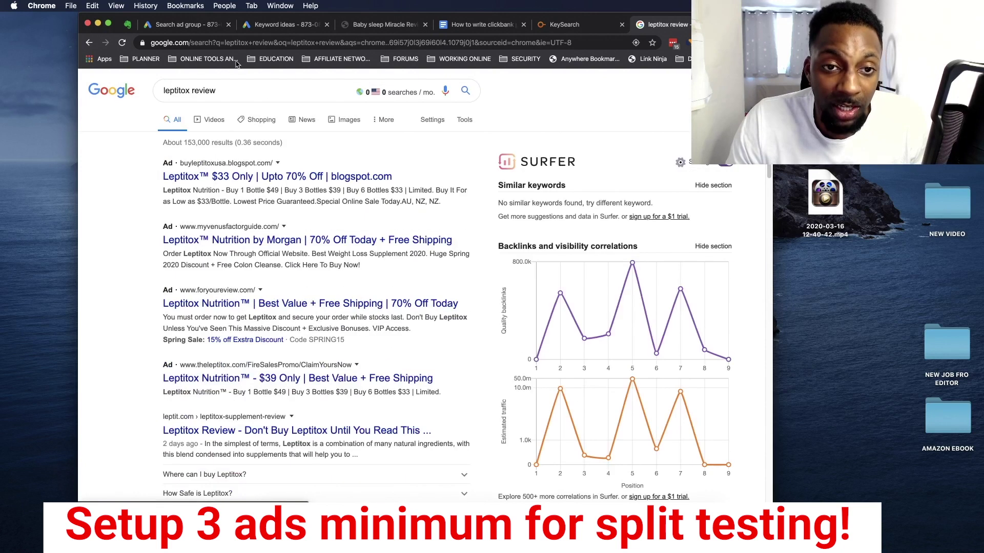
# Trim Headline 1 back to 'Leptitox Review', removing the extra words and colon
pyautogui.click(203, 25)
pyautogui.write('d')
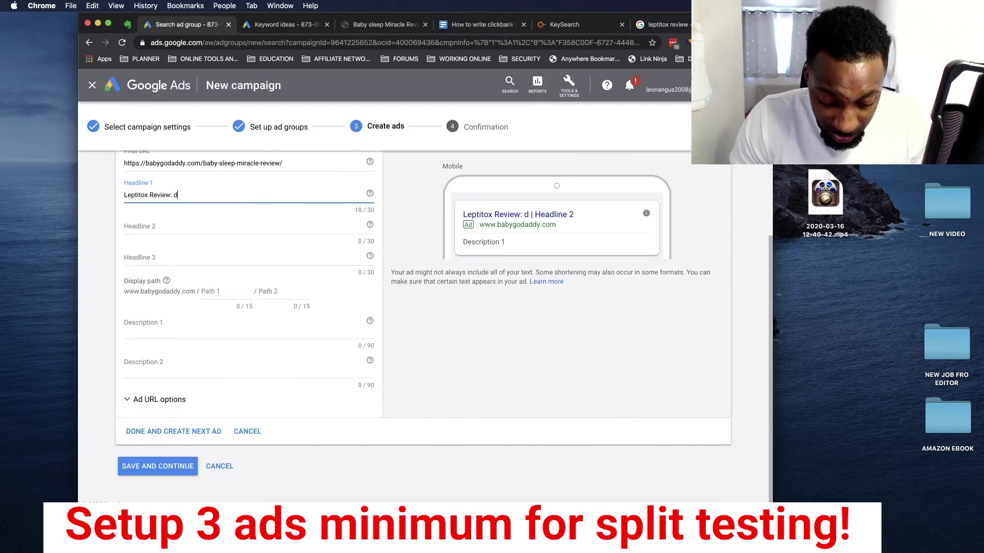
pyautogui.write('oes this')
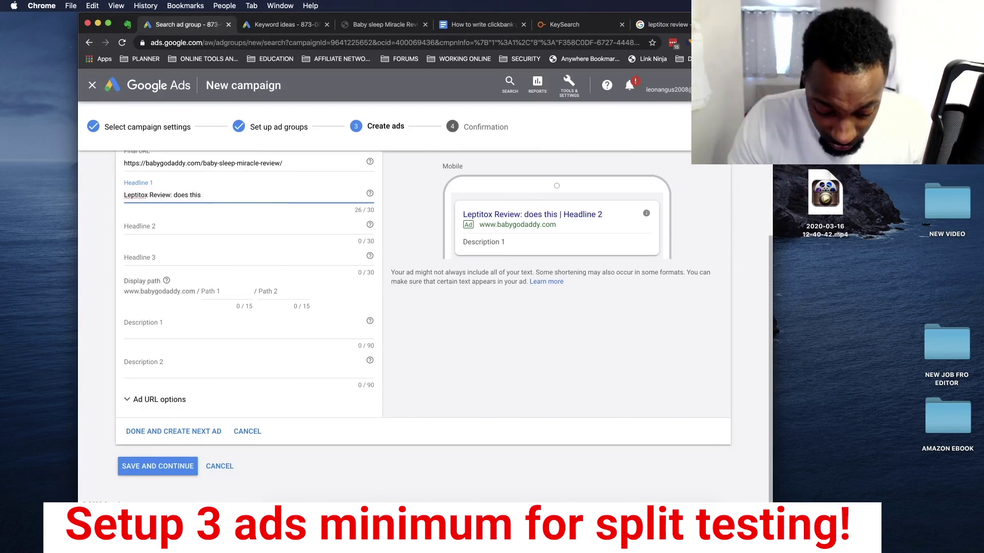
pyautogui.write(' Really help you ')
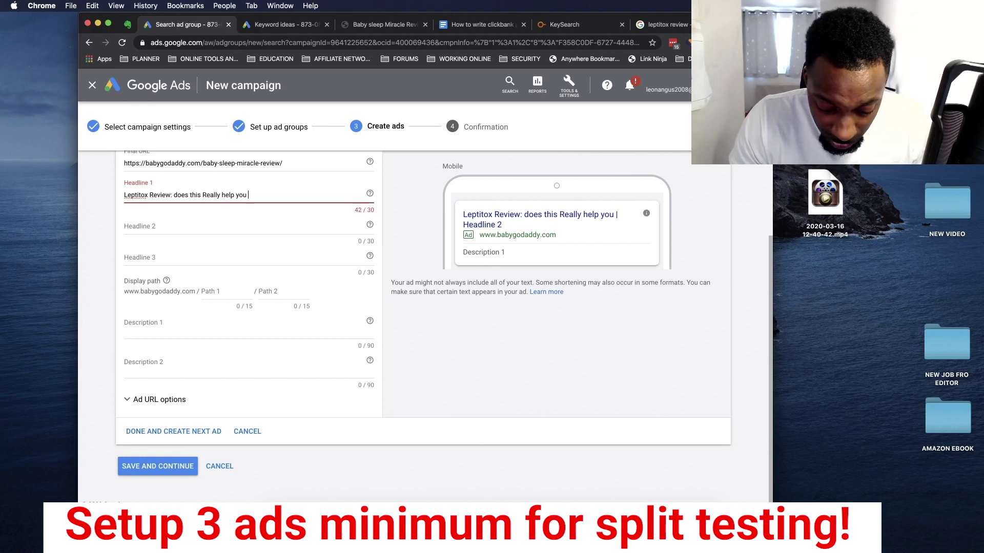
pyautogui.write('to lose')
pyautogui.press('BackSpace')
pyautogui.press('BackSpace')
pyautogui.press('BackSpace')
pyautogui.press('BackSpace')
pyautogui.press('BackSpace')
pyautogui.press('BackSpace')
pyautogui.press('BackSpace')
pyautogui.press('BackSpace')
pyautogui.press('BackSpace')
pyautogui.press('BackSpace')
pyautogui.press('BackSpace')
pyautogui.press('BackSpace')
pyautogui.press('BackSpace')
pyautogui.press('BackSpace')
pyautogui.press('BackSpace')
pyautogui.press('BackSpace')
pyautogui.press('BackSpace')
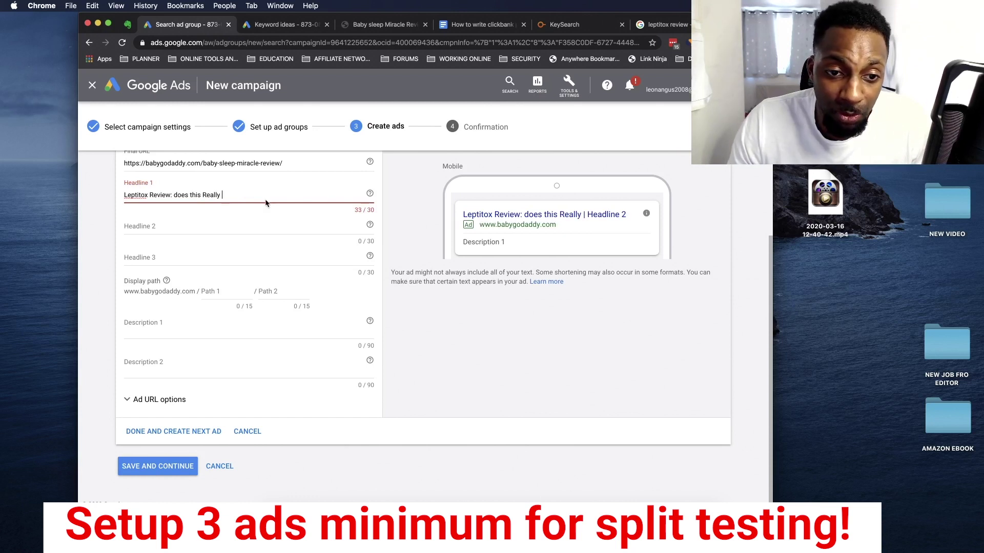
pyautogui.moveTo(235, 191); pyautogui.dragTo(174, 193)
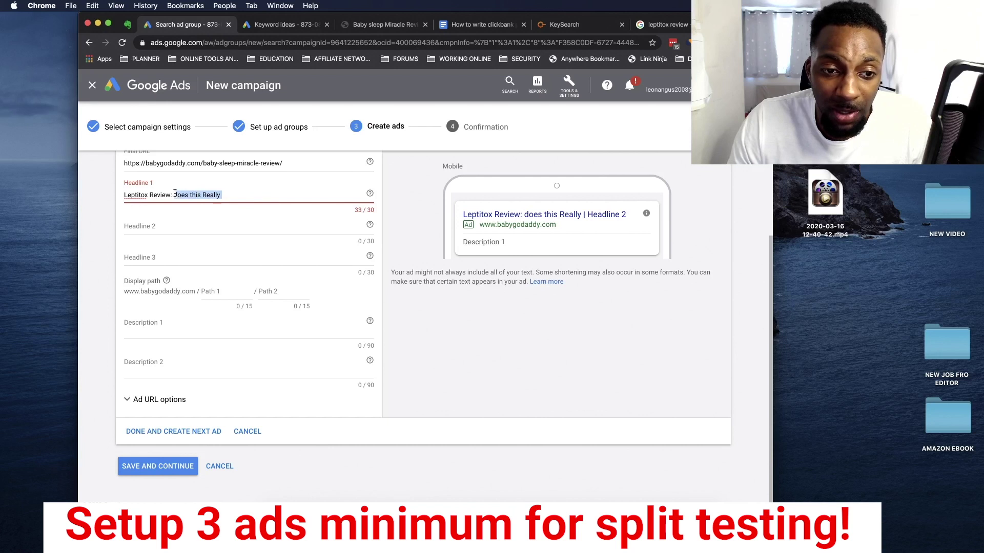
pyautogui.press('BackSpace')
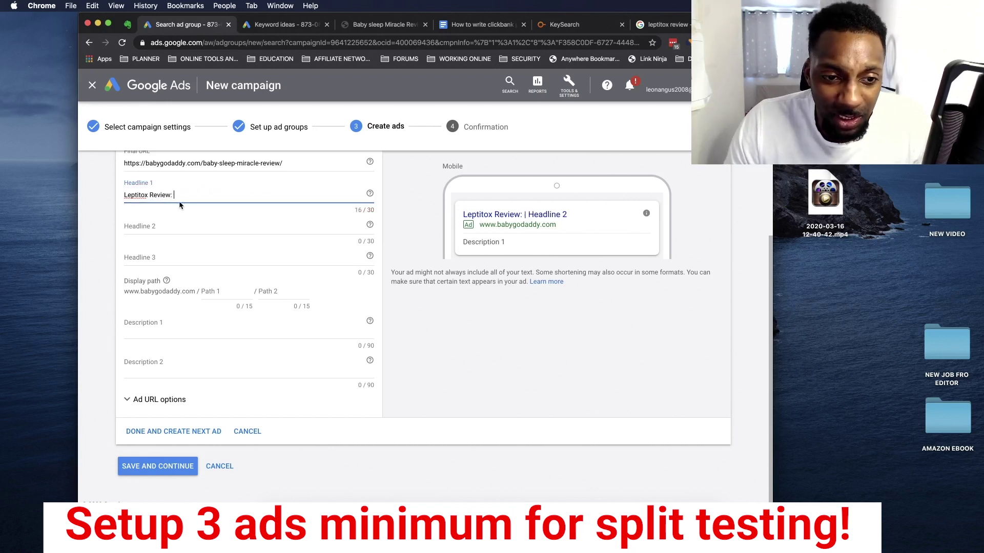
pyautogui.press('BackSpace')
# Enter 'does this really work?' as Headline 2
pyautogui.click(163, 222)
pyautogui.write('does this reall')
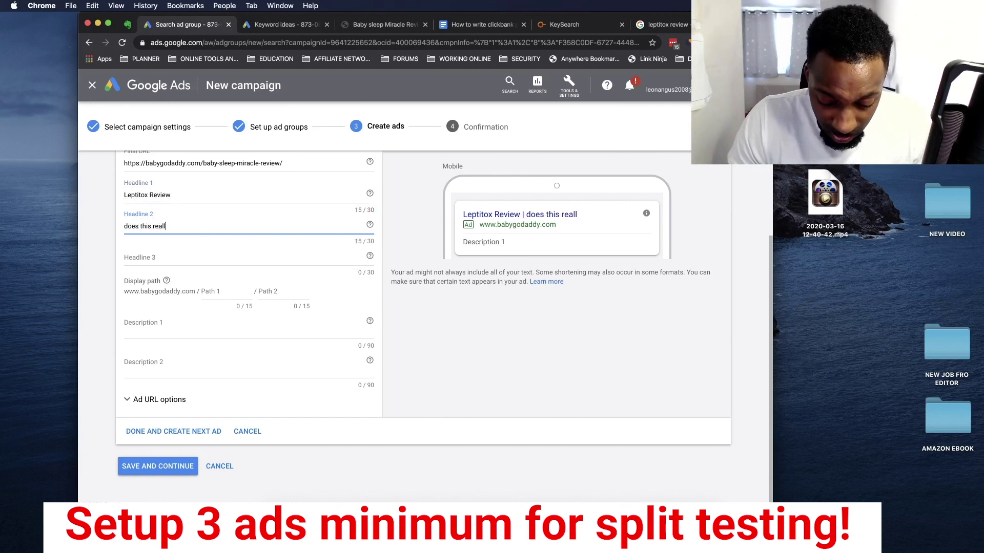
pyautogui.write('y help weigth loss')
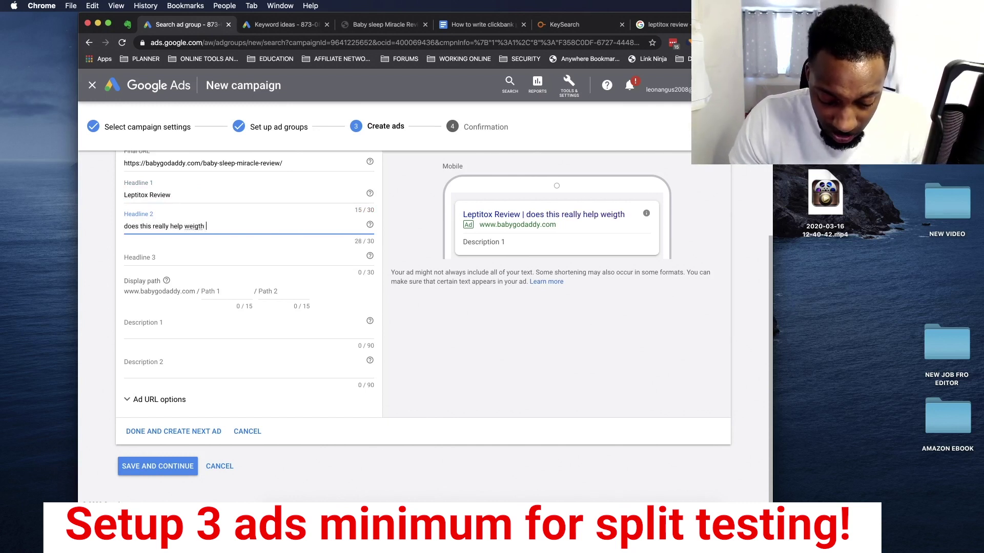
pyautogui.press('BackSpace')
pyautogui.press('BackSpace')
pyautogui.press('BackSpace')
pyautogui.press('BackSpace')
pyautogui.press('BackSpace')
pyautogui.press('BackSpace')
pyautogui.press('BackSpace')
pyautogui.press('BackSpace')
pyautogui.press('BackSpace')
pyautogui.press('BackSpace')
pyautogui.press('BackSpace')
pyautogui.press('BackSpace')
pyautogui.press('BackSpace')
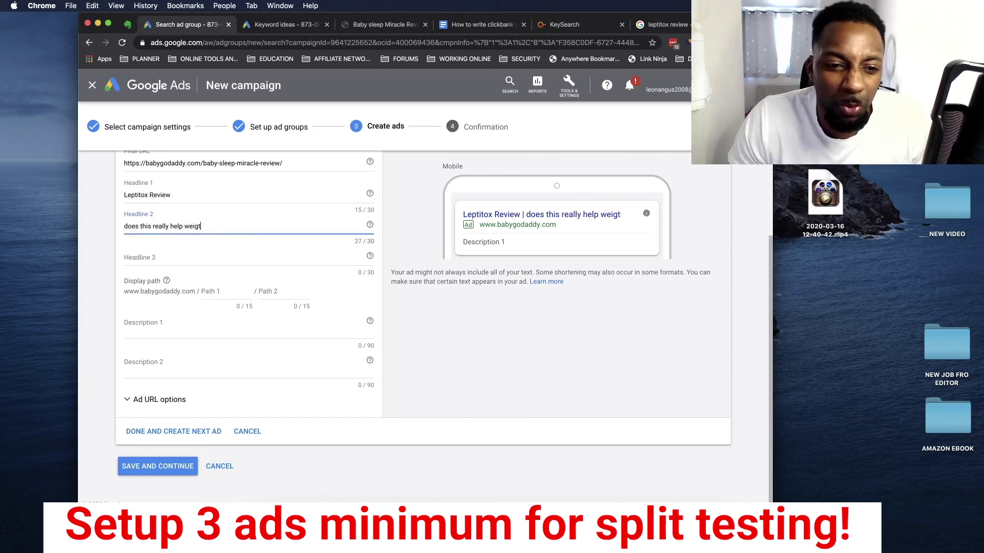
pyautogui.write('pp')
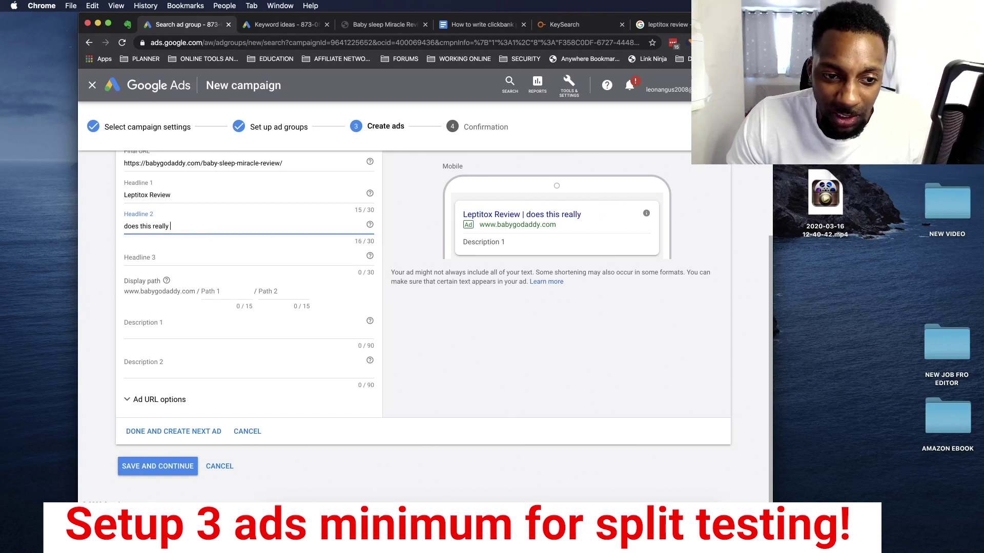
pyautogui.write(' work?')
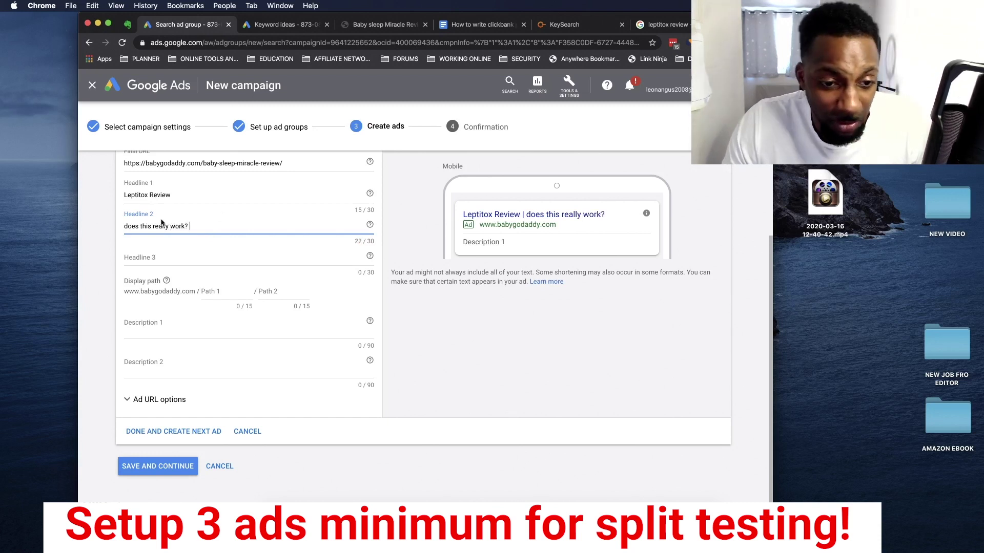
pyautogui.click(209, 290)
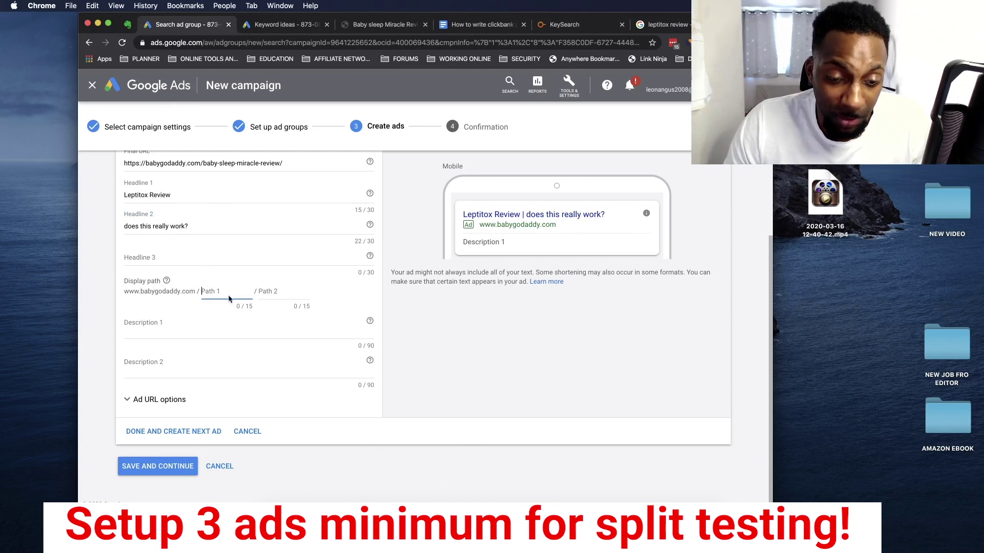
# Set the display path to 'LeptitoxReview' with a capital L
pyautogui.write('lept')
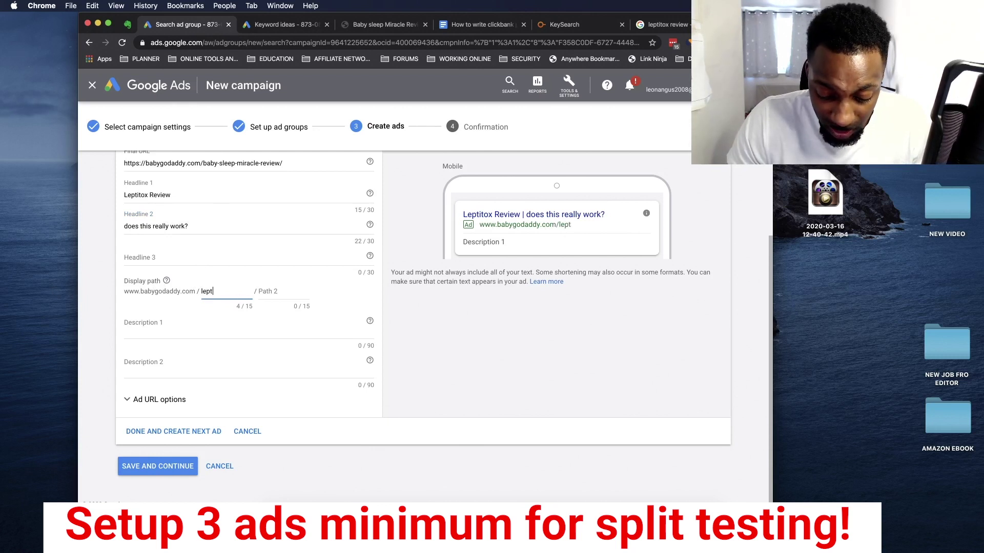
pyautogui.write('itoxReview')
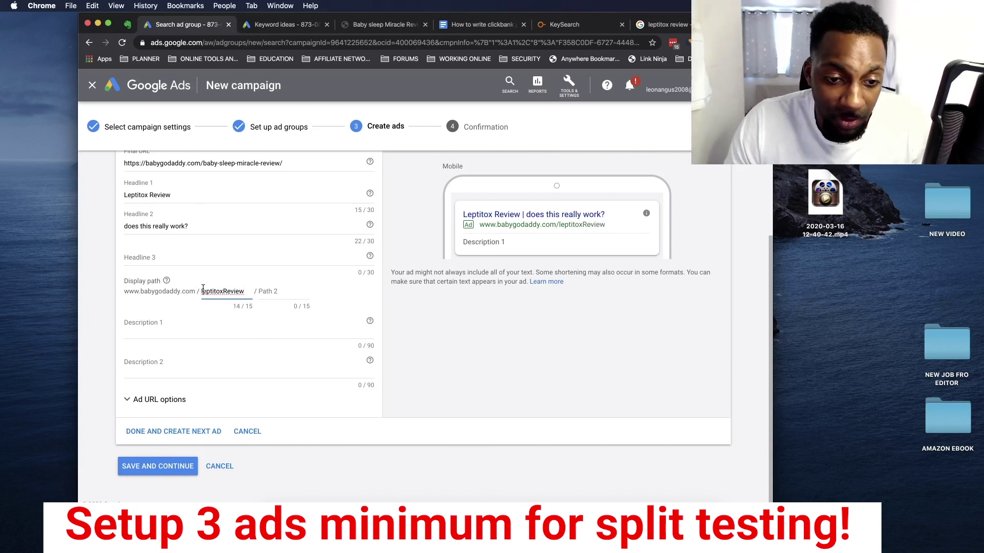
pyautogui.click(203, 290)
pyautogui.press('BackSpace')
pyautogui.write('L')
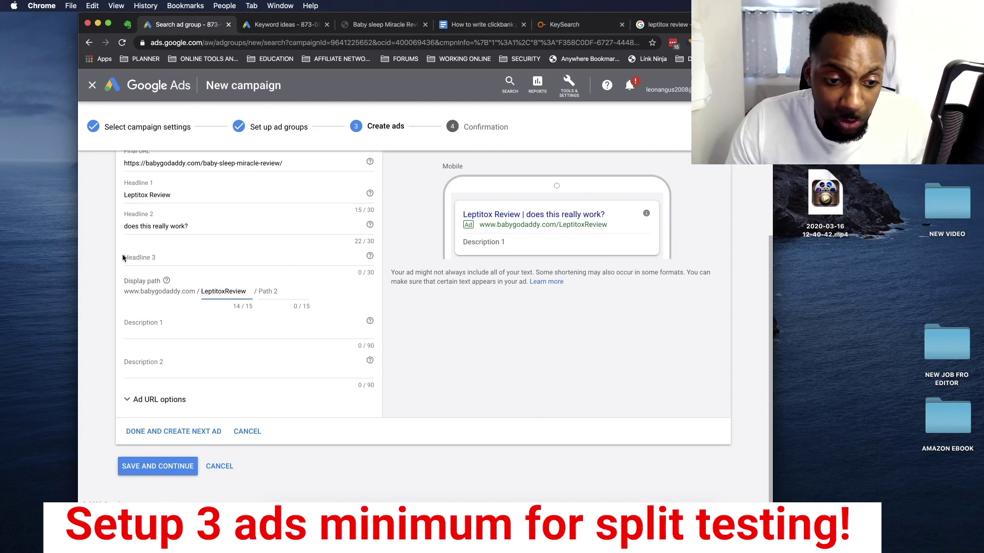
# Write Description 1 'In this leptitox review I share my personal experience with trying this program.' and save the ad
pyautogui.click(161, 324)
pyautogui.write('In this le')
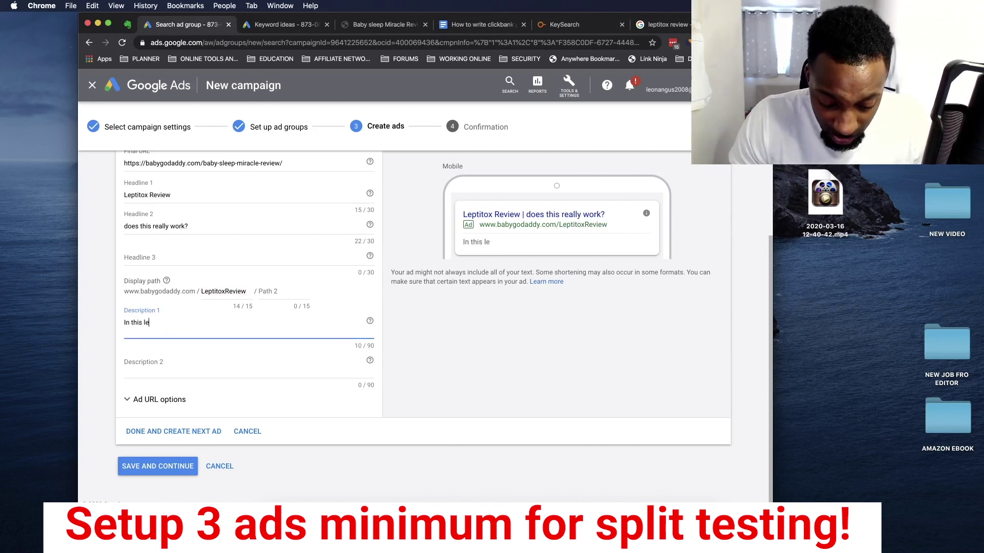
pyautogui.write('ptitox review I share')
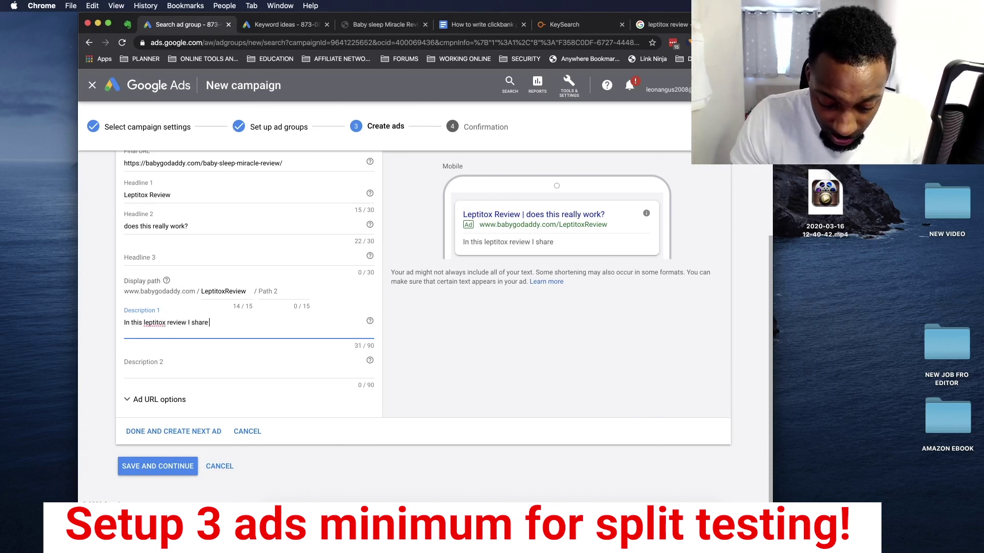
pyautogui.write(' my personal experience wi')
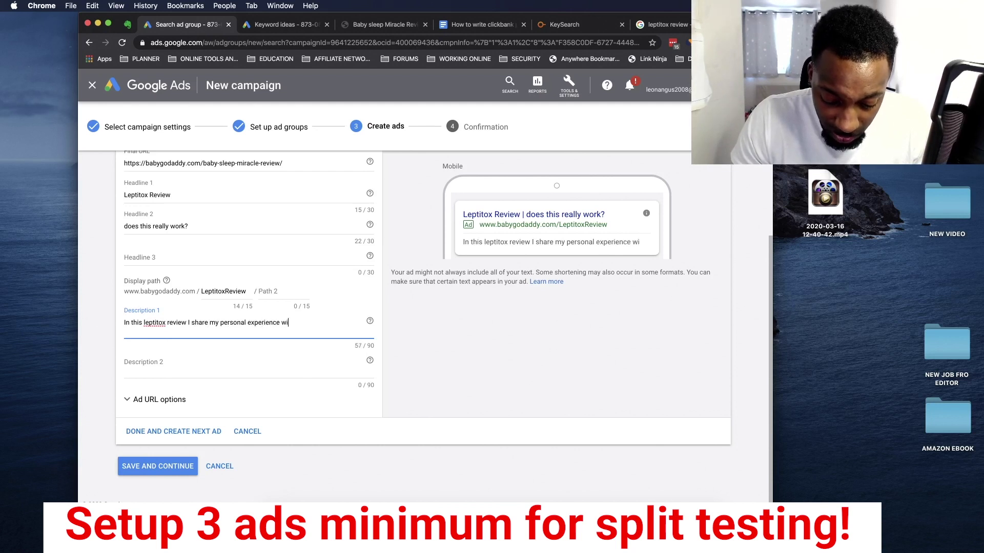
pyautogui.write('th try')
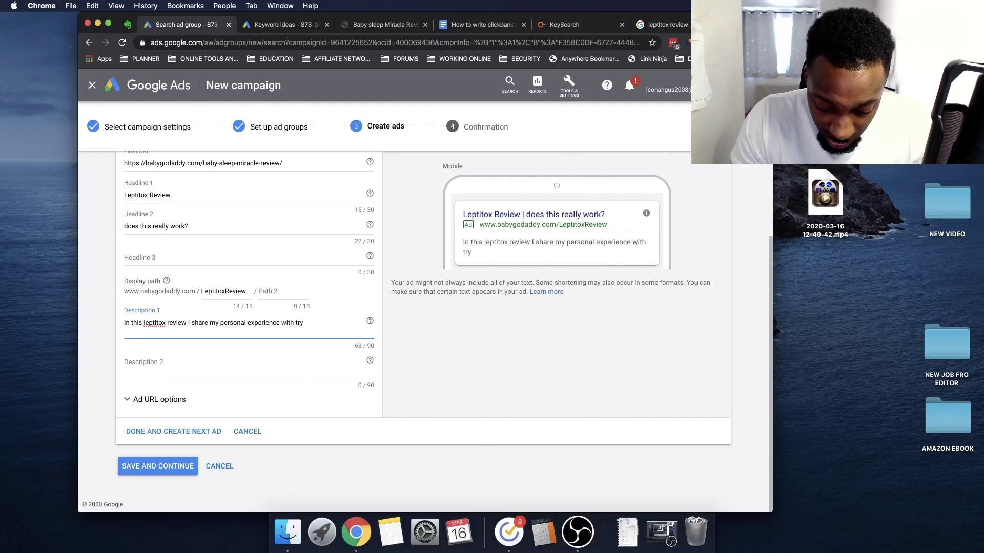
pyautogui.write('ing this program.')
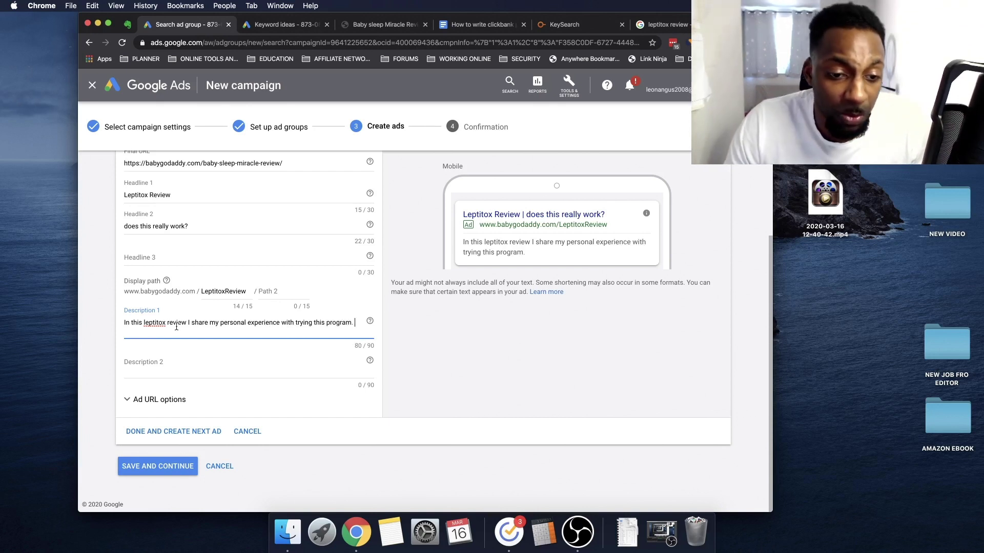
pyautogui.moveTo(144, 323); pyautogui.dragTo(187, 318)
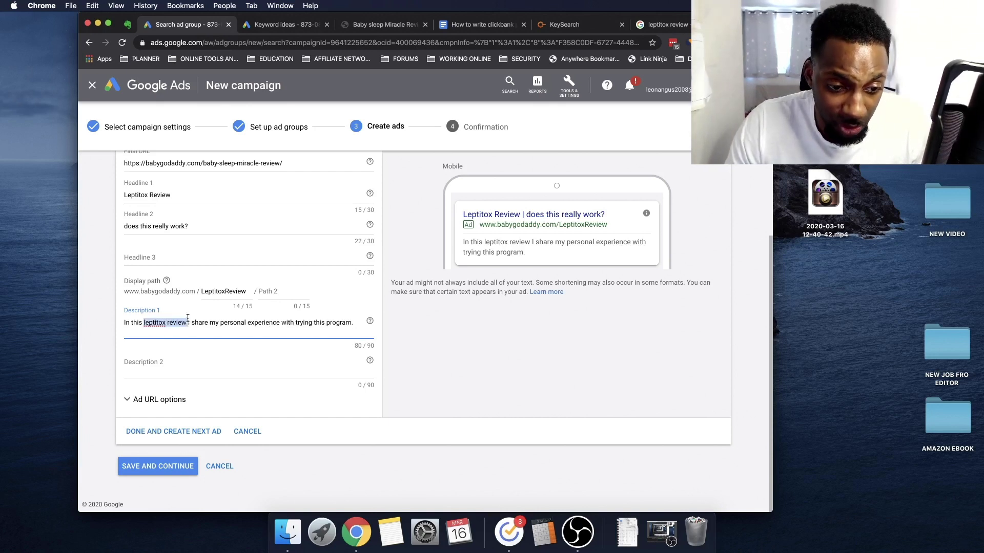
pyautogui.click(164, 367)
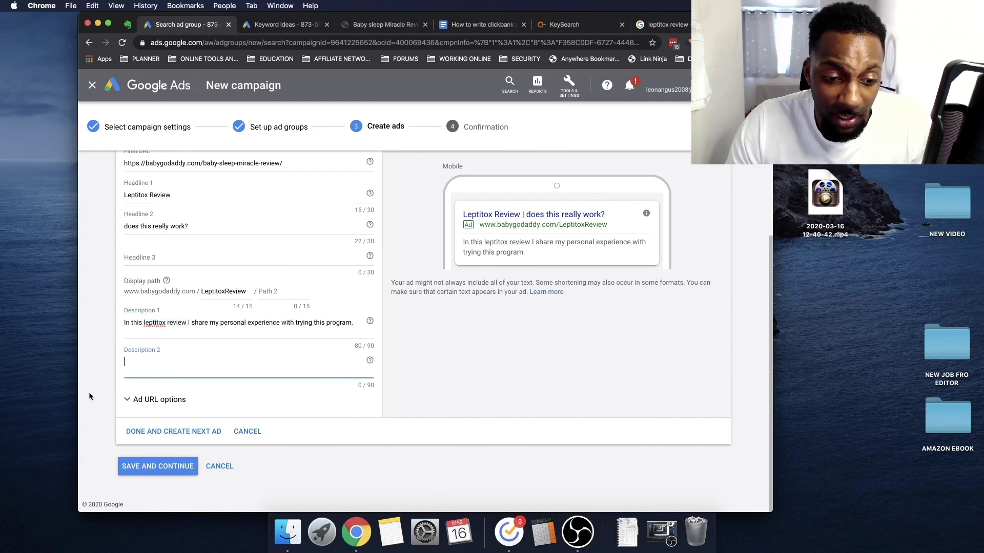
pyautogui.click(169, 401)
pyautogui.click(226, 399)
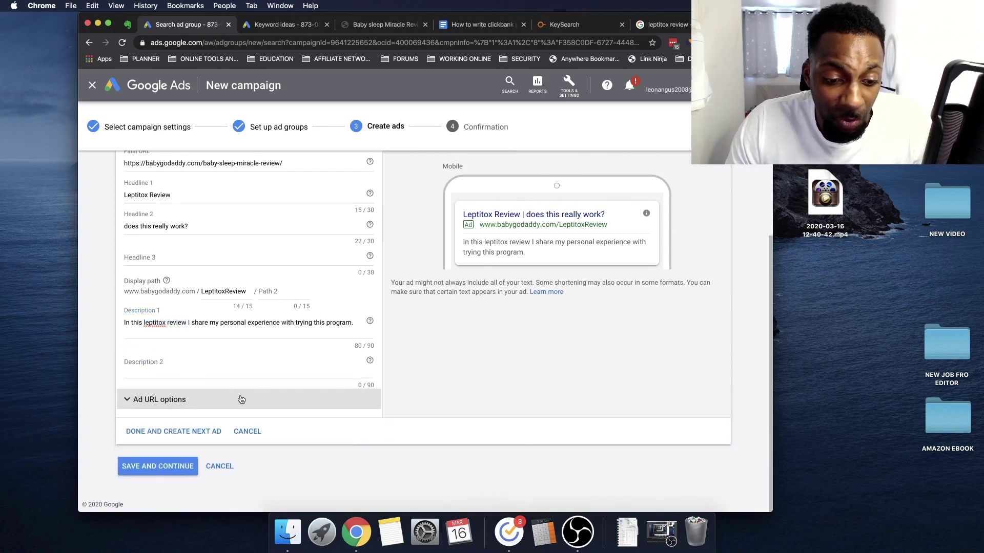
pyautogui.click(159, 465)
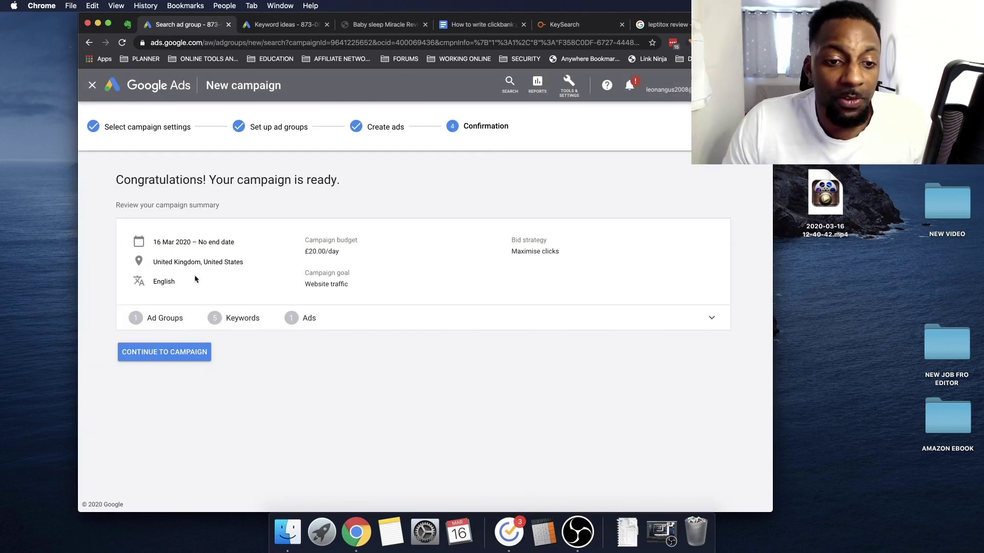
# Review the start date, daily budget and bid strategy, then open the Reviews ad group's keywords
pyautogui.moveTo(152, 242); pyautogui.dragTo(255, 243)
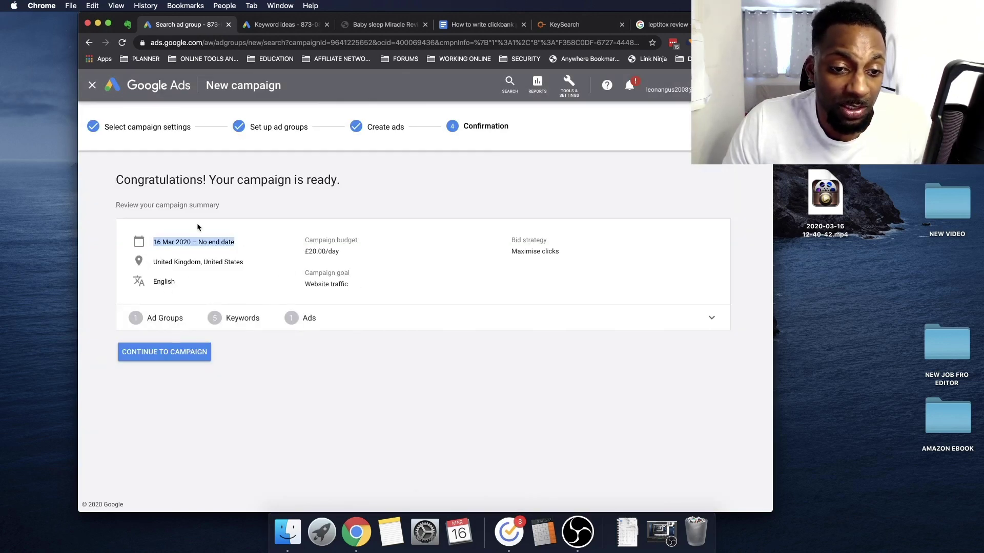
pyautogui.moveTo(321, 251); pyautogui.dragTo(365, 249)
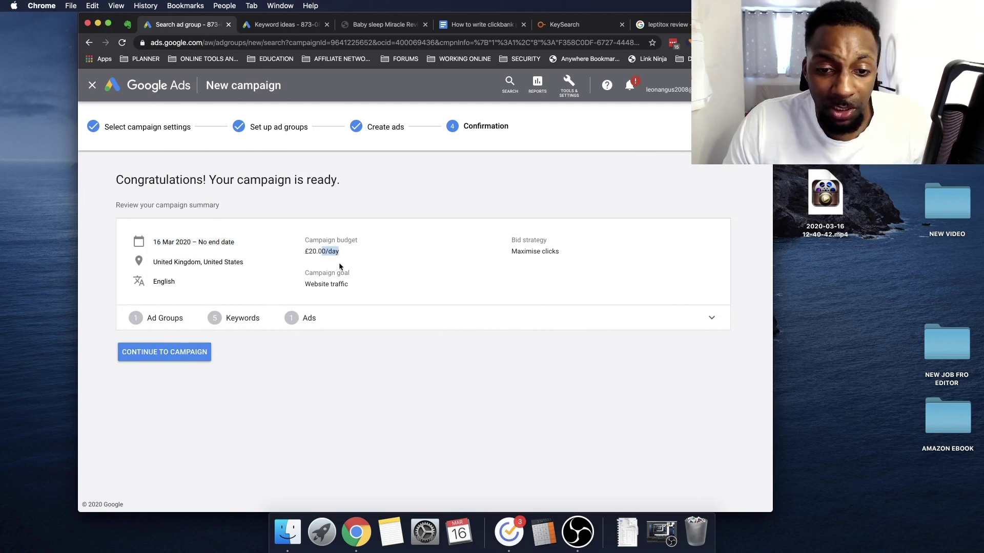
pyautogui.moveTo(497, 252); pyautogui.dragTo(492, 282)
pyautogui.click(185, 350)
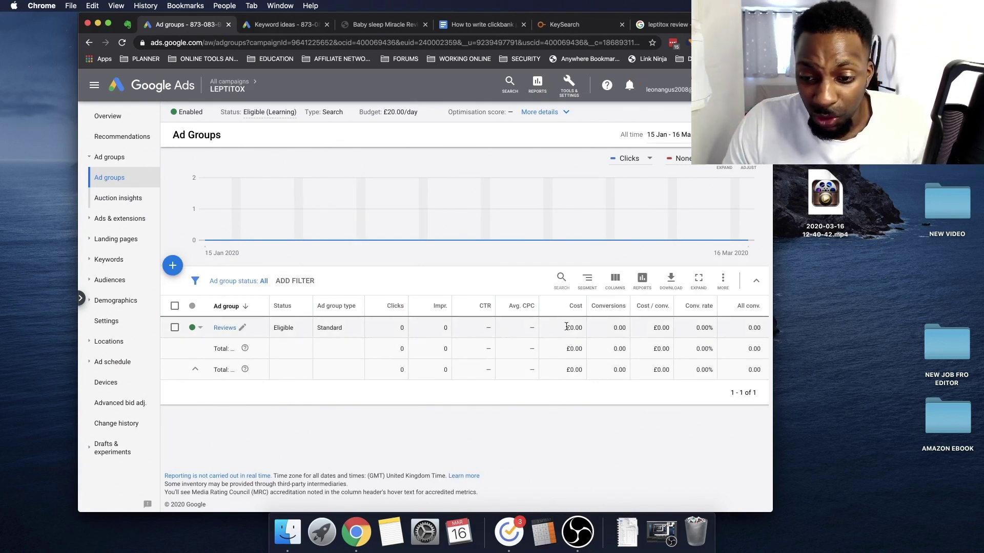
pyautogui.moveTo(565, 328); pyautogui.dragTo(668, 327)
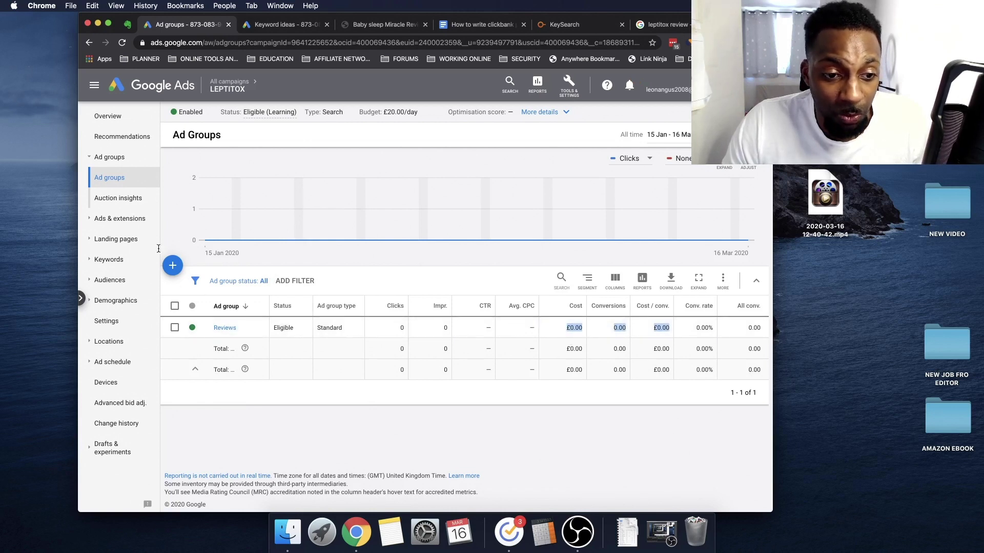
pyautogui.click(224, 328)
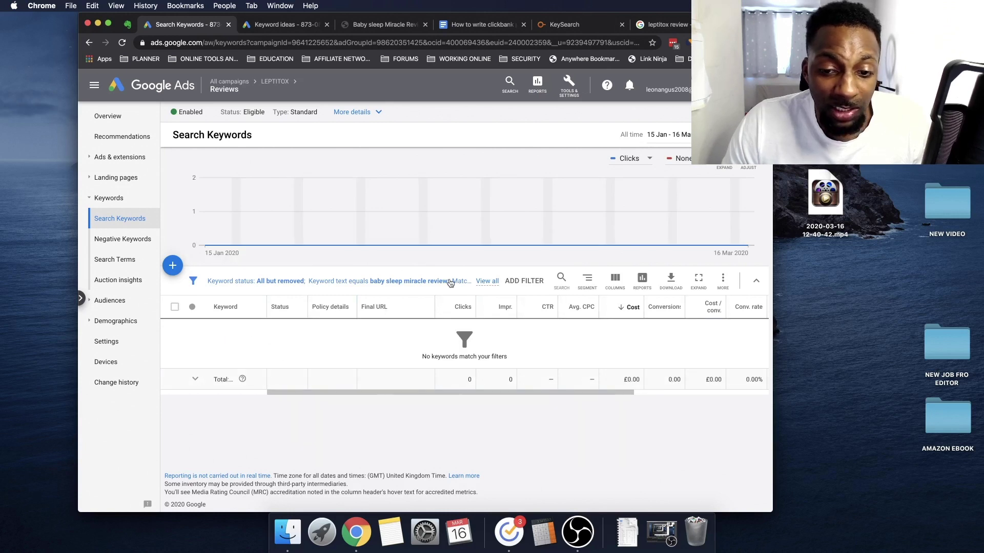
pyautogui.click(417, 281)
# Clear the keyword text and exact-match filters, then pause all five Reviews keywords
pyautogui.click(387, 287)
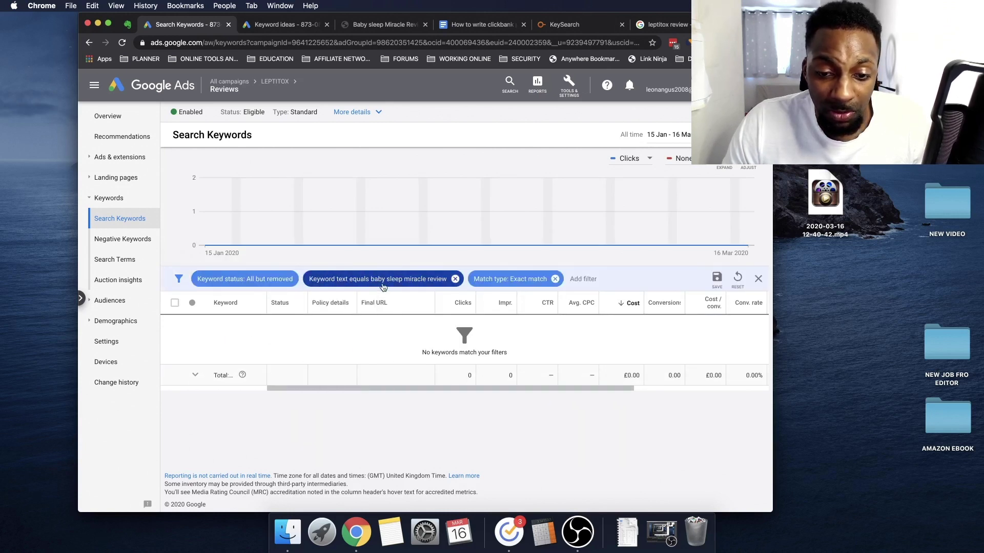
pyautogui.click(456, 281)
pyautogui.click(390, 279)
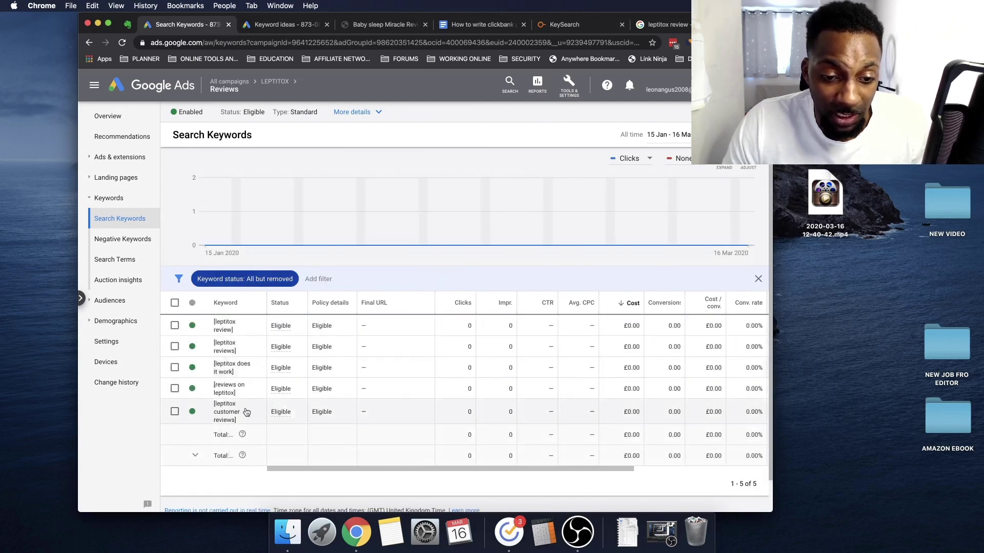
pyautogui.moveTo(397, 468); pyautogui.dragTo(432, 459)
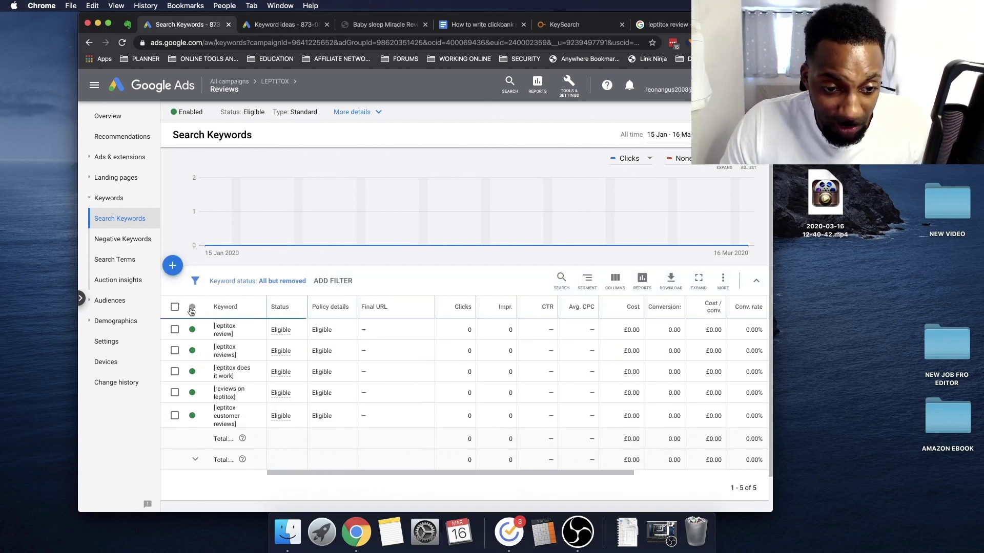
pyautogui.click(174, 306)
pyautogui.click(243, 281)
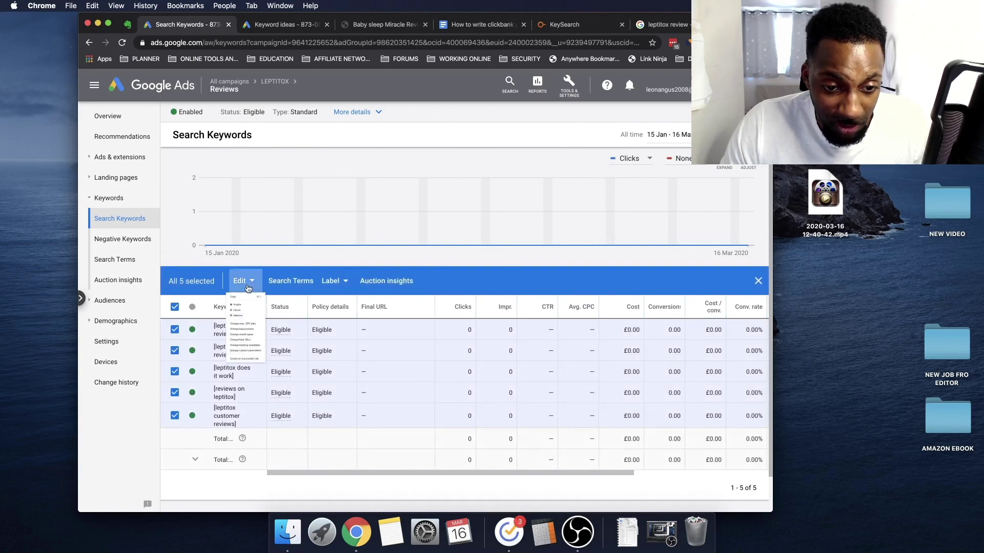
pyautogui.click(237, 310)
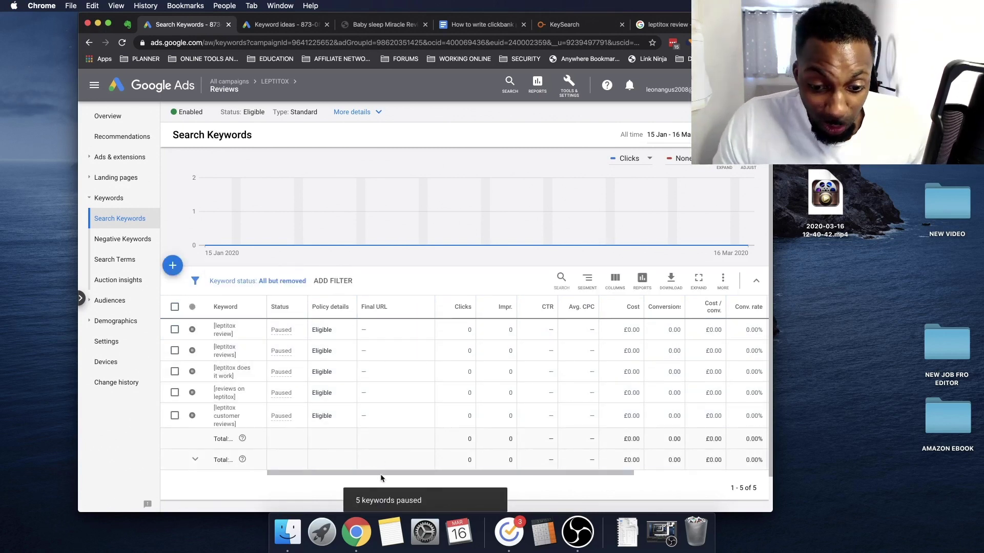
pyautogui.moveTo(412, 474); pyautogui.dragTo(476, 475)
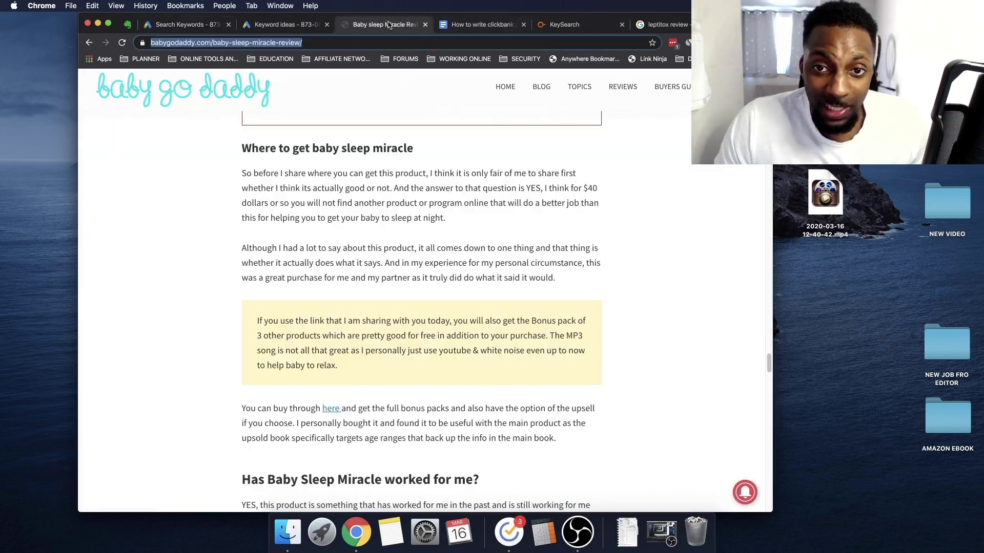
pyautogui.click(410, 26)
pyautogui.click(179, 25)
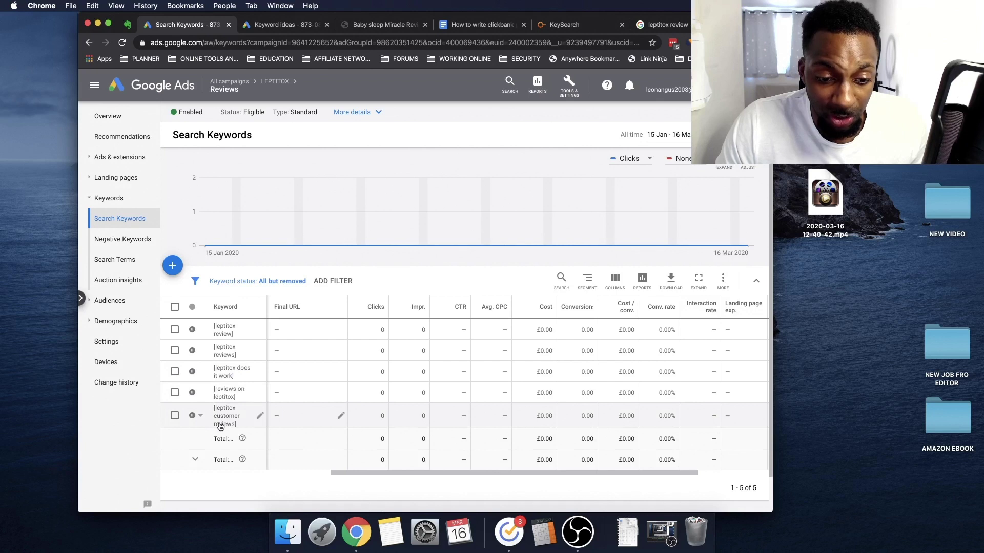
pyautogui.hscroll(-5, 443, 470)
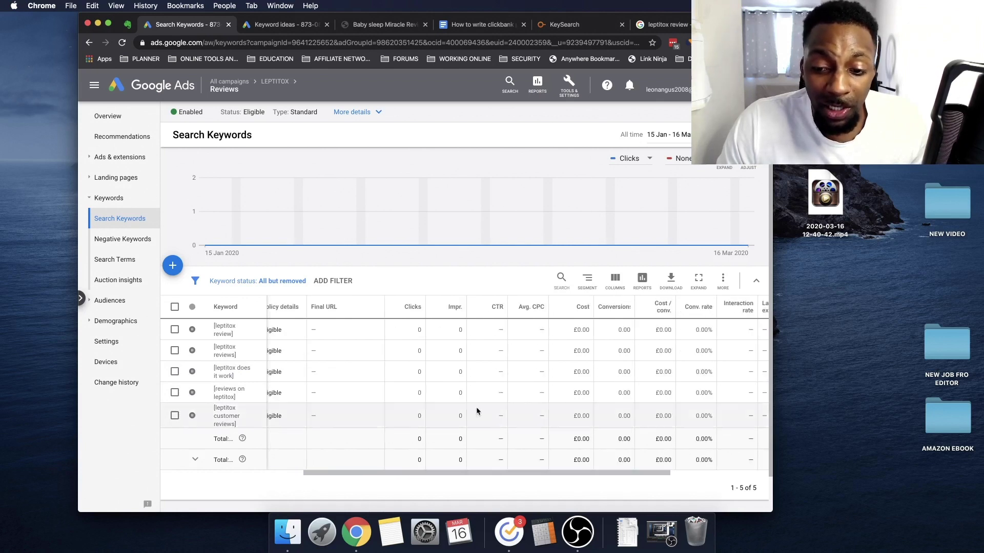
pyautogui.moveTo(662, 310)
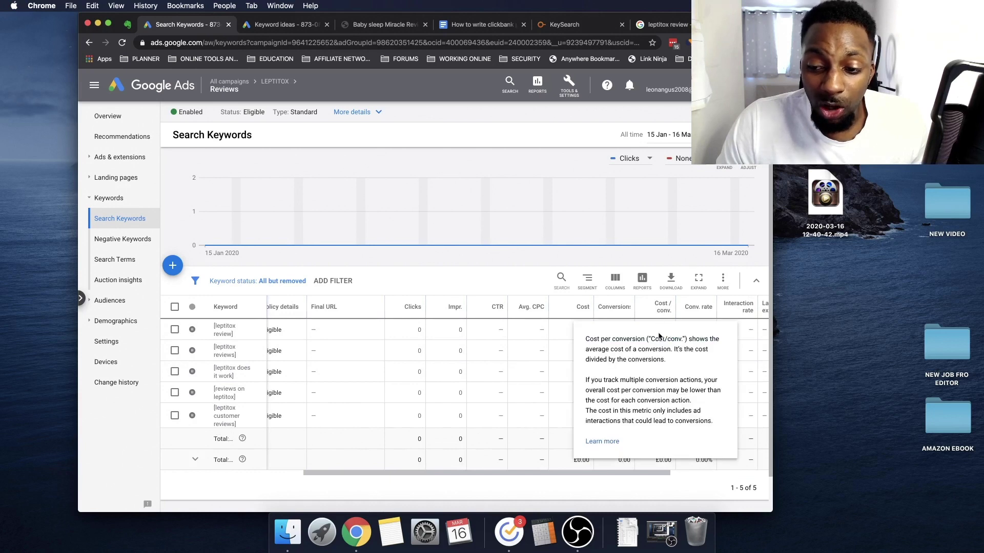
pyautogui.hscroll(5, 617, 470)
pyautogui.hscroll(2, 616, 470)
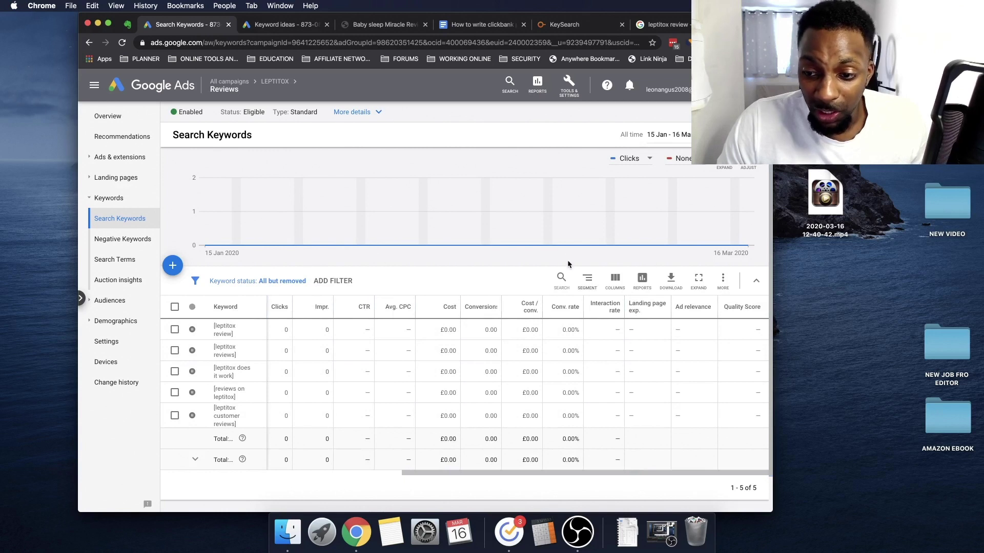
pyautogui.click(614, 284)
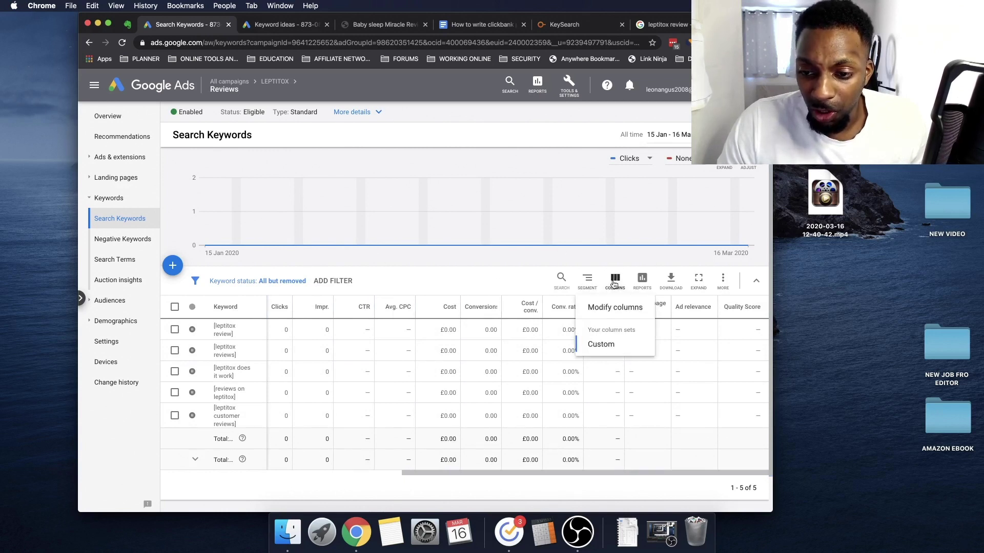
pyautogui.click(612, 309)
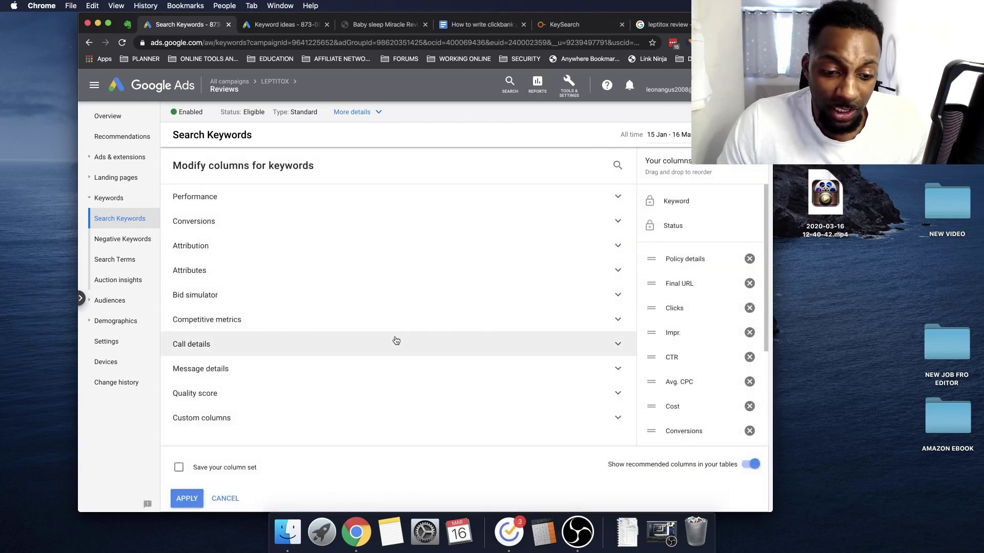
pyautogui.click(263, 226)
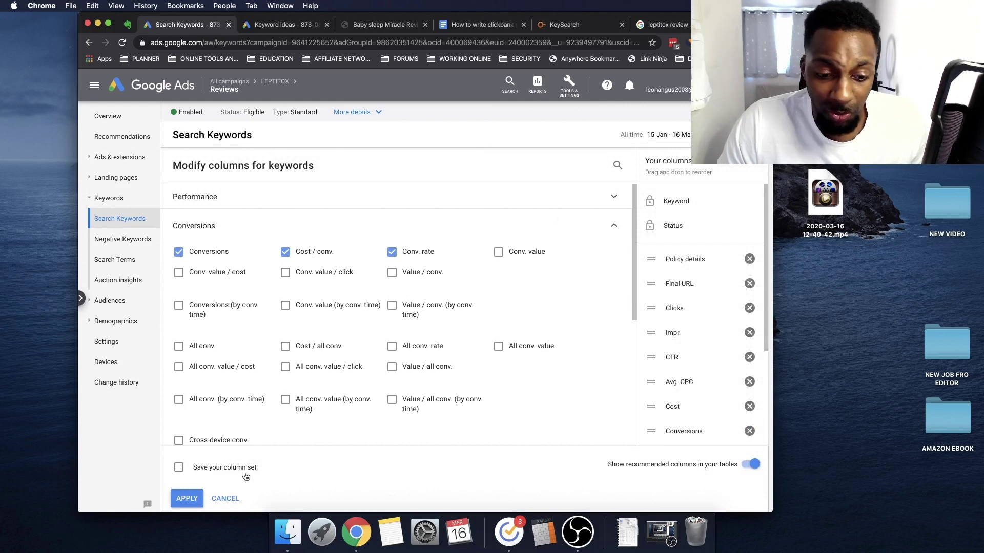
pyautogui.click(227, 497)
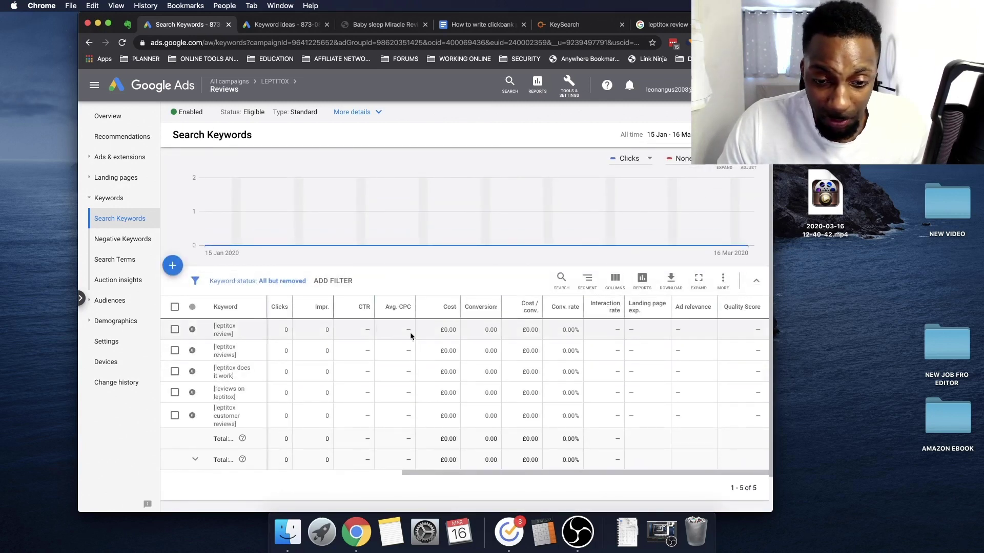
pyautogui.moveTo(521, 476); pyautogui.dragTo(435, 460)
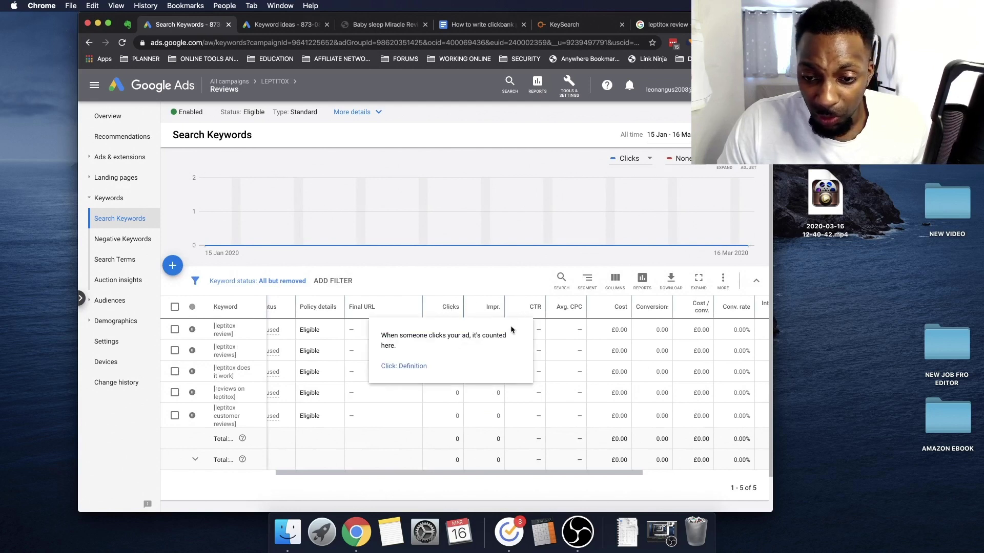
pyautogui.moveTo(487, 472); pyautogui.dragTo(512, 471)
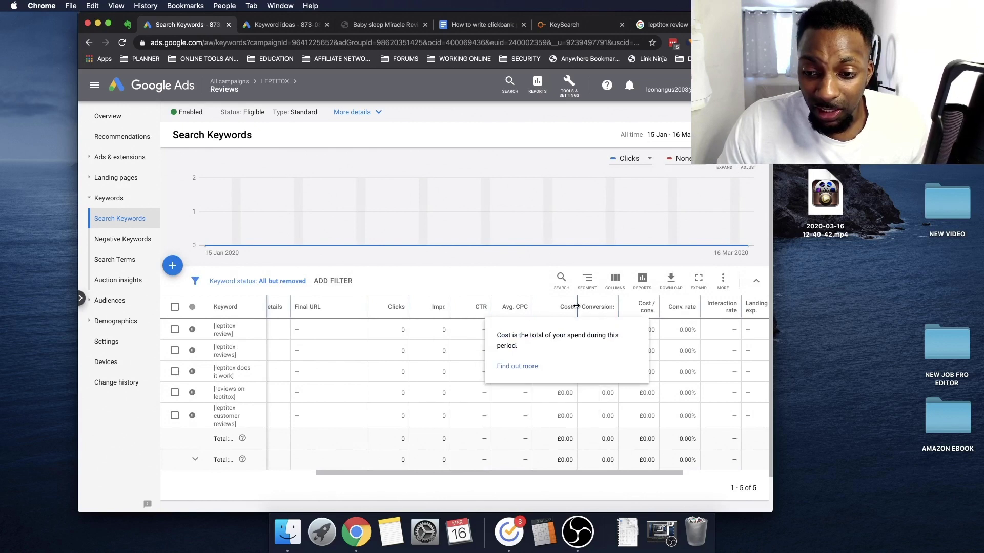
pyautogui.moveTo(568, 311)
pyautogui.moveTo(601, 312)
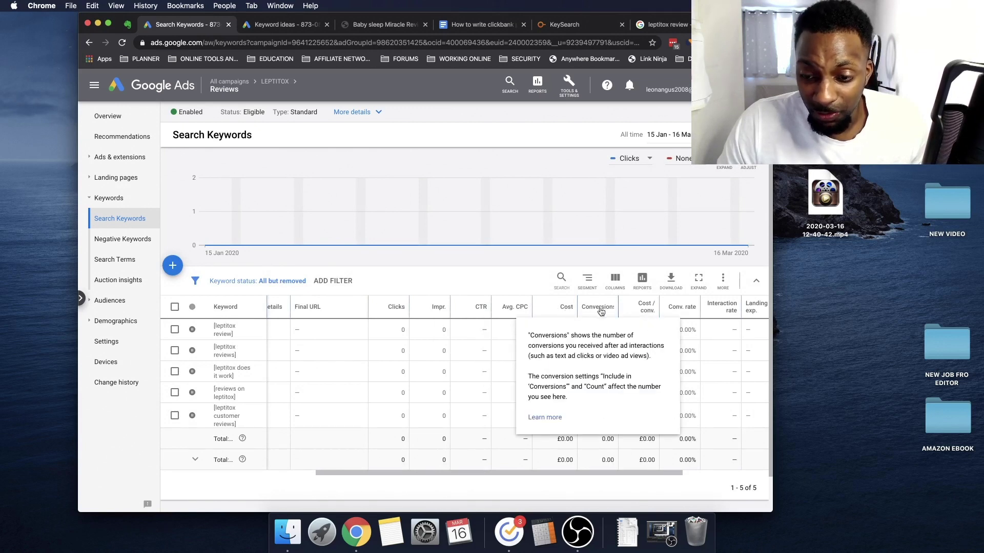
pyautogui.hscroll(2, 544, 469)
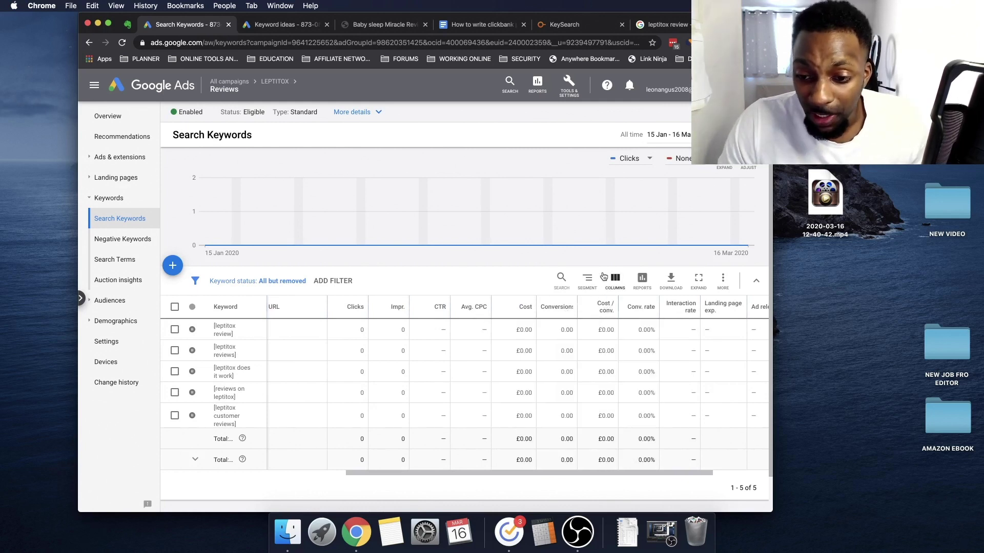
pyautogui.hscroll(3, 607, 310)
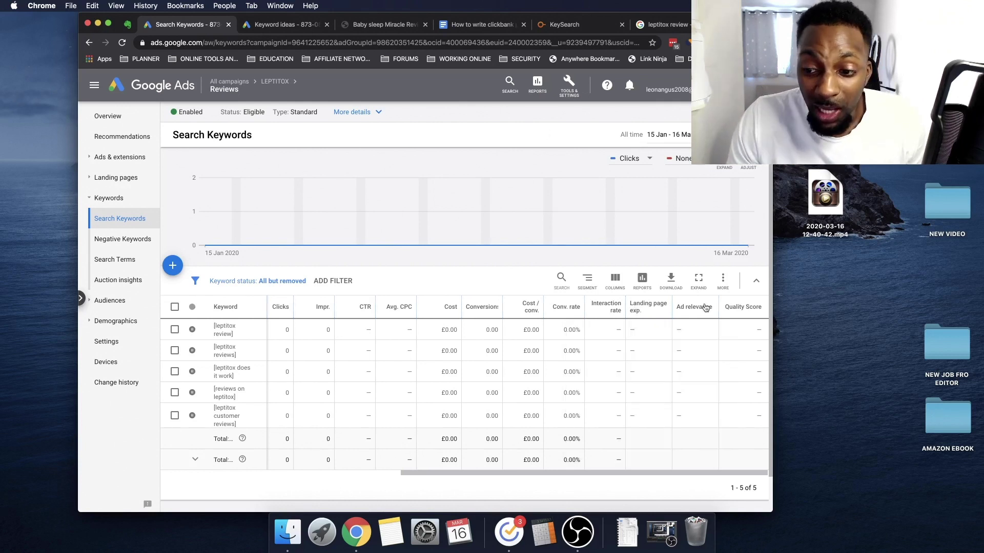
pyautogui.moveTo(701, 313)
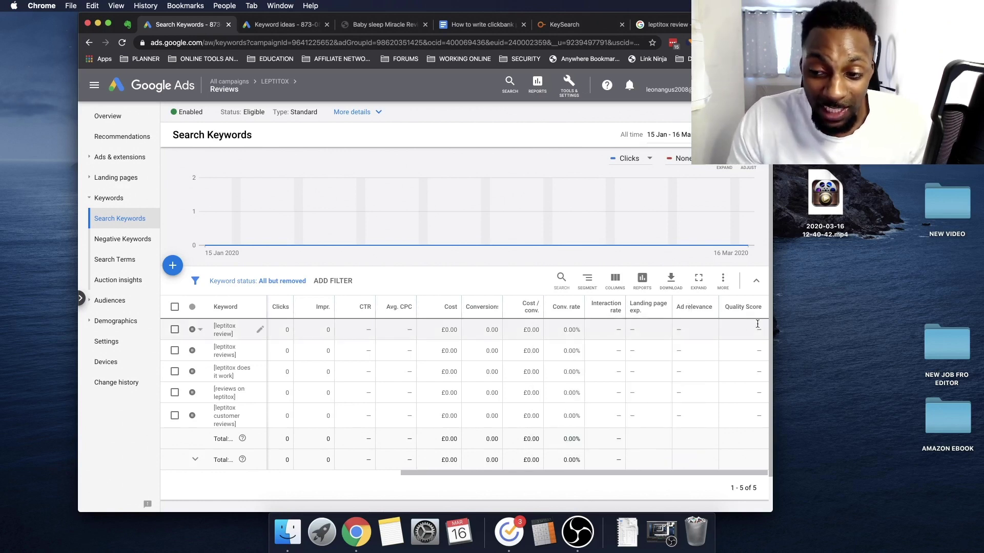
pyautogui.moveTo(733, 309)
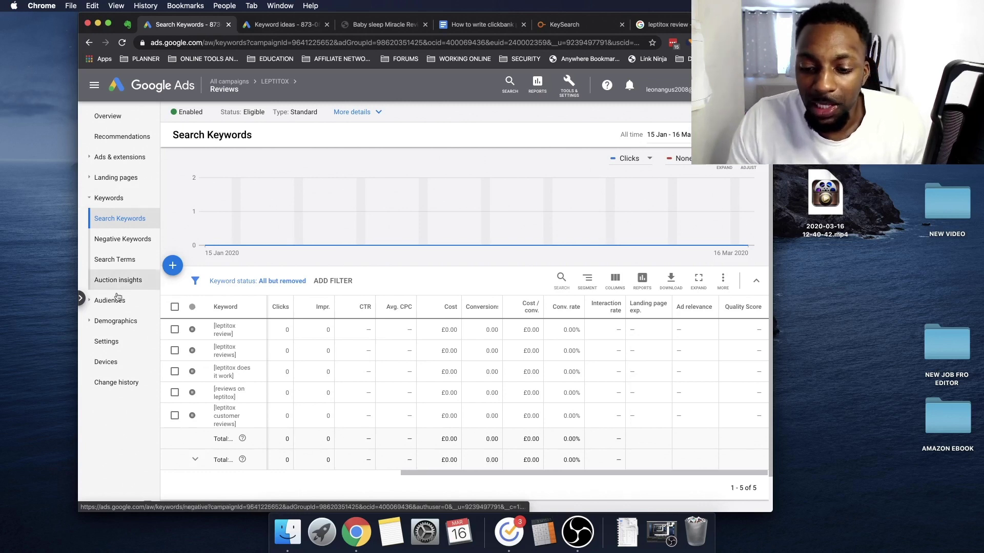
pyautogui.moveTo(477, 472); pyautogui.dragTo(343, 470)
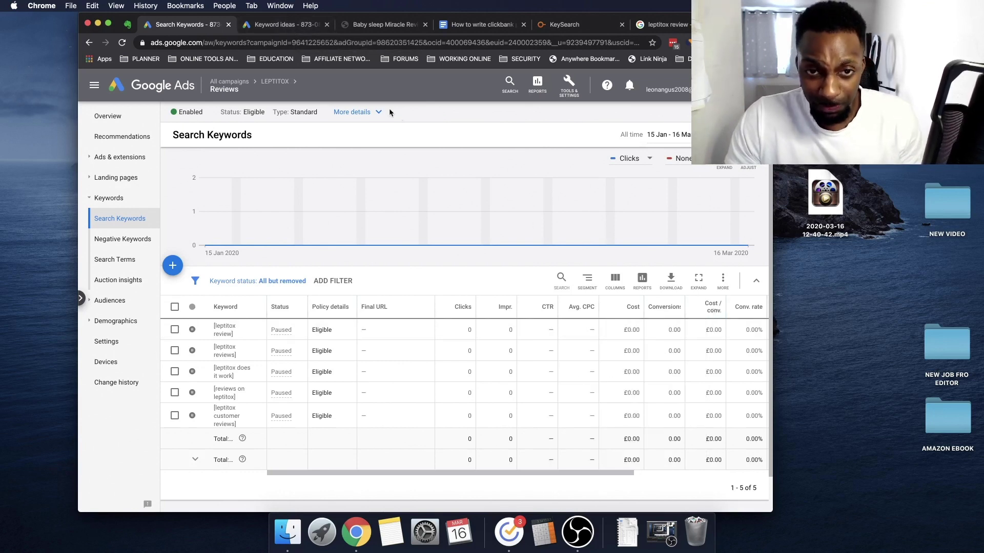
# Go to clickbank.com and sign in to the ClickBank affiliate account
pyautogui.click(405, 27)
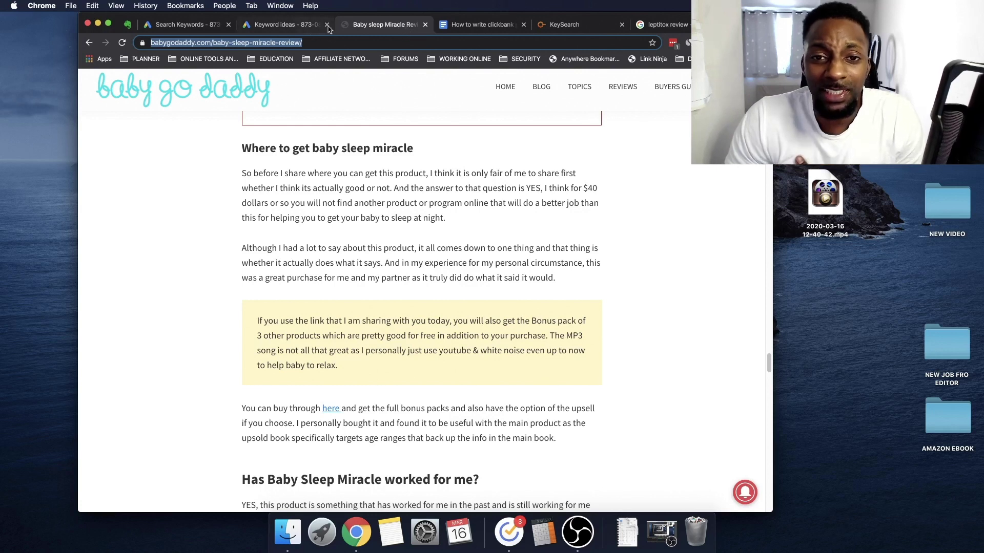
pyautogui.click(489, 26)
pyautogui.click(639, 29)
pyautogui.click(567, 42)
pyautogui.write('clickbank.com')
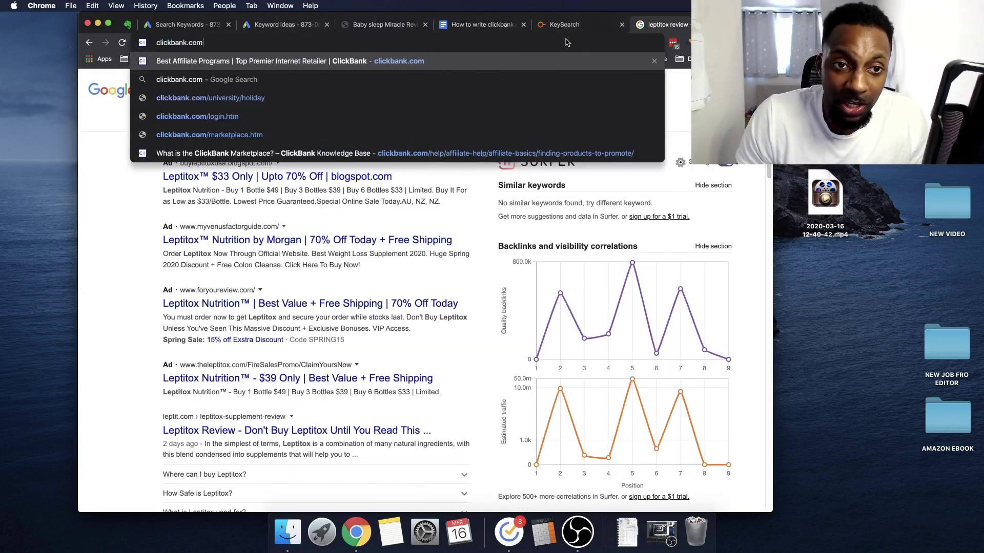
pyautogui.press('Return')
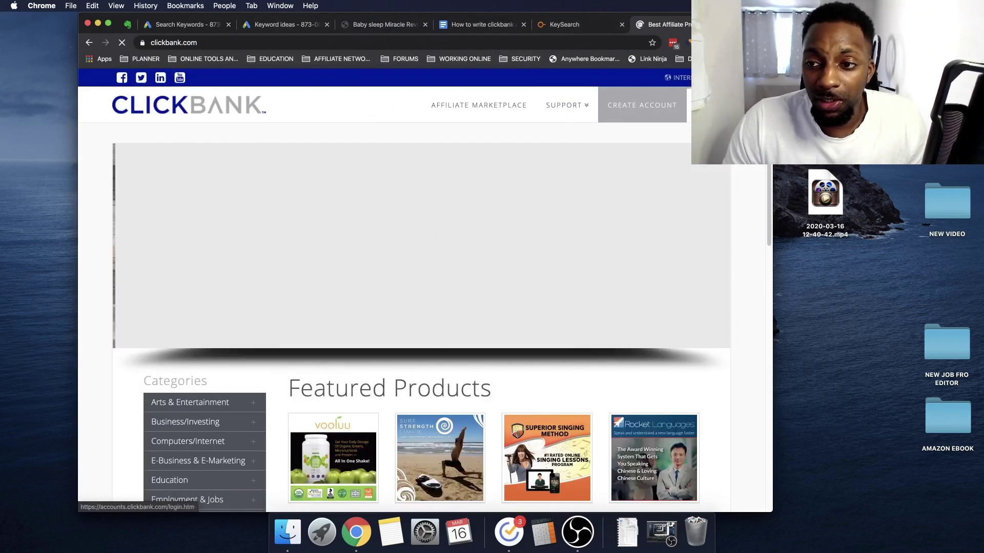
pyautogui.click(717, 105)
pyautogui.click(184, 403)
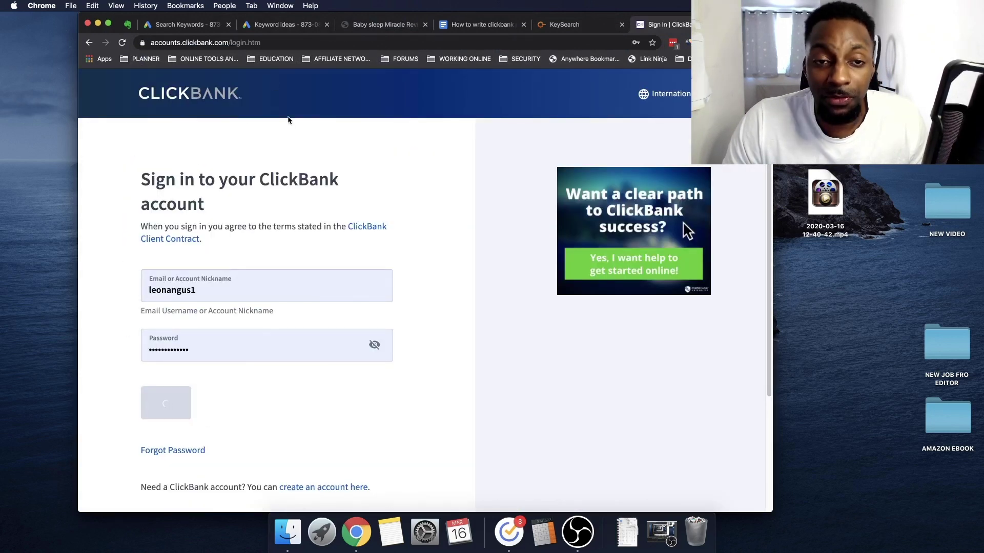
# Check the Reviews keyword table, then return to the six leptitox keyword ideas
pyautogui.click(267, 26)
pyautogui.click(187, 26)
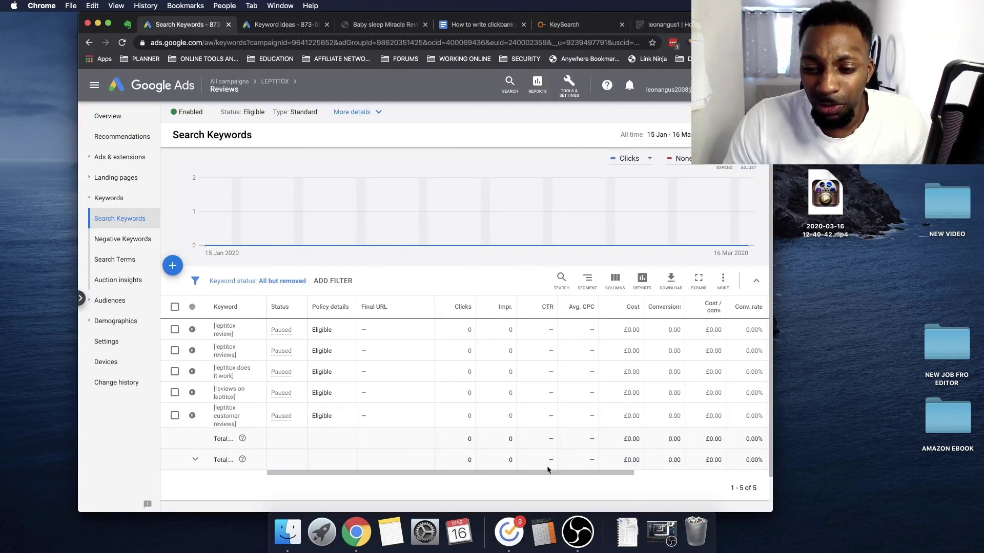
pyautogui.hscroll(3, 535, 472)
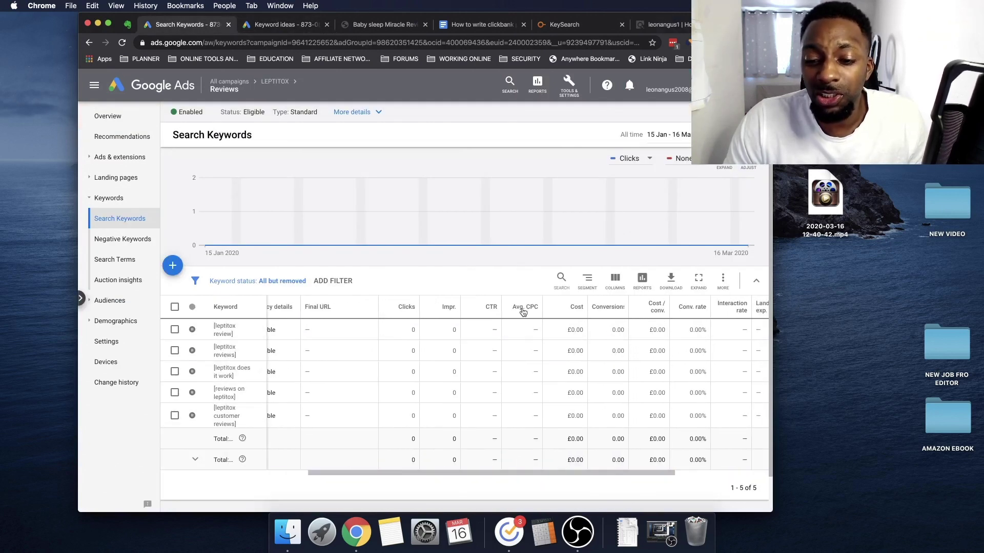
pyautogui.moveTo(522, 312)
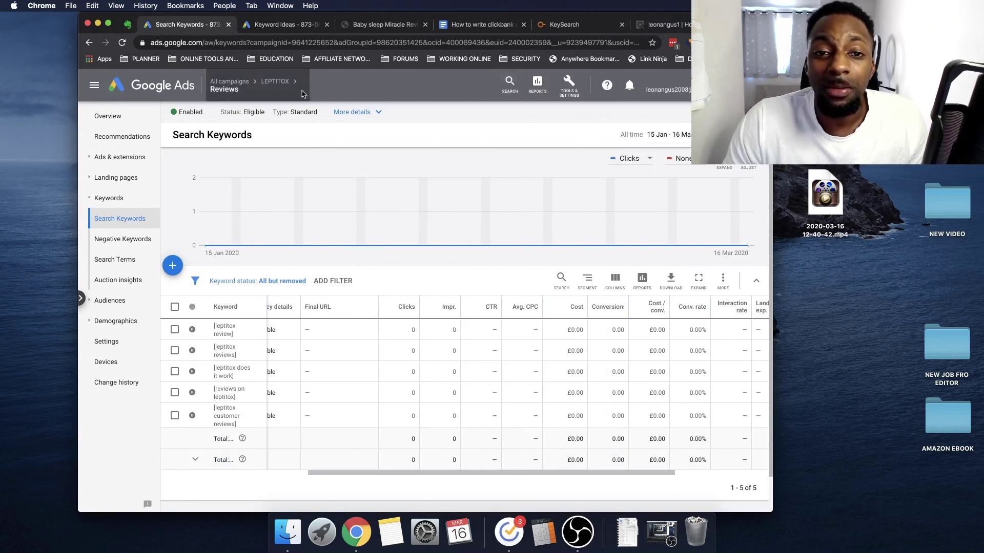
pyautogui.click(300, 31)
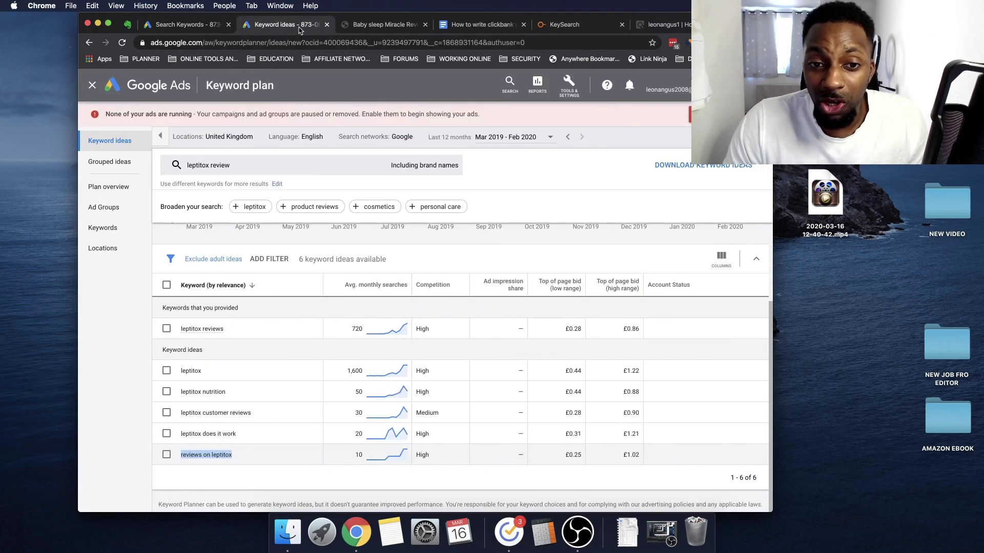
# Open ClickBank's affiliate reporting and mark the first vendor's earnings per click in Hops by Vendor
pyautogui.click(371, 24)
pyautogui.click(664, 24)
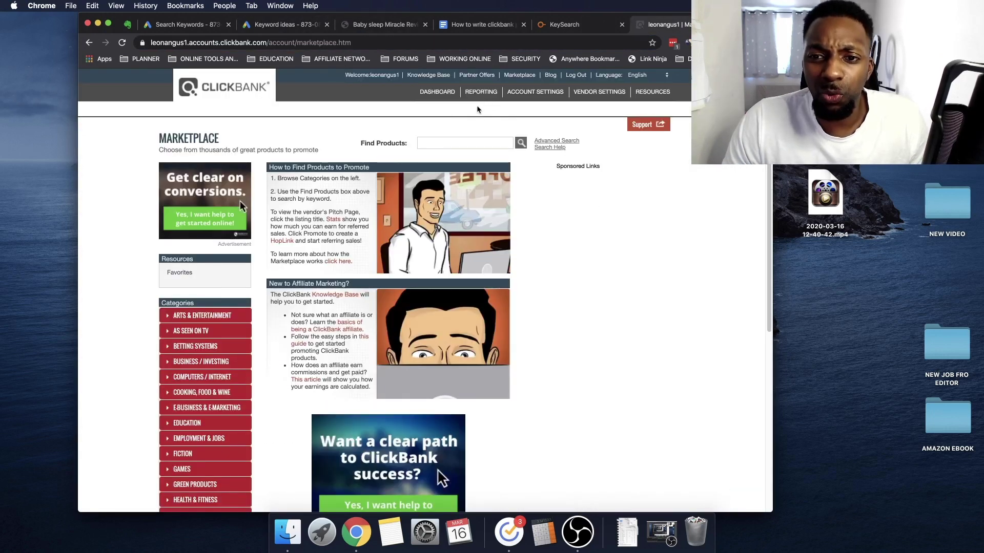
pyautogui.click(481, 94)
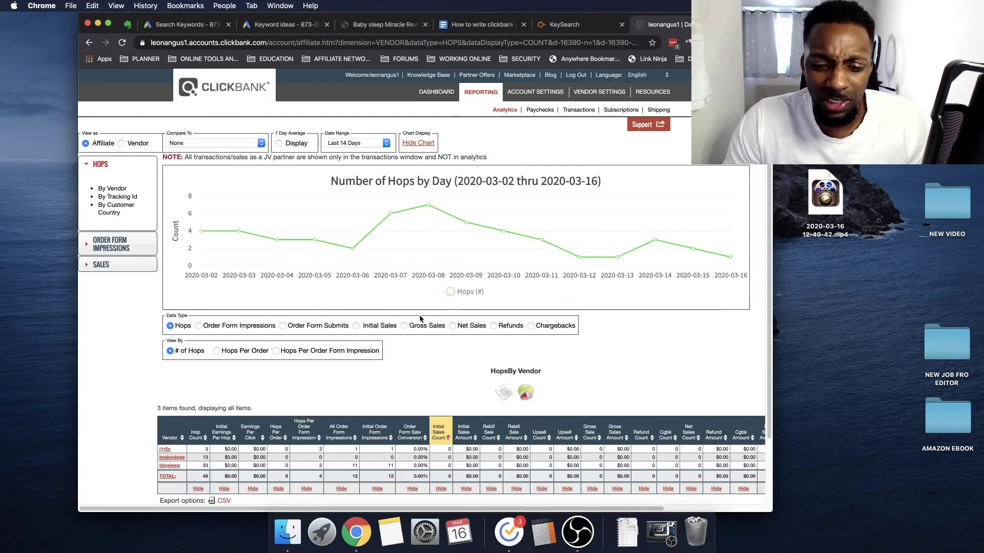
pyautogui.scroll(-1, 420, 319)
pyautogui.scroll(-4, 419, 320)
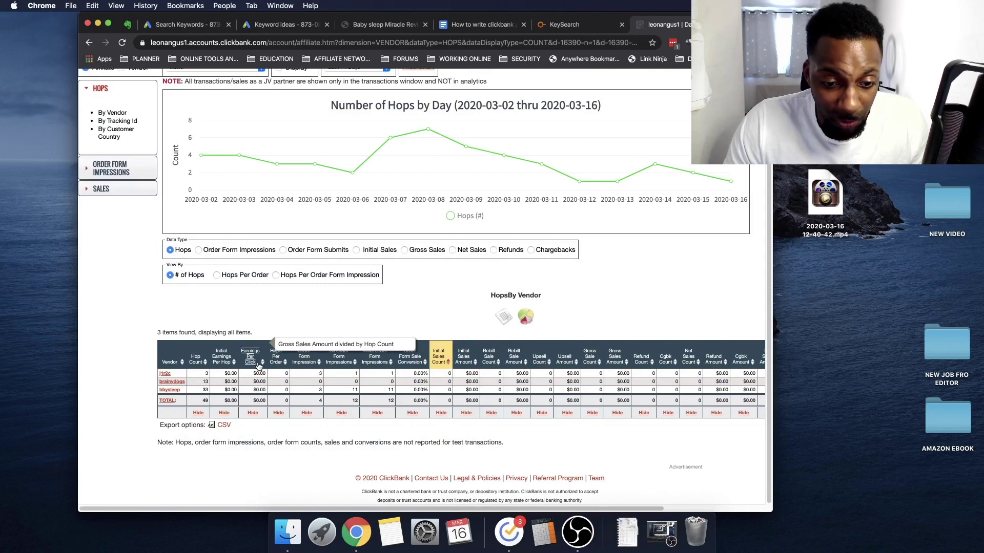
pyautogui.moveTo(254, 372); pyautogui.dragTo(275, 368)
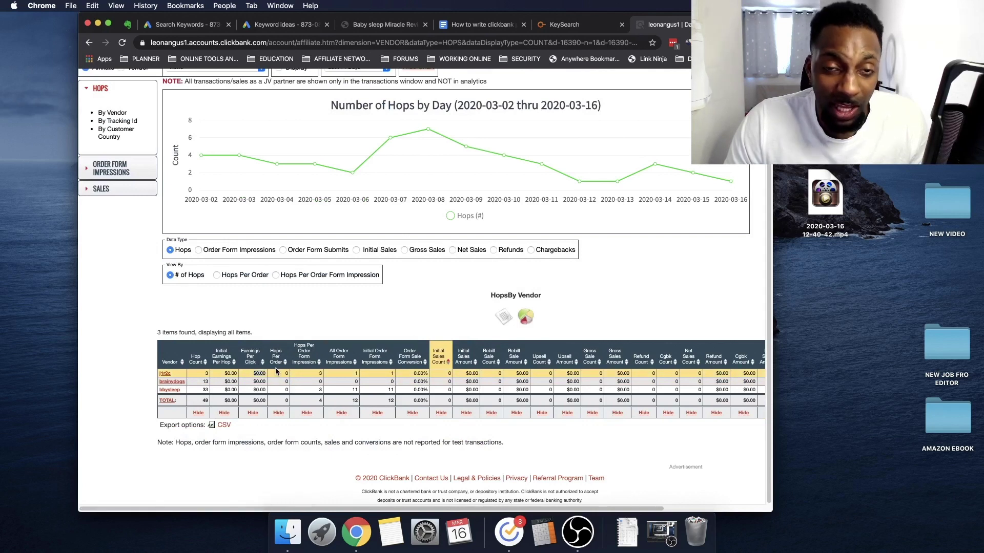
# Compare against the leptitox keyword ideas and Reviews keywords, then return to the hops report
pyautogui.click(279, 29)
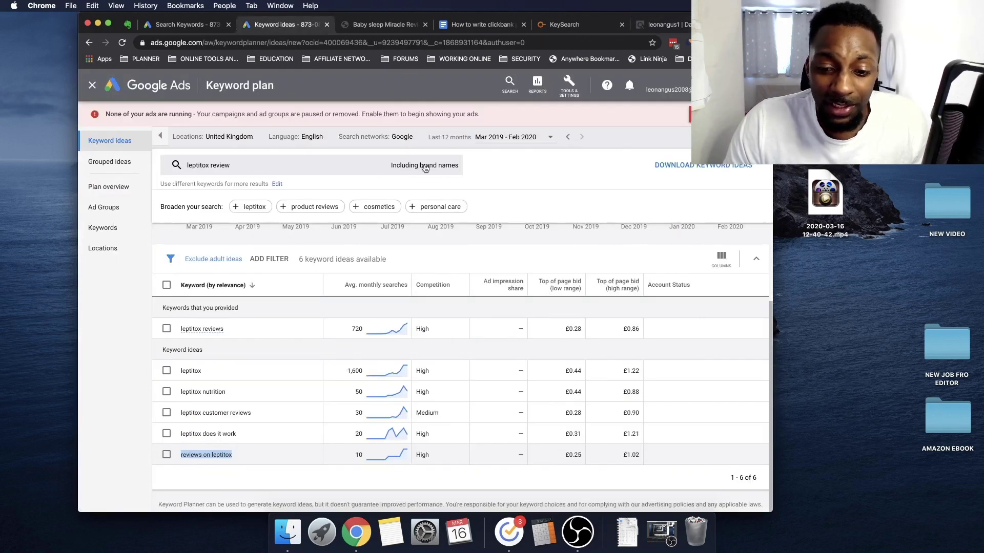
pyautogui.click(197, 24)
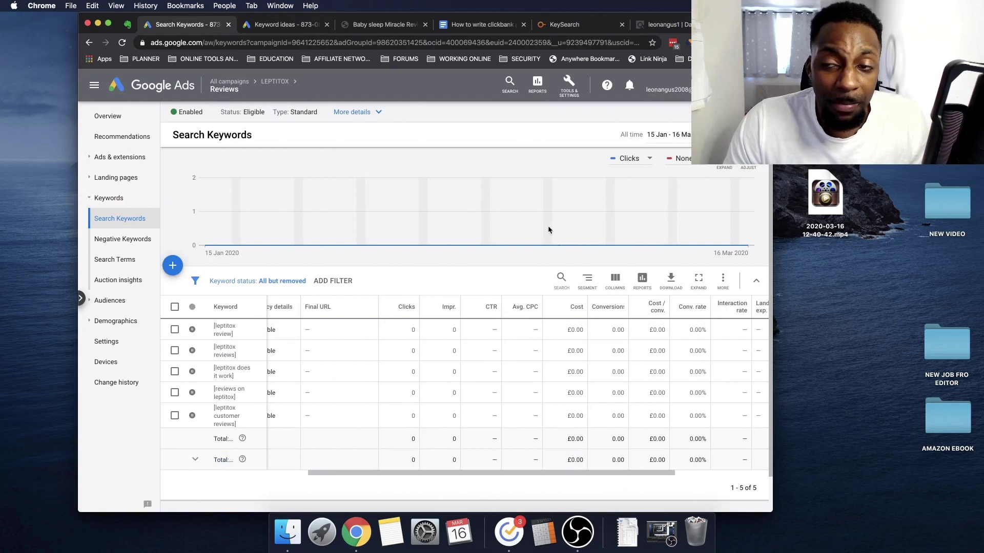
pyautogui.click(666, 24)
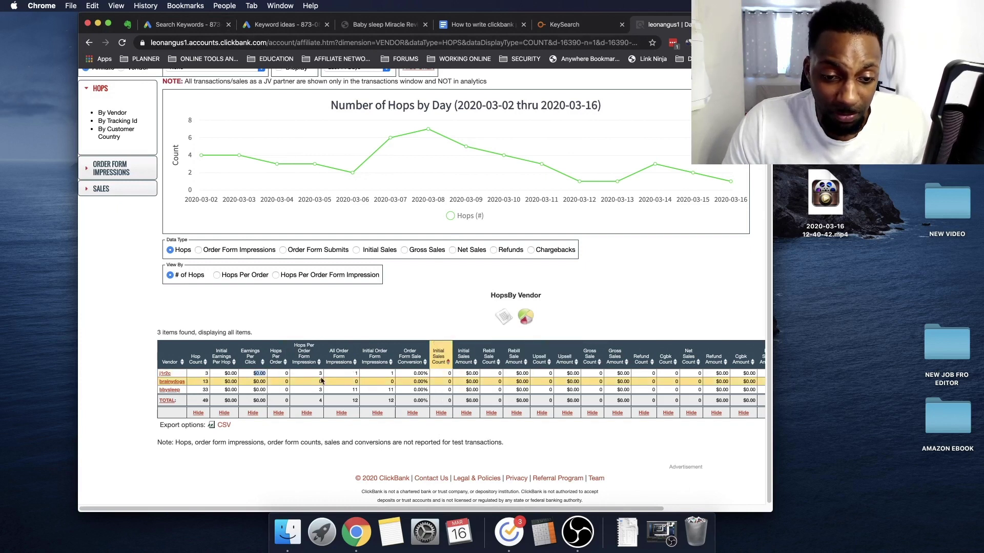
# Check the Reviews keywords' Cost / conv. and Status columns: five paused at £0.00
pyautogui.click(205, 25)
pyautogui.moveTo(661, 310)
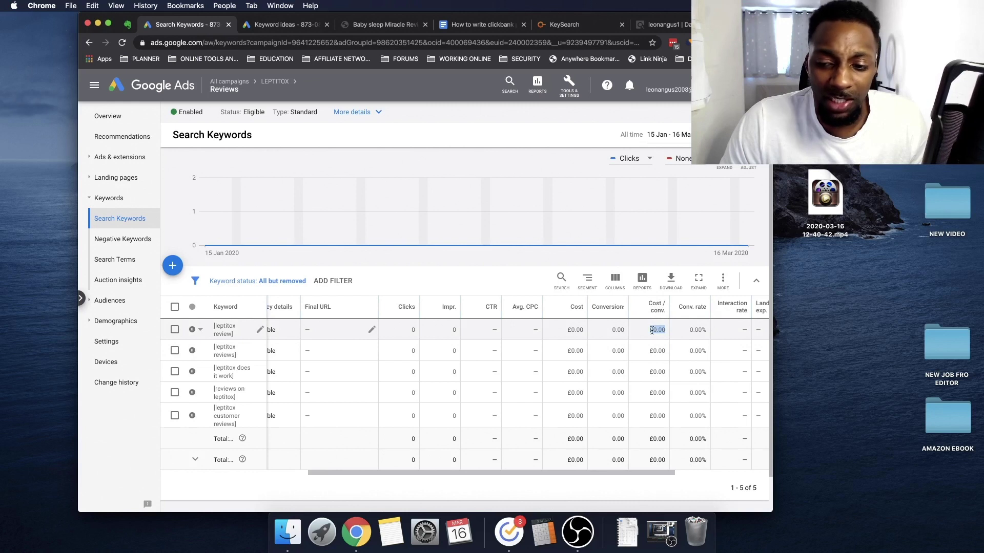
pyautogui.hscroll(-3, 527, 464)
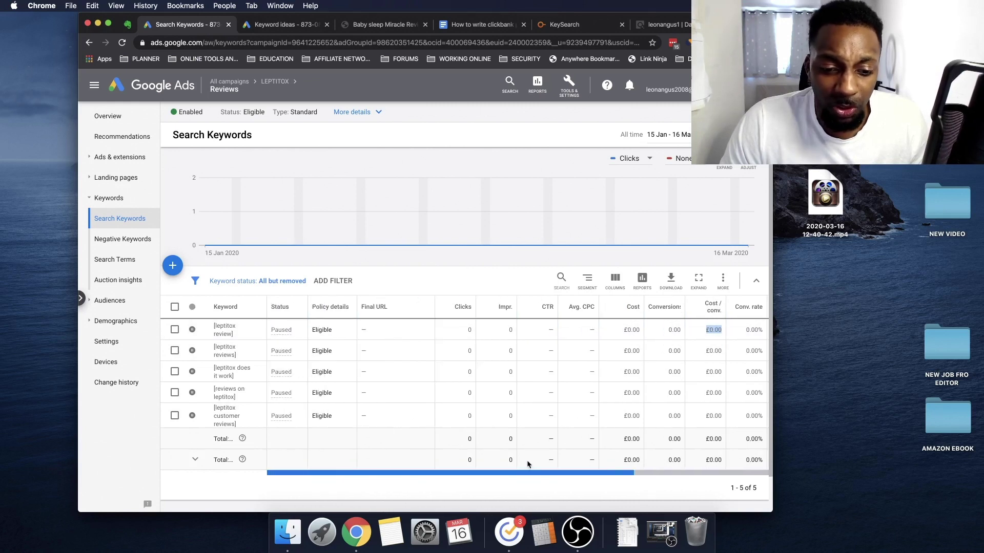